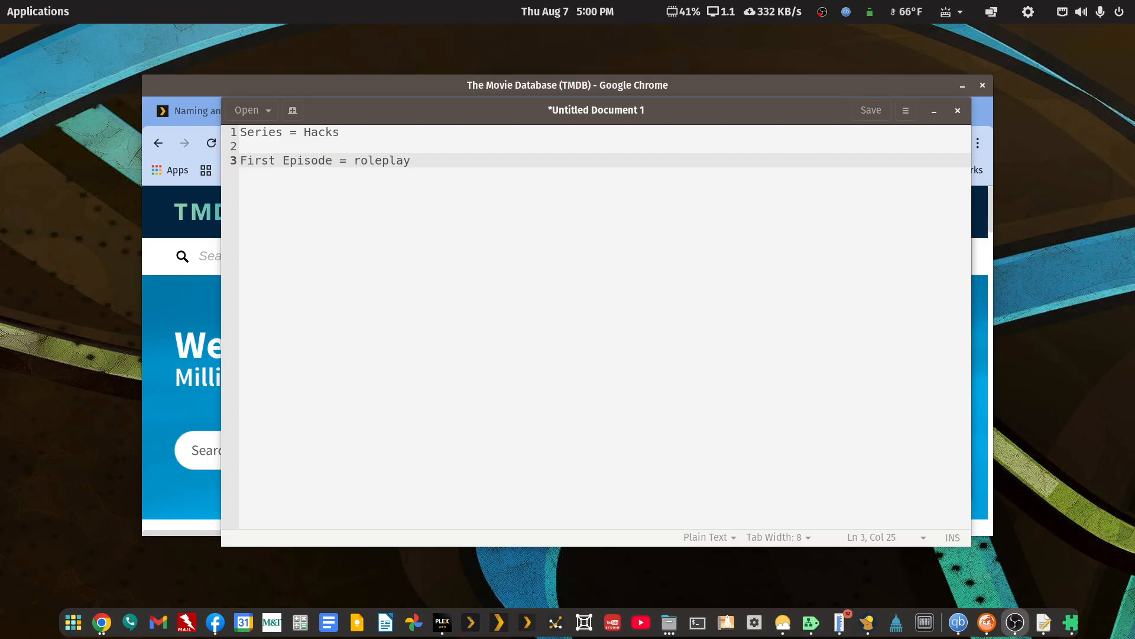
Open the Plex support article on naming TV show files and highlight the note about adding a TMDB or TVDB show ID.
left_click(761, 84)
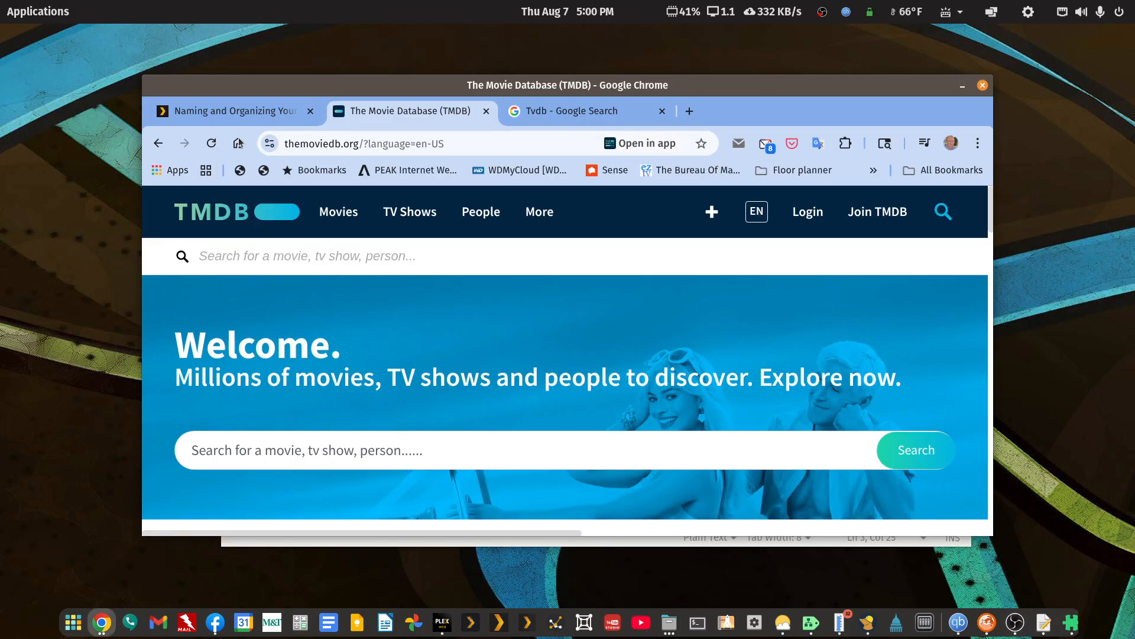
left_click(241, 113)
scroll(443, 349, "down", 1)
scroll(443, 349, "down", 1)
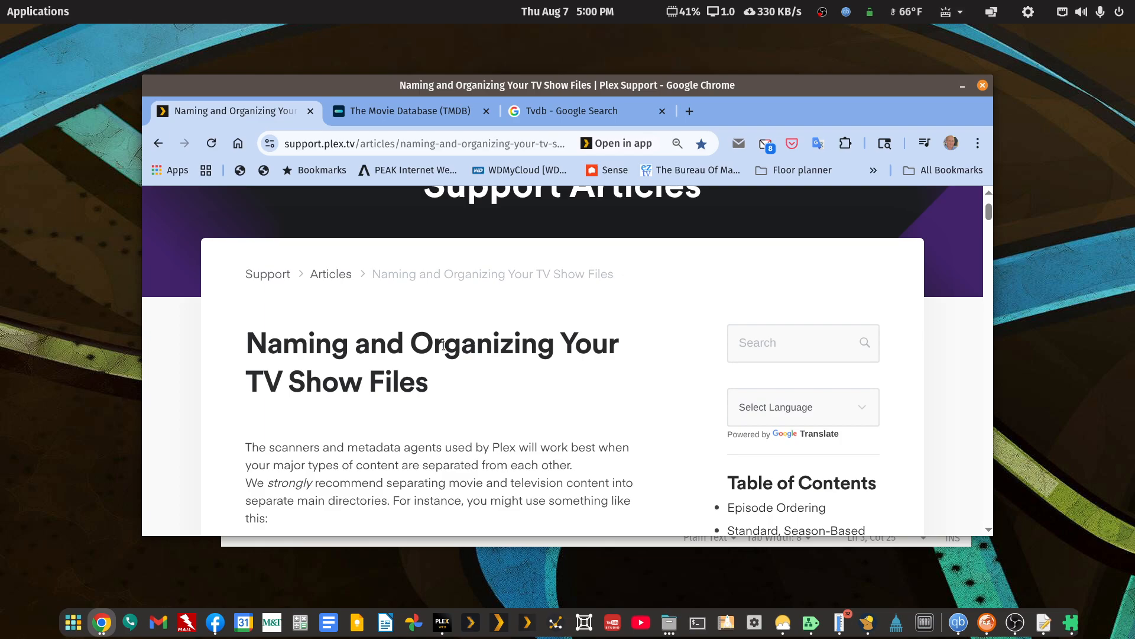
double_click(779, 90)
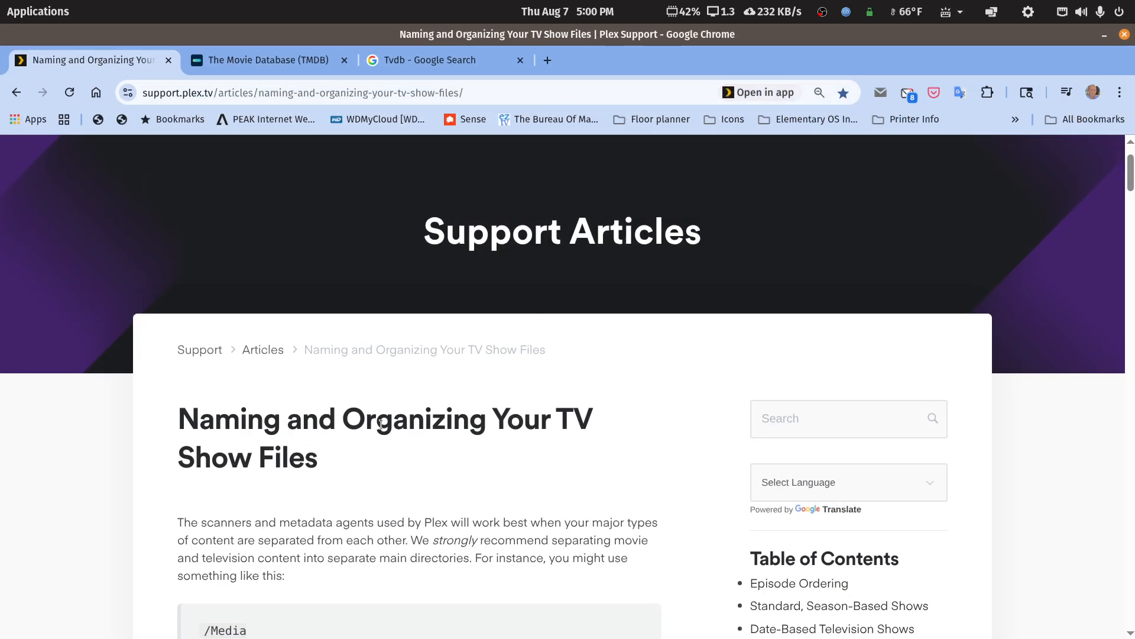
scroll(381, 424, "down", 15)
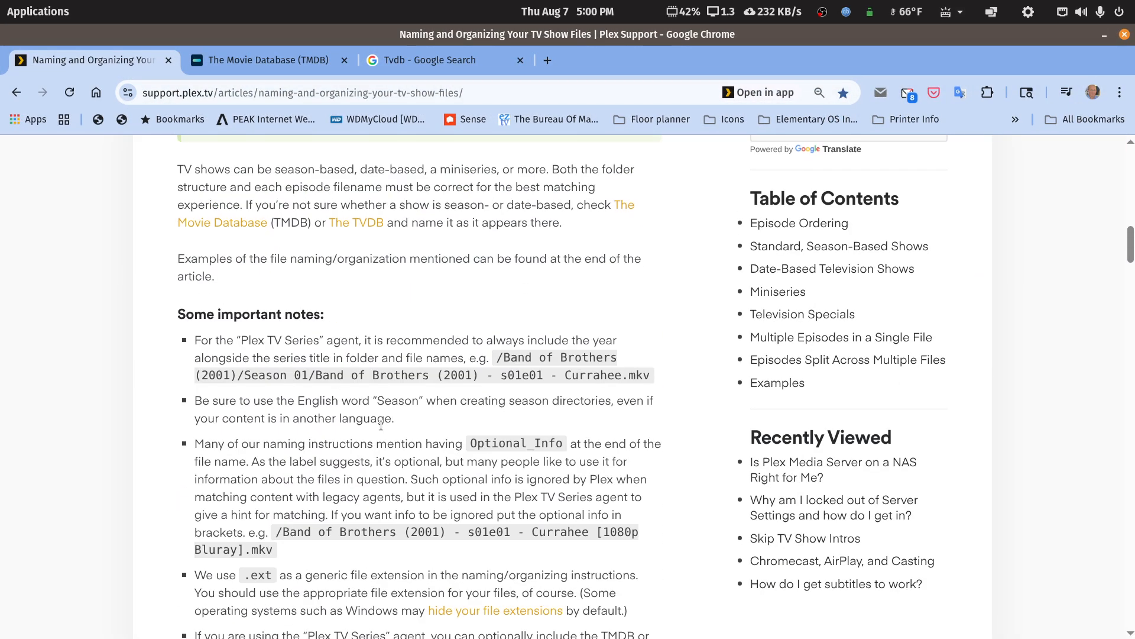
scroll(381, 424, "down", 2)
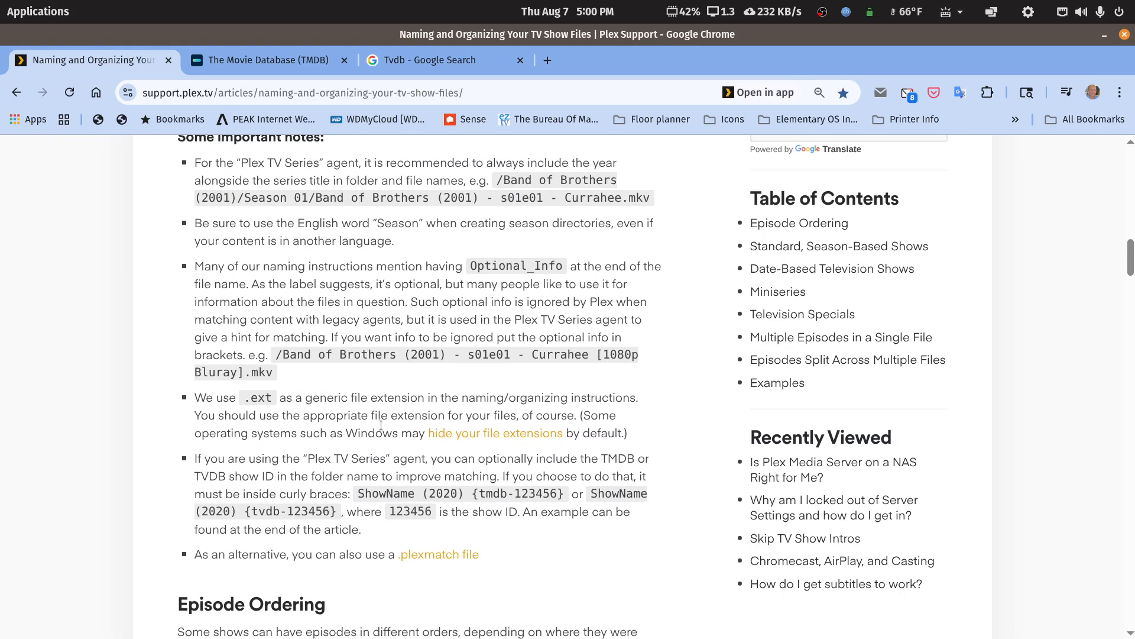
scroll(381, 430, "down", 5)
left_click_drag(396, 275, 149, 184)
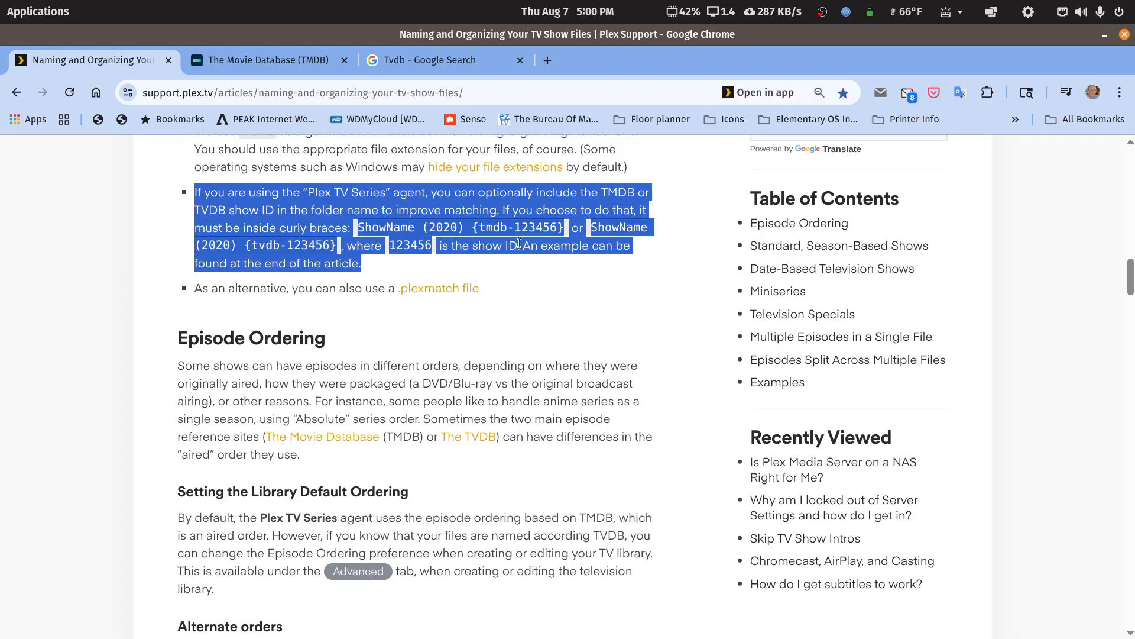
Highlight the tmdb and tvdb prefixes in the article's curly-brace folder name examples.
left_click(479, 232)
left_click_drag(479, 231, 506, 231)
left_click_drag(252, 246, 278, 246)
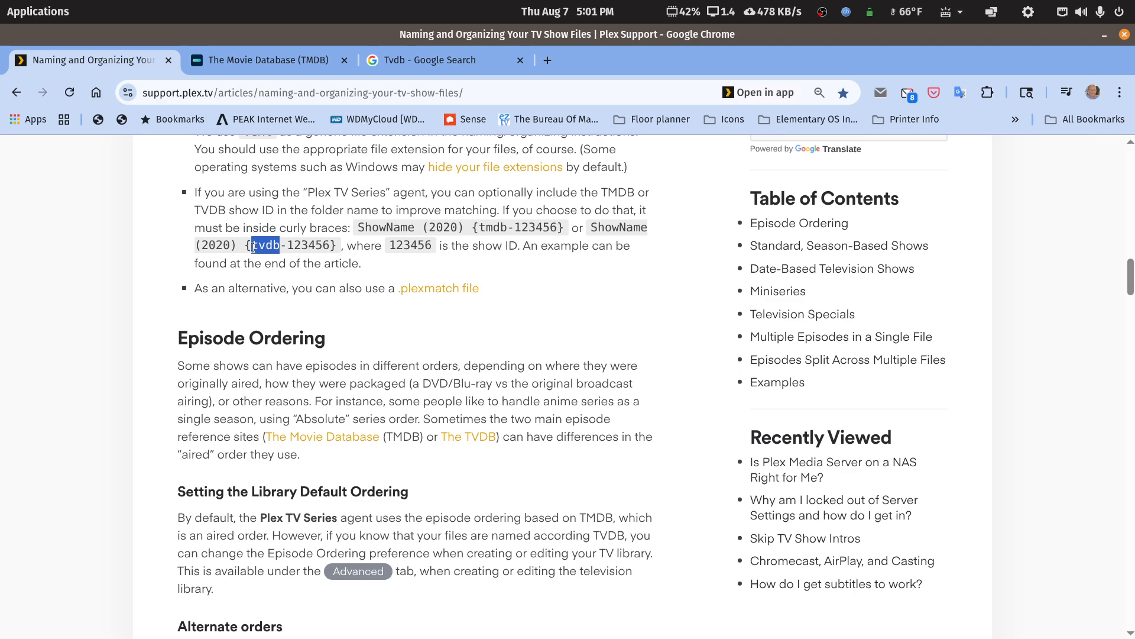
left_click(278, 246)
double_click(500, 227)
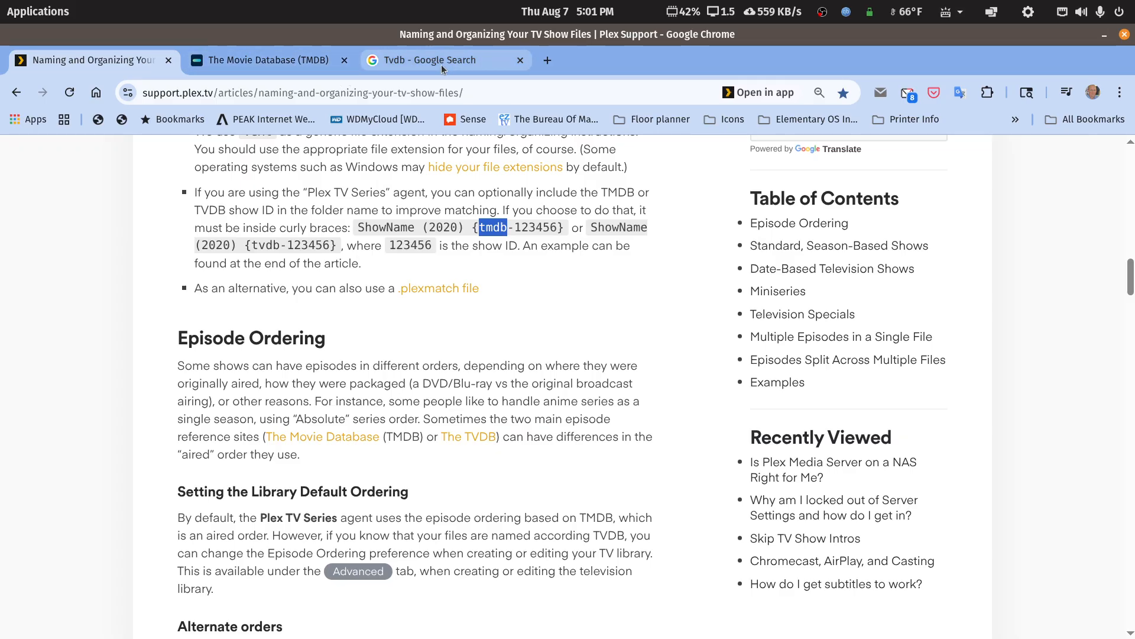
mouse_move(442, 65)
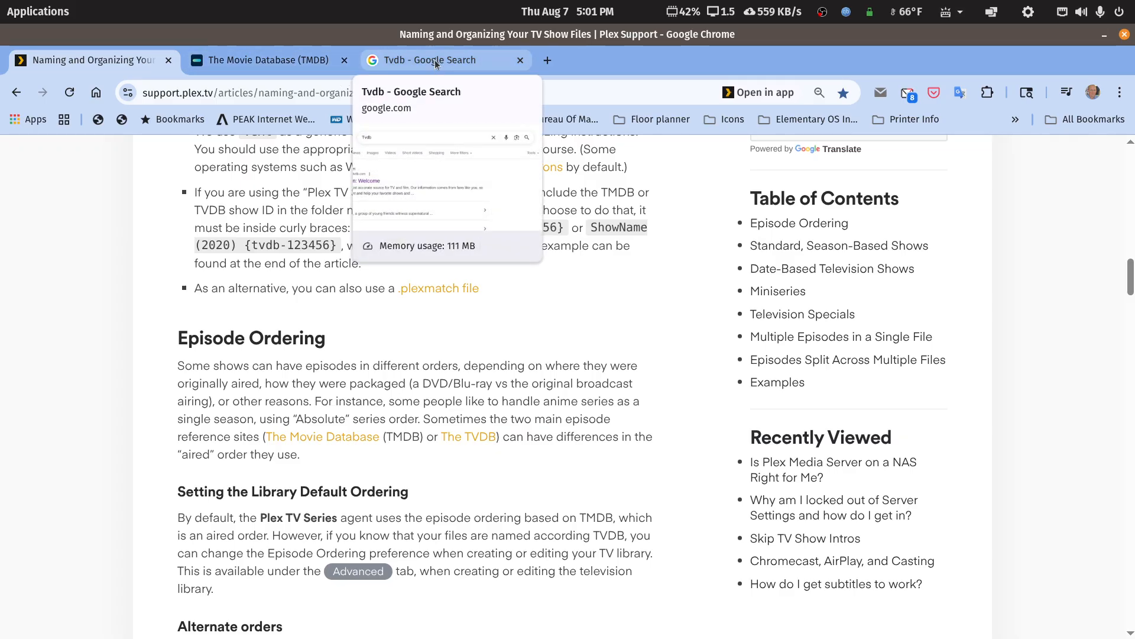
mouse_move(832, 637)
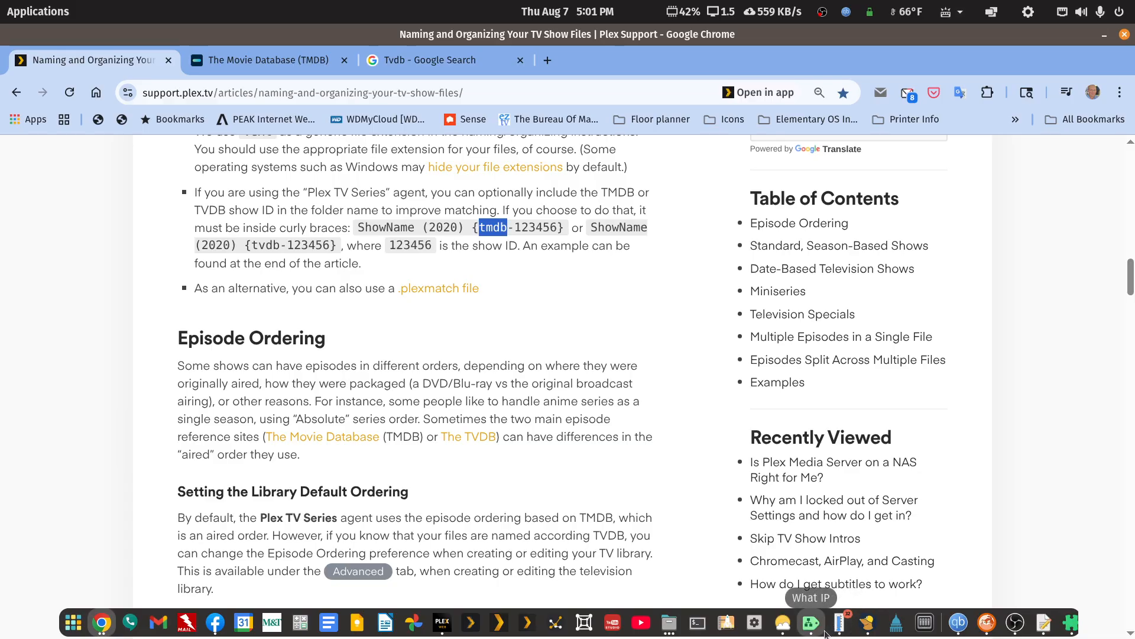
Switch to Plex and open the TV Shows library from the server's list of managed libraries.
left_click(443, 622)
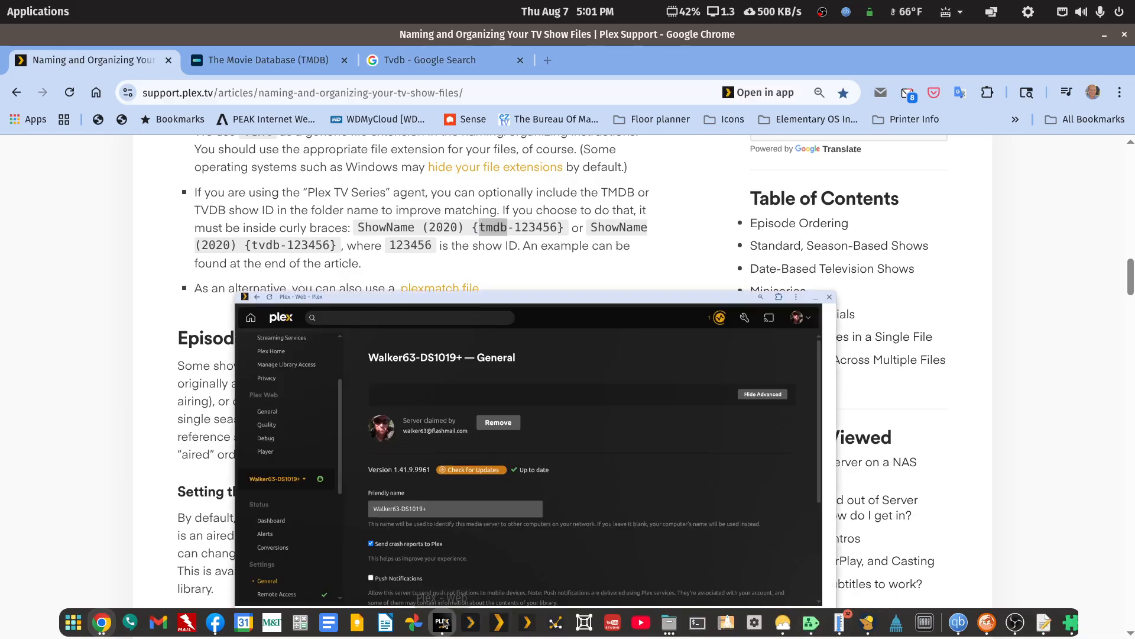
double_click(677, 62)
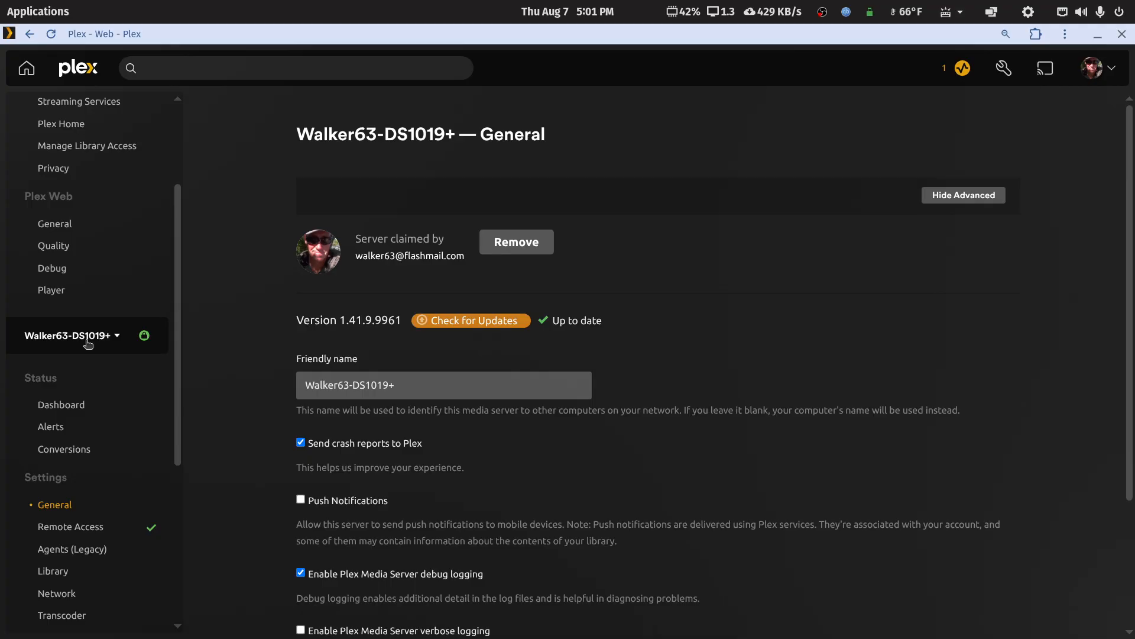
scroll(88, 343, "down", 5)
left_click(59, 467)
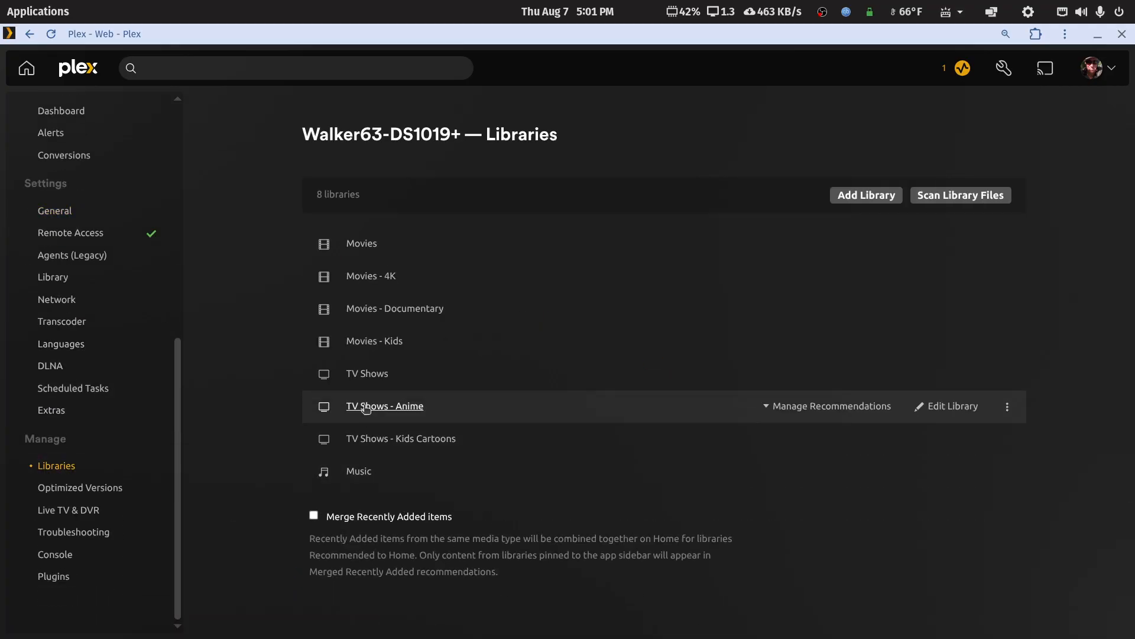
left_click(366, 378)
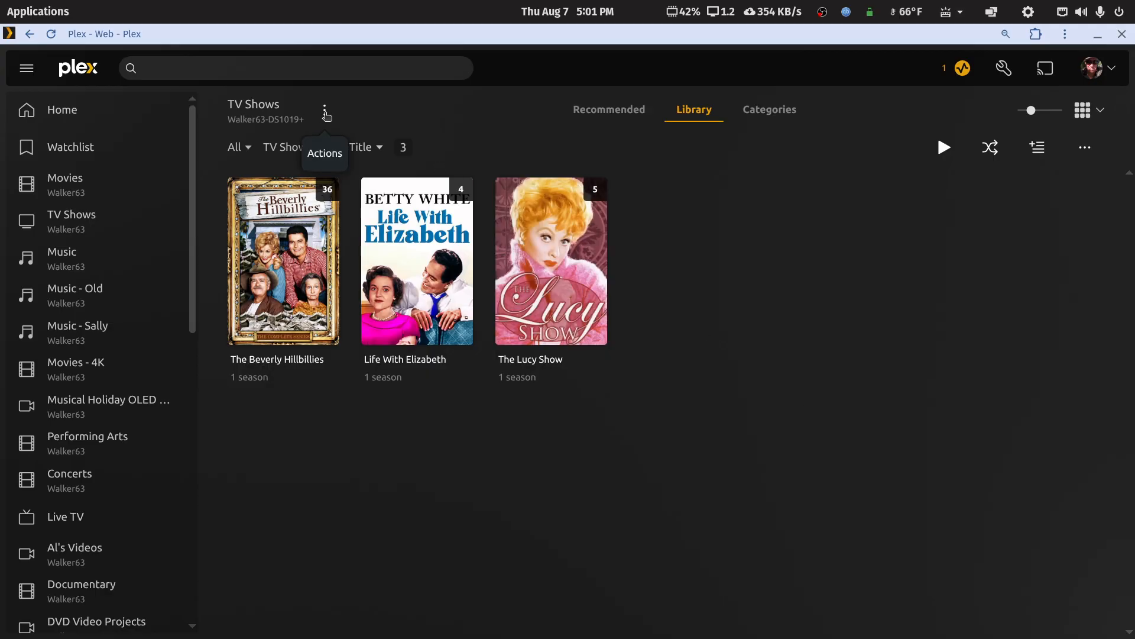
Open the TV Shows library for editing and show its advanced Episode ordering setting.
left_click(325, 113)
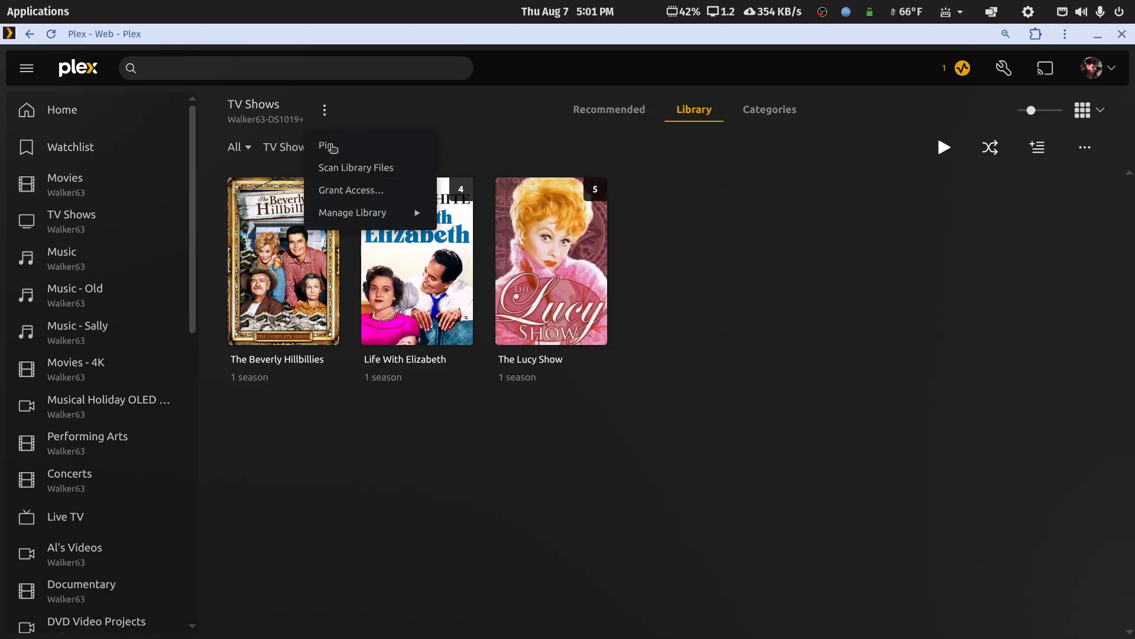
mouse_move(335, 218)
left_click(461, 212)
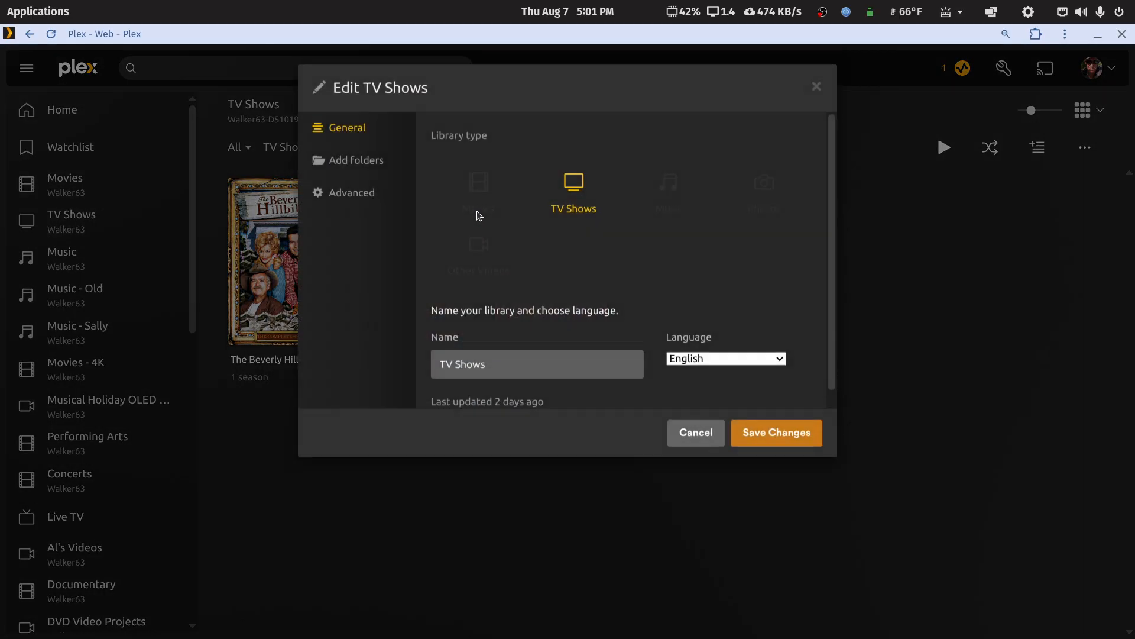
left_click(365, 234)
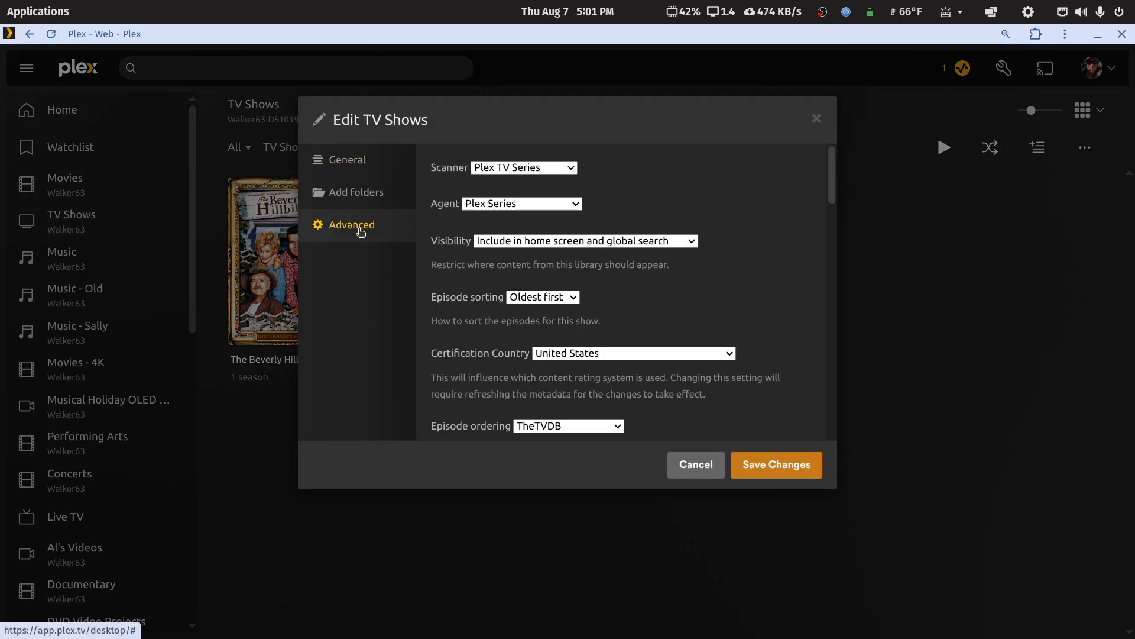
scroll(483, 347, "down", 3)
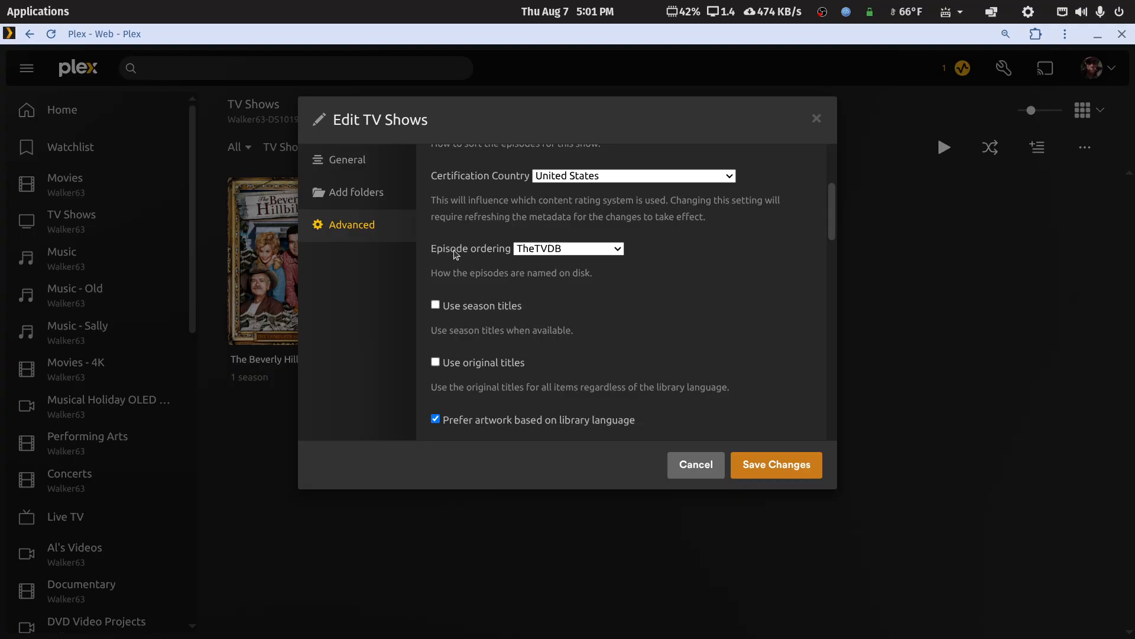
Review the Episode ordering choices with TheTVDB selected, and close the library settings without saving.
left_click(613, 249)
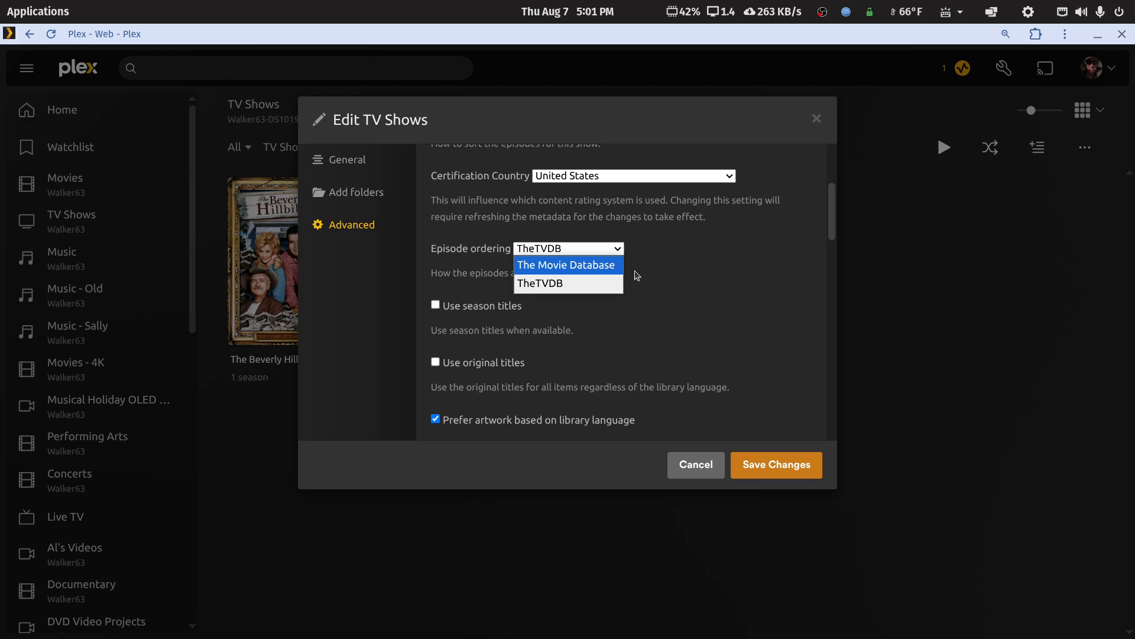
left_click(588, 284)
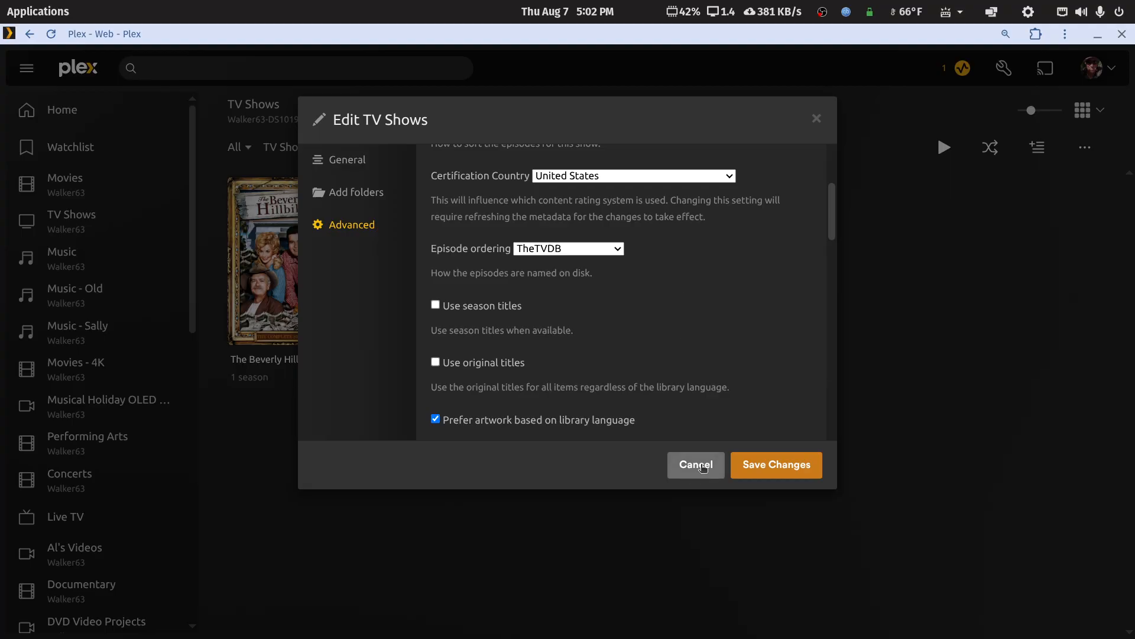
left_click(617, 248)
left_click(615, 248)
left_click(612, 253)
left_click(612, 253)
left_click(685, 465)
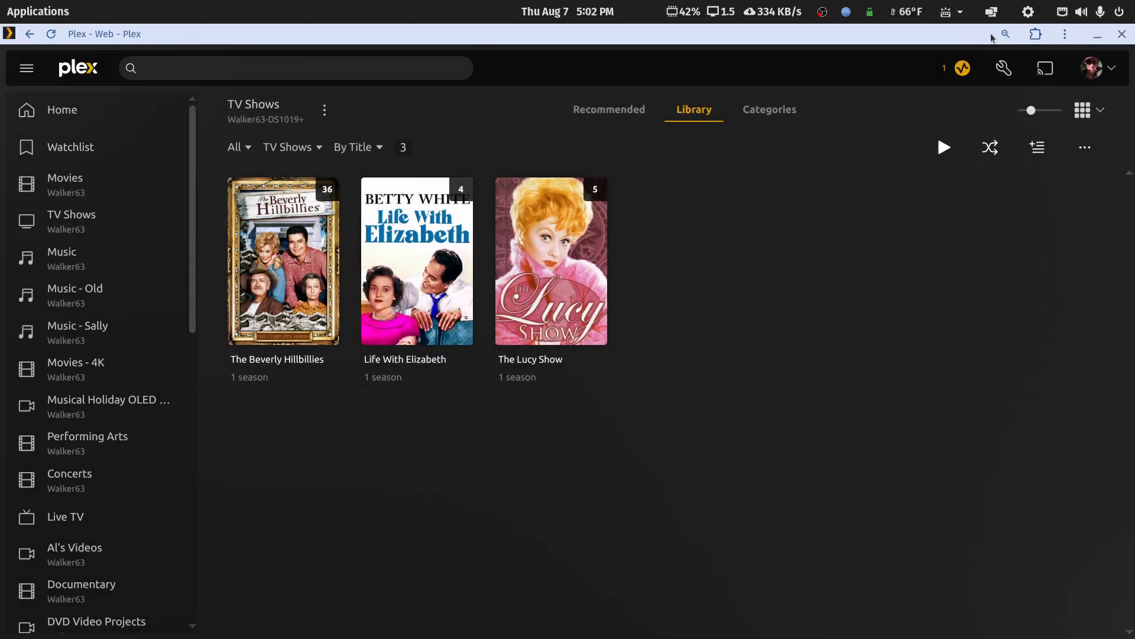
Switch back to Chrome, open TheTVDB website from the Google results, and return to the TMDB home page.
left_click(1098, 35)
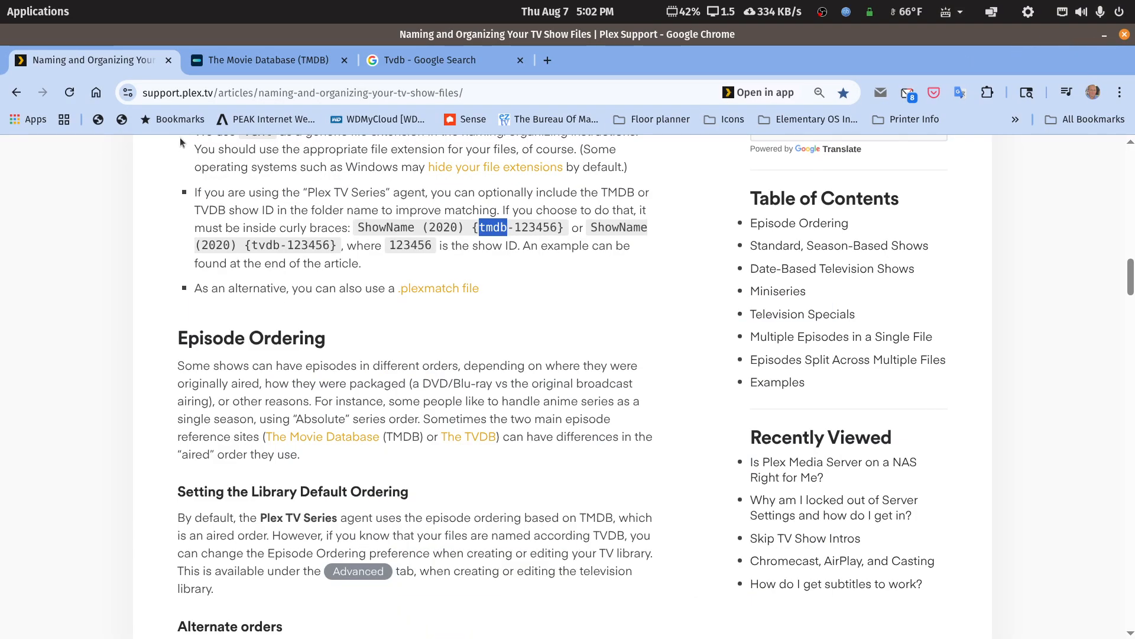
left_click(261, 59)
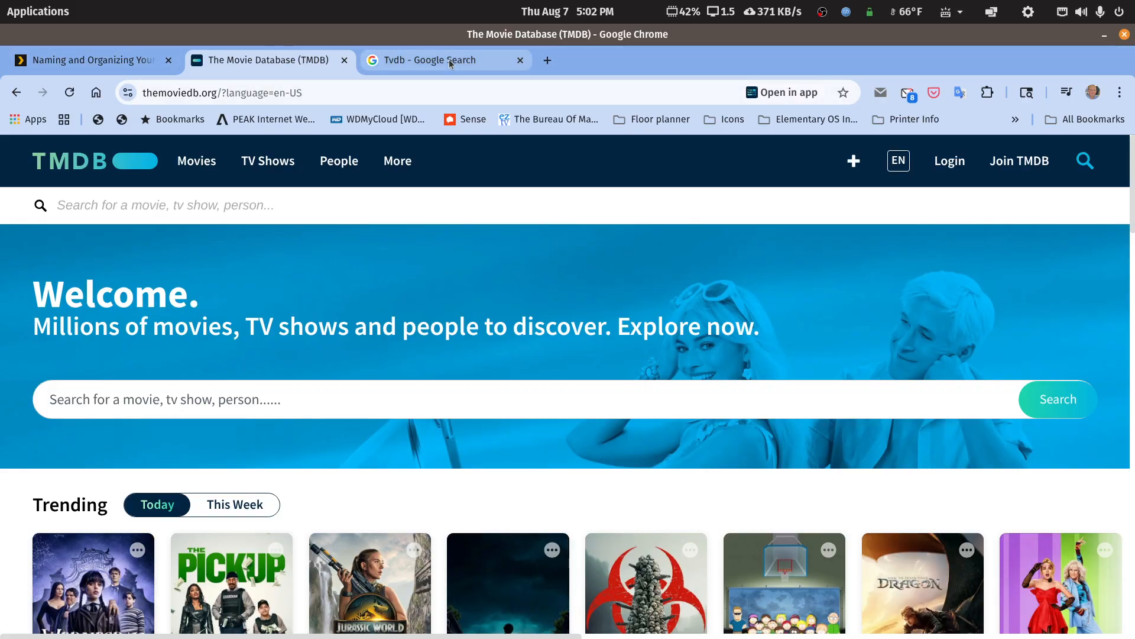
left_click(408, 60)
left_click(200, 313)
left_click(297, 63)
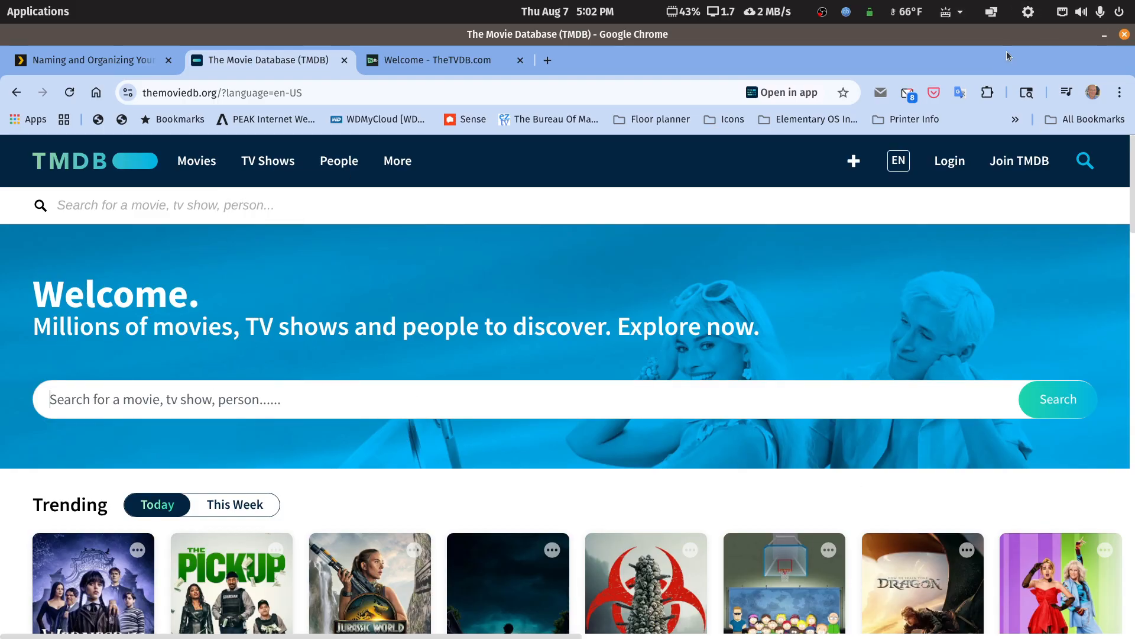
Resize and arrange the browser and the text document holding the series notes side by side.
left_click_drag(1013, 34, 825, 57)
left_click(964, 215)
left_click_drag(825, 116, 965, 64)
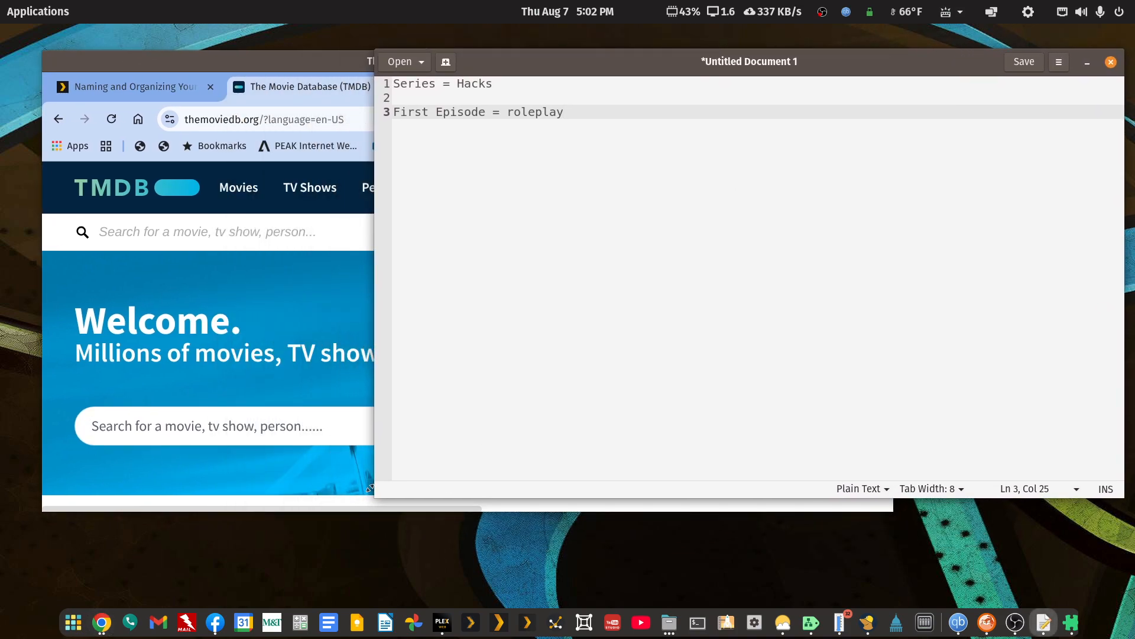
left_click_drag(376, 498, 869, 587)
left_click(764, 69)
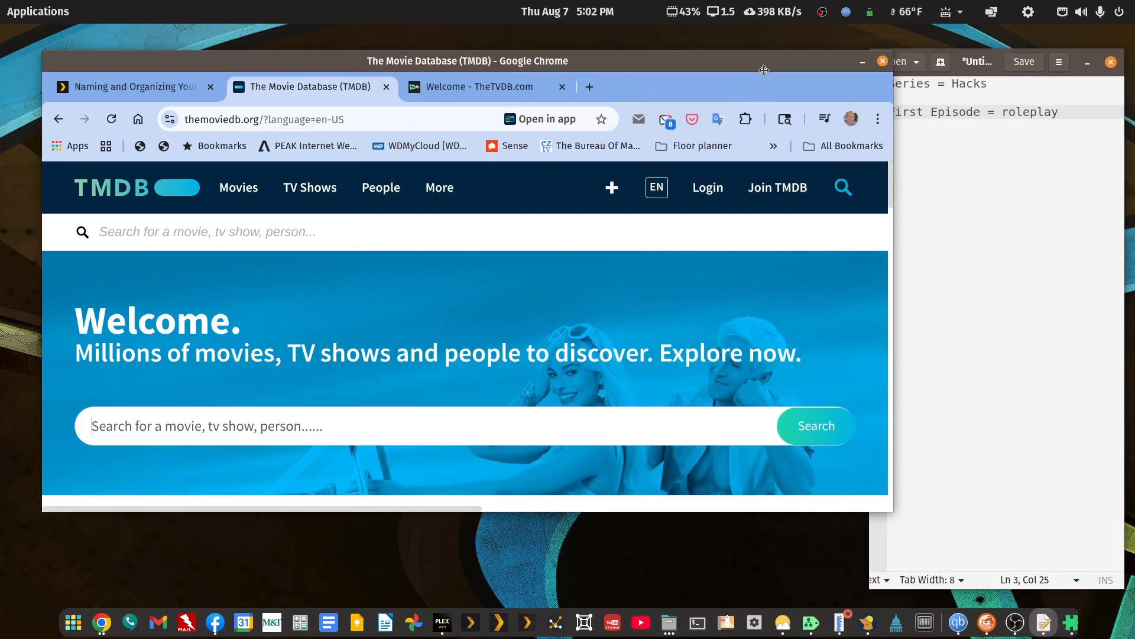
left_click_drag(893, 511, 853, 586)
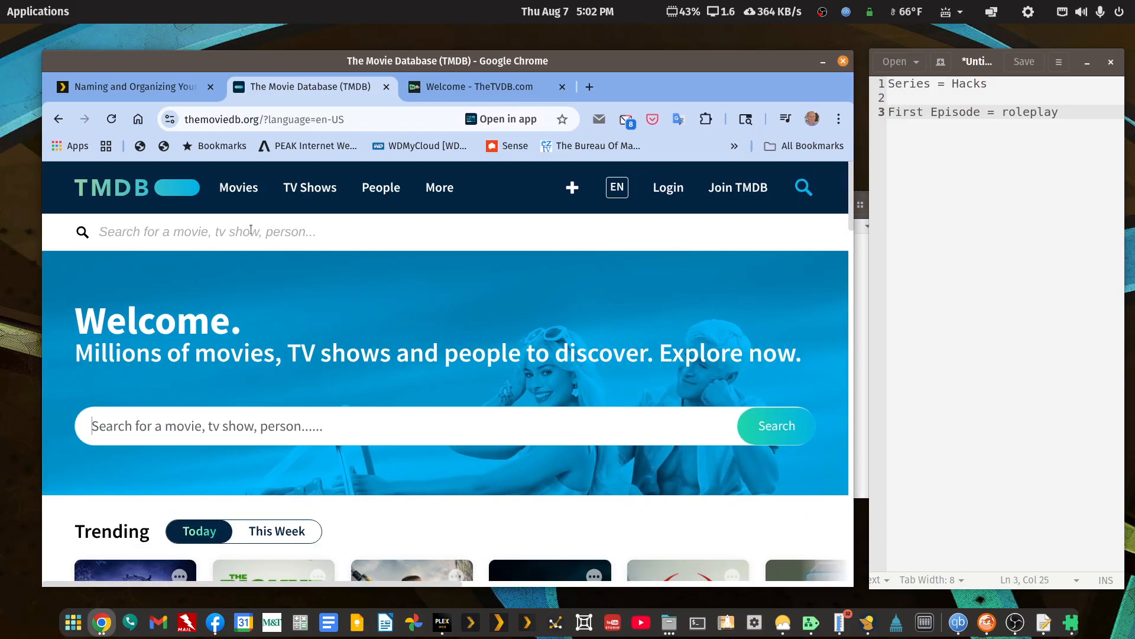
Search TMDB for "hacks" and limit the results to TV shows.
left_click(252, 232)
type("hacks")
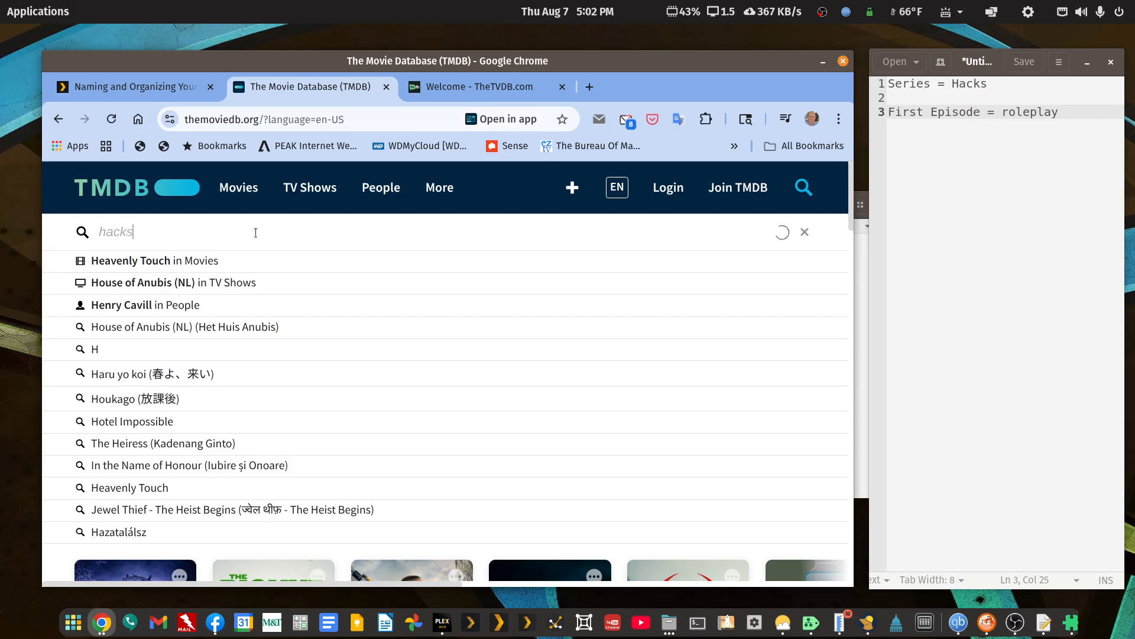
key("Return")
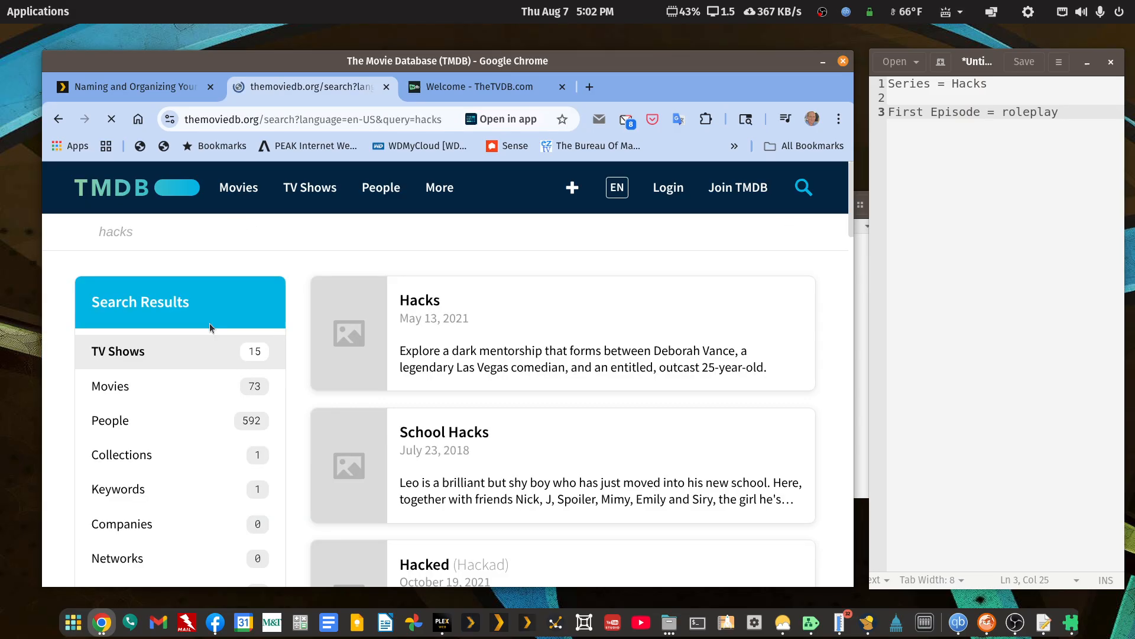
left_click(118, 369)
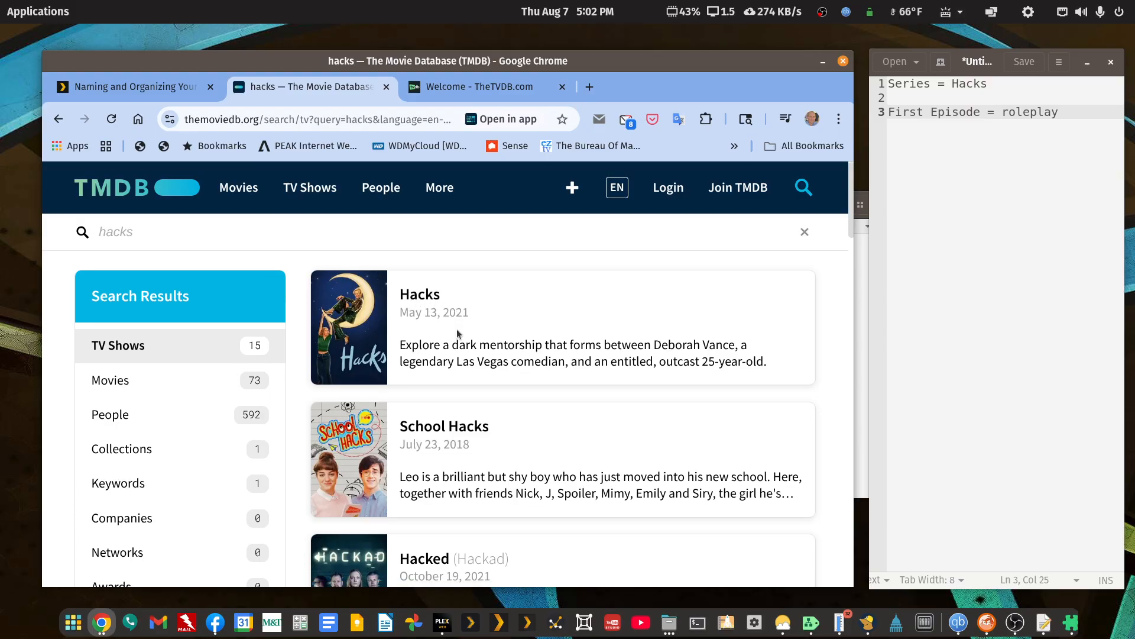
Browse the TV show results and examine the details page of .hack//Roots (2006).
scroll(457, 329, "down", 6)
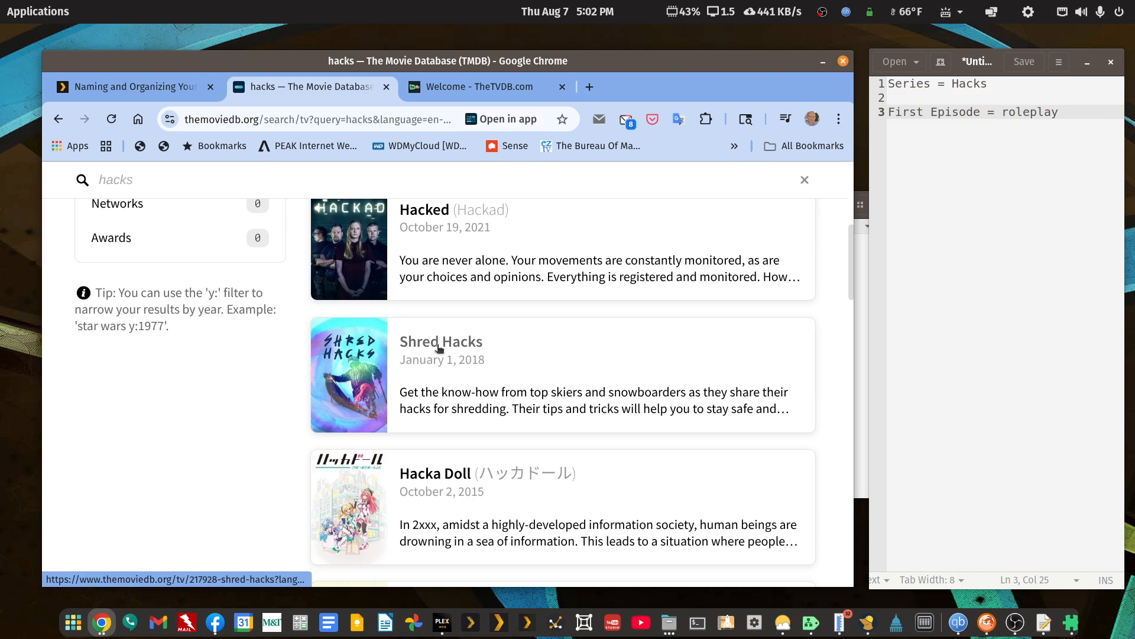
scroll(439, 349, "down", 5)
scroll(433, 312, "down", 3)
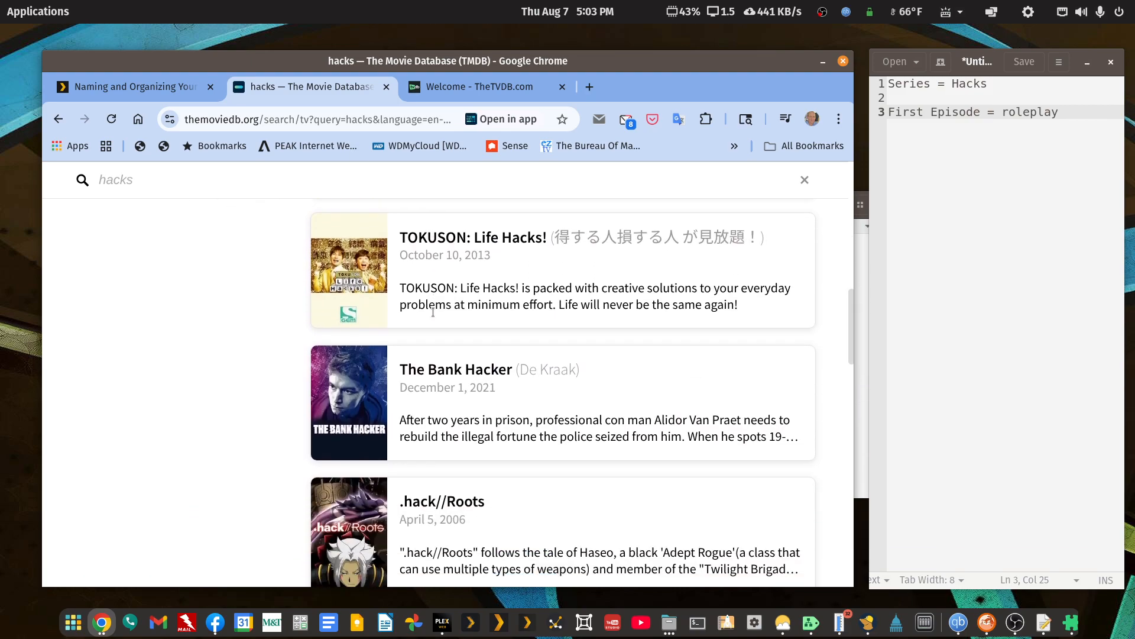
scroll(433, 313, "down", 3)
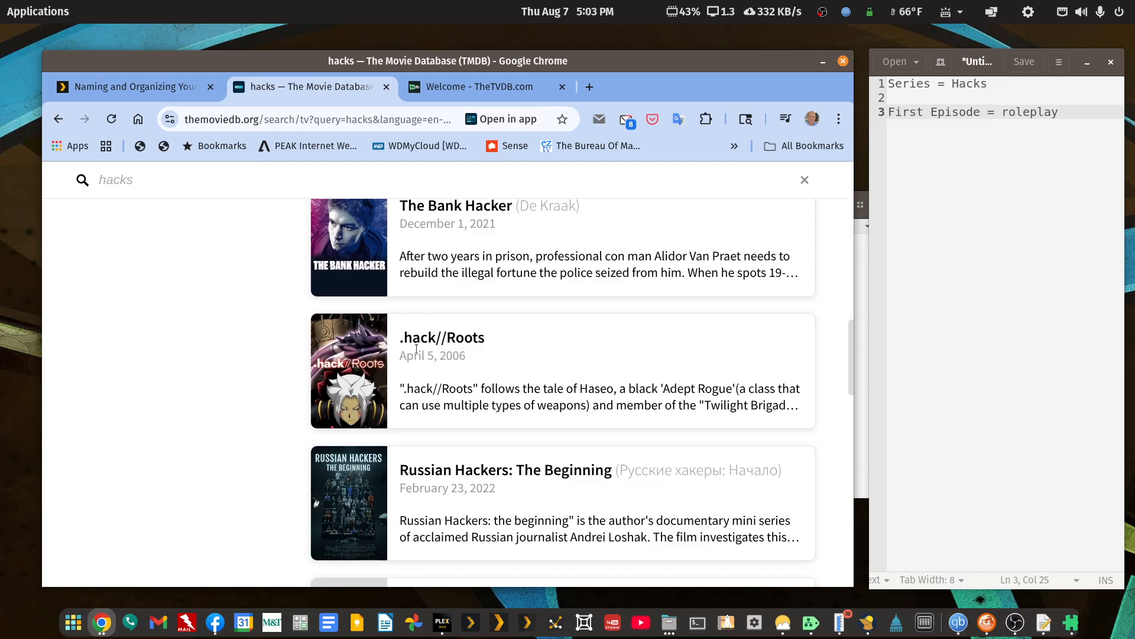
left_click(438, 338)
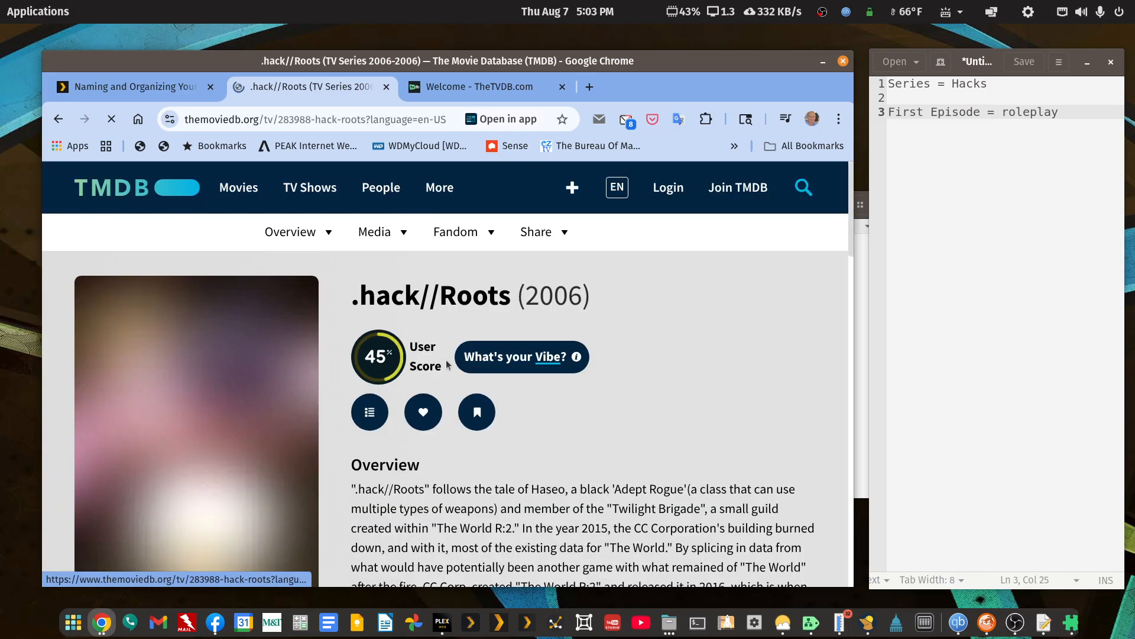
scroll(453, 369, "down", 10)
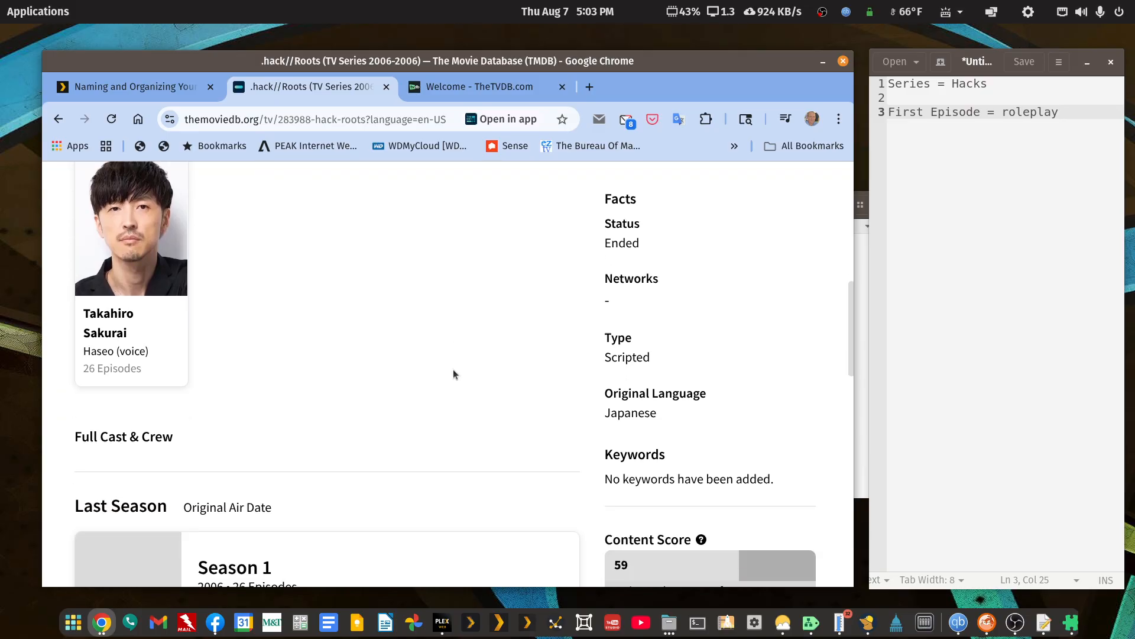
Examine the Season 1 episode list of .hack//Roots, and return to the TMDB search results for hacks.
scroll(454, 374, "down", 3)
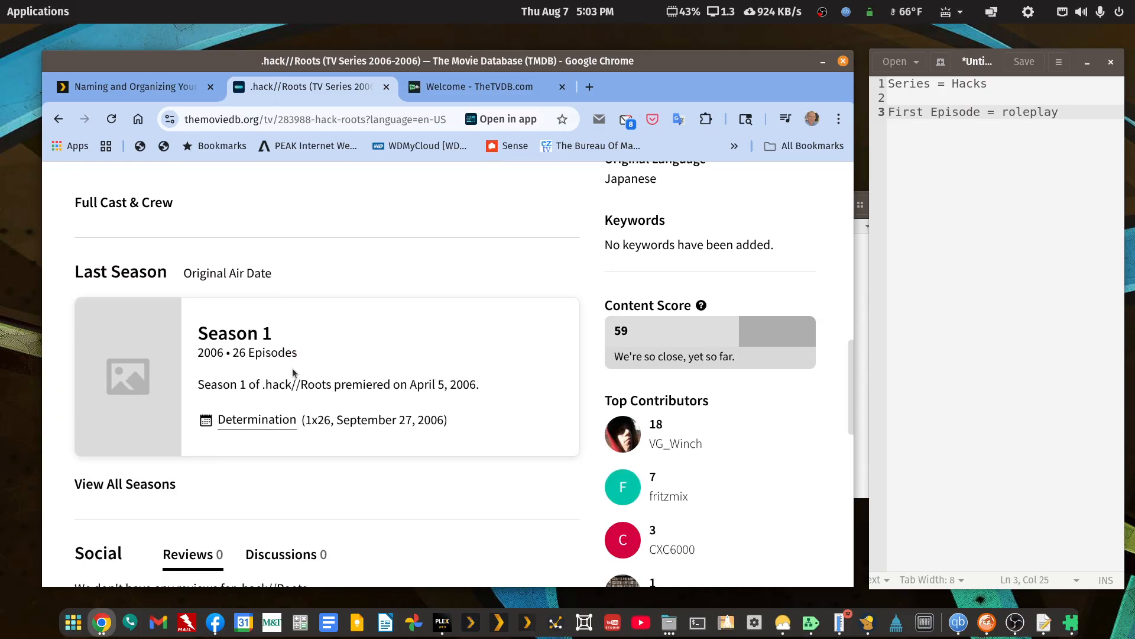
left_click(233, 334)
scroll(334, 351, "down", 3)
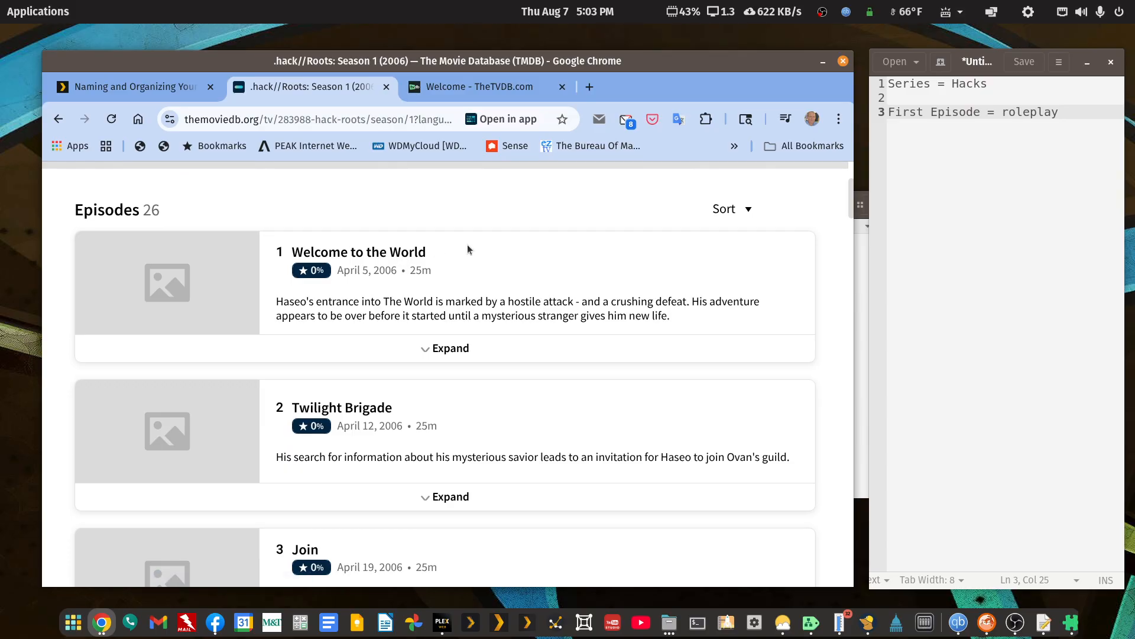
left_click(57, 120)
left_click(54, 122)
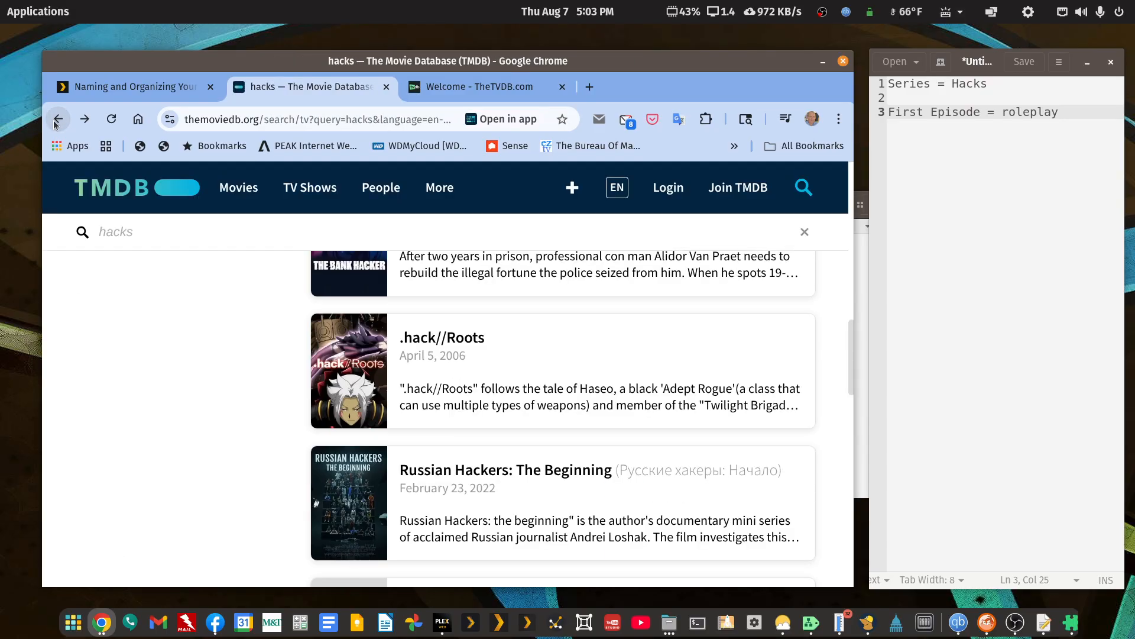
left_click(54, 121)
left_click(54, 122)
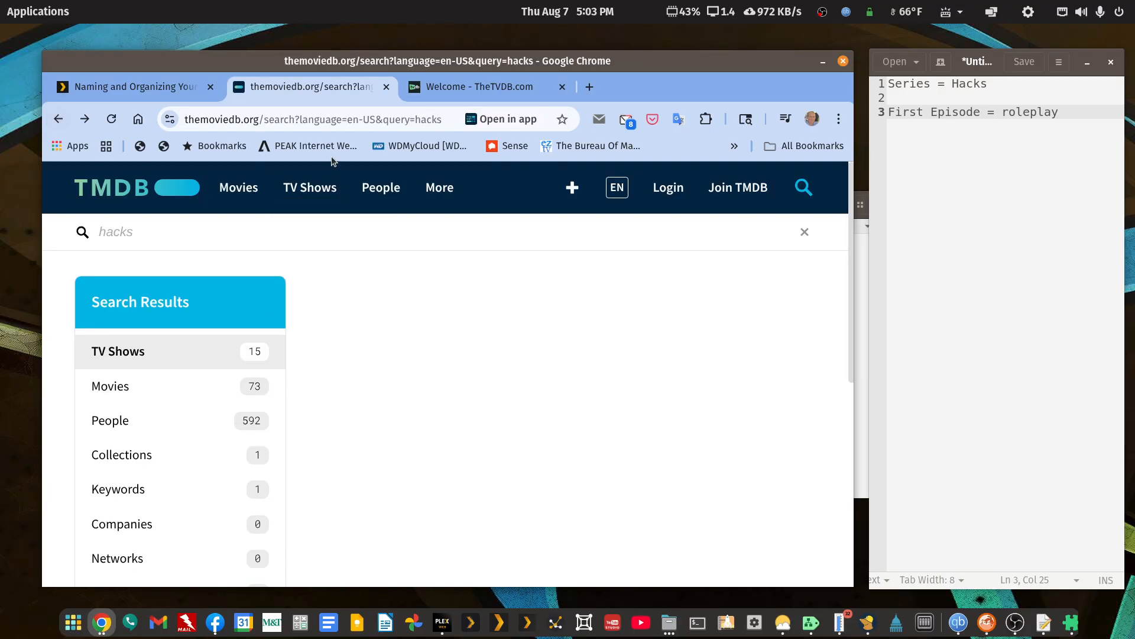
Search Google for "tmdb hacks roleplay".
left_click(344, 124)
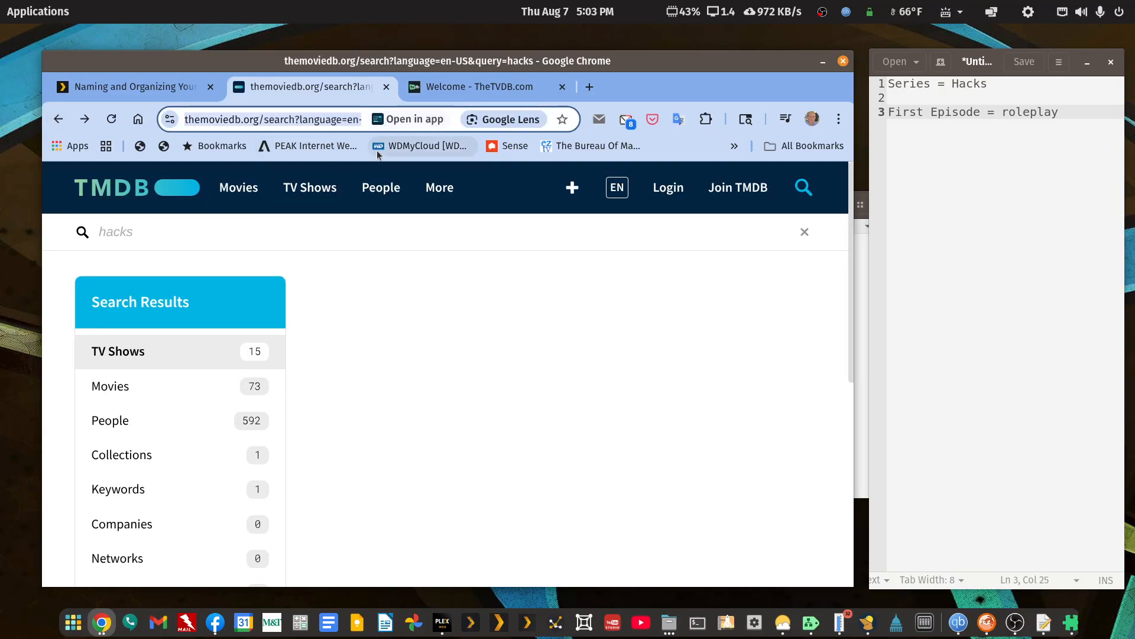
type("tmdb")
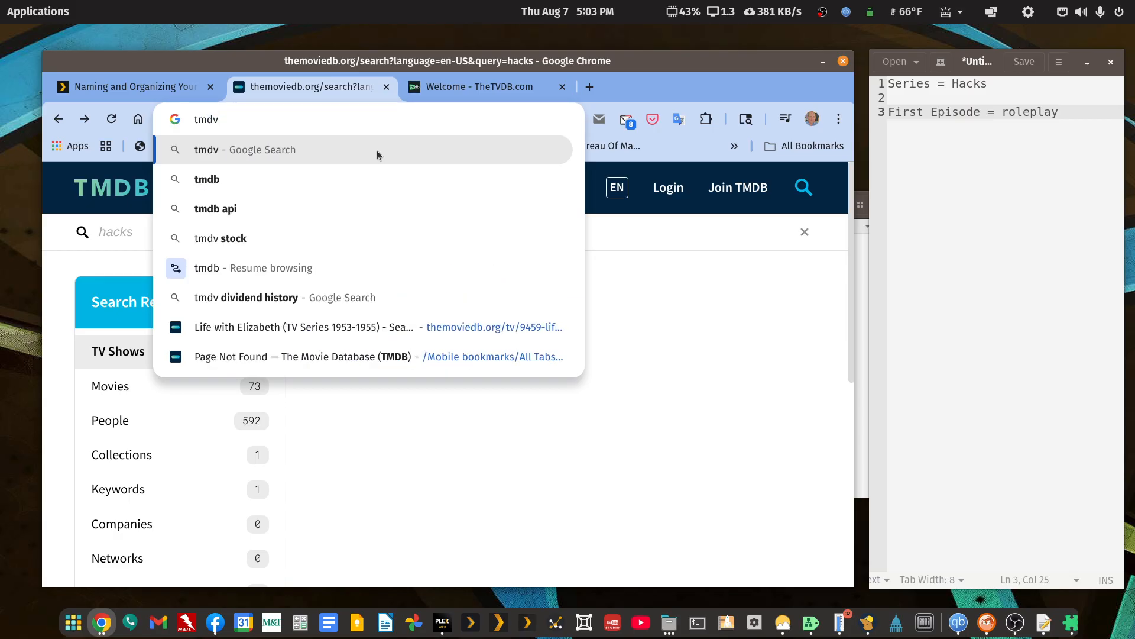
type("hacks")
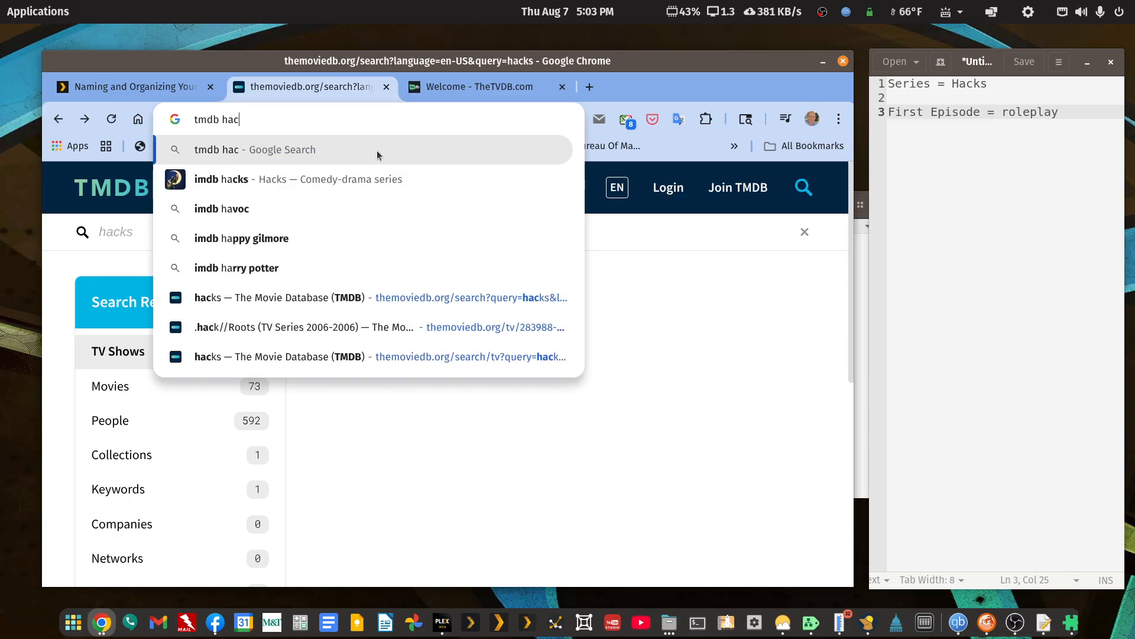
key("BackSpace")
type("s")
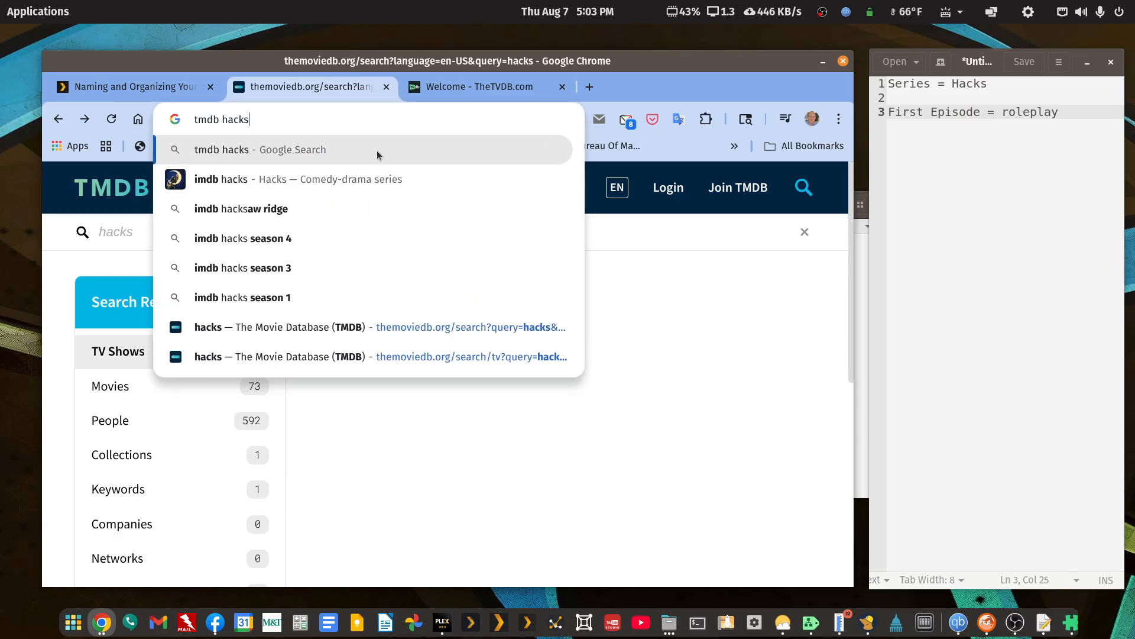
type(" roleplay")
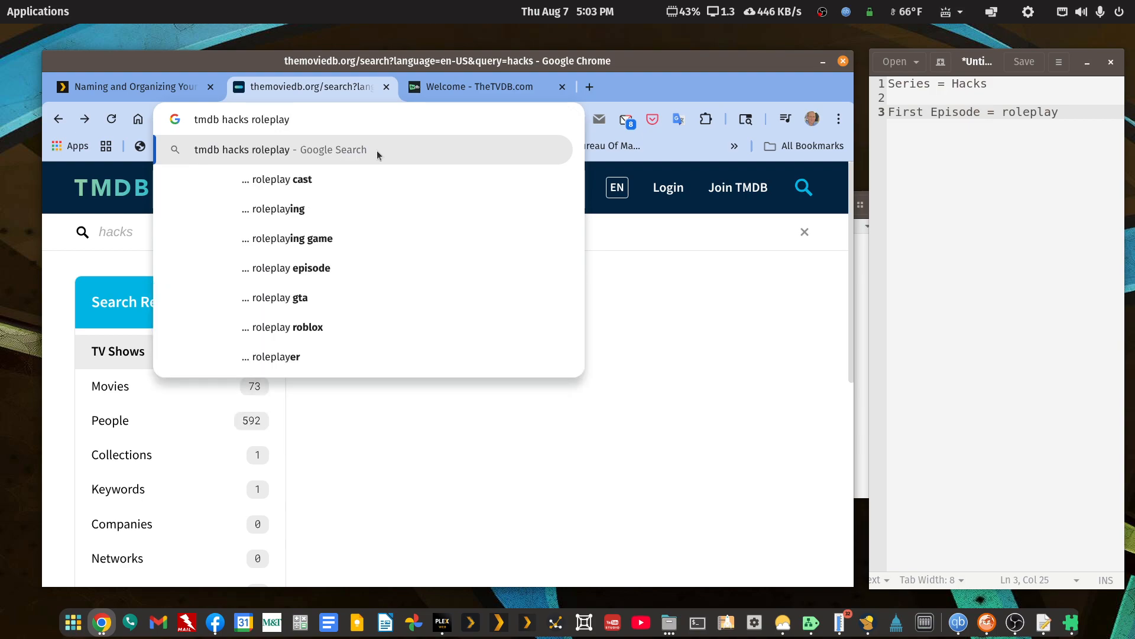
key("Return")
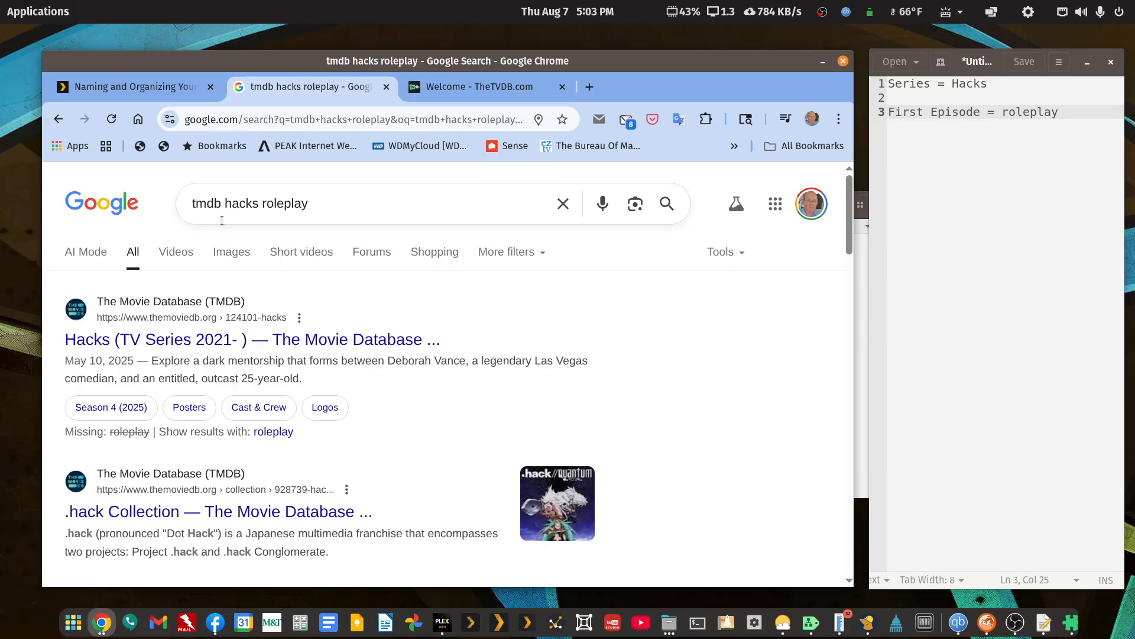
Check the Hacks (TV Series 2021- ) and .hack Collection results, returning to the Google results after each.
left_click(93, 341)
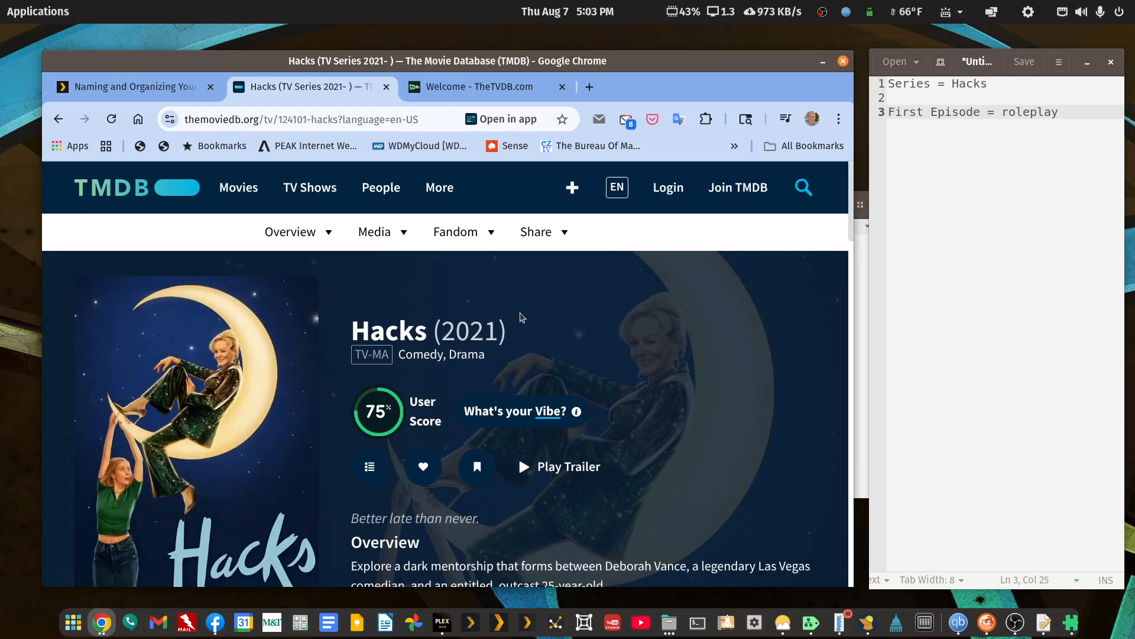
left_click(58, 119)
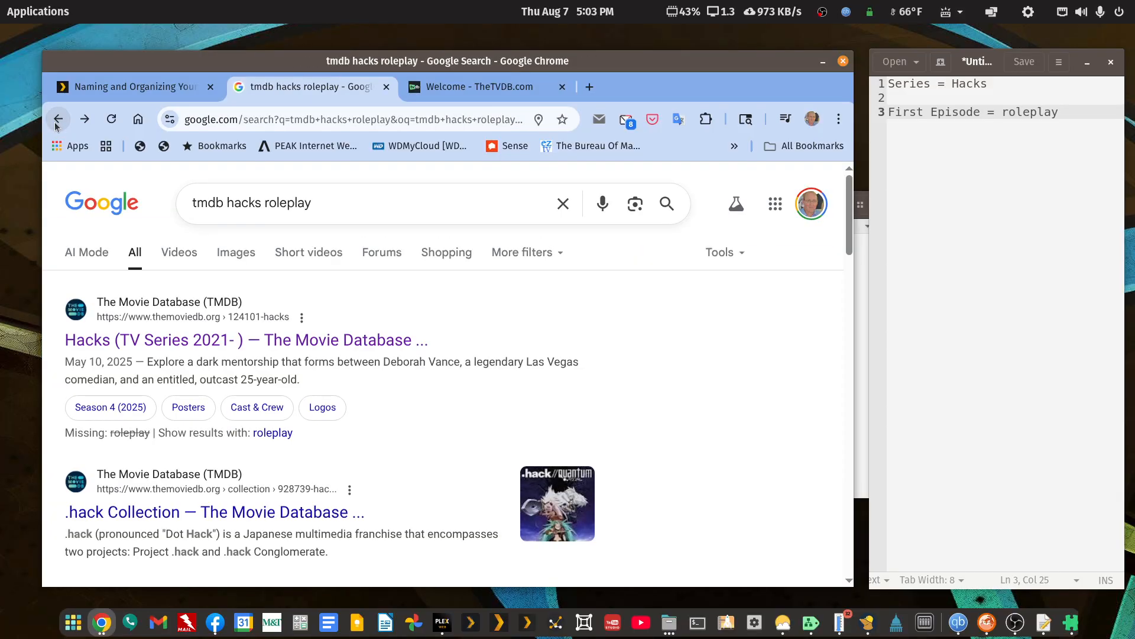
scroll(312, 456, "down", 3)
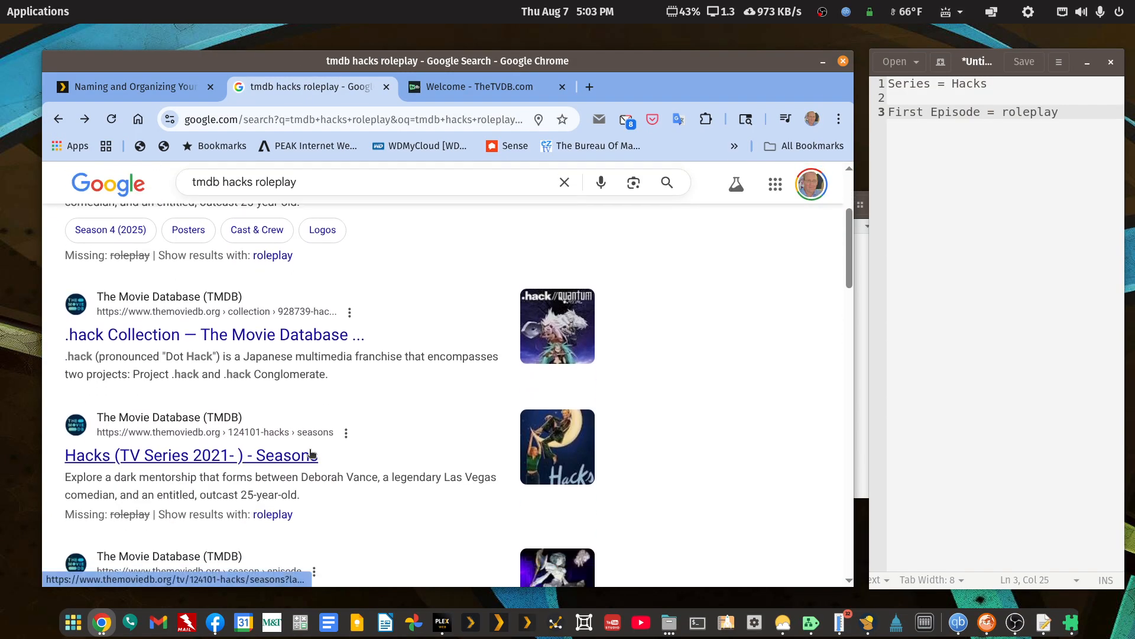
left_click(125, 338)
scroll(356, 415, "down", 5)
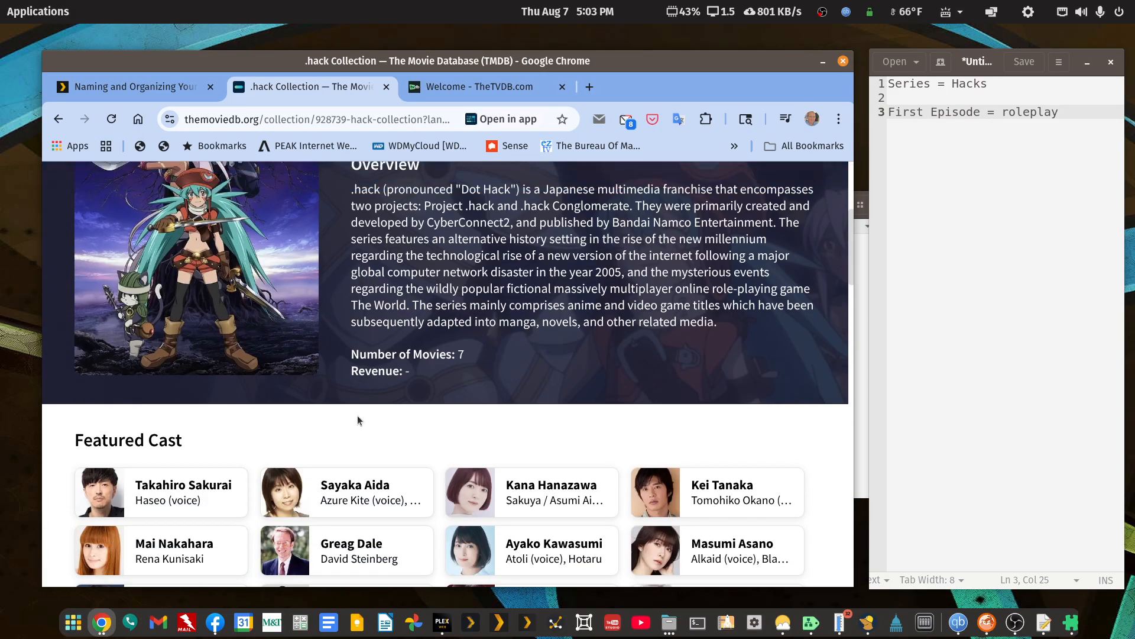
scroll(357, 415, "down", 10)
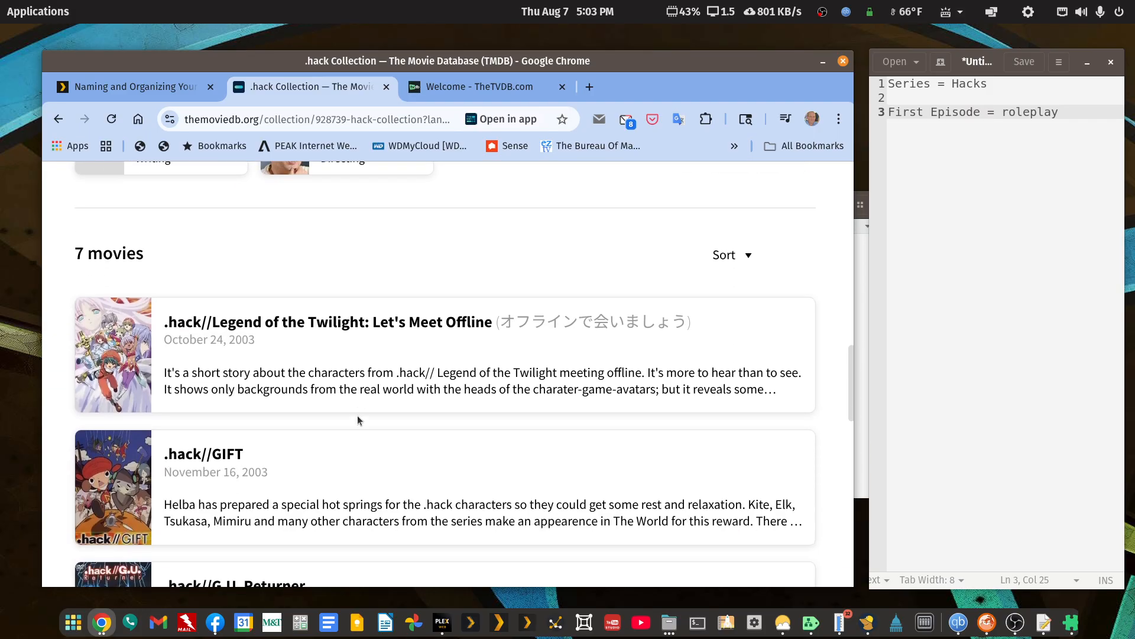
scroll(358, 420, "up", 1)
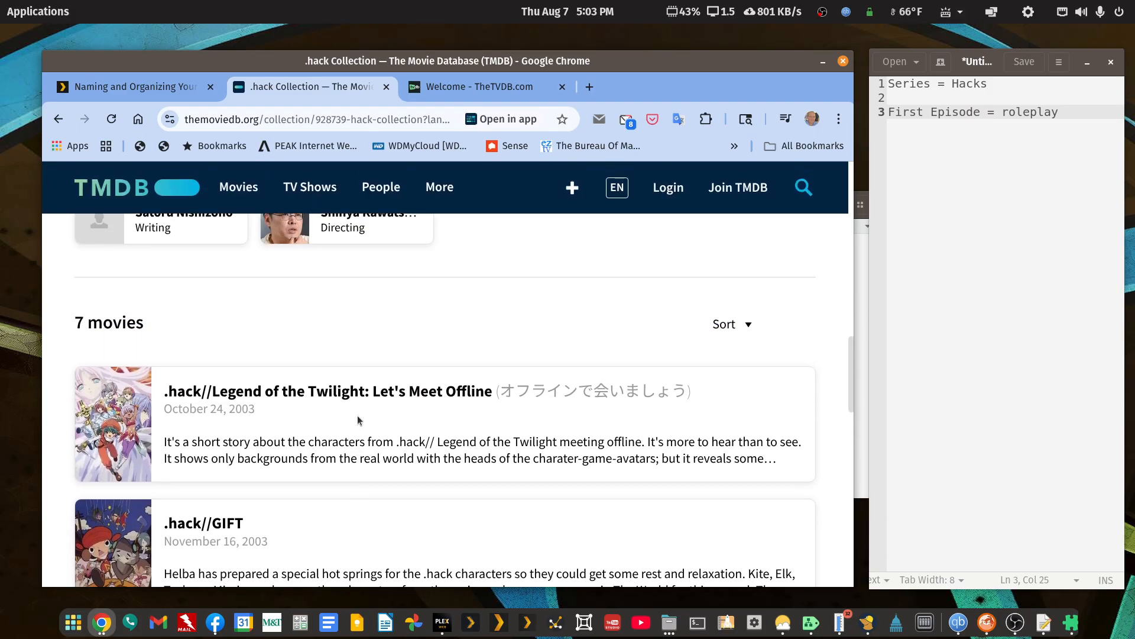
left_click(61, 123)
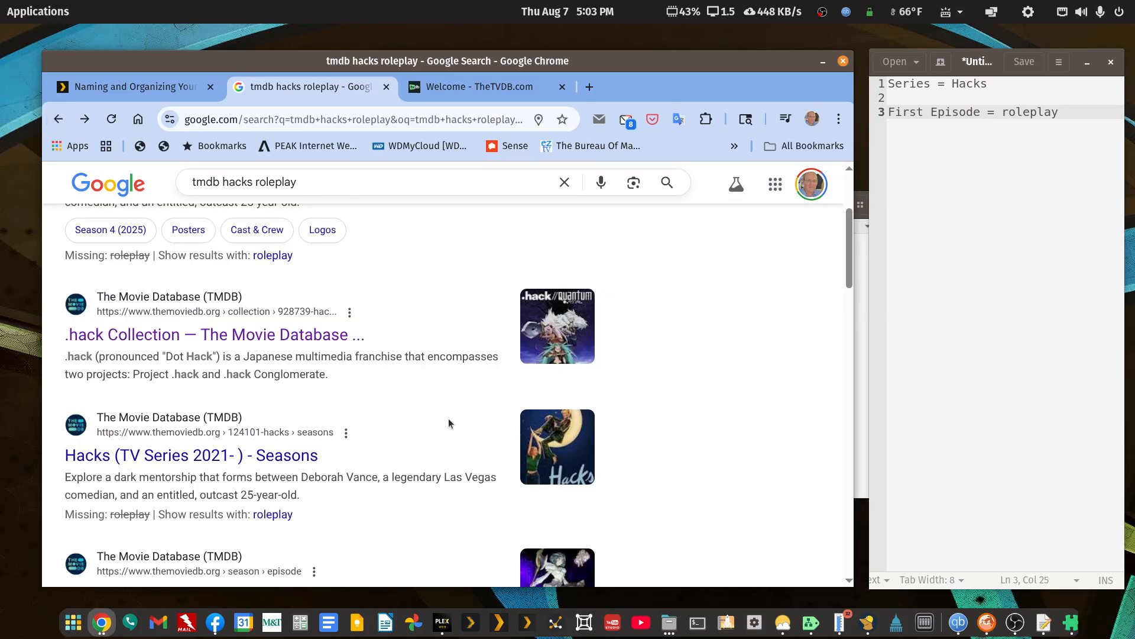
Open the .hack//SIGN (2002) result to check its first episode, and go to the show's season list.
scroll(448, 420, "down", 3)
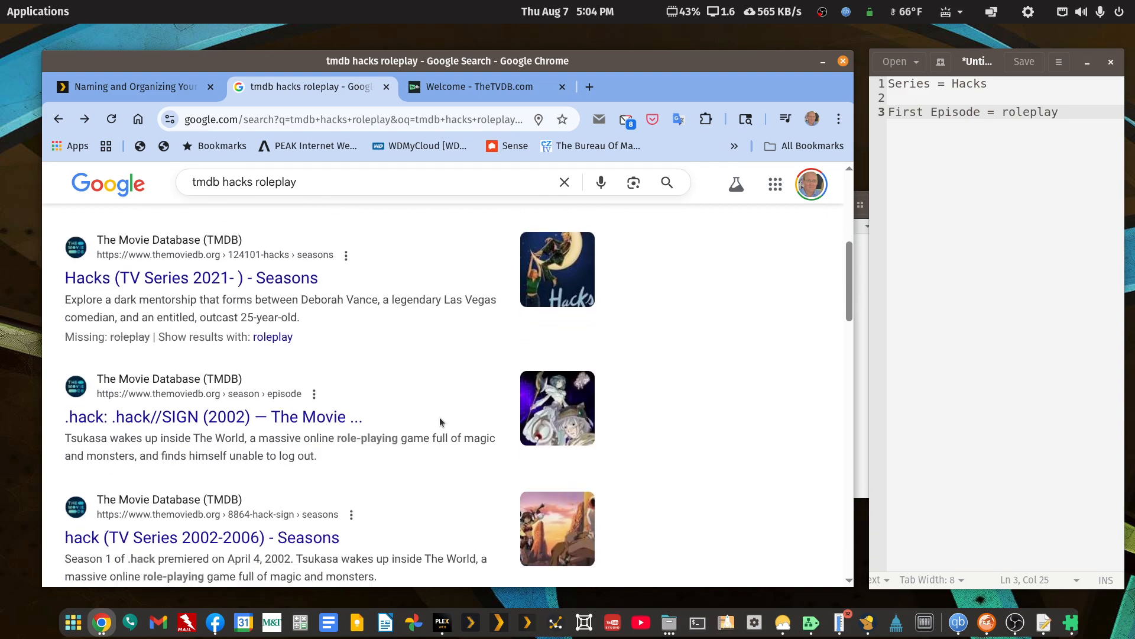
left_click(141, 419)
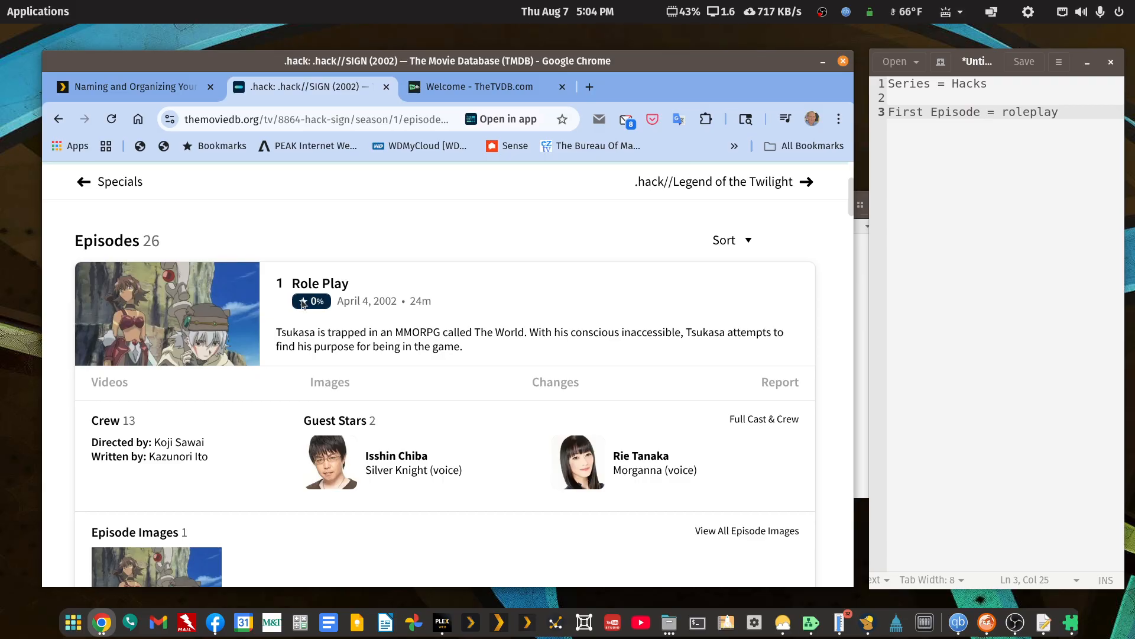
scroll(288, 327, "up", 3)
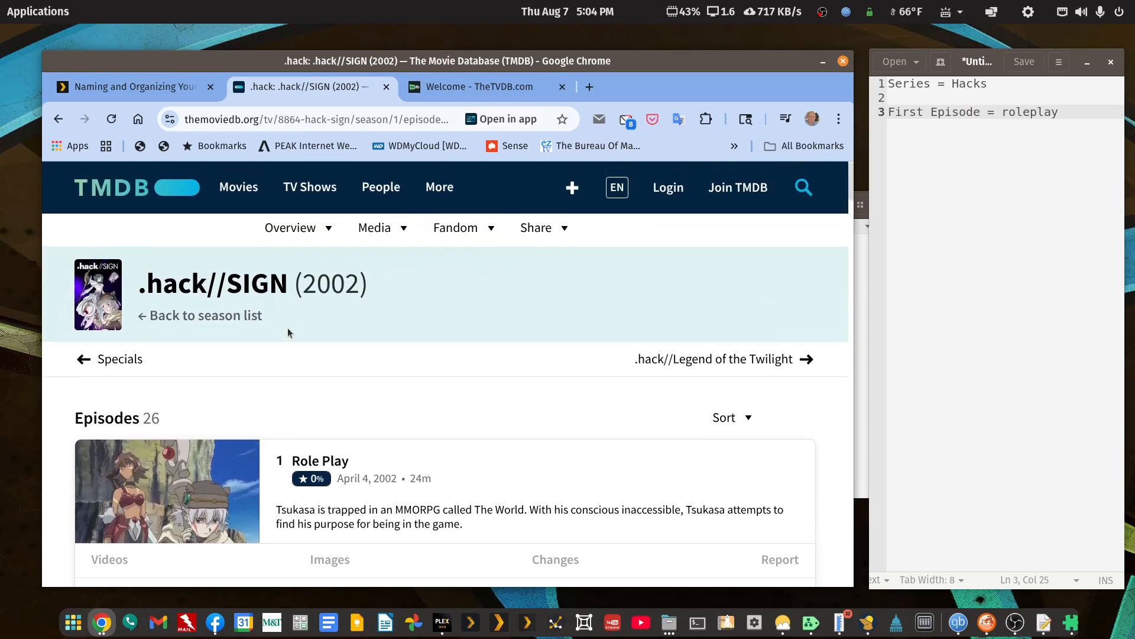
left_click(172, 318)
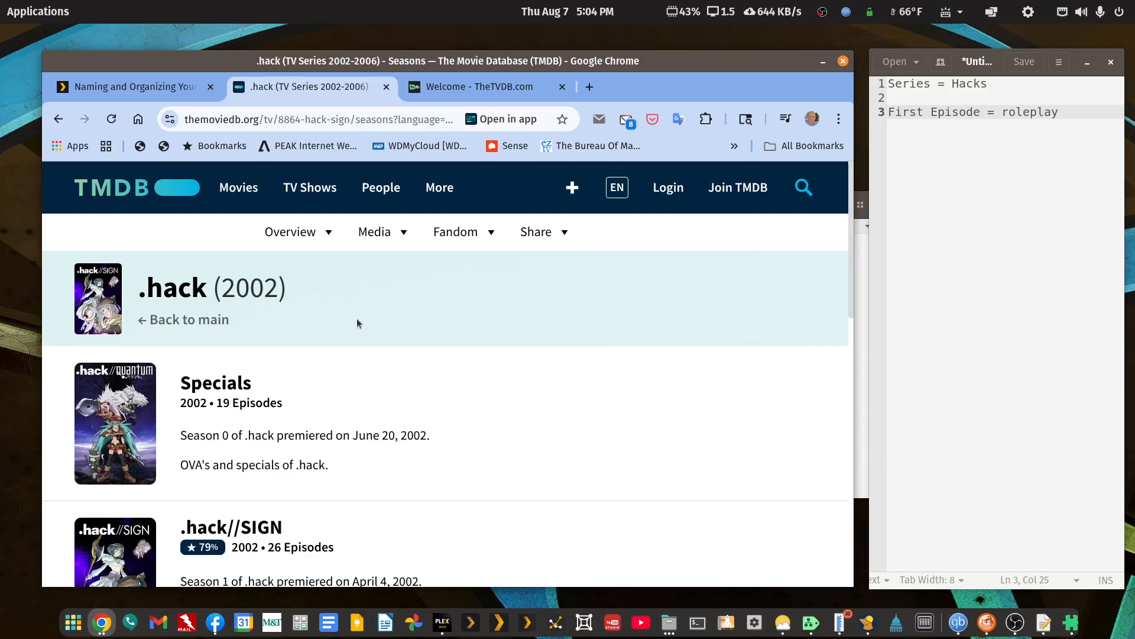
Review the seasons of .hack (2002) and open the .hack//SIGN season.
scroll(356, 318, "down", 3)
scroll(254, 323, "up", 1)
scroll(157, 321, "down", 3)
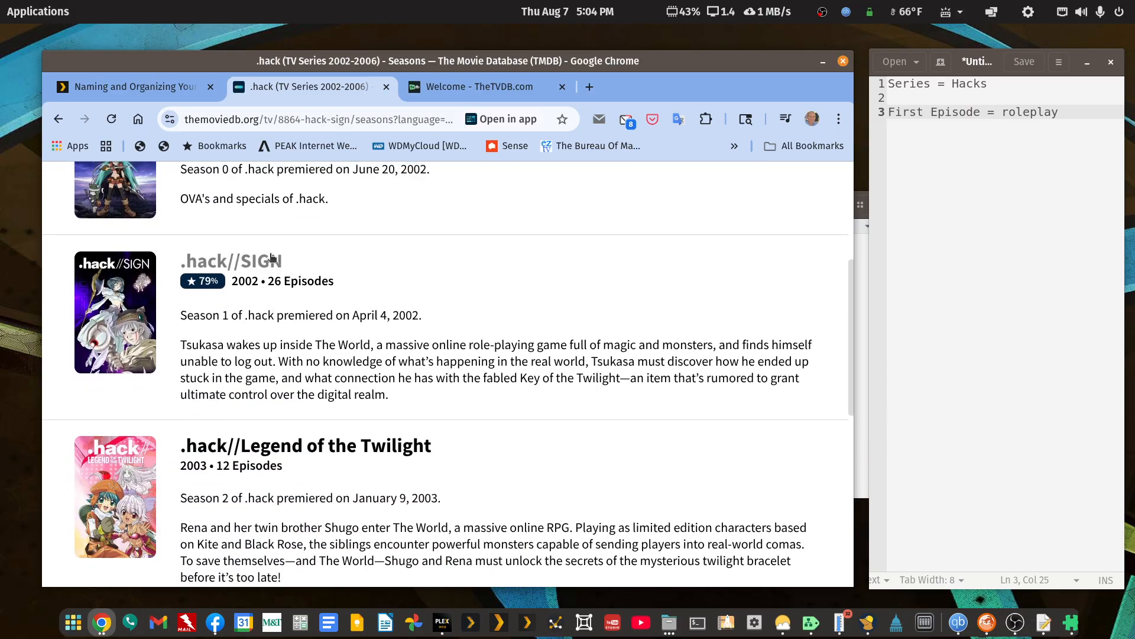
scroll(251, 449, "down", 4)
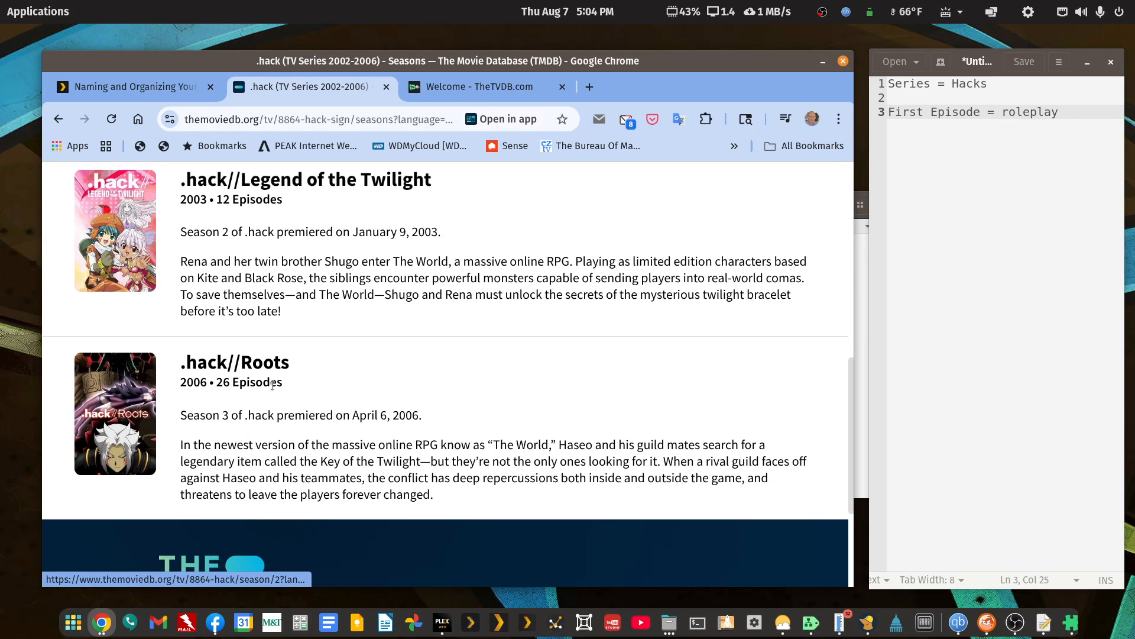
scroll(272, 386, "up", 5)
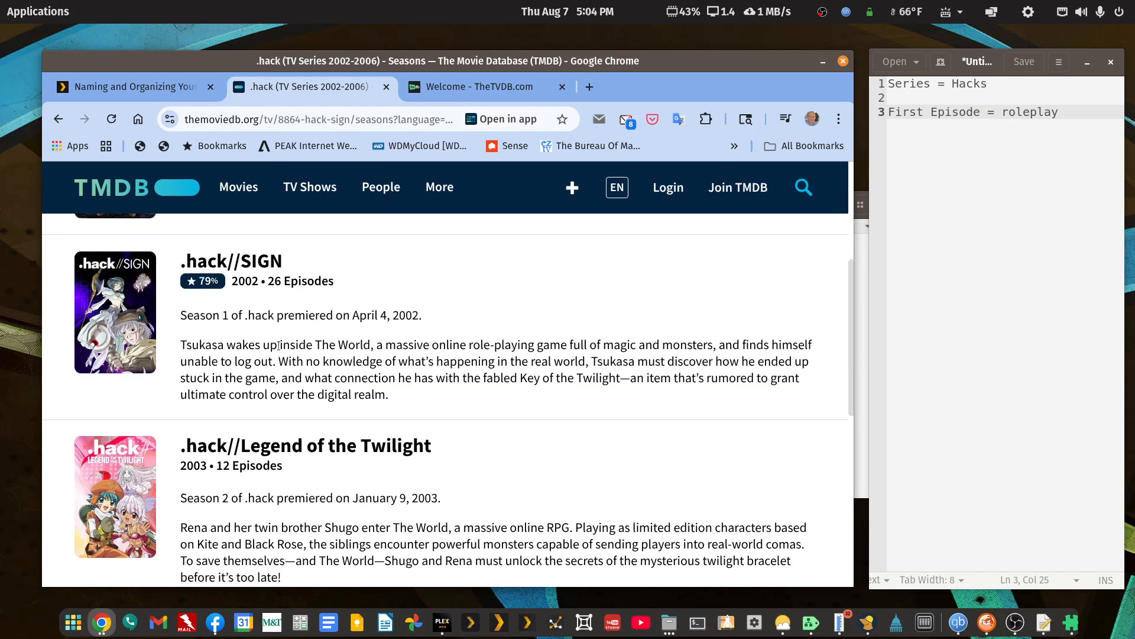
left_click(271, 264)
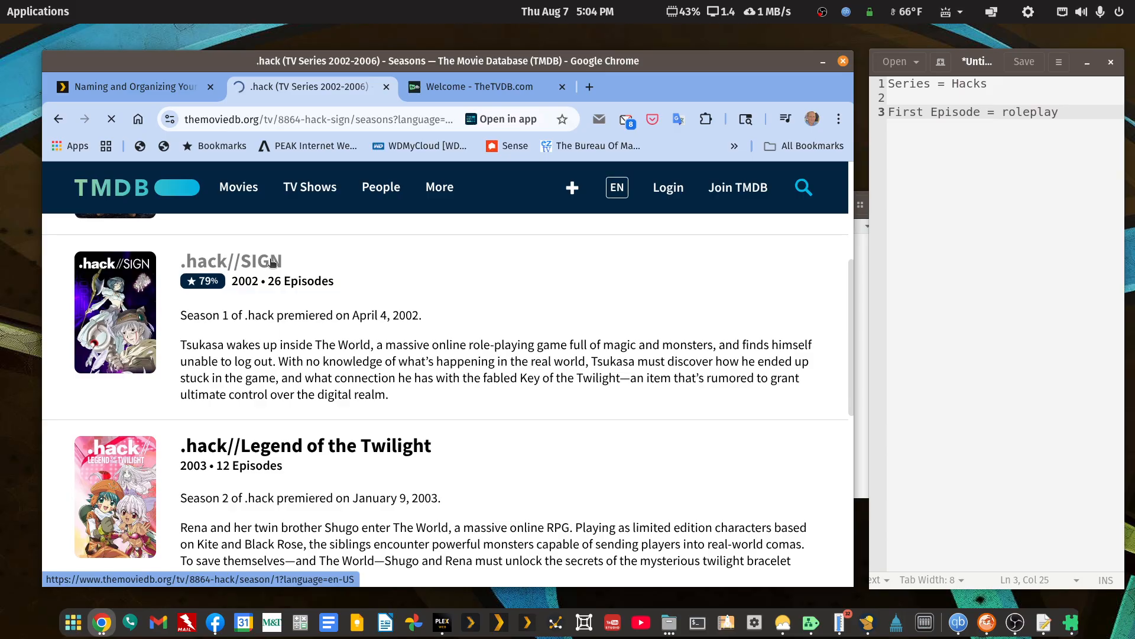
Look over the .hack//SIGN episode list and highlight the year 2002 in the season heading.
scroll(332, 396, "down", 3)
scroll(332, 396, "up", 3)
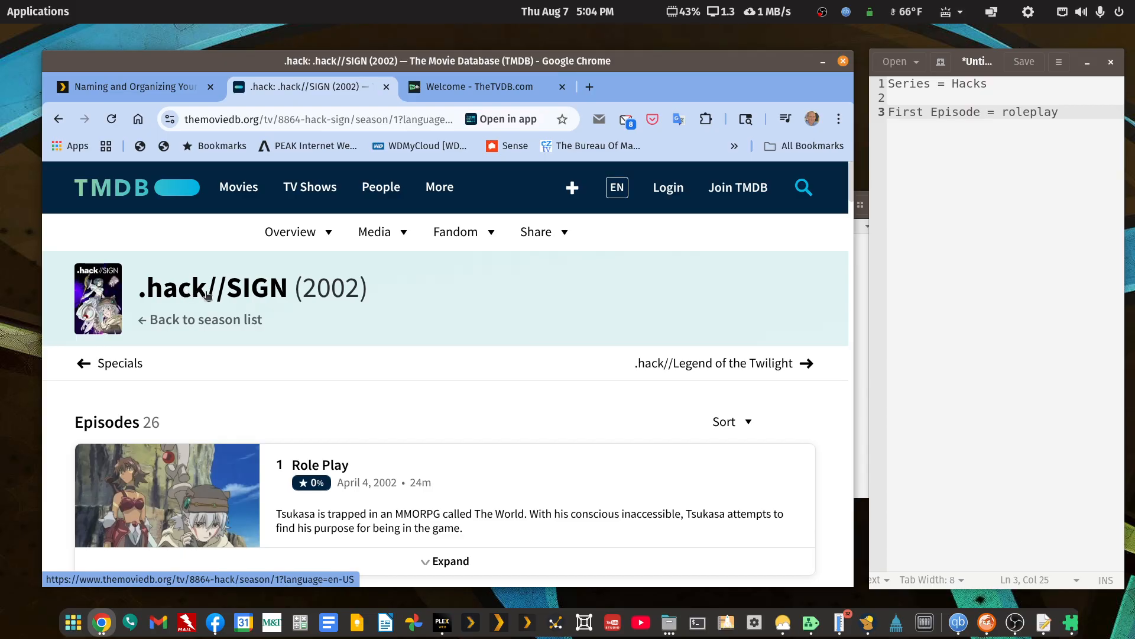
left_click_drag(291, 291, 374, 290)
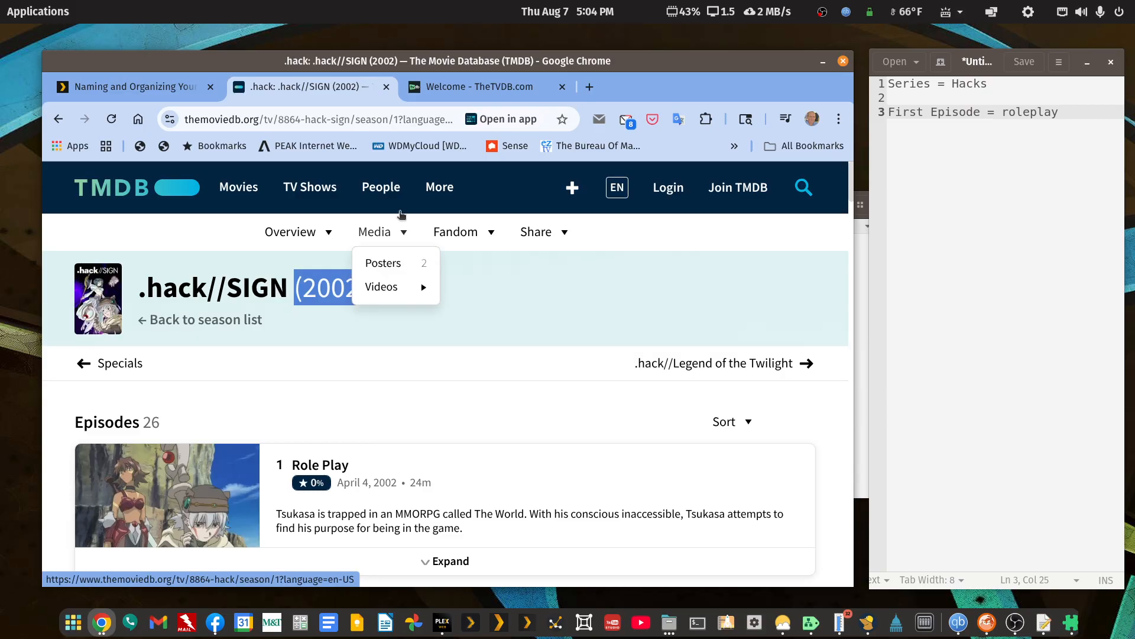
Switch to the open TheTVDB page and search it for "hack".
left_click(518, 90)
left_click(567, 204)
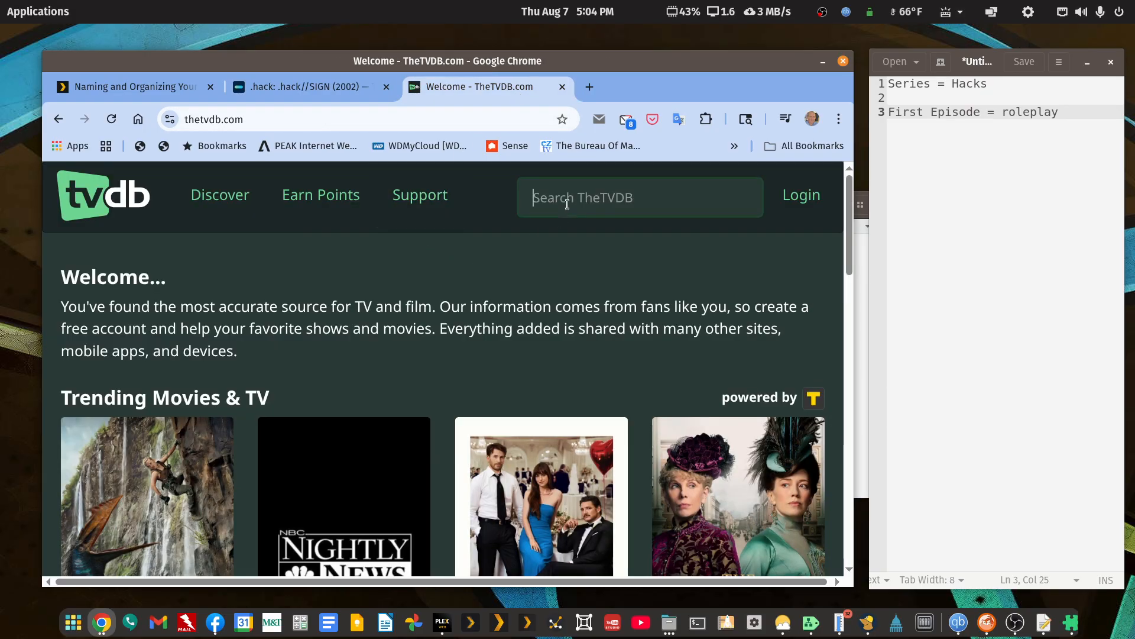
type("hack")
key("Return")
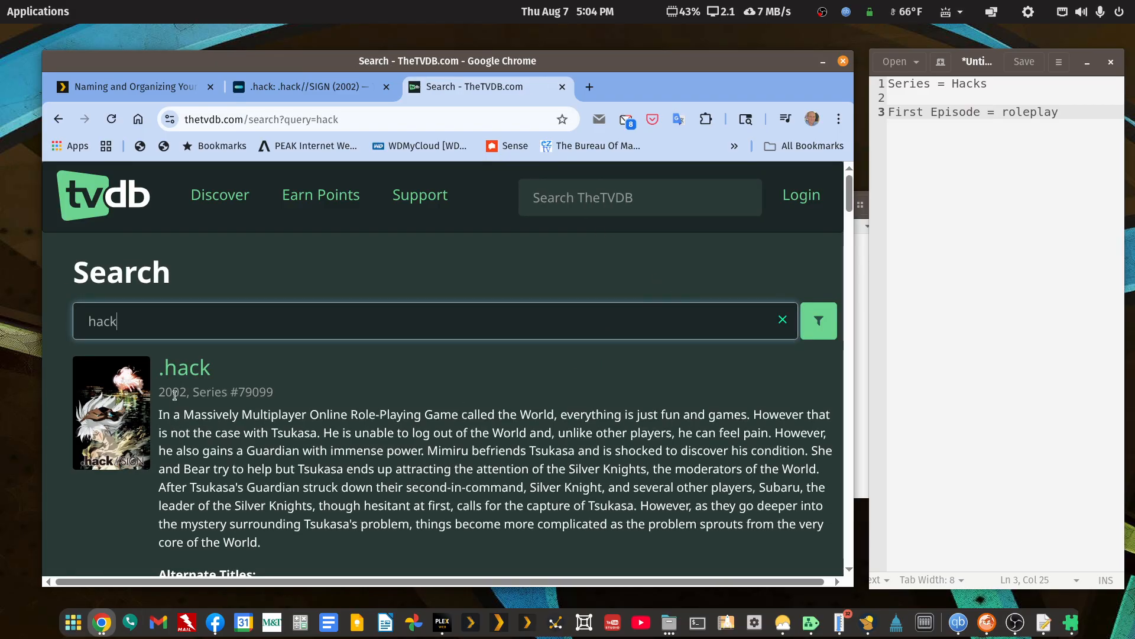
Open the 2002 .hack series from the TheTVDB results and display its seasons in aired order.
left_click(186, 379)
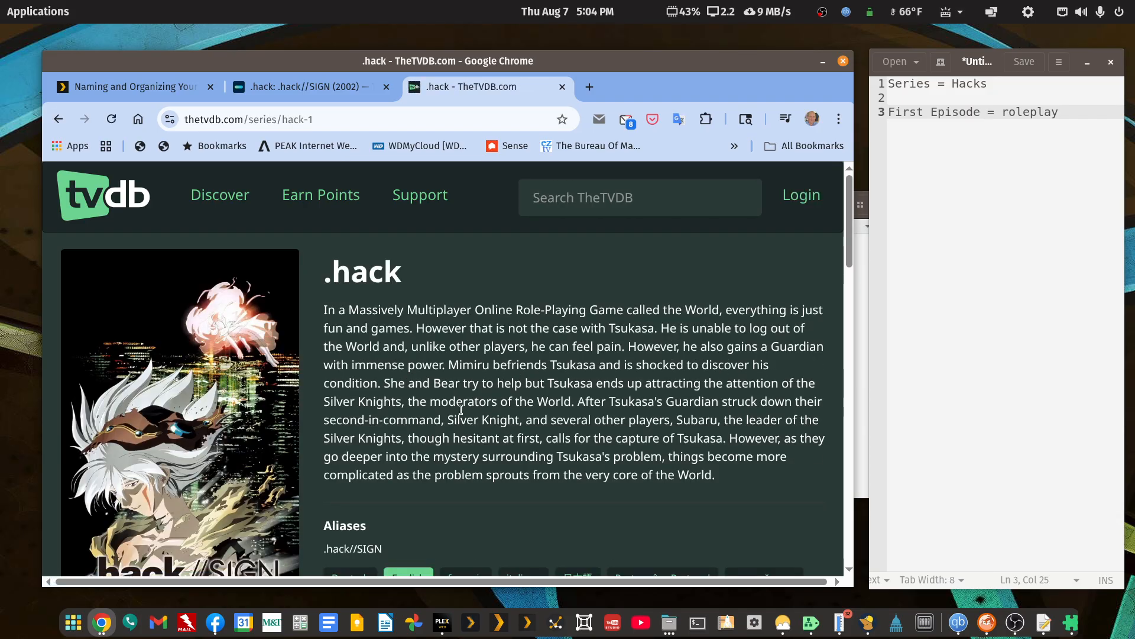
scroll(460, 410, "down", 6)
left_click(239, 301)
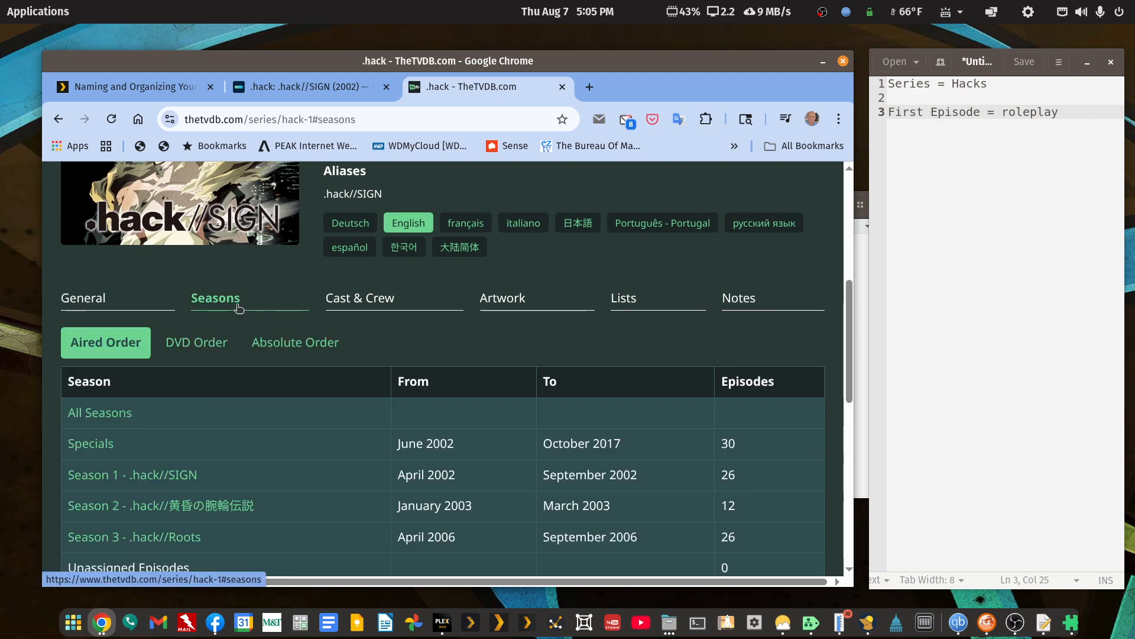
scroll(333, 416, "down", 2)
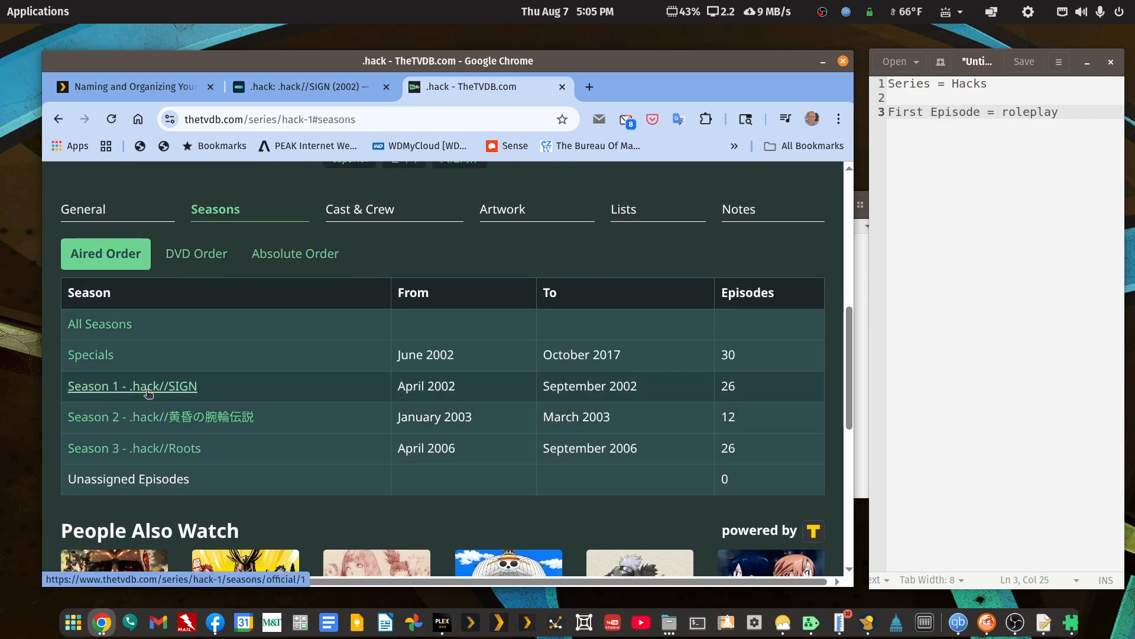
Open Season 1 - .hack//SIGN, check the S01E01 episode page, and return to the episode list.
left_click(163, 393)
scroll(406, 464, "down", 7)
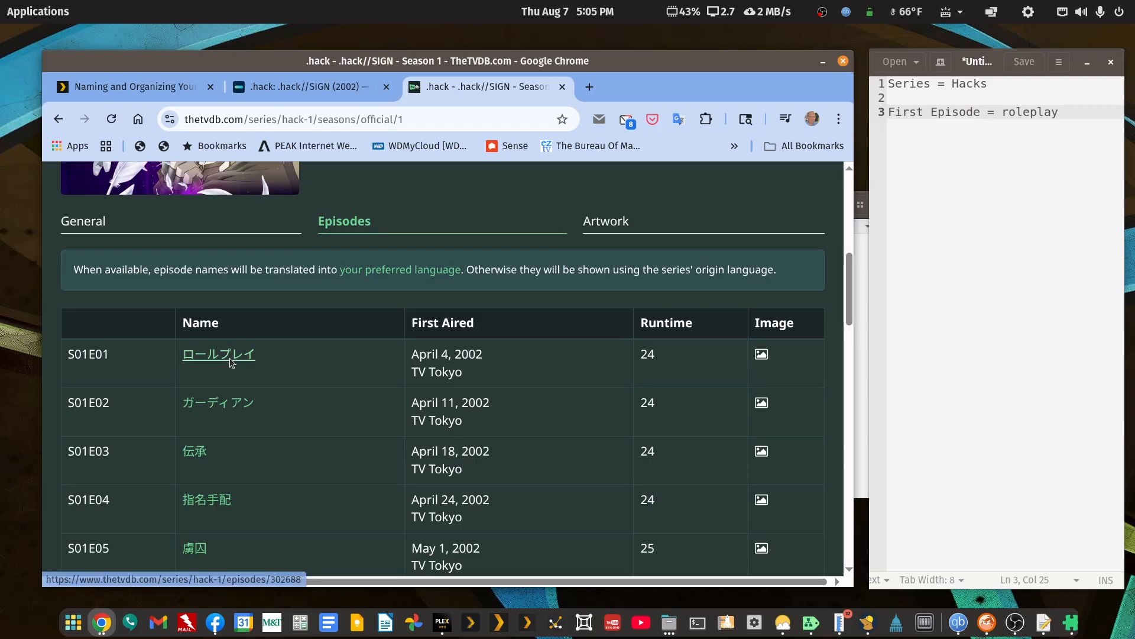
left_click(230, 357)
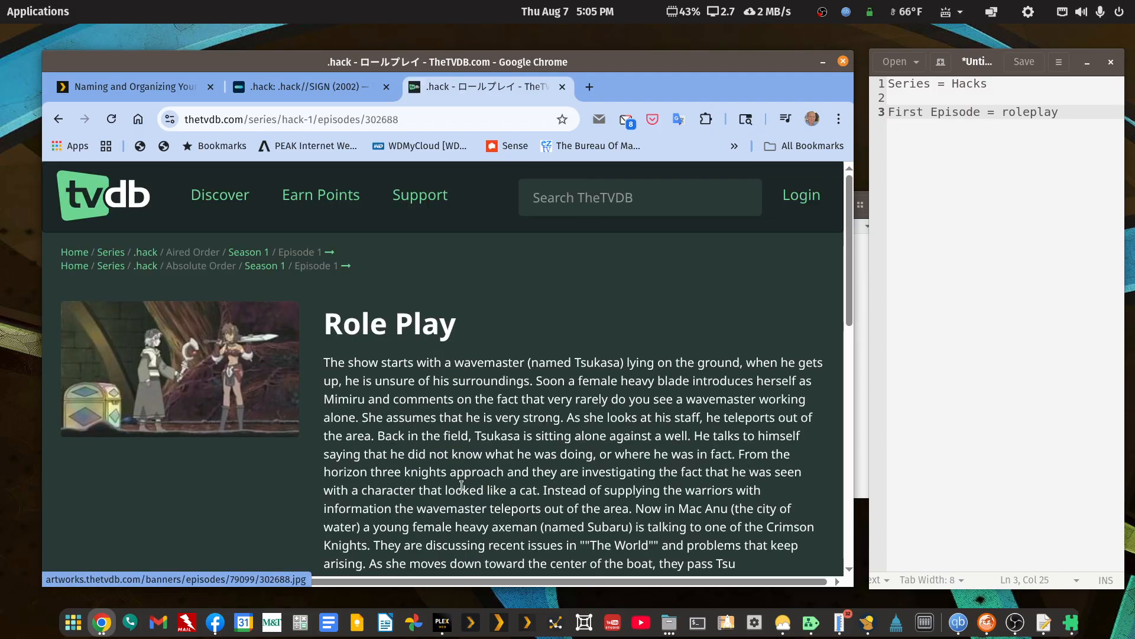
left_click(58, 119)
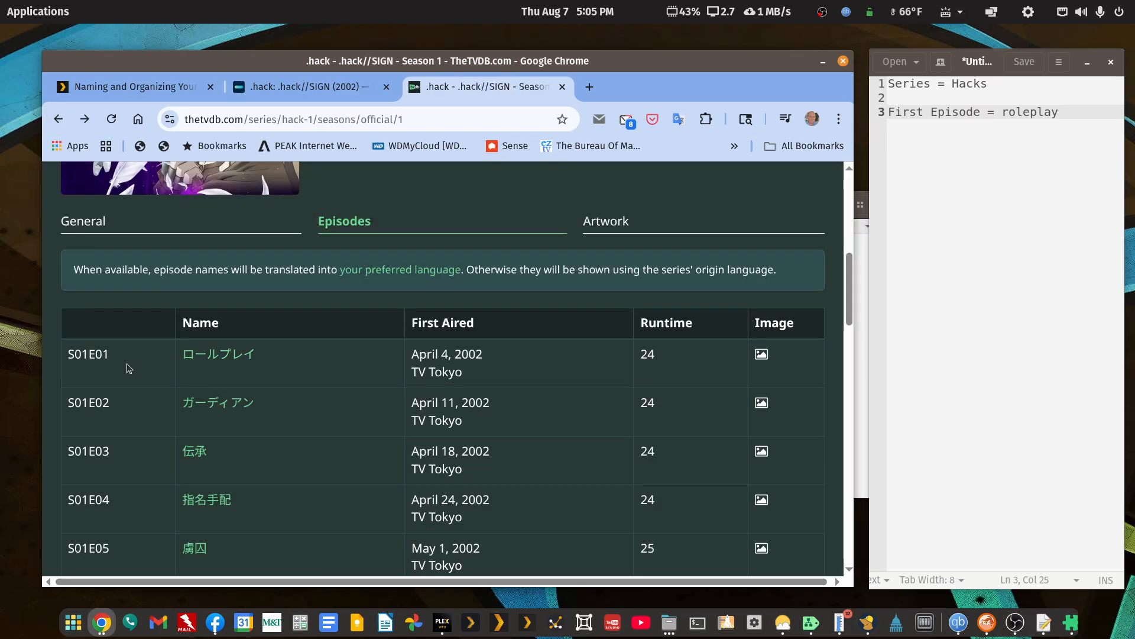
Open the S01E01 episode page from the Season 1 list and return to the episode list.
left_click(211, 357)
left_click(59, 120)
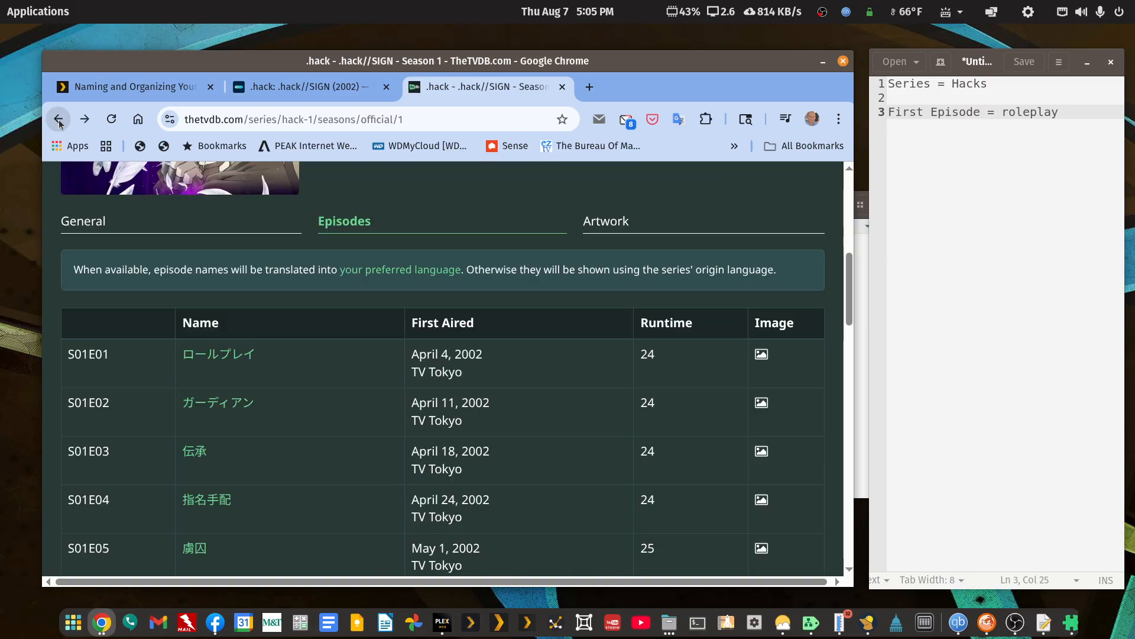
left_click(944, 335)
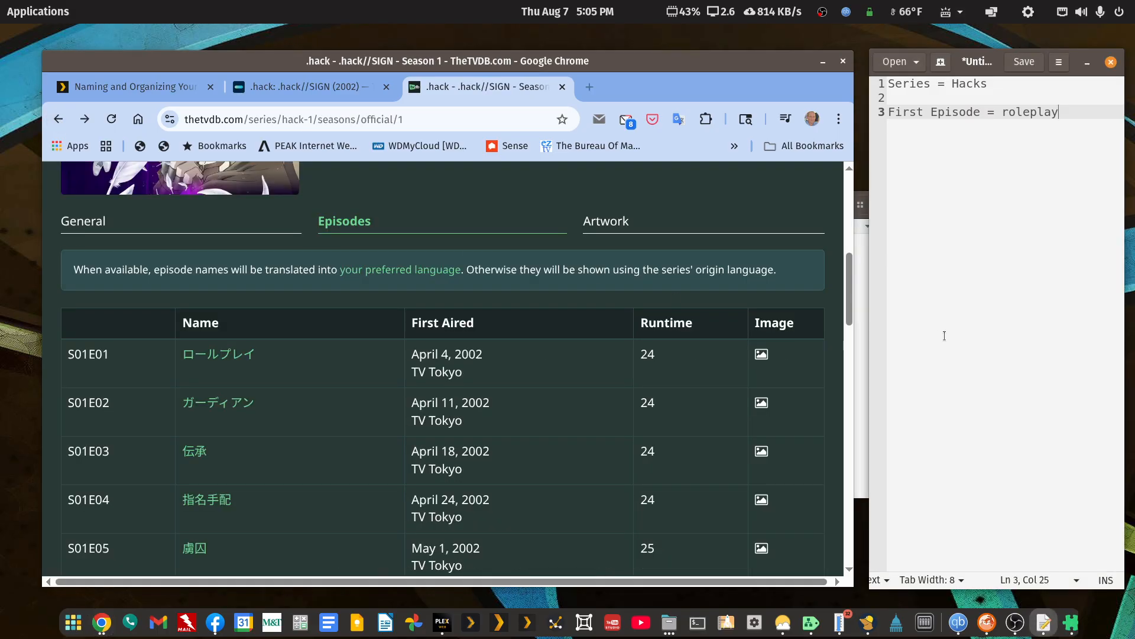
Switch to the file manager and open the dummy-videos folder in the media share.
left_click(862, 450)
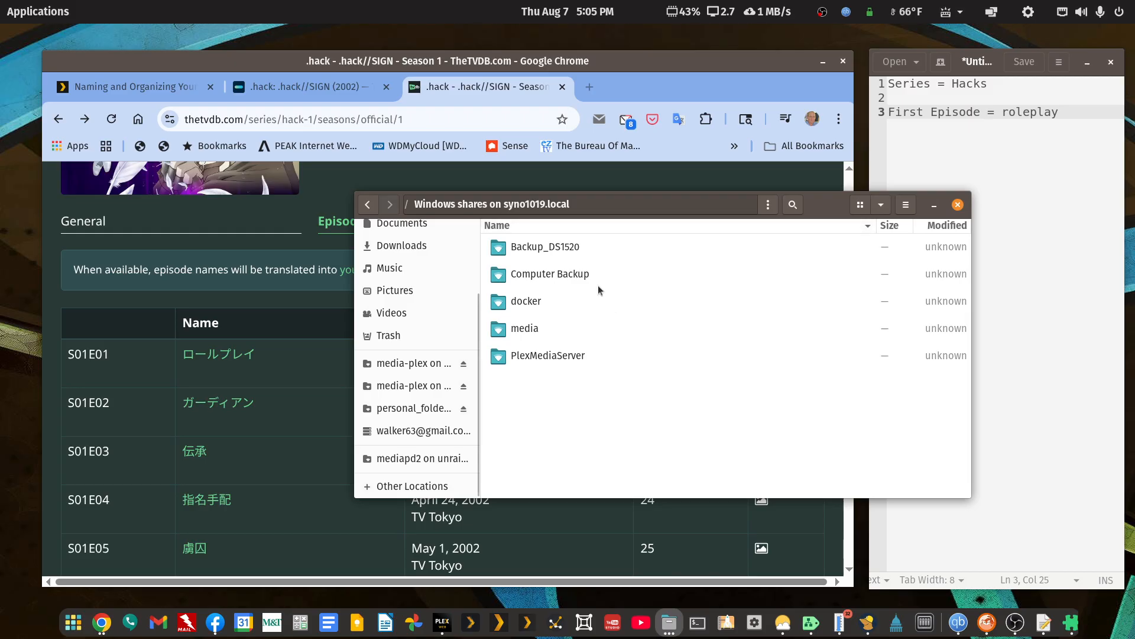
double_click(528, 332)
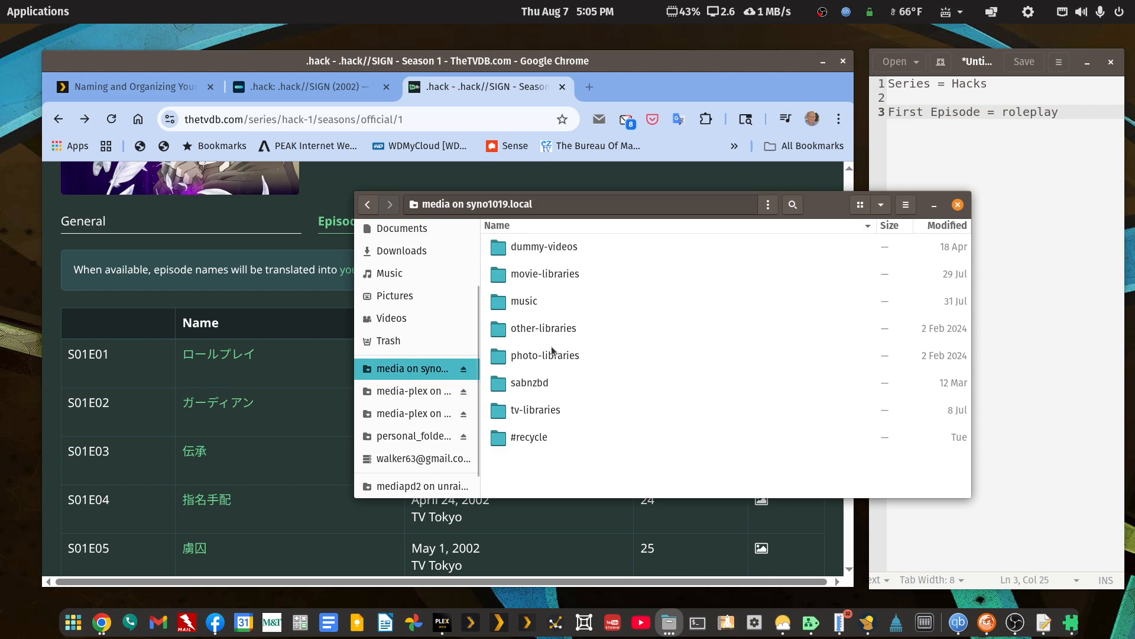
double_click(552, 252)
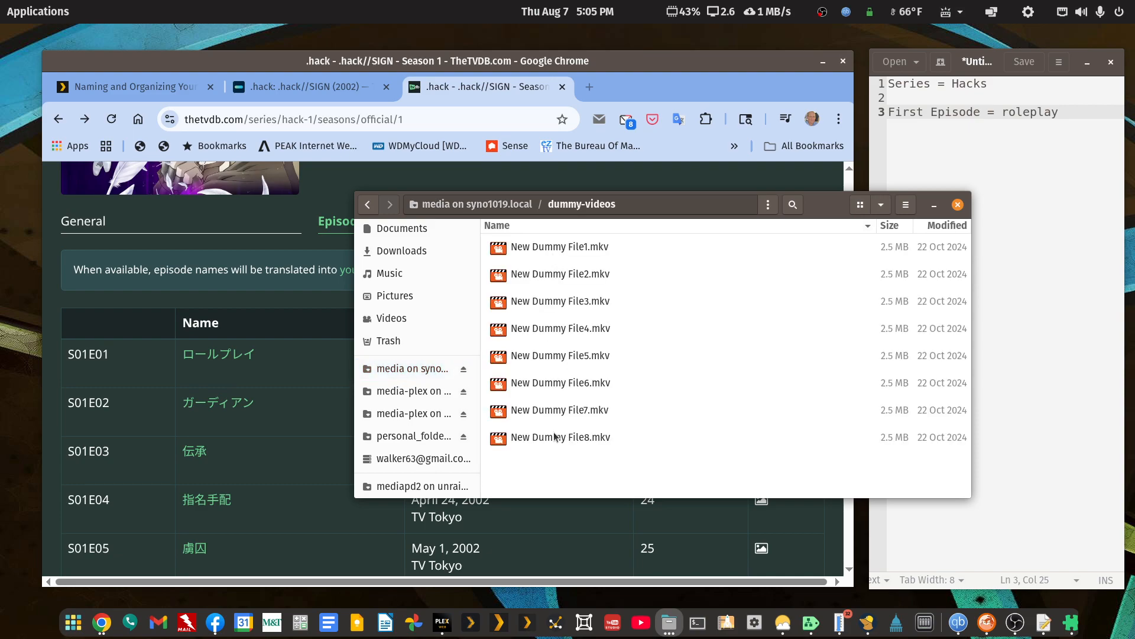
Copy the five video files New Dummy File1.mkv through New Dummy File5.mkv.
left_click(565, 245)
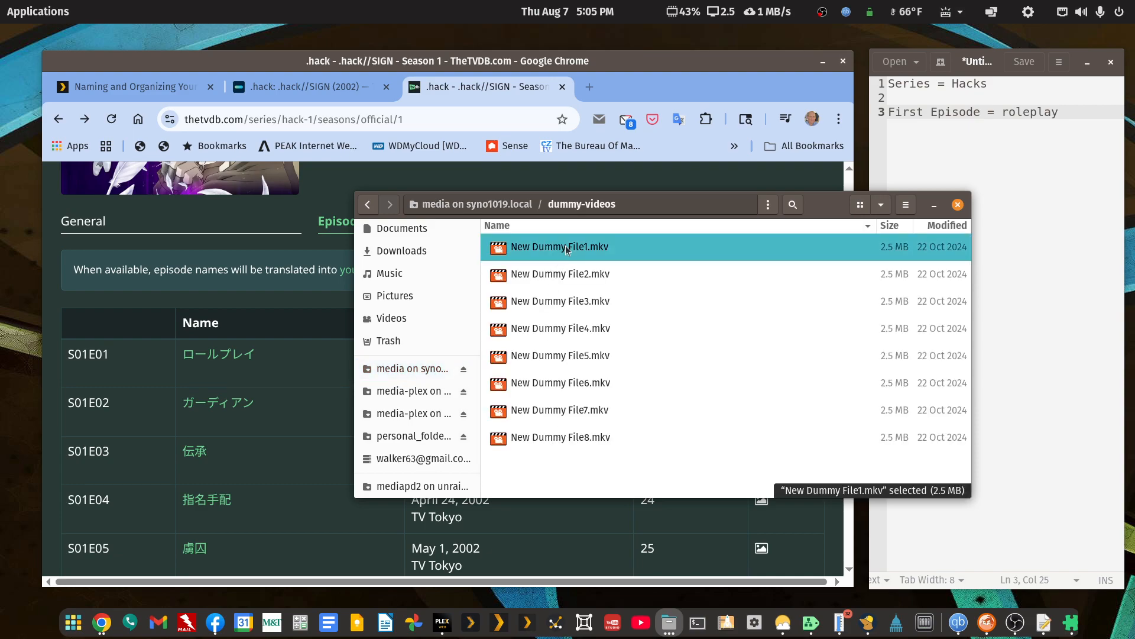
key("shift+Down")
key("shift+Down")
key("shift+Down")
key("shift+Down")
right_click(566, 249)
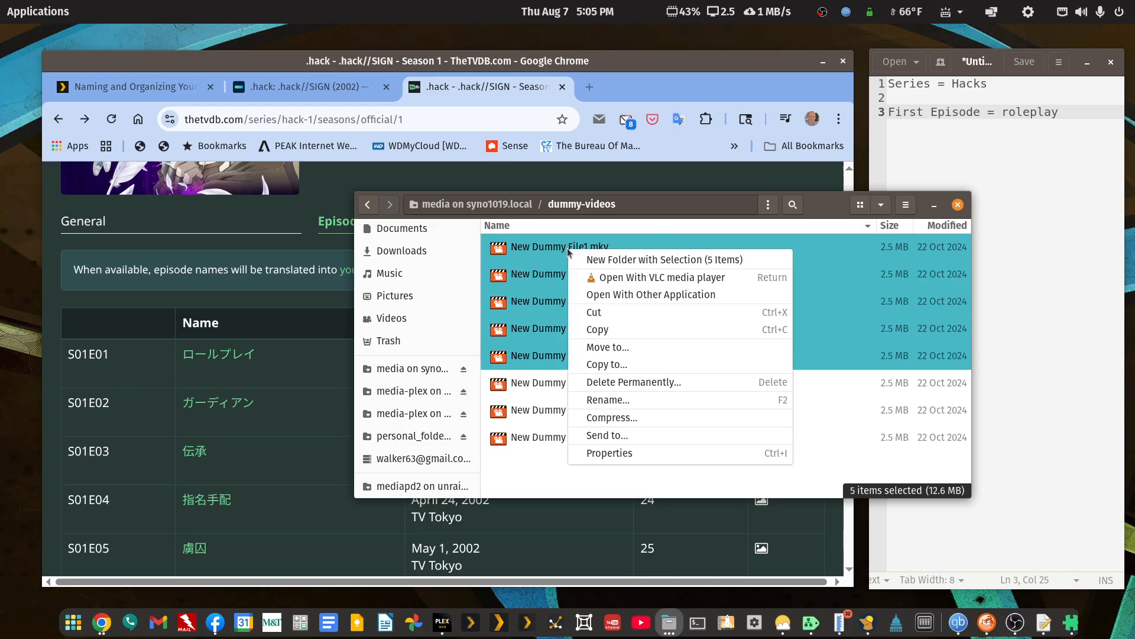
left_click(583, 330)
Go to the media share's tv-libraries folder and create a new folder named "hack (2002)" in it.
left_click(367, 204)
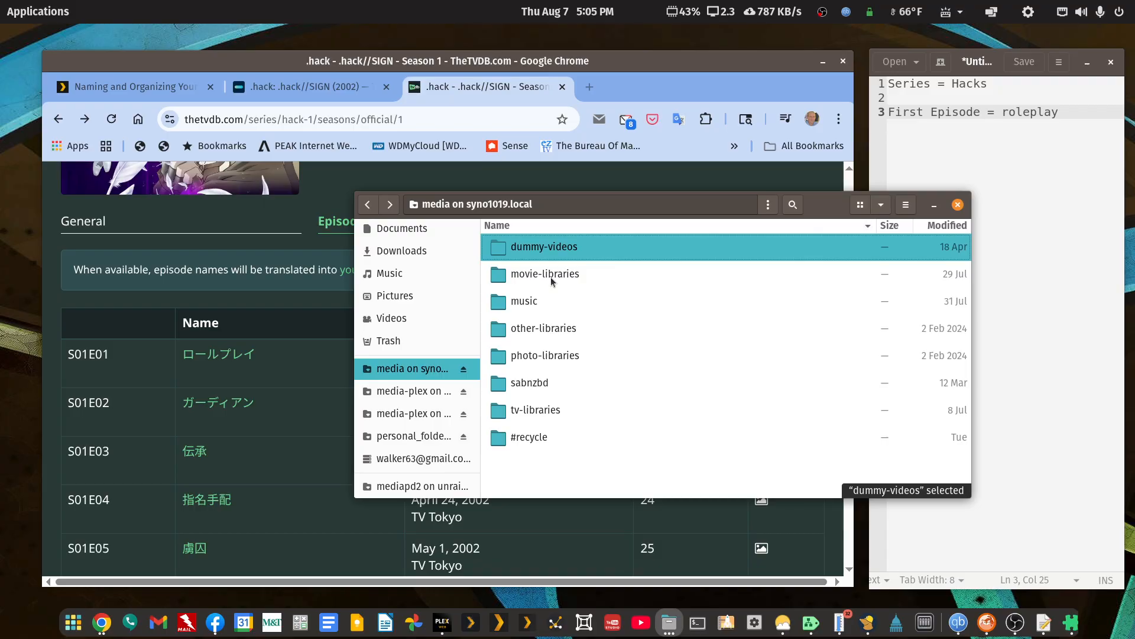
double_click(539, 412)
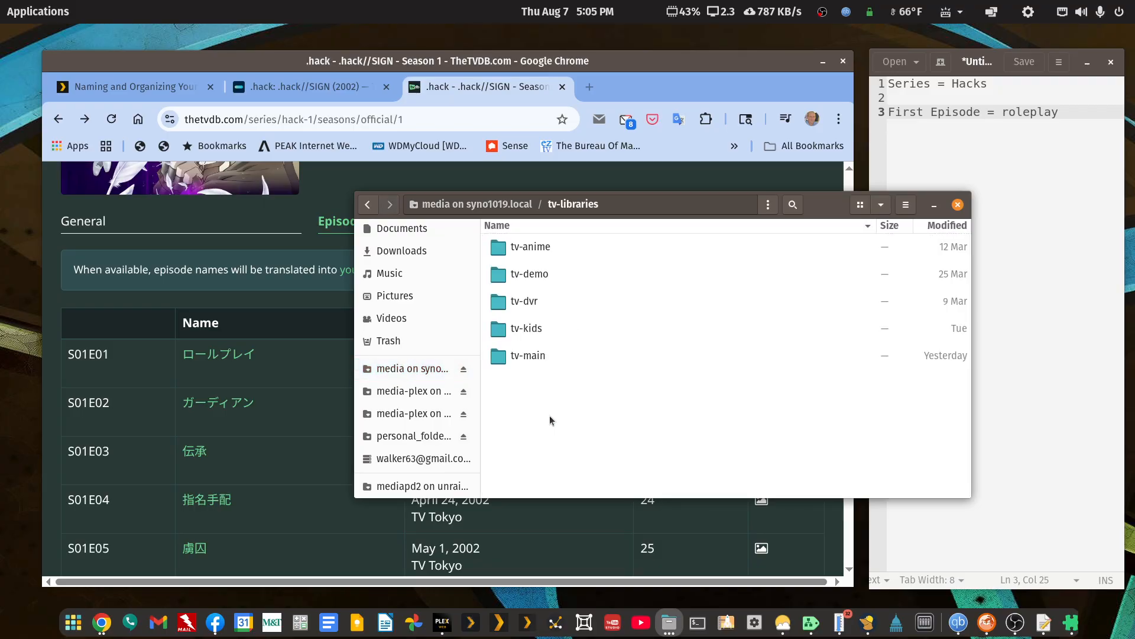
right_click(550, 416)
left_click(592, 428)
type("hack")
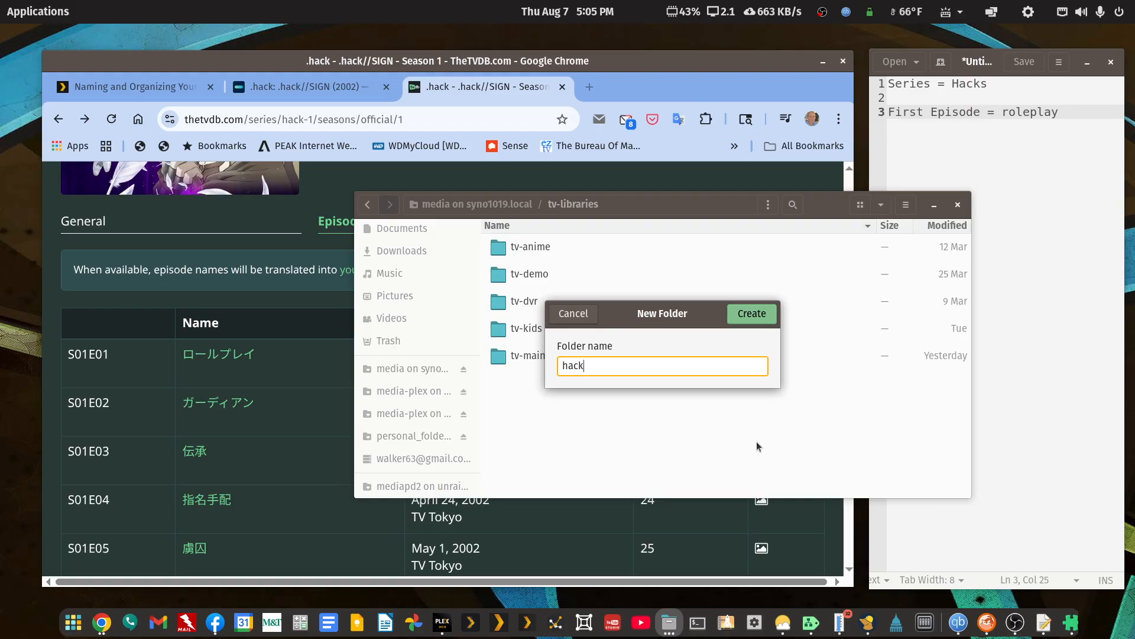
type(" ()2002")
key("Return")
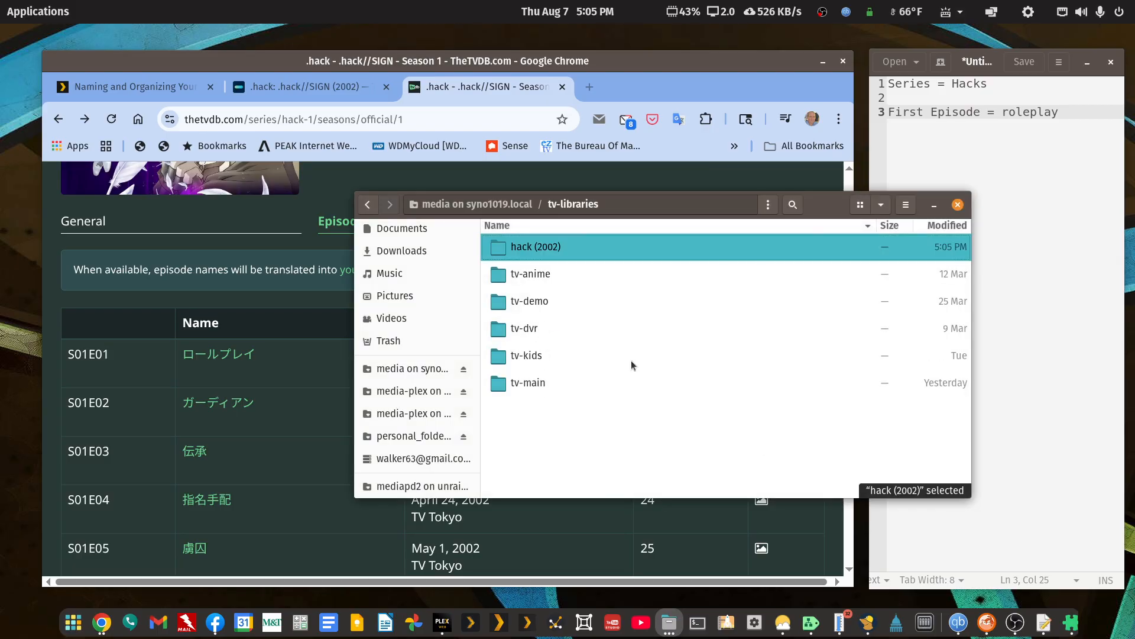
Open the hack (2002) folder and create a subfolder named "Season 01" inside it.
left_click_drag(623, 211, 618, 180)
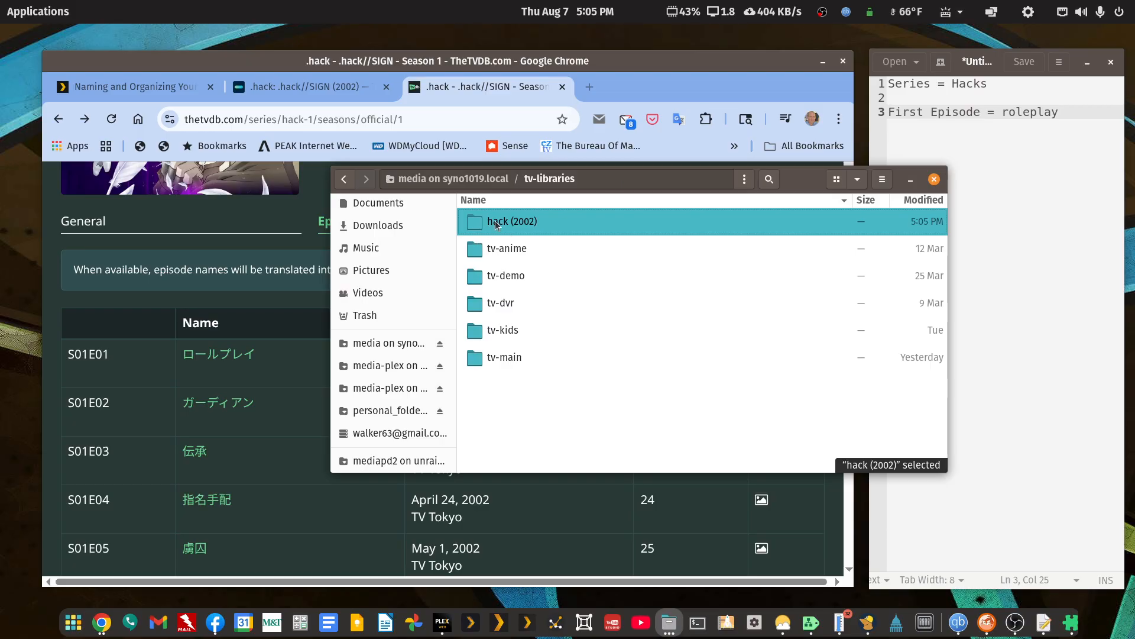
key("Return")
right_click(520, 337)
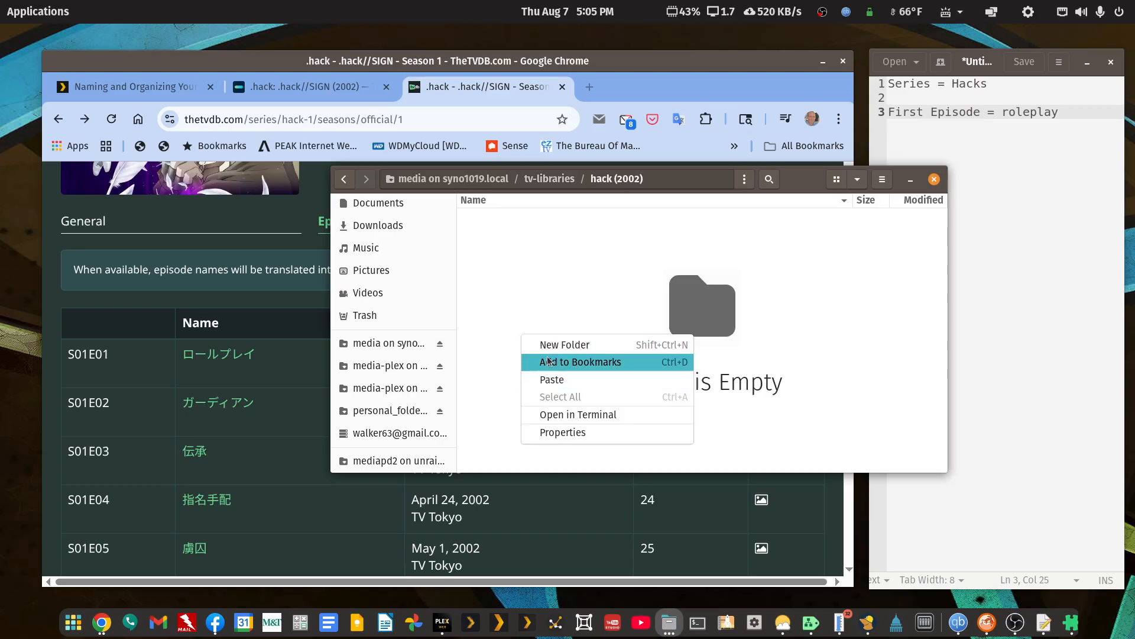
left_click(550, 345)
type("S")
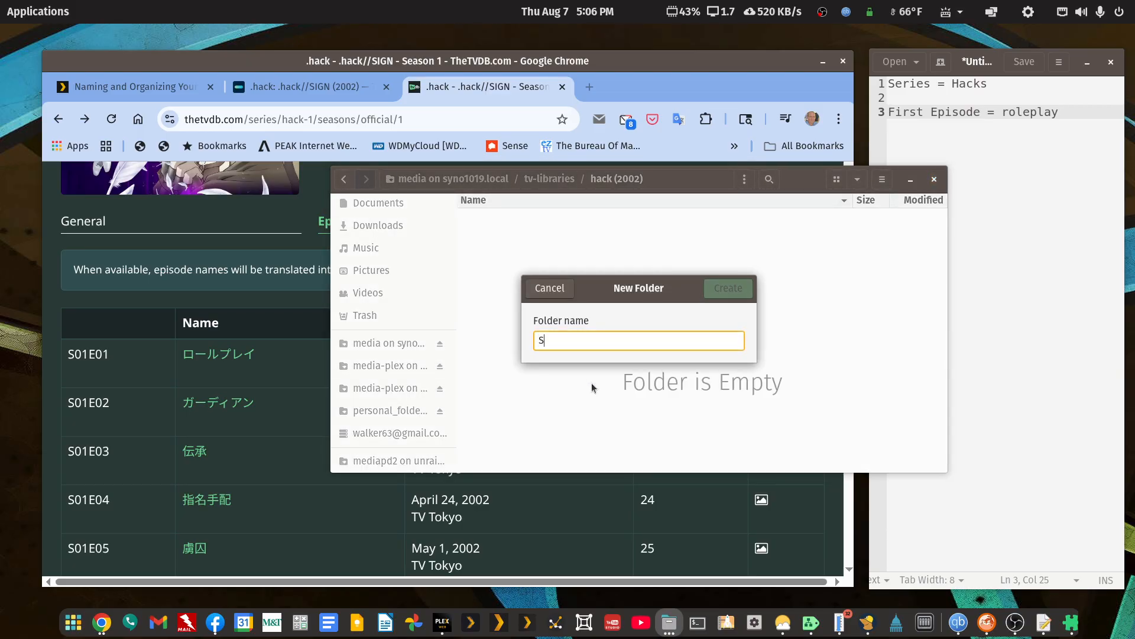
type("eason 01")
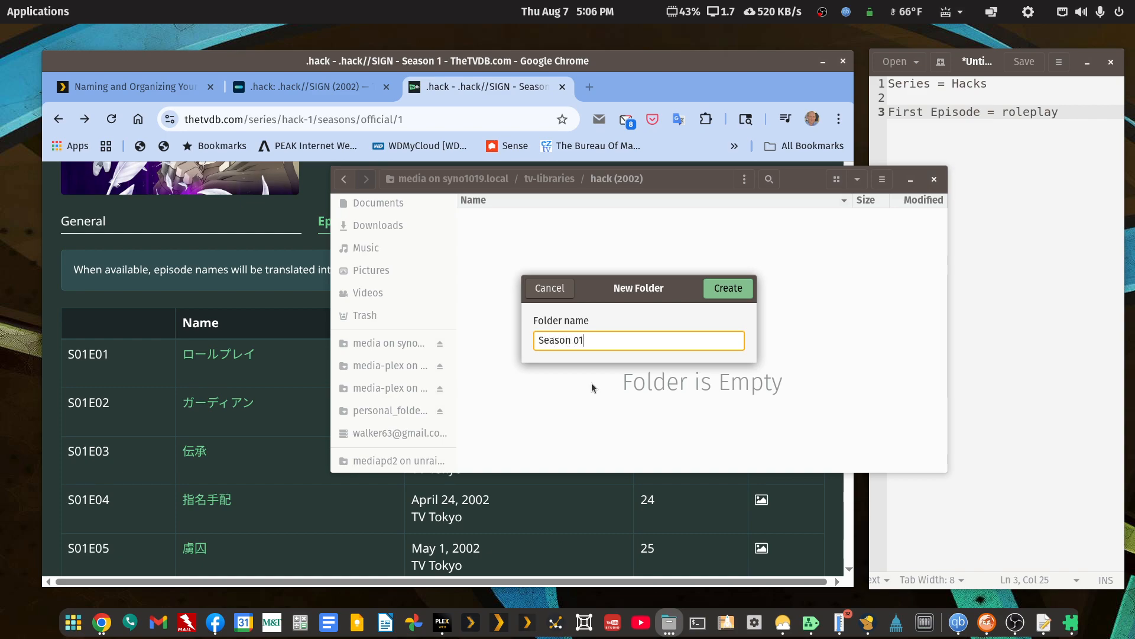
key("Return")
key("Return")
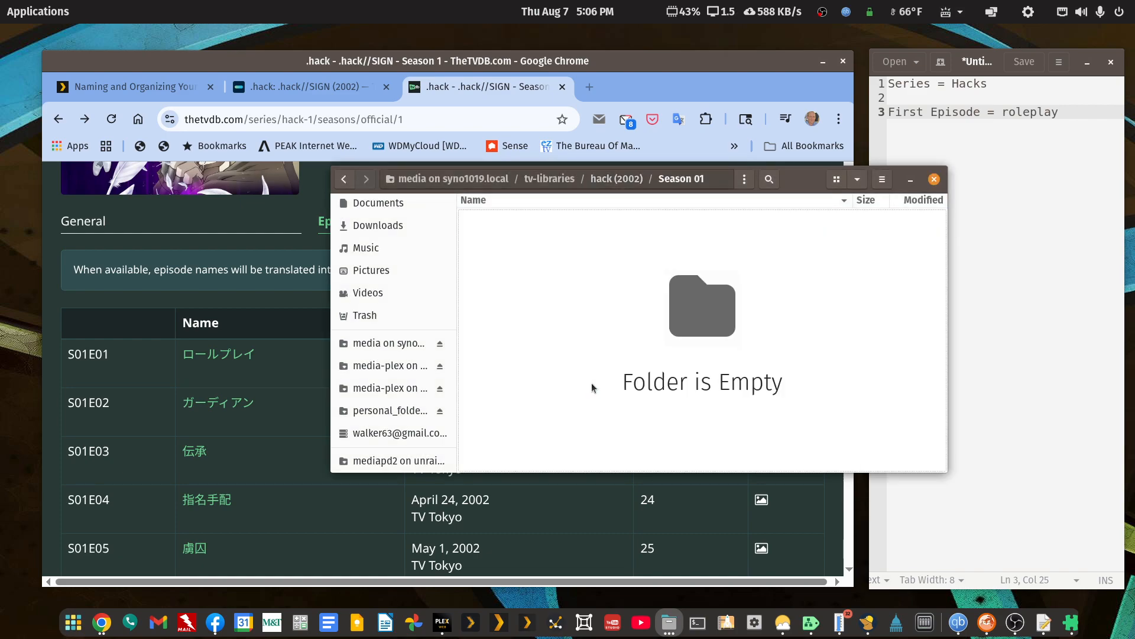
Open the Season 01 folder and paste the copied dummy video files into it.
key("ctrl+v")
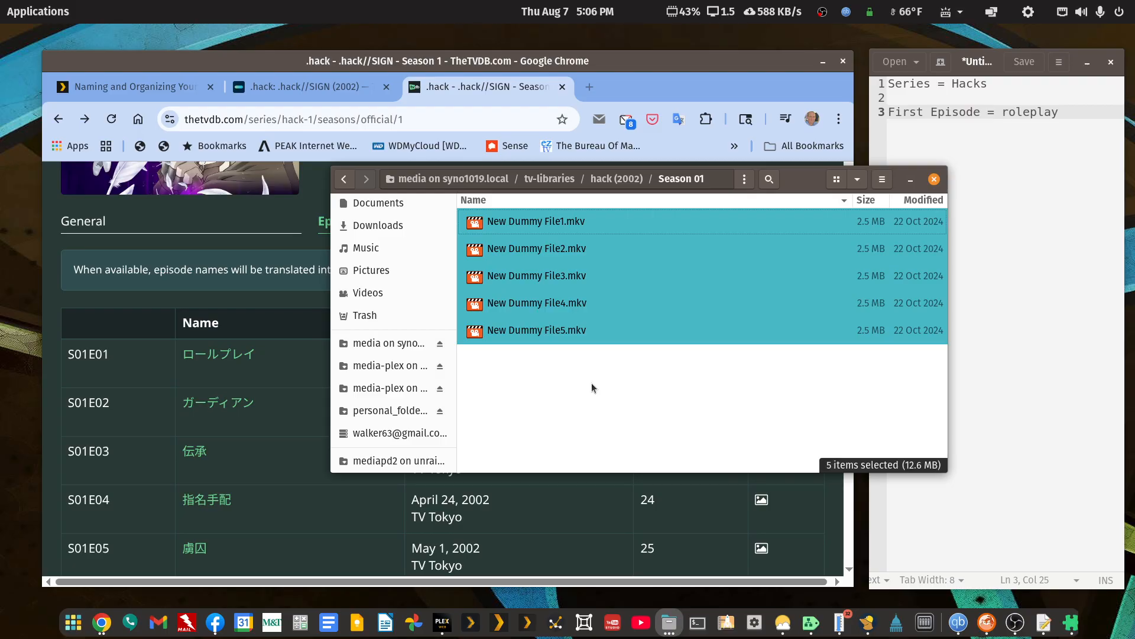
left_click(559, 375)
Open batch renaming for all five video files in Season 01, widen the dialog, and choose the find-and-replace text mode.
left_click(555, 333)
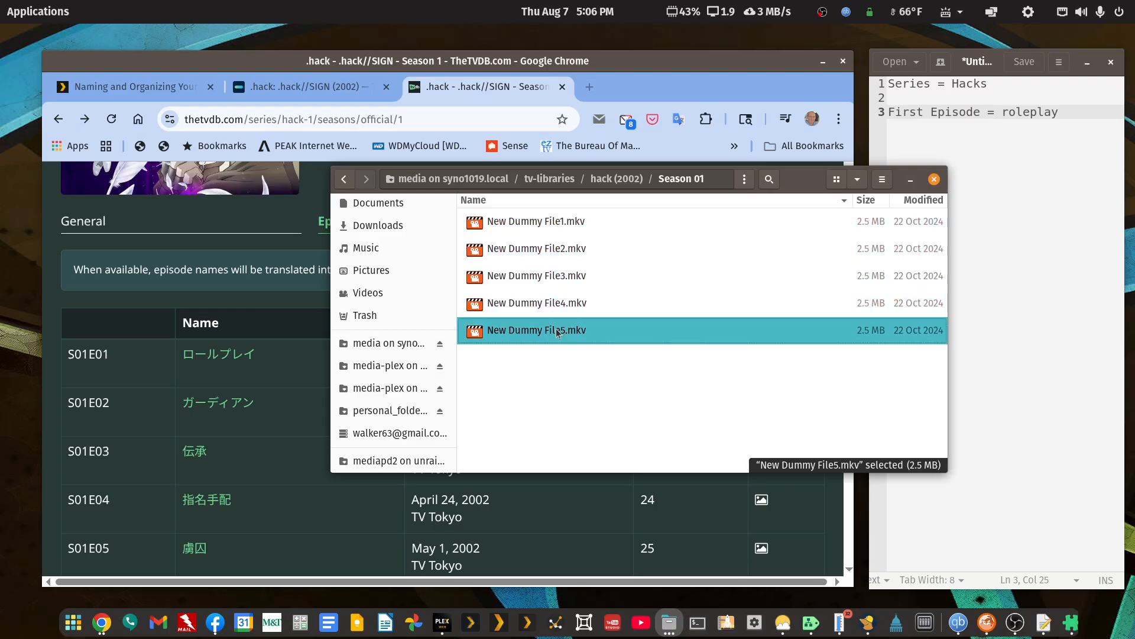
key("shift+Up")
key("ctrl+a")
right_click(571, 302)
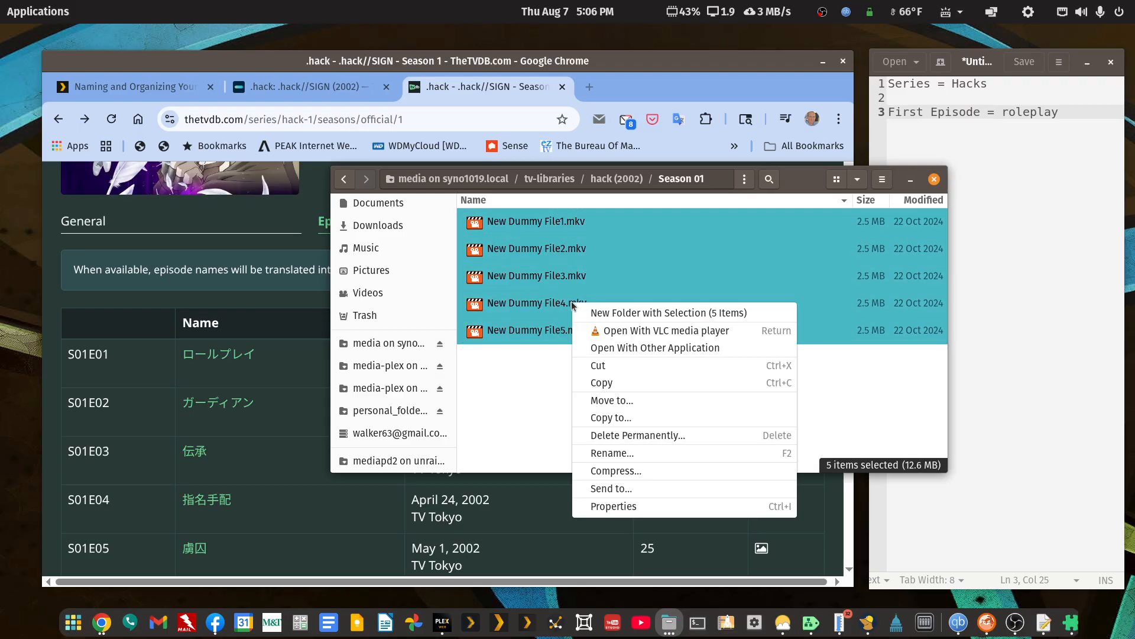
left_click(612, 452)
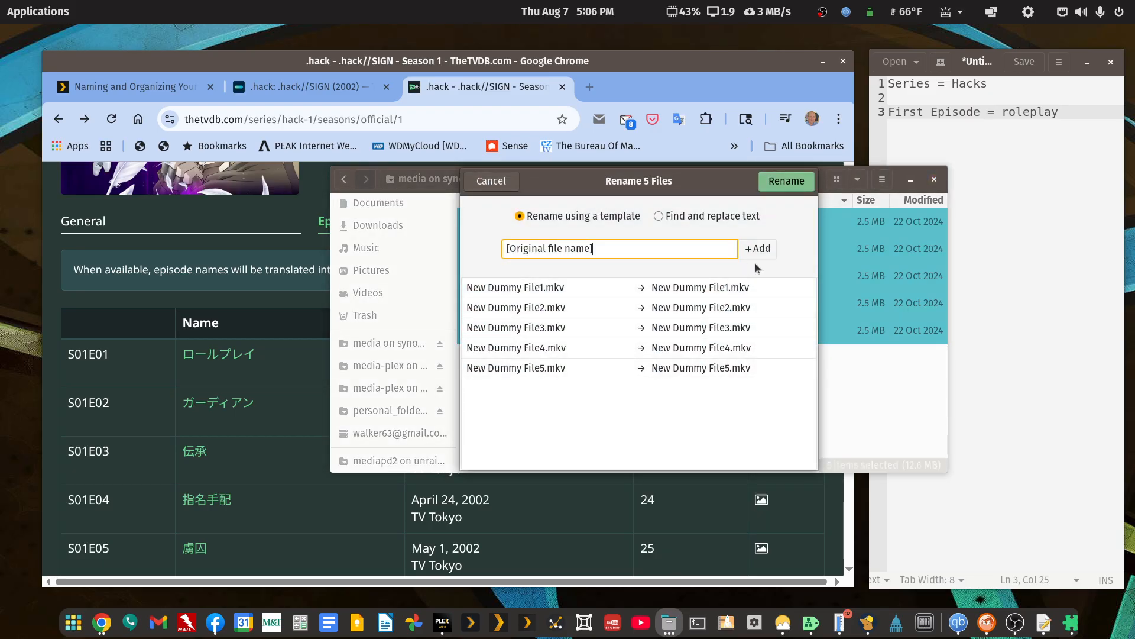
left_click_drag(816, 274, 1095, 274)
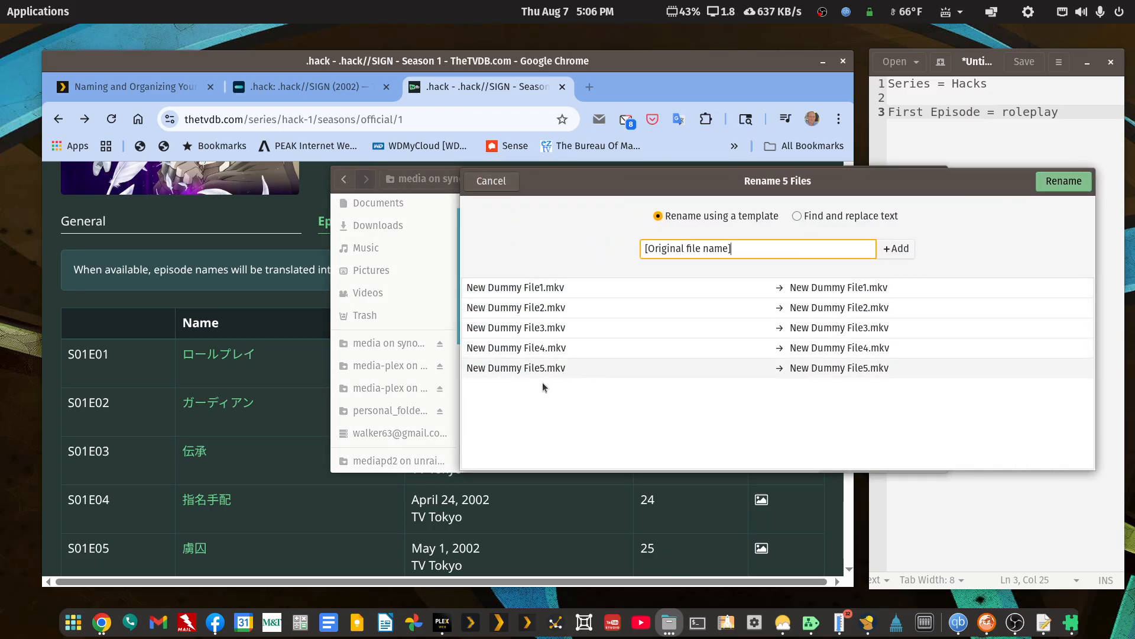
left_click_drag(460, 412, 71, 413)
left_click(602, 217)
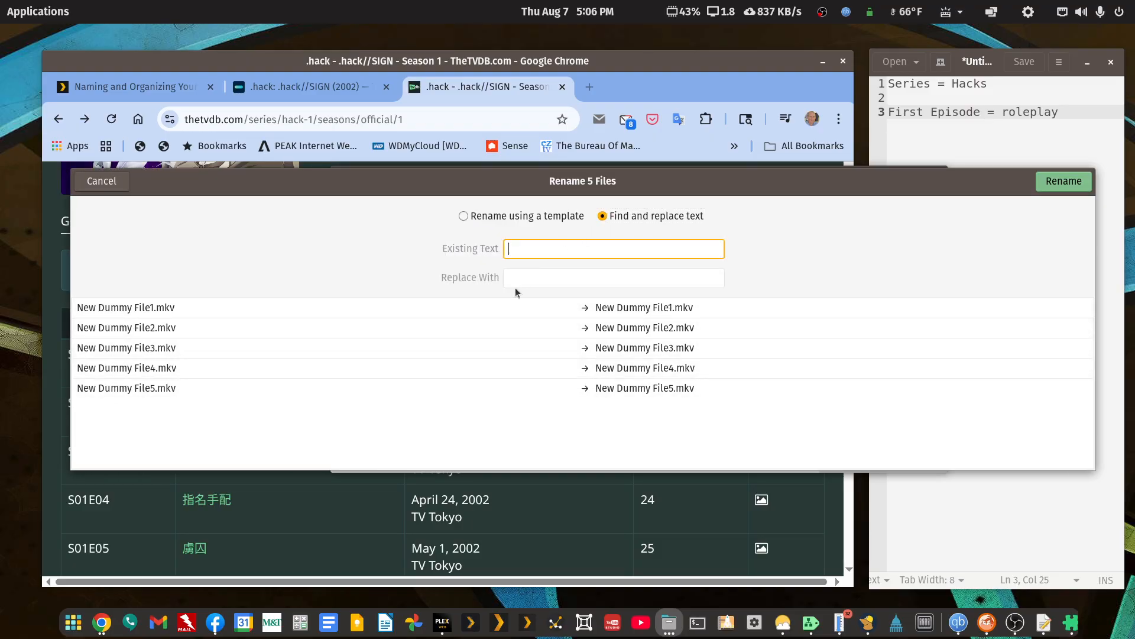
Rename the five files by replacing "New Dummy File" with "hack (2002) - S01E0".
type("New Dummy File")
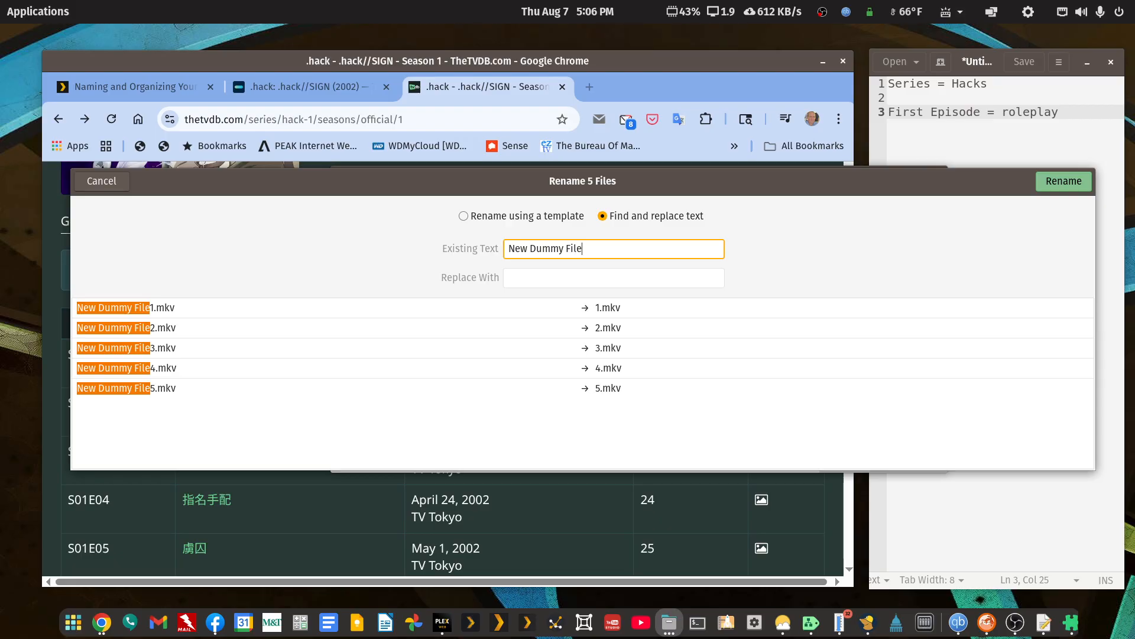
key("Tab")
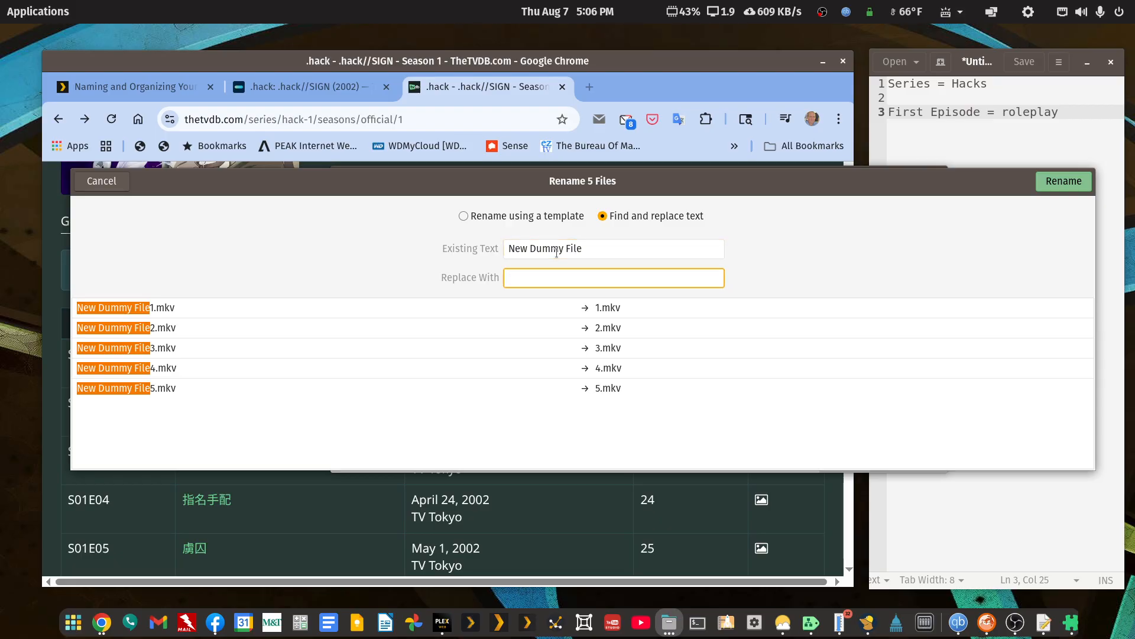
type("h")
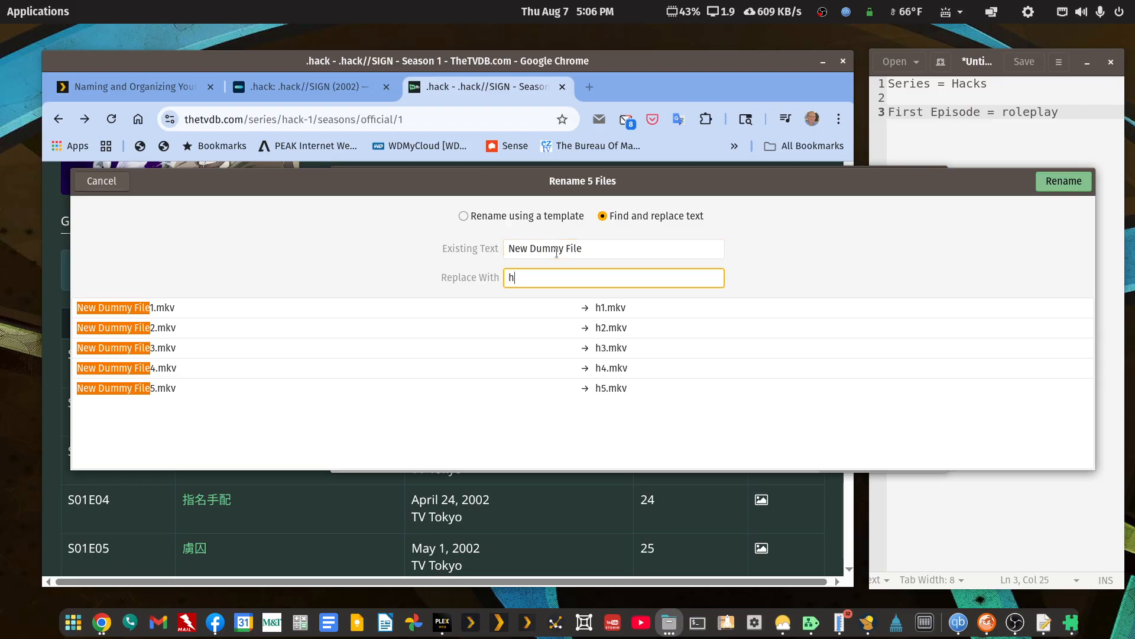
type("ack ()")
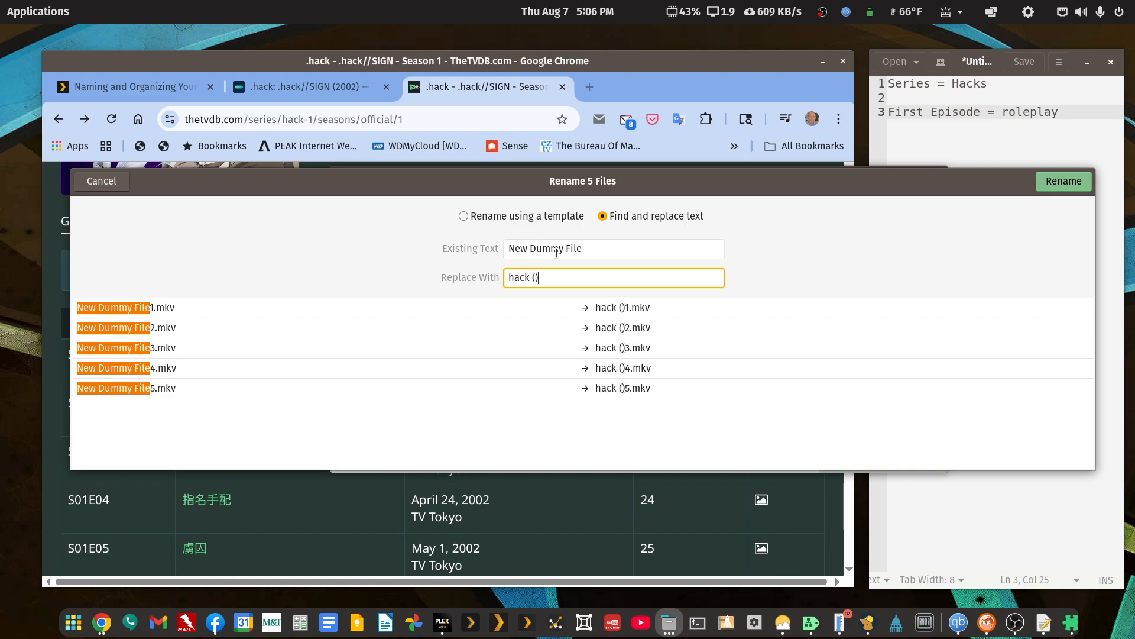
key("Left")
type("200")
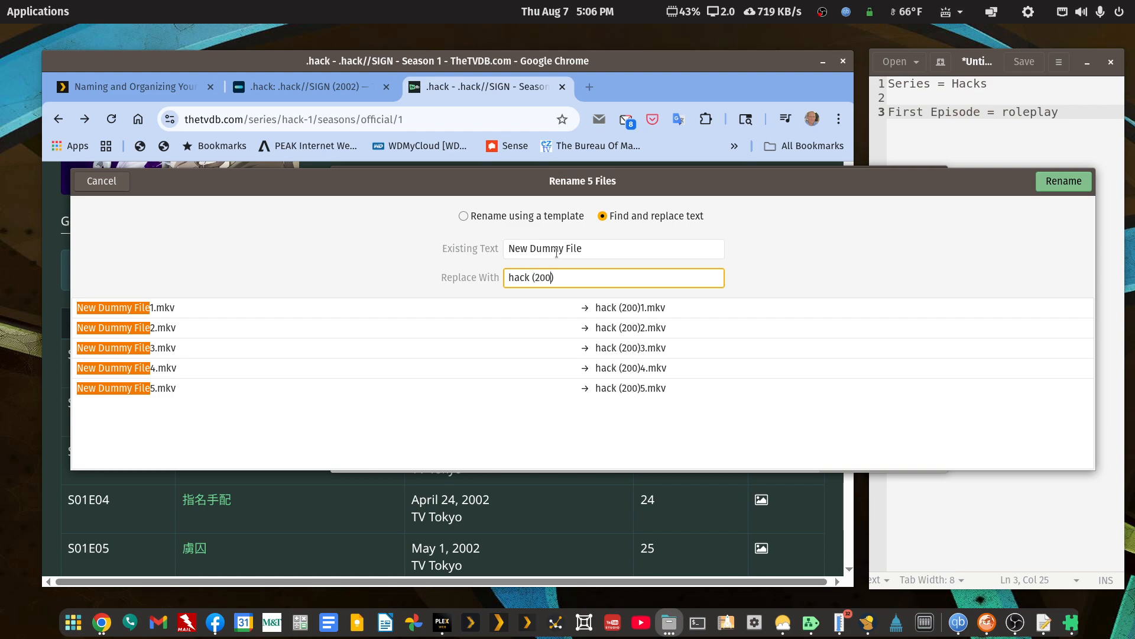
type("2)")
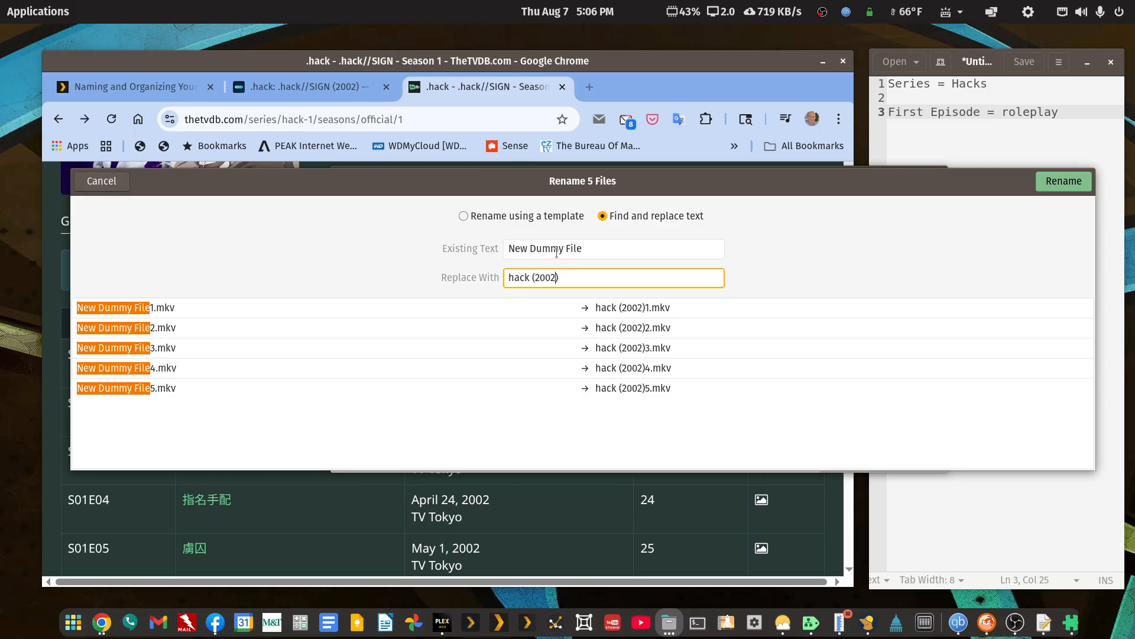
type(" - ")
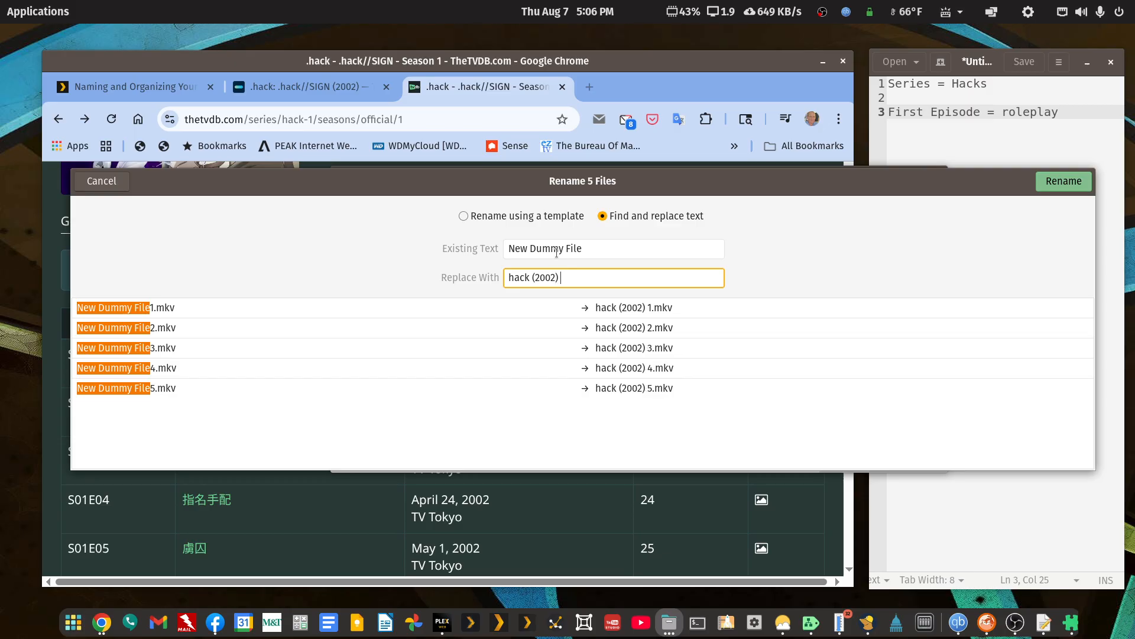
type("S")
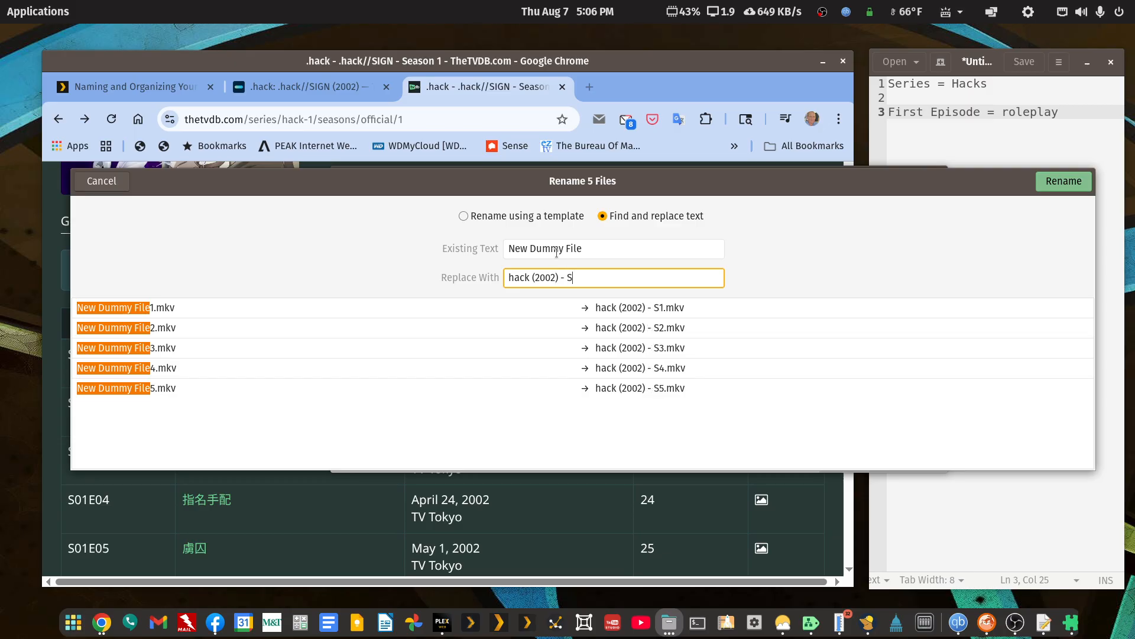
type("01E0")
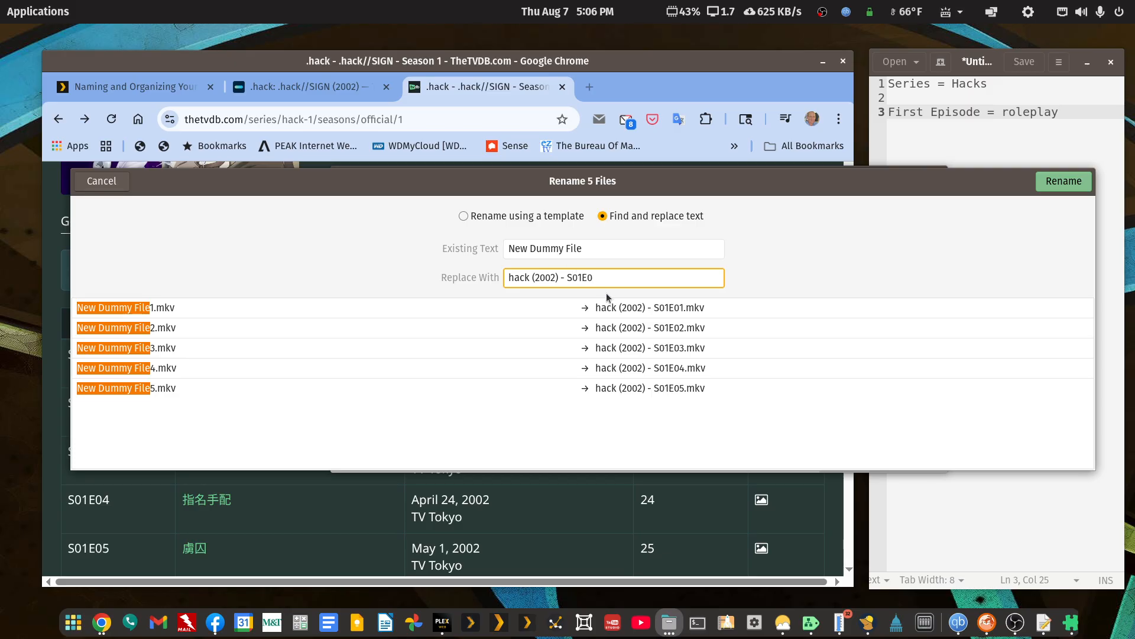
left_click(1045, 185)
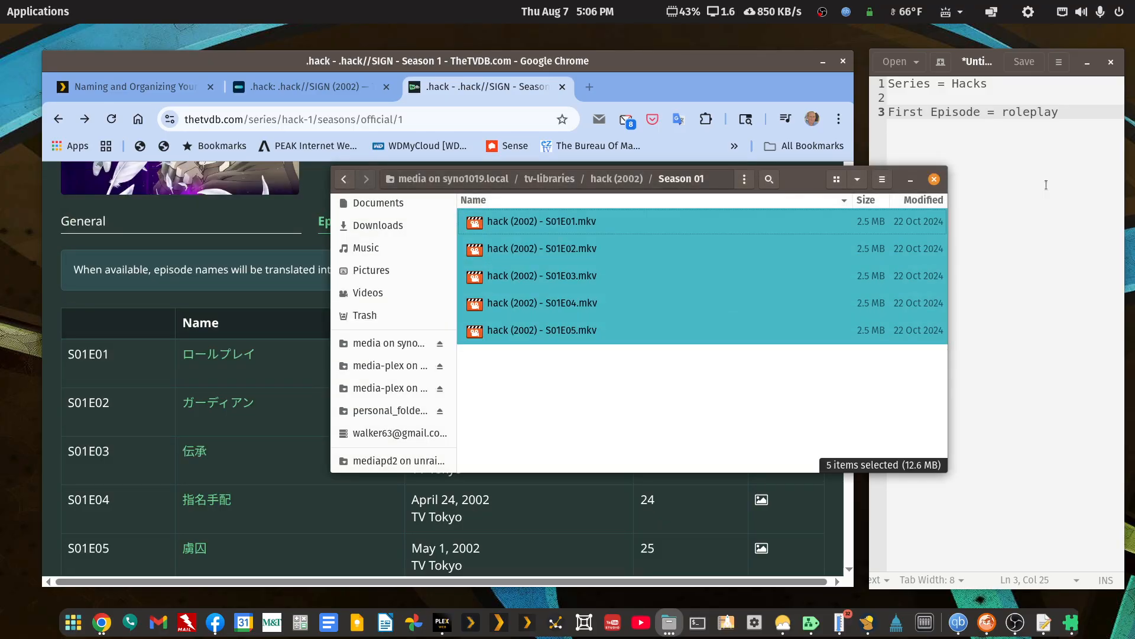
Deselect the renamed files and return to the tv-libraries folder.
left_click(670, 389)
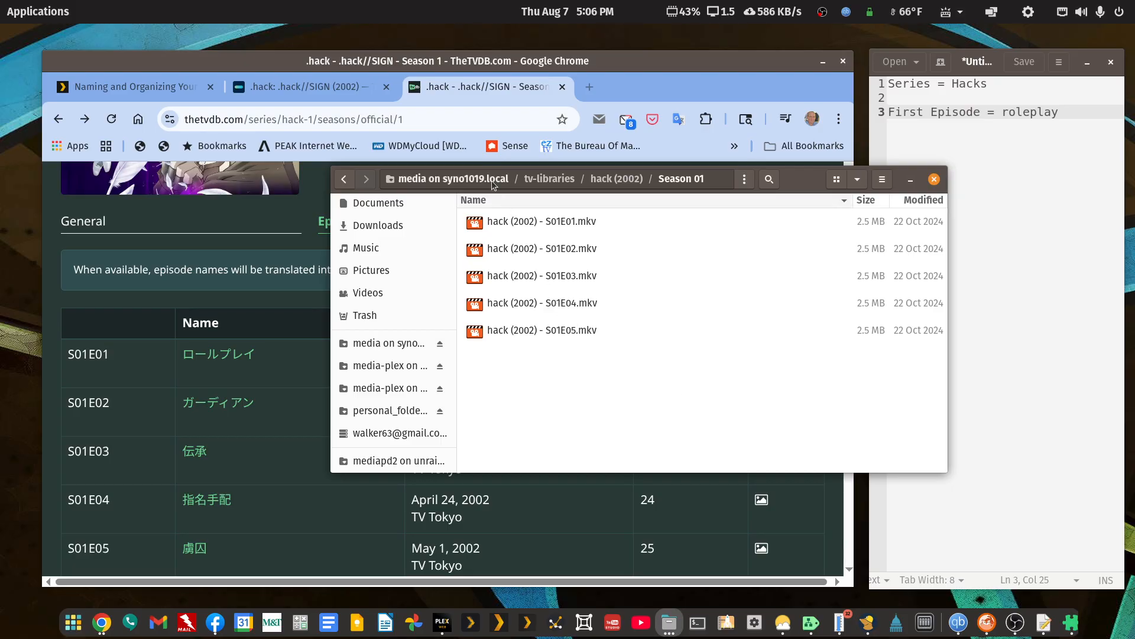
left_click(346, 179)
left_click(347, 181)
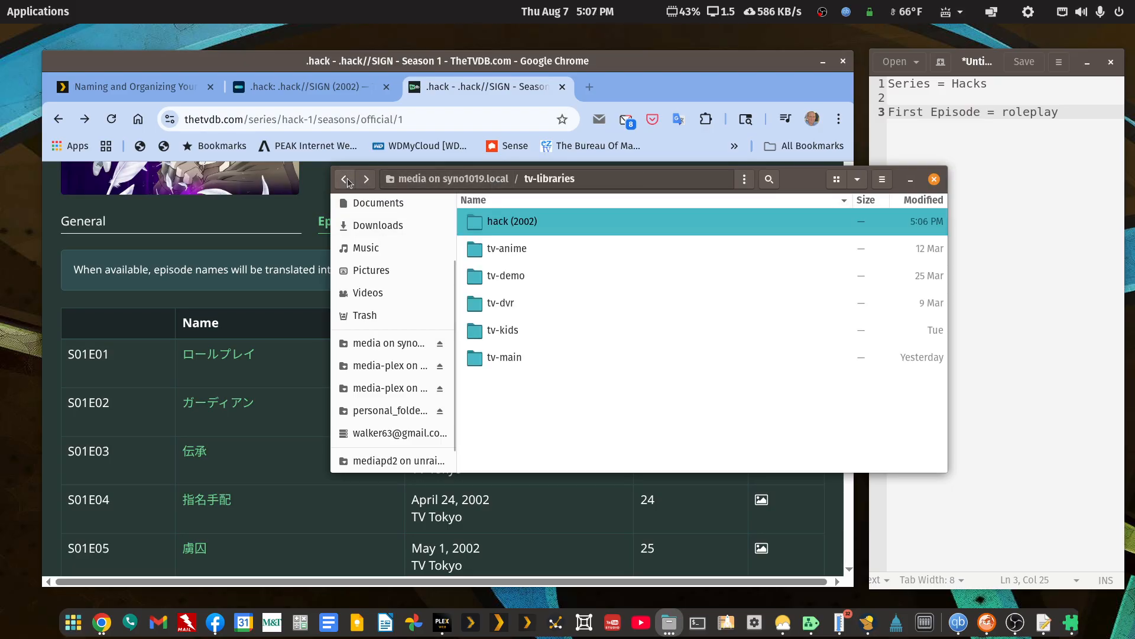
Switch to Chrome, return to the main .hack series page on TheTVDB, and look through it for the series ID.
left_click(693, 64)
scroll(496, 401, "up", 7)
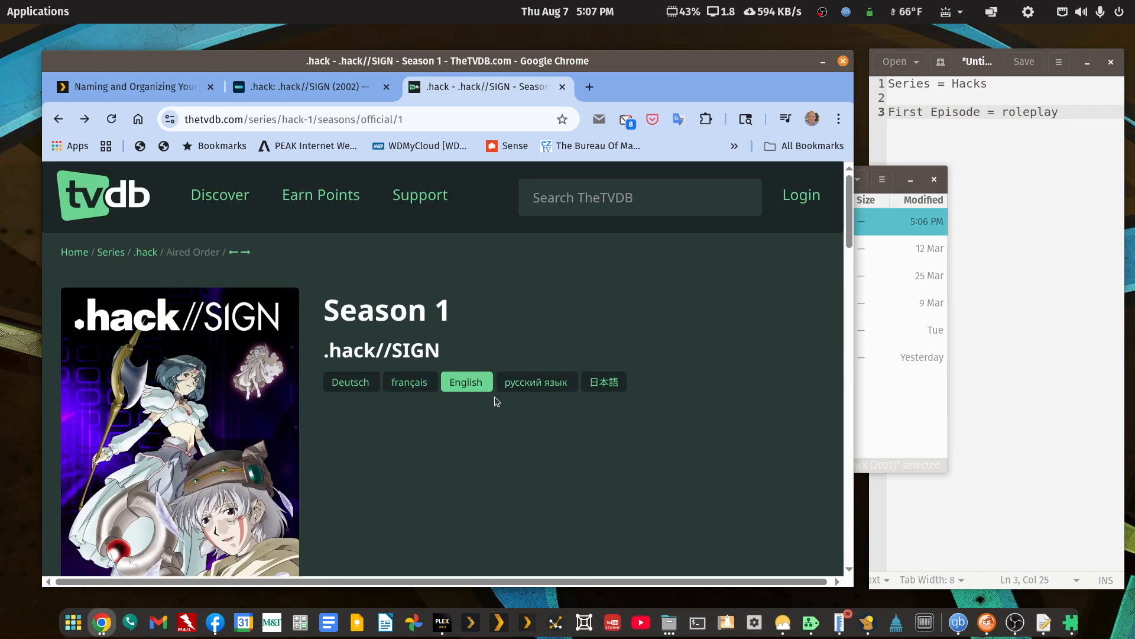
left_click(57, 118)
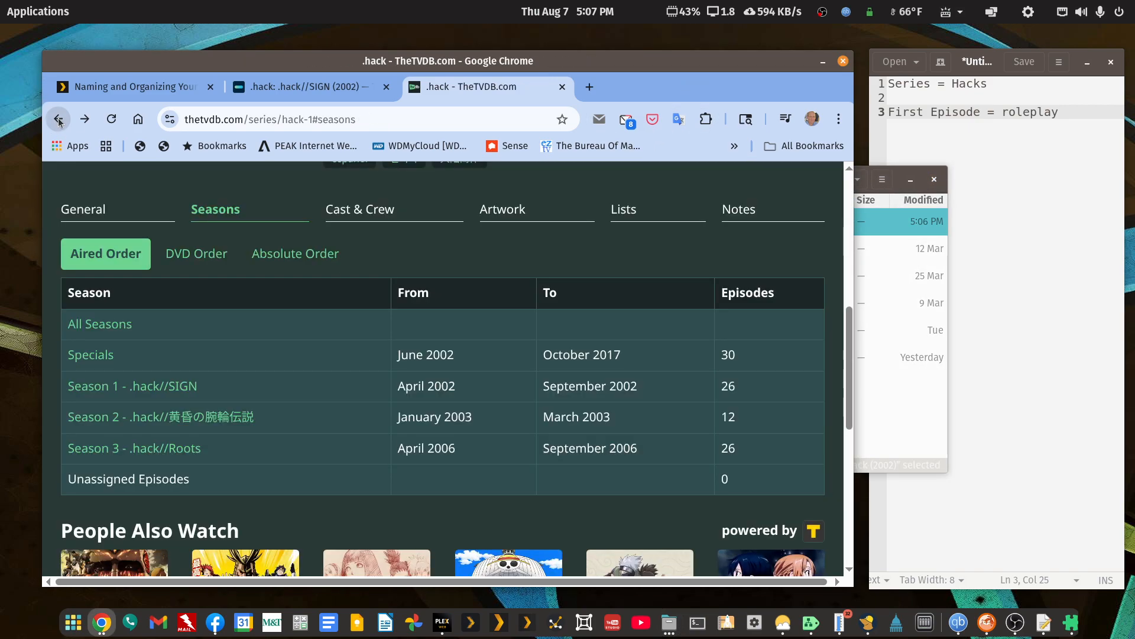
scroll(668, 356, "up", 6)
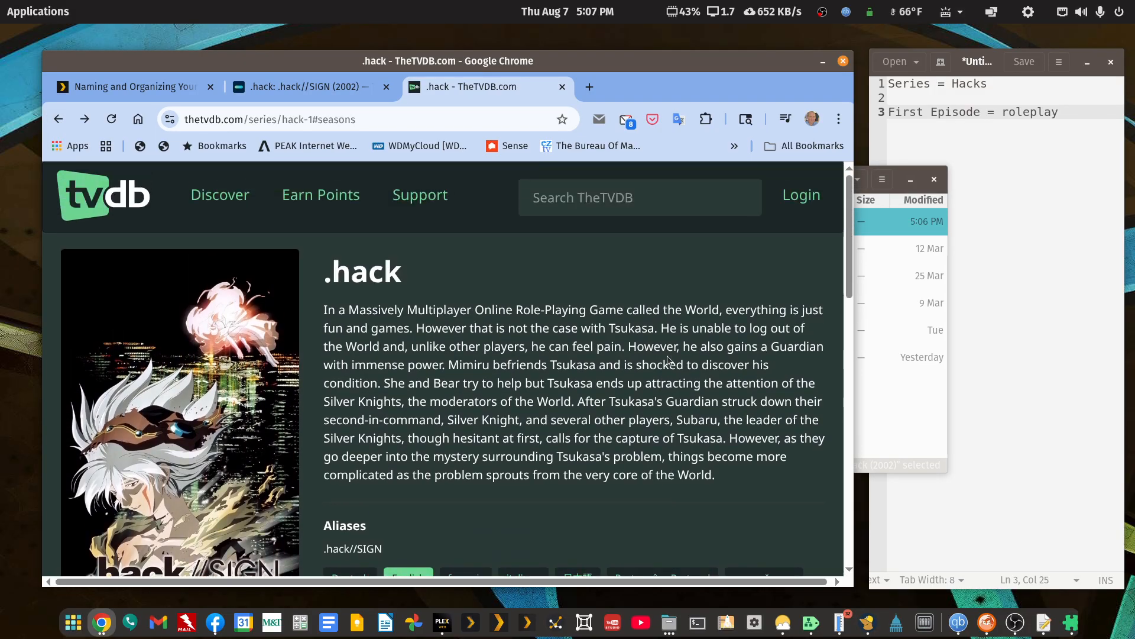
scroll(668, 358, "down", 5)
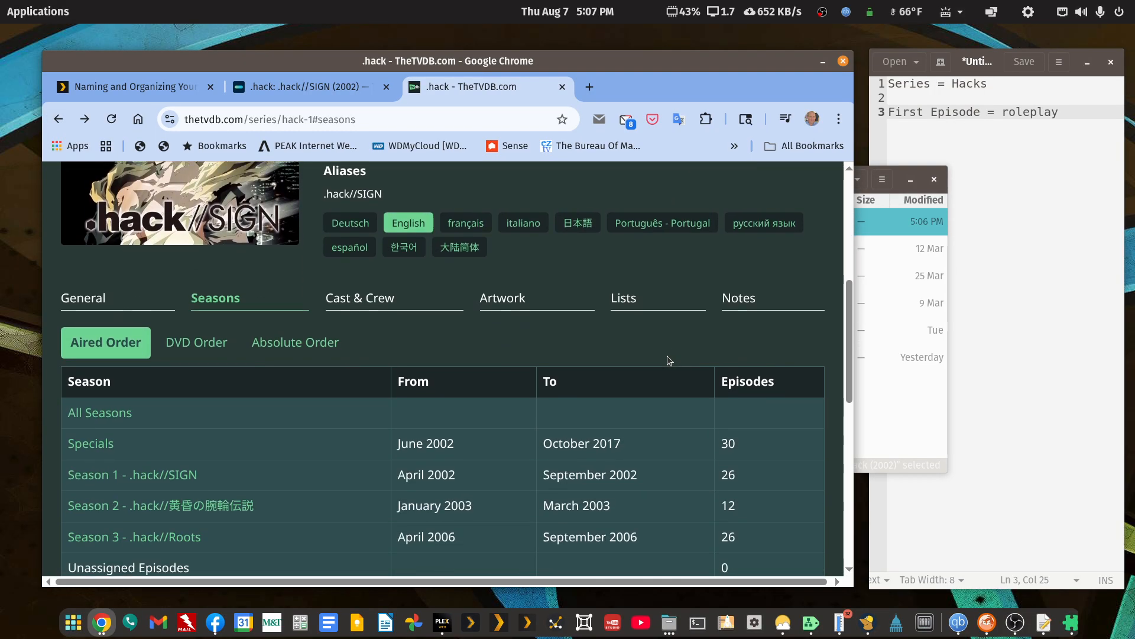
scroll(668, 358, "up", 4)
scroll(667, 358, "up", 1)
scroll(668, 359, "down", 3)
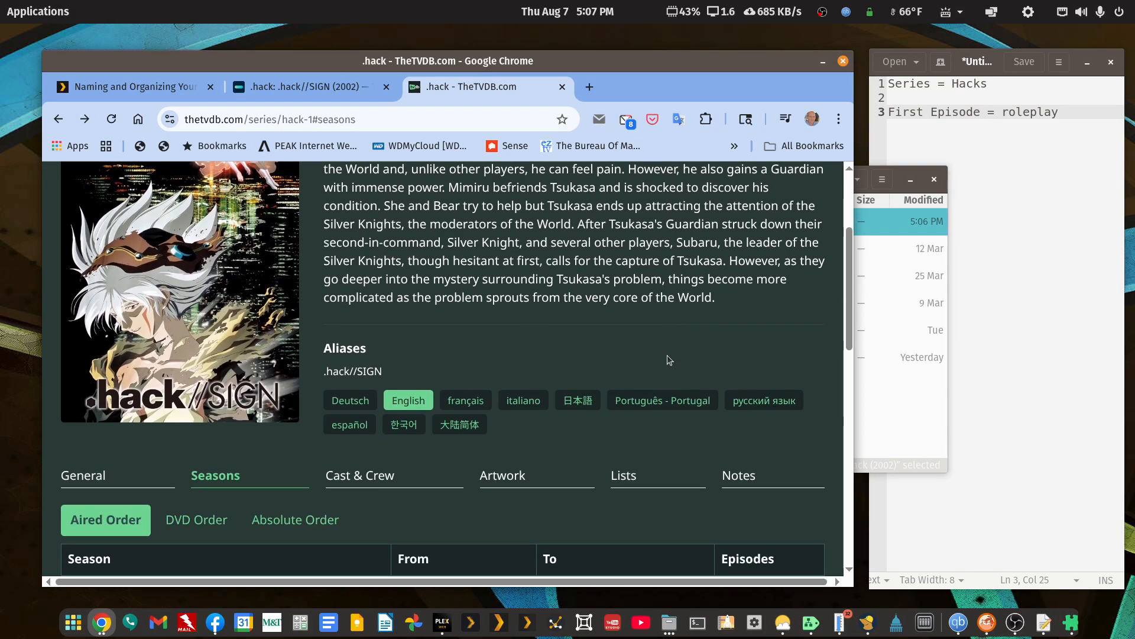
scroll(667, 356, "down", 1)
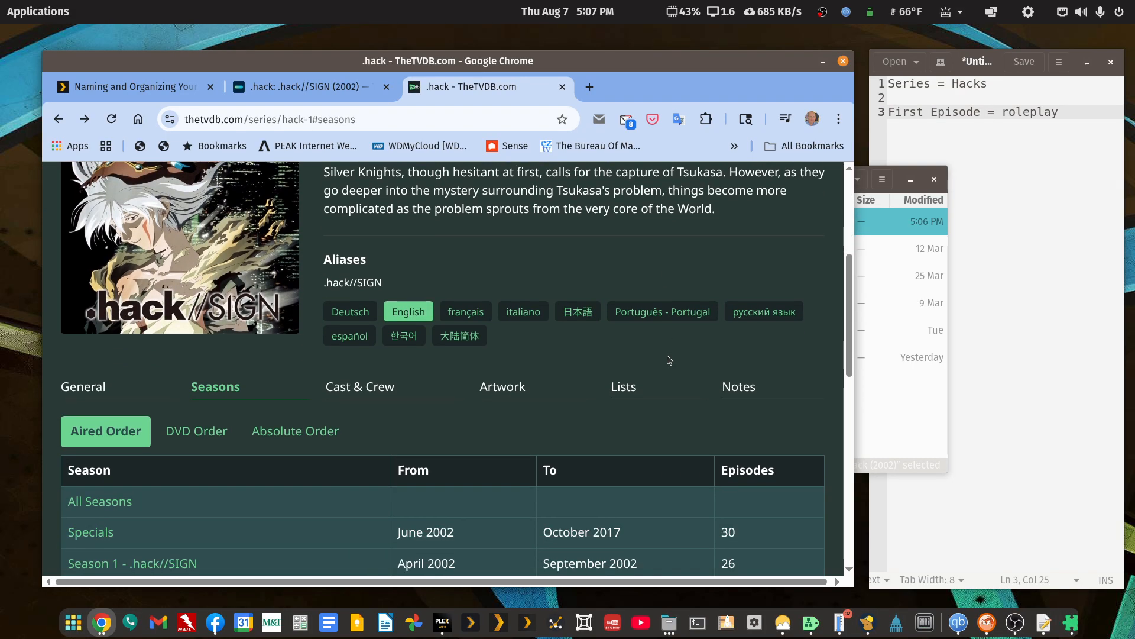
Maximize the browser, return to the TheTVDB search results for "hack", and highlight the series number of the 2002 .hack entry.
double_click(710, 61)
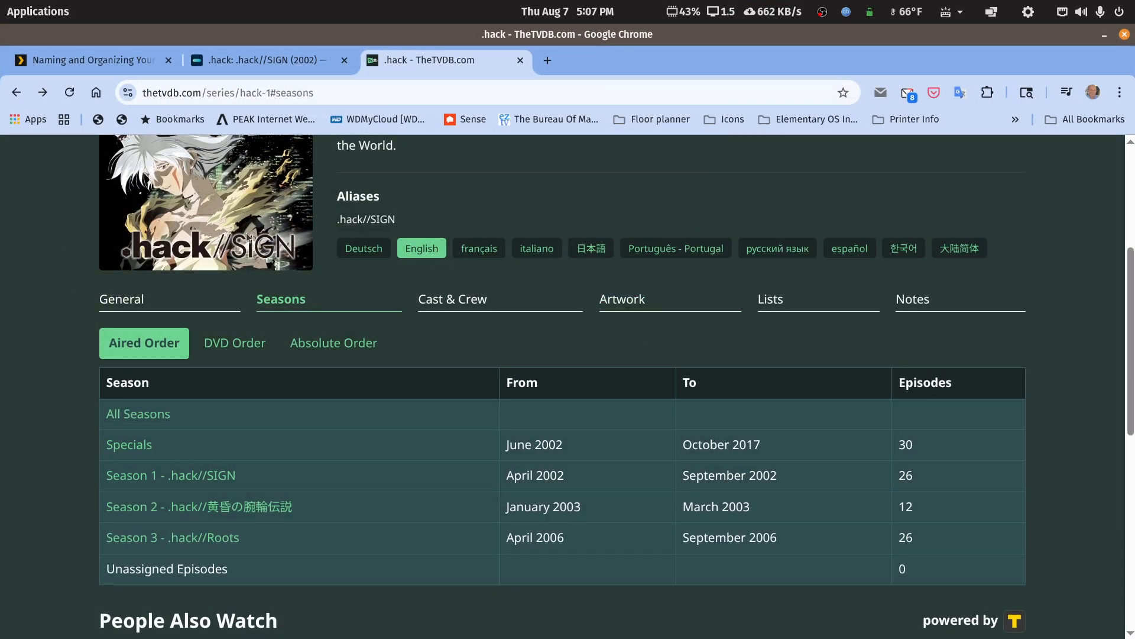
left_click(15, 92)
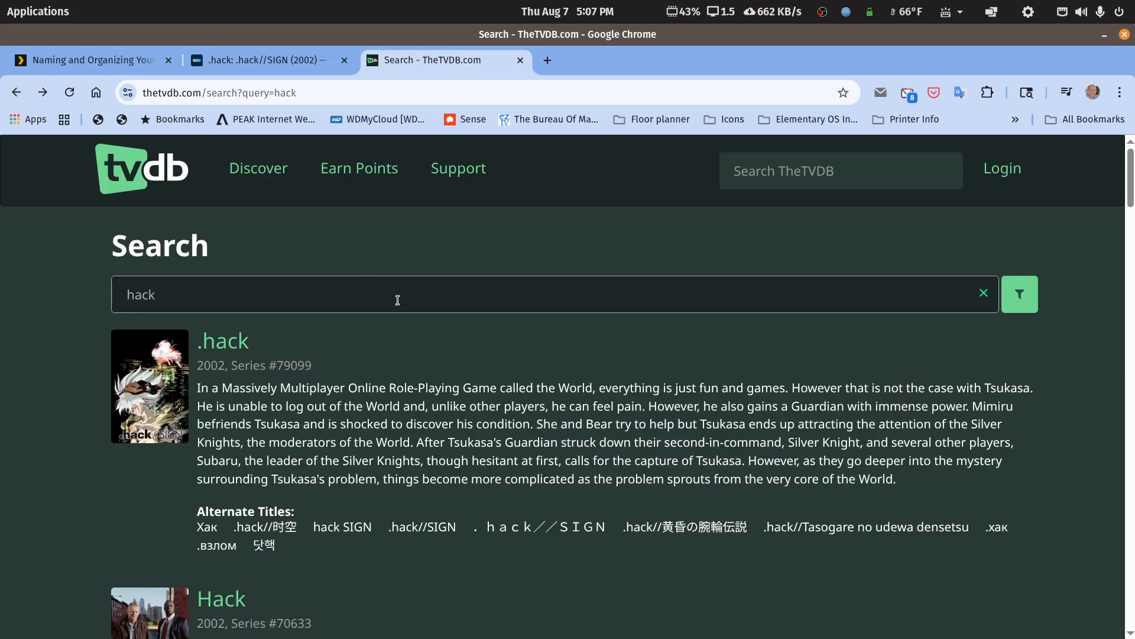
left_click_drag(316, 365, 282, 370)
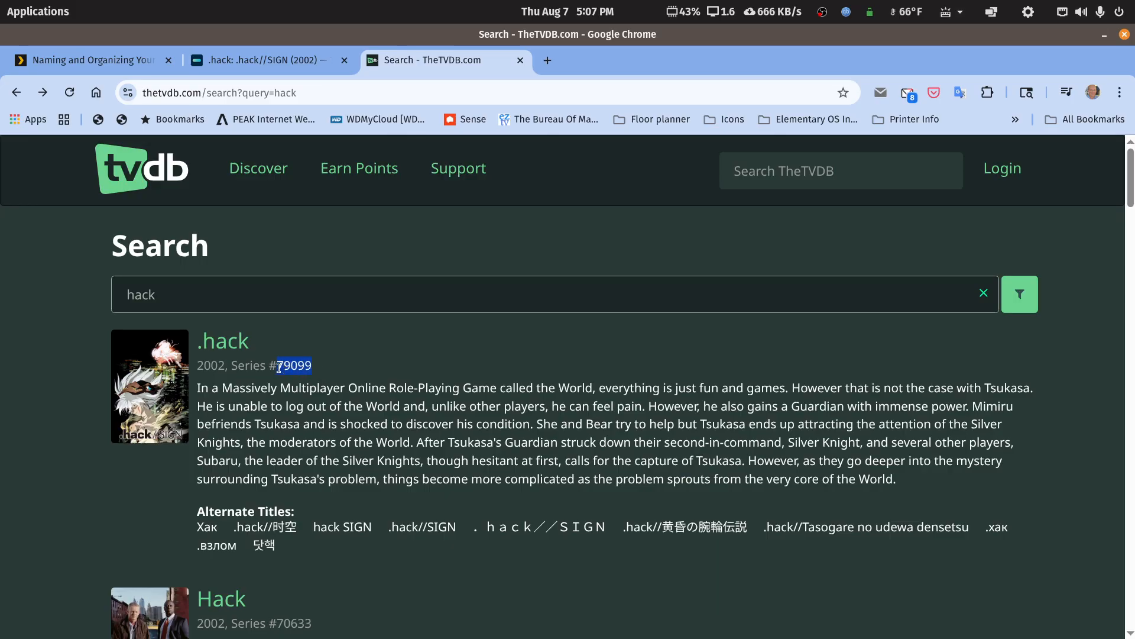
Open the .hack series from the results, examine its general details including the TheTVDB series ID, and restore the browser to its smaller size.
left_click(244, 344)
scroll(804, 464, "down", 5)
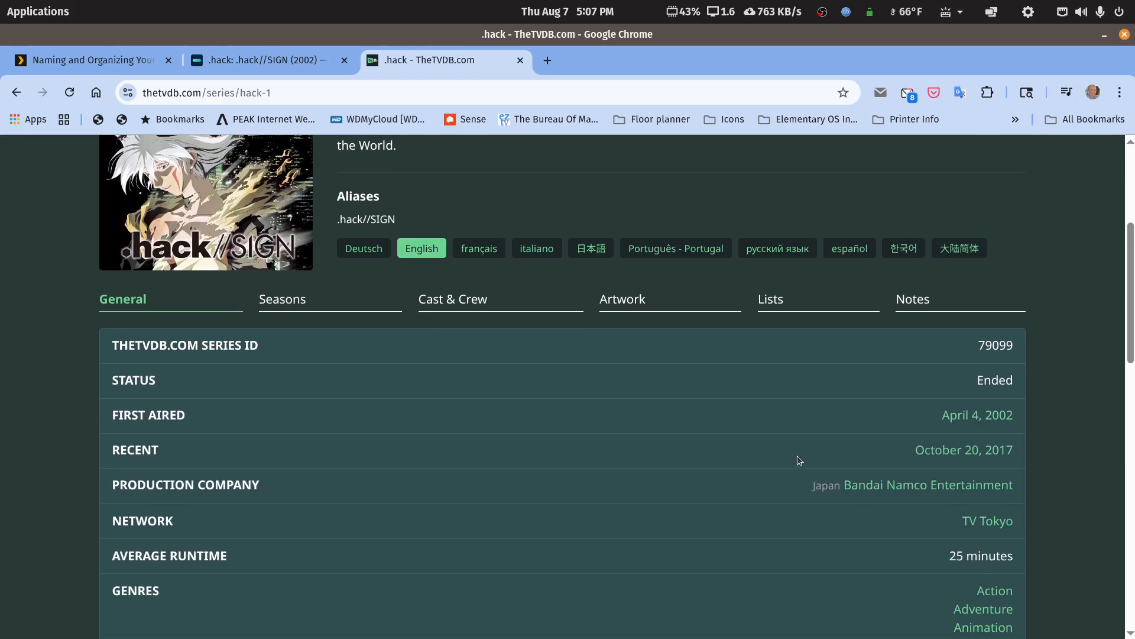
scroll(800, 460, "down", 3)
scroll(799, 460, "down", 4)
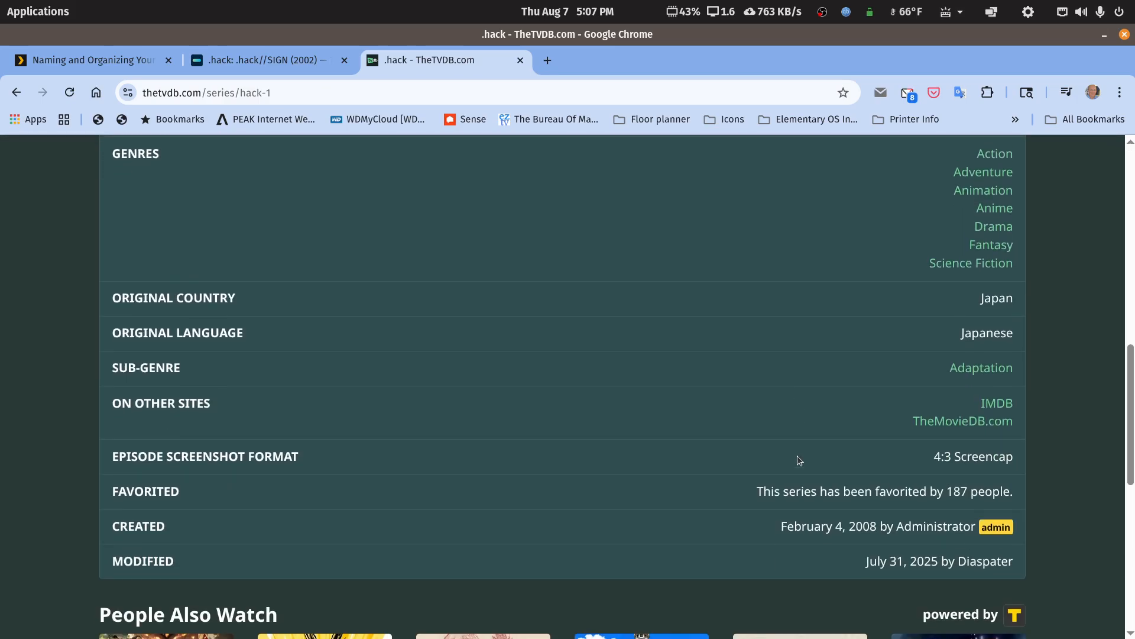
scroll(797, 460, "up", 3)
scroll(797, 456, "up", 3)
scroll(1001, 193, "down", 2)
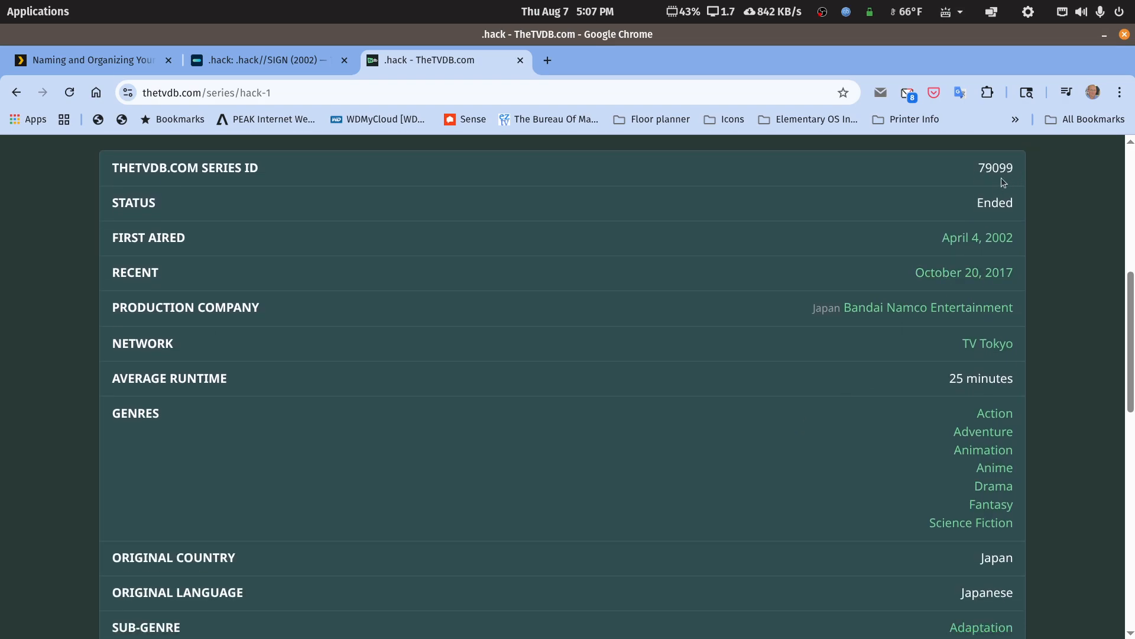
double_click(1068, 32)
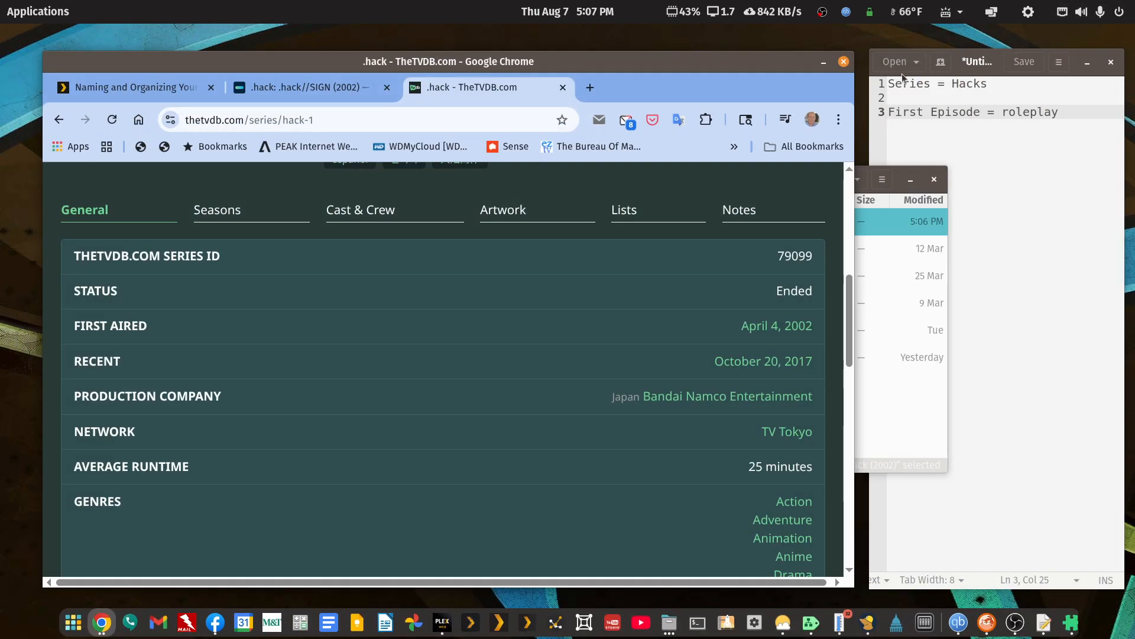
Rename the hack (2002) folder in tv-libraries as "hack (2002) {tvdb-79099}".
left_click(918, 449)
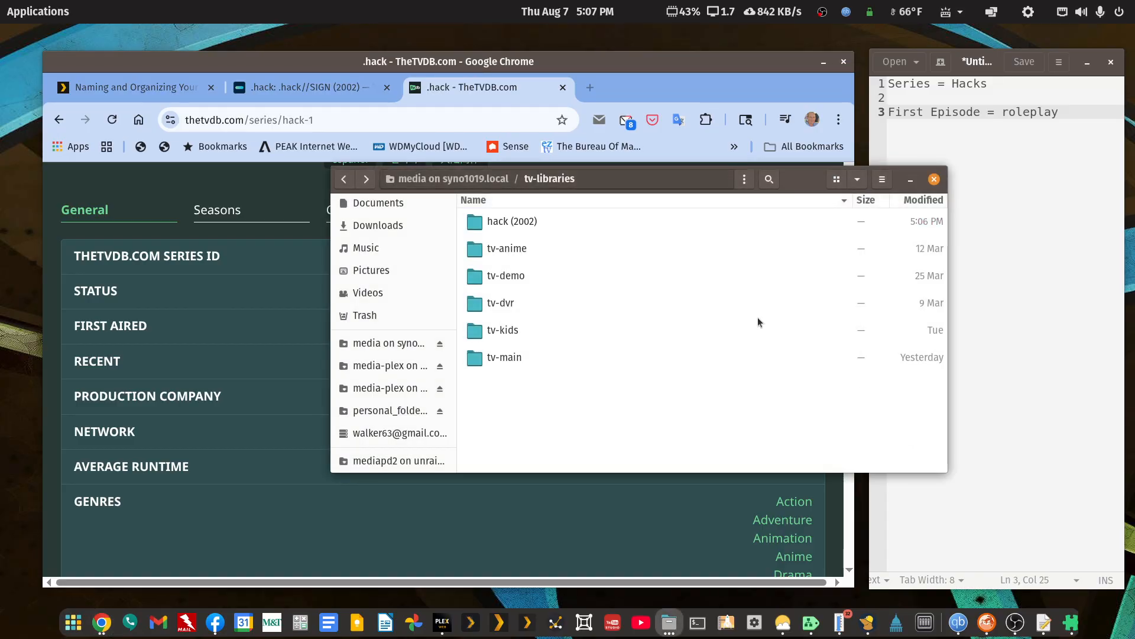
right_click(532, 220)
left_click(582, 388)
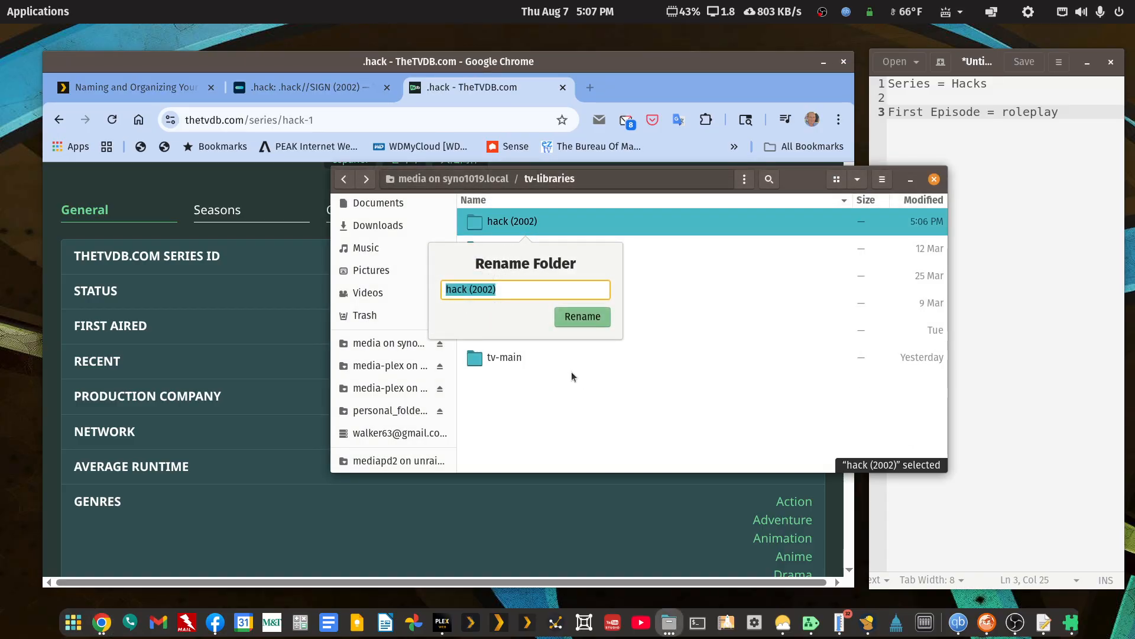
key("End")
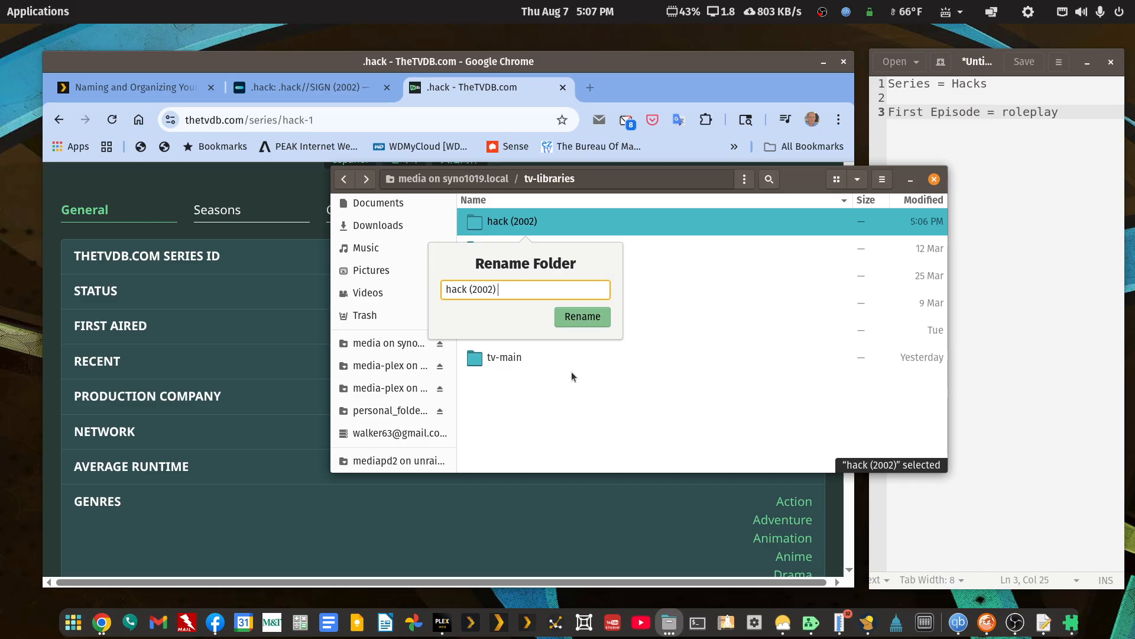
type("{}")
type("tvdb")
type("-79099")
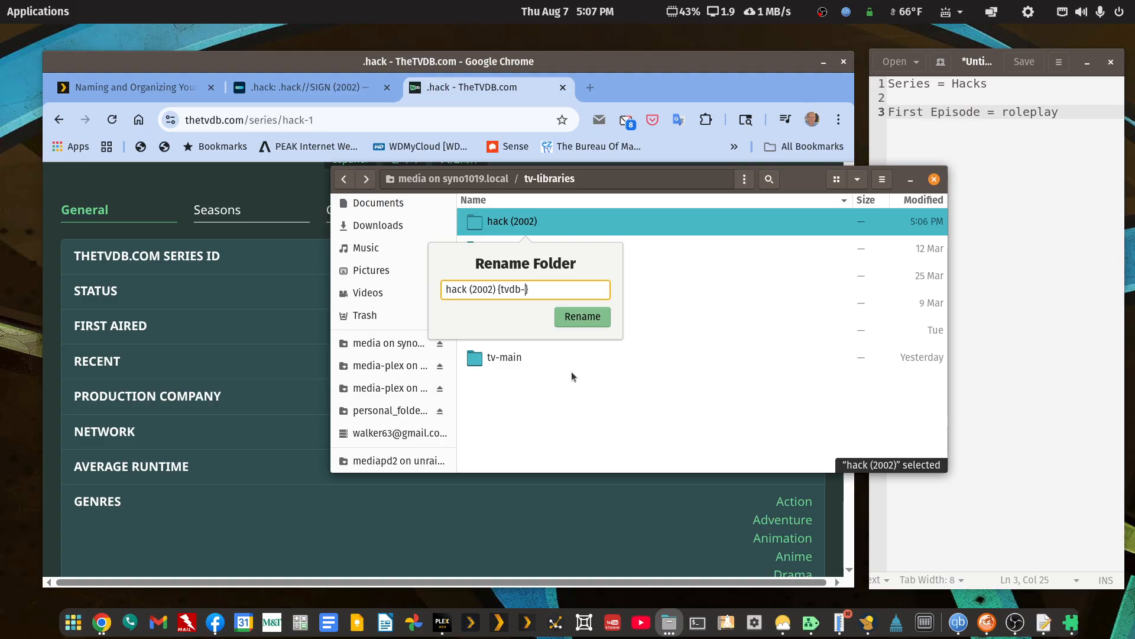
key("Return")
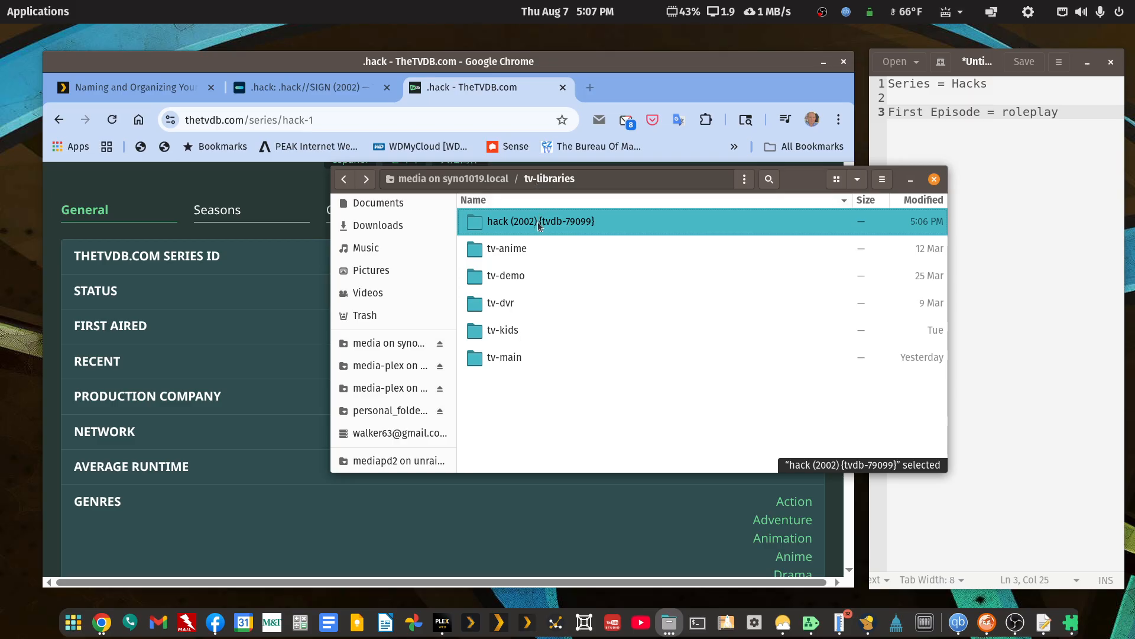
Cut the renamed hack folder, then switch to Plex and arrange its narrowed window beside the file manager.
right_click(556, 226)
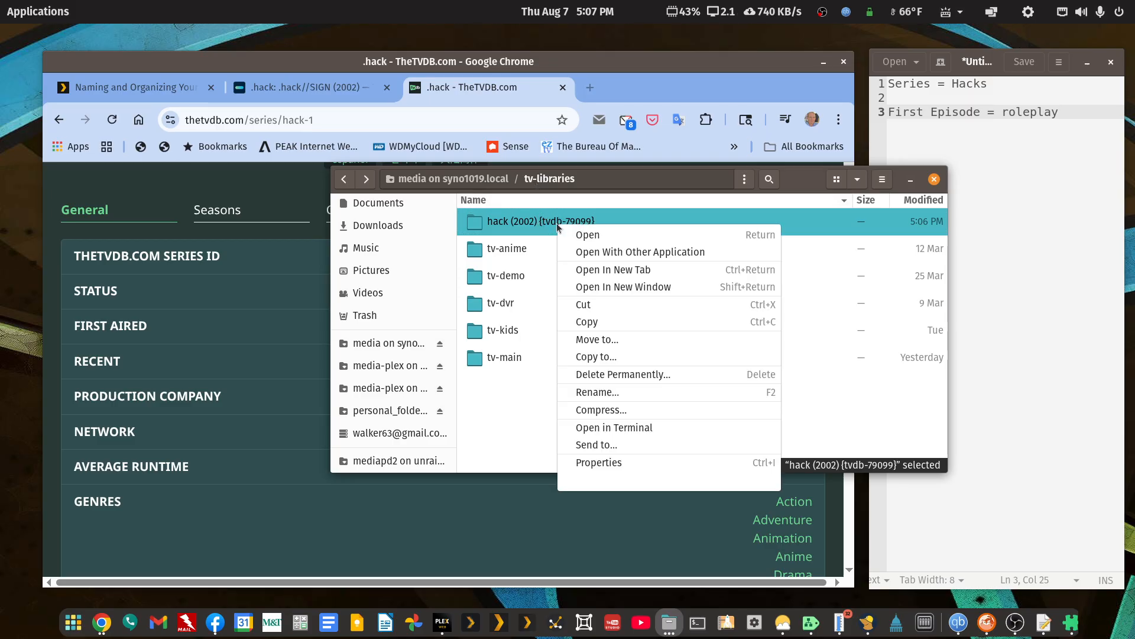
left_click(583, 303)
left_click_drag(798, 180, 1134, 172)
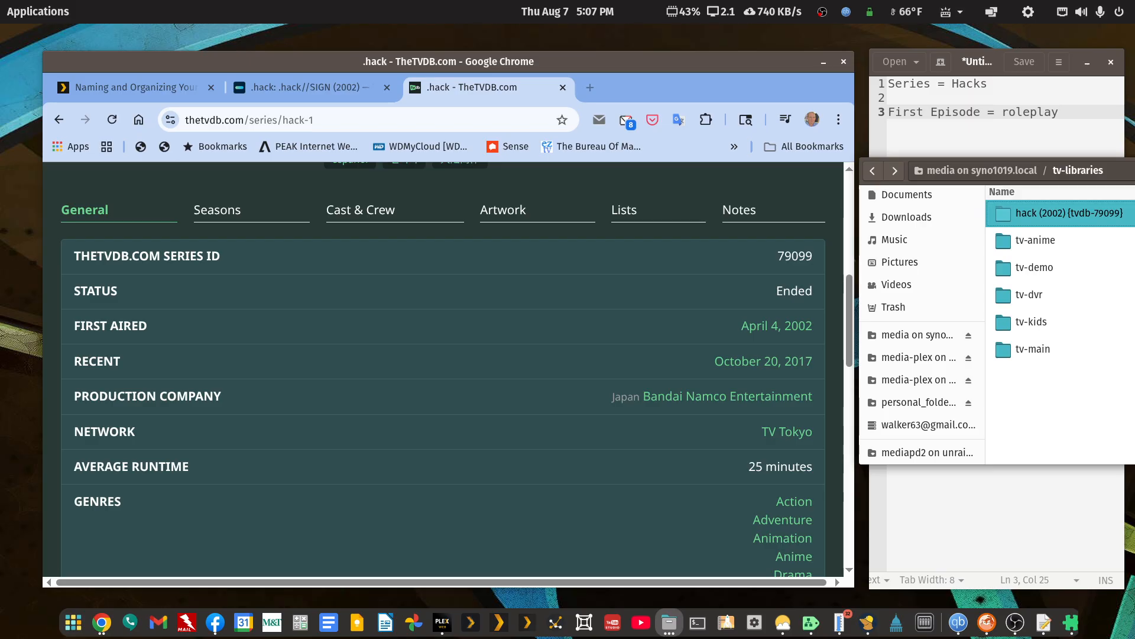
left_click(441, 622)
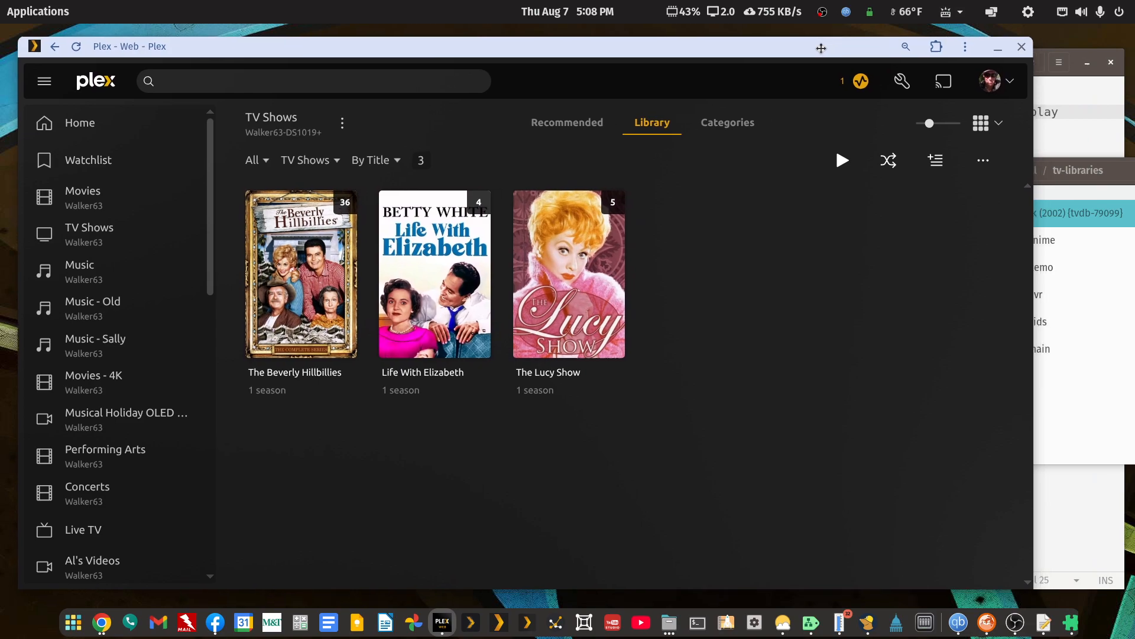
left_click_drag(1032, 556, 851, 562)
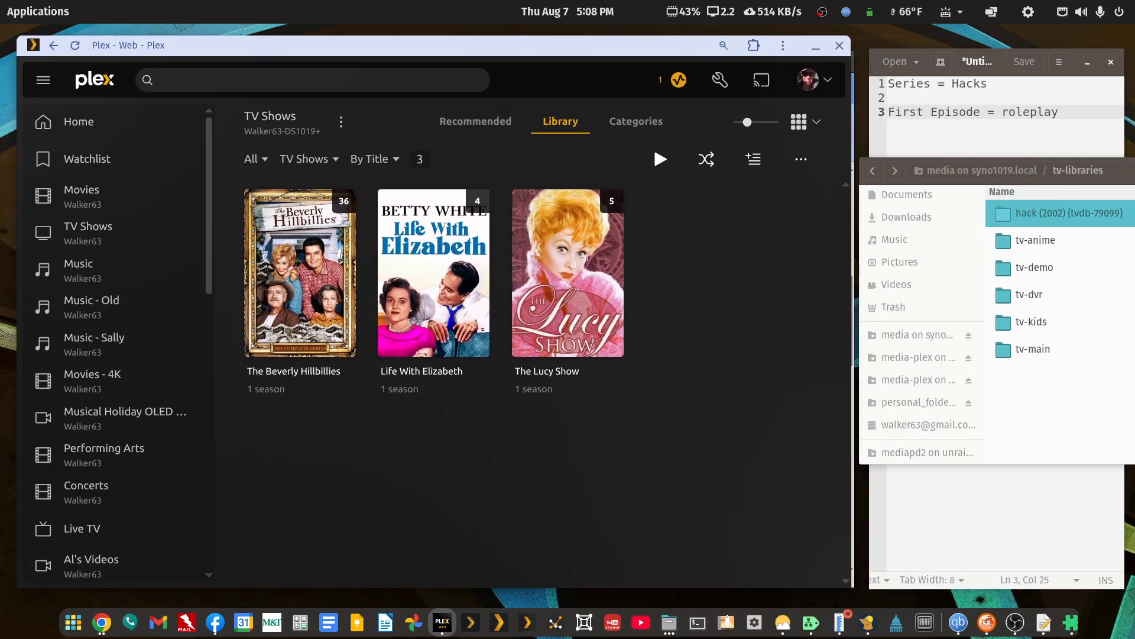
Open the tv-main folder and paste the cut hack (2002) {tvdb-79099} folder into it.
left_click(1123, 171)
double_click(1030, 354)
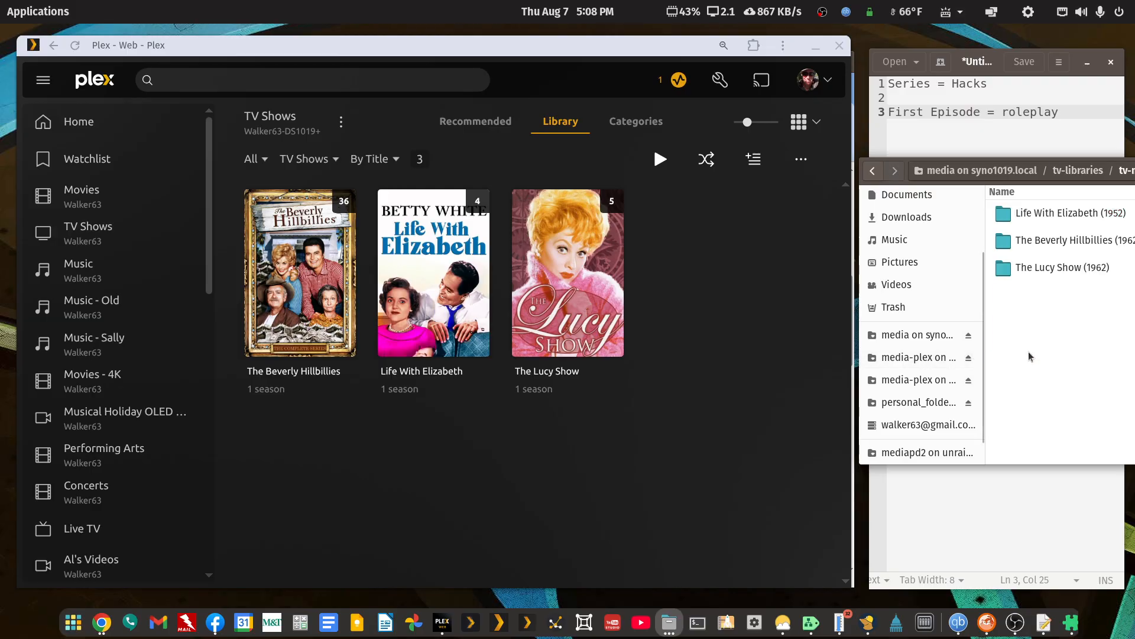
right_click(1030, 356)
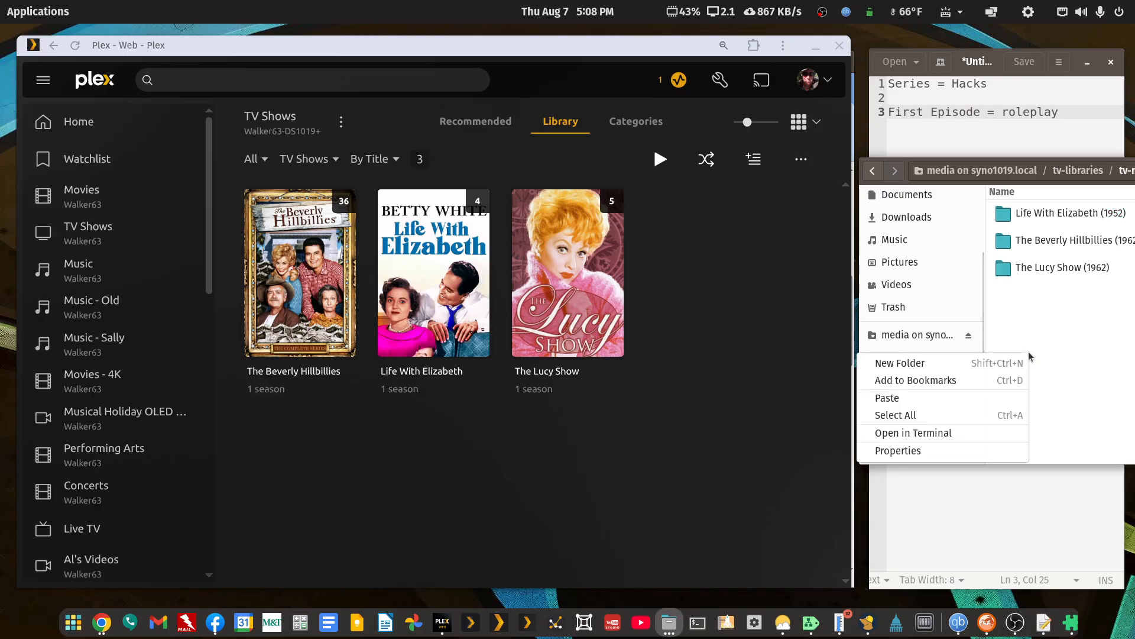
left_click(930, 396)
Maximize the Plex window and open the .hack//SIGN show from the TV Shows library to check its details.
left_click(534, 51)
double_click(534, 52)
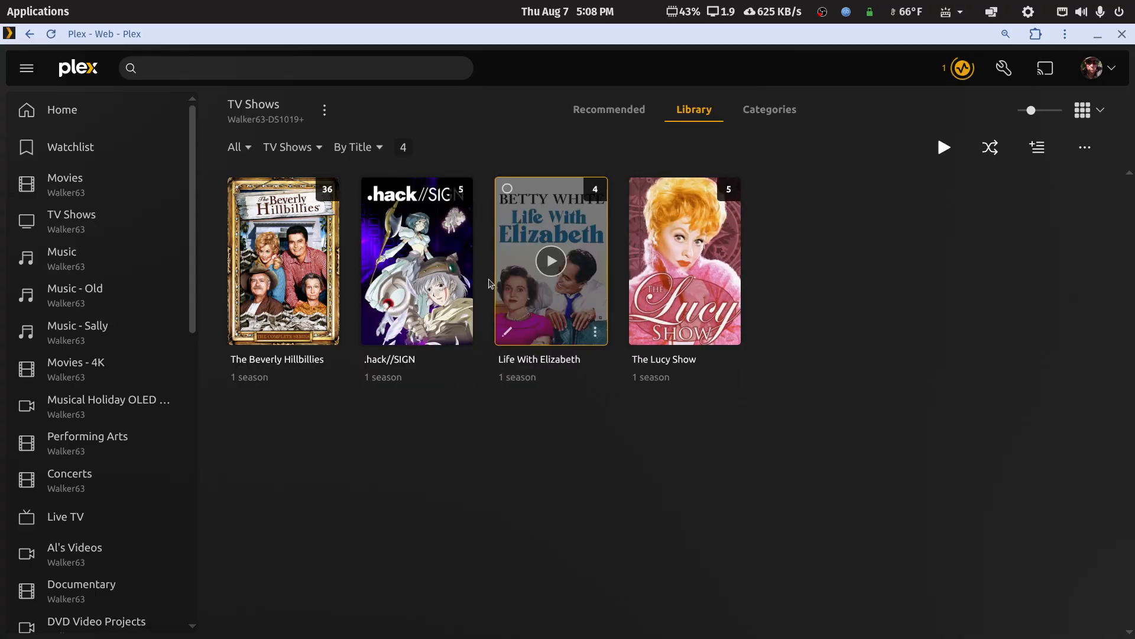
left_click(460, 269)
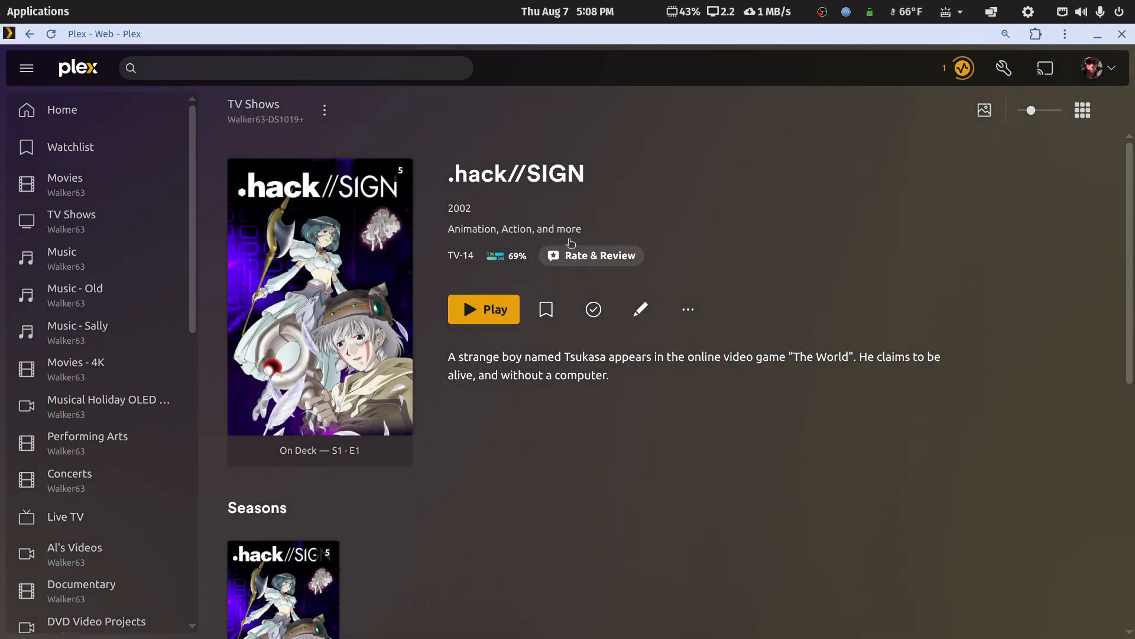
scroll(618, 373, "down", 3)
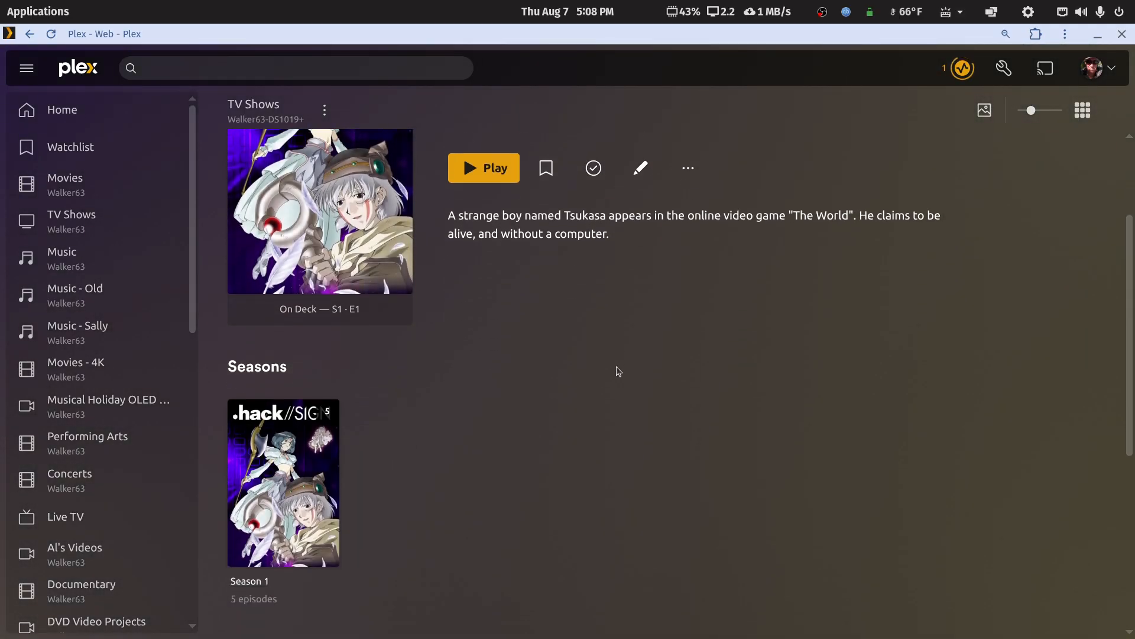
Open Season 1 of .hack//SIGN and look over its episode titles and thumbnails.
left_click(338, 461)
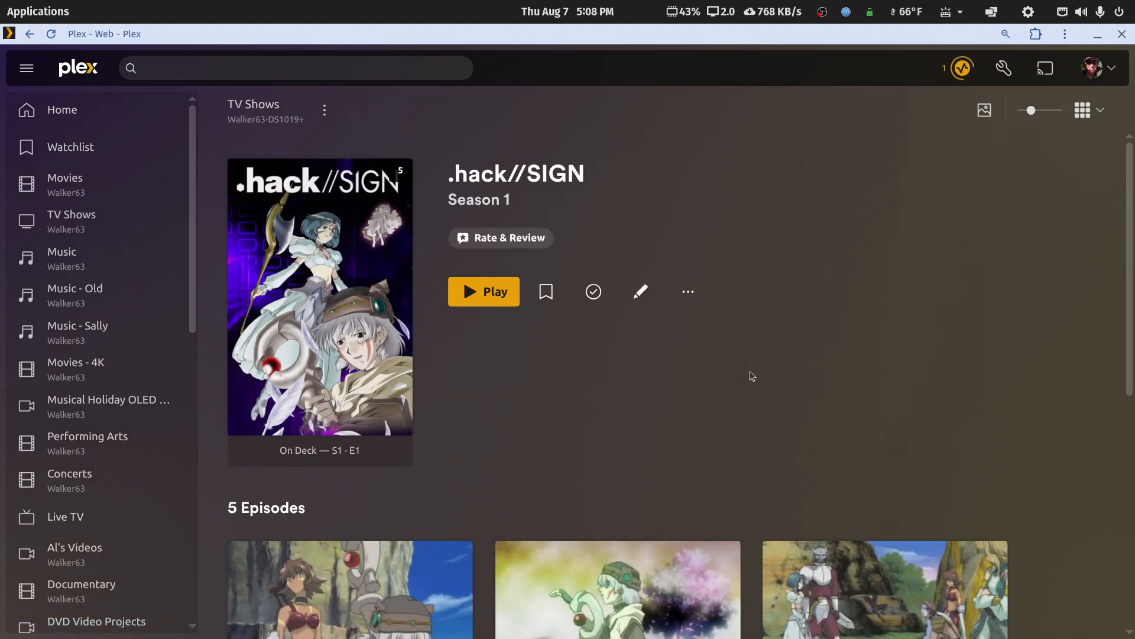
scroll(753, 378, "down", 3)
scroll(510, 389, "up", 3)
scroll(511, 390, "down", 3)
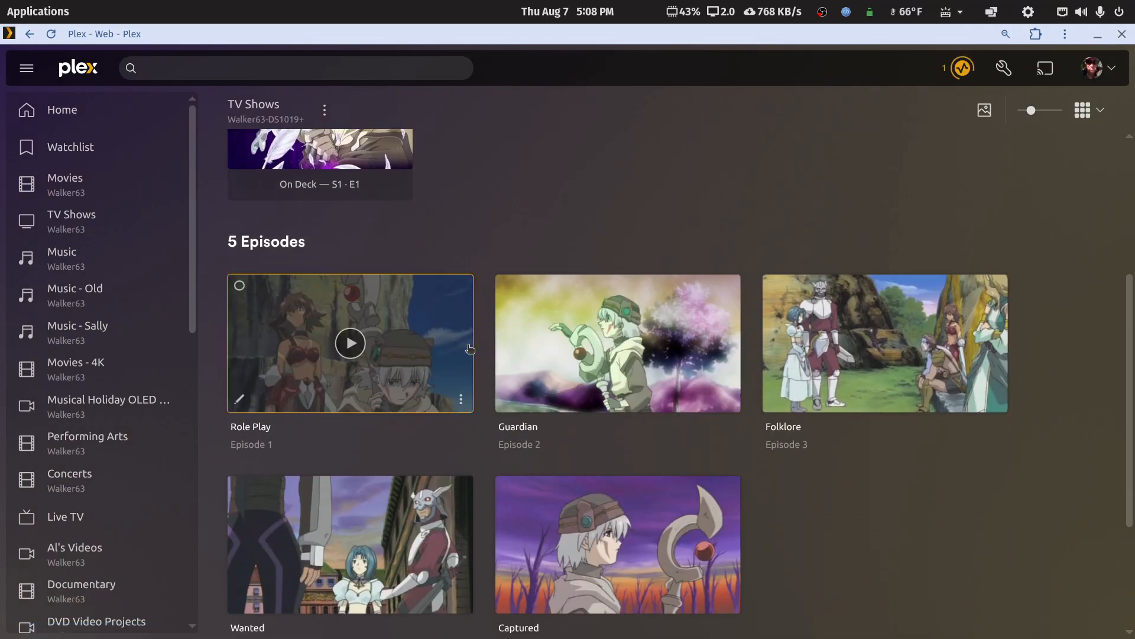
Check the details of the Role Play, Folklore and Captured episodes, returning to the Season 1 episode list after each one.
left_click(466, 349)
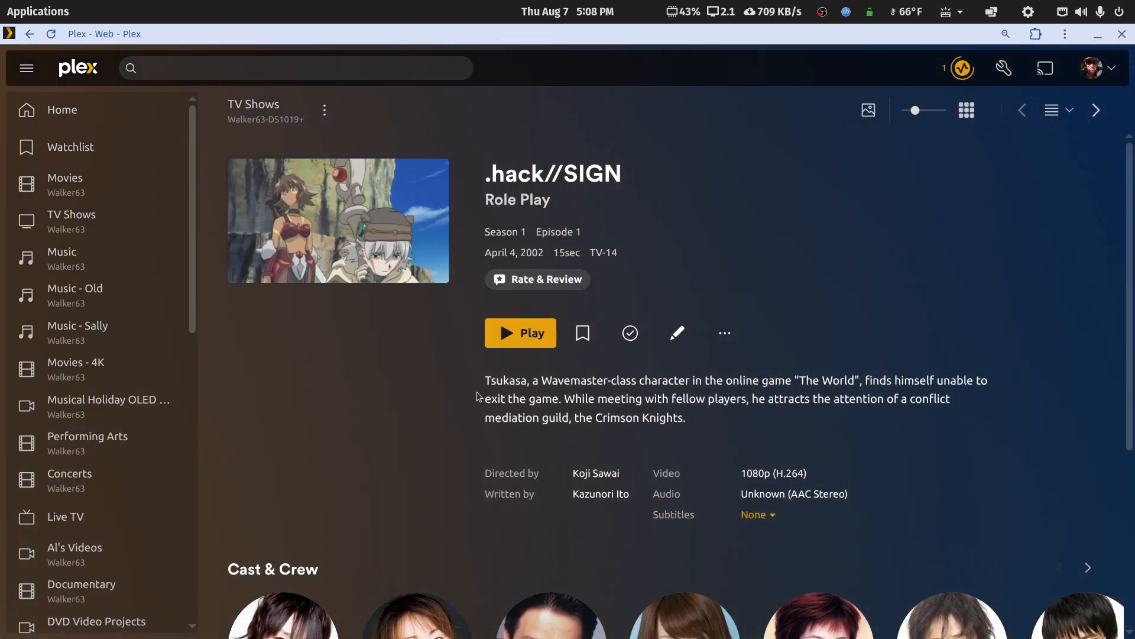
right_click(790, 197)
left_click(819, 214)
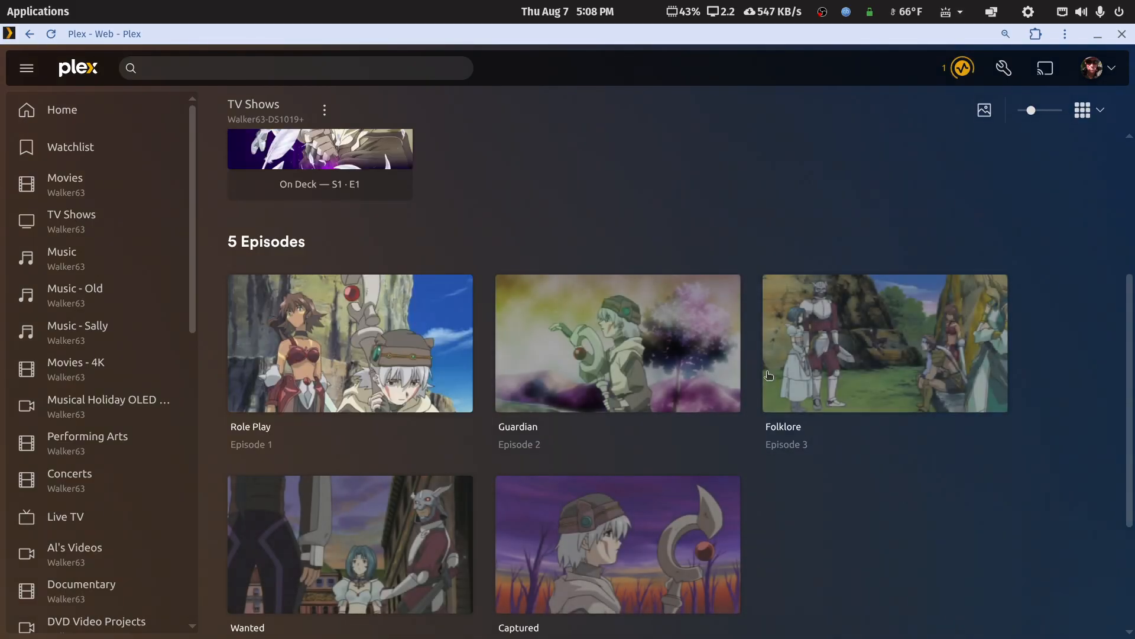
left_click(938, 350)
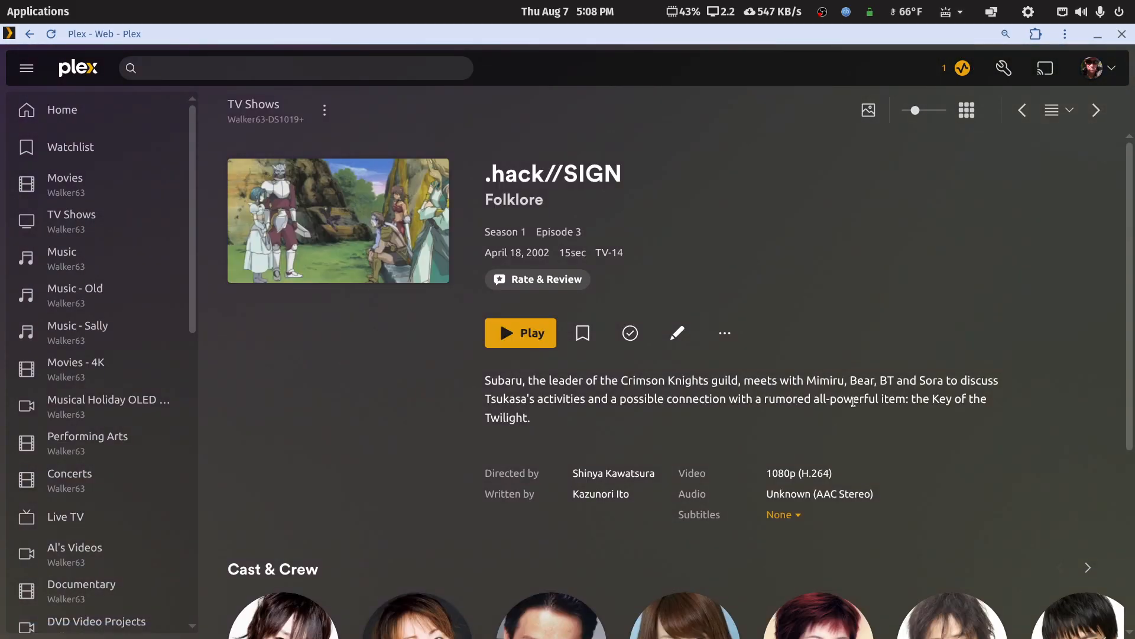
right_click(807, 230)
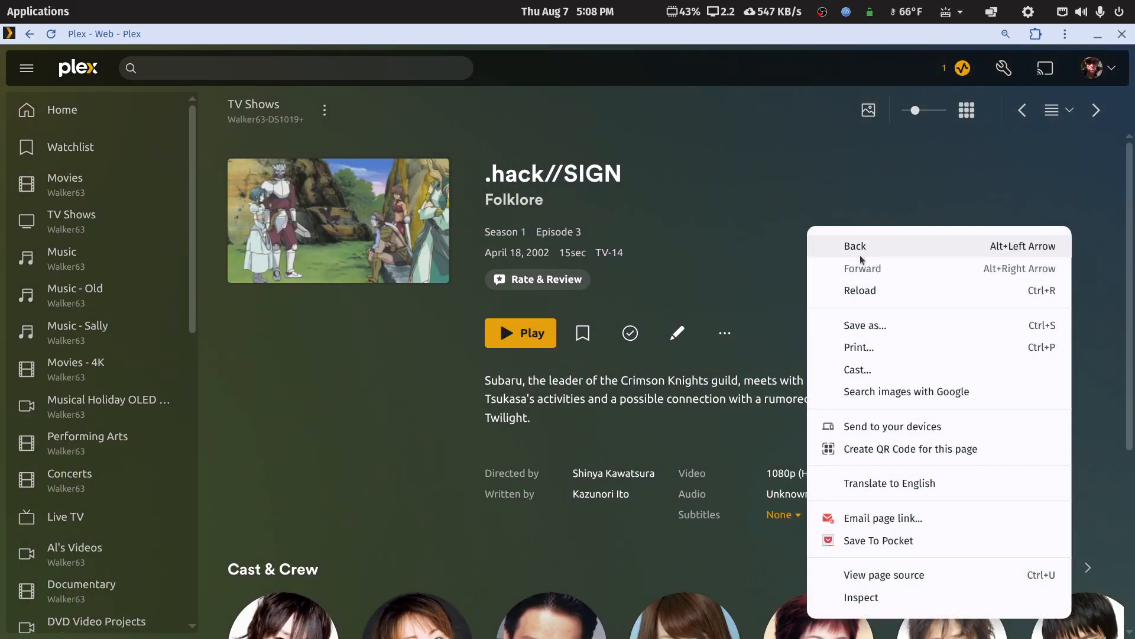
left_click(825, 247)
left_click(689, 538)
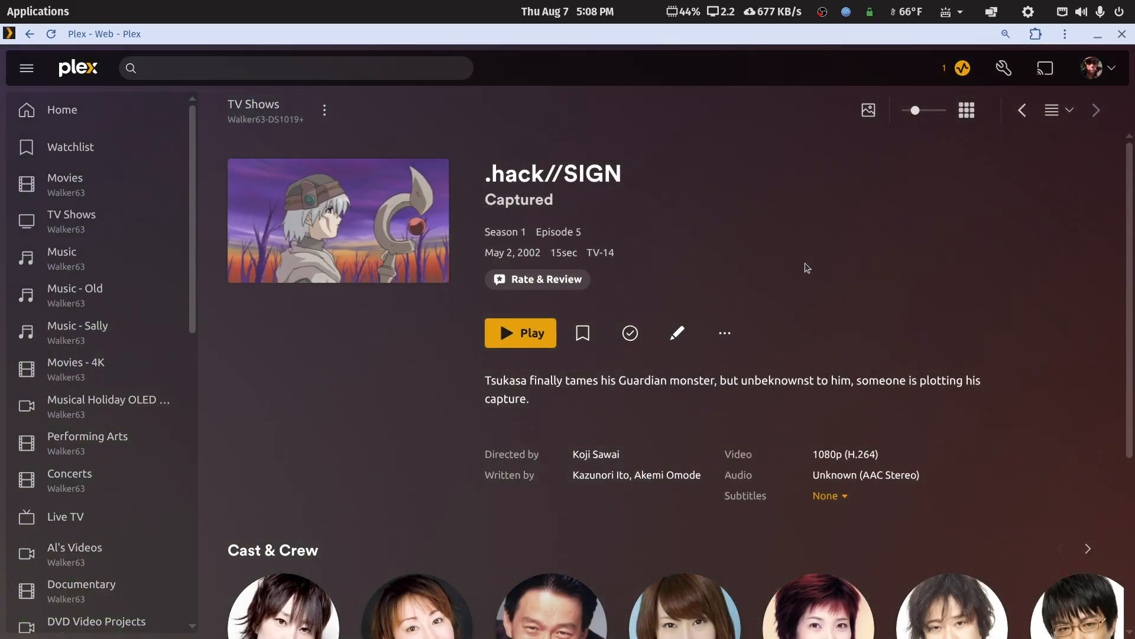
right_click(808, 268)
left_click(835, 270)
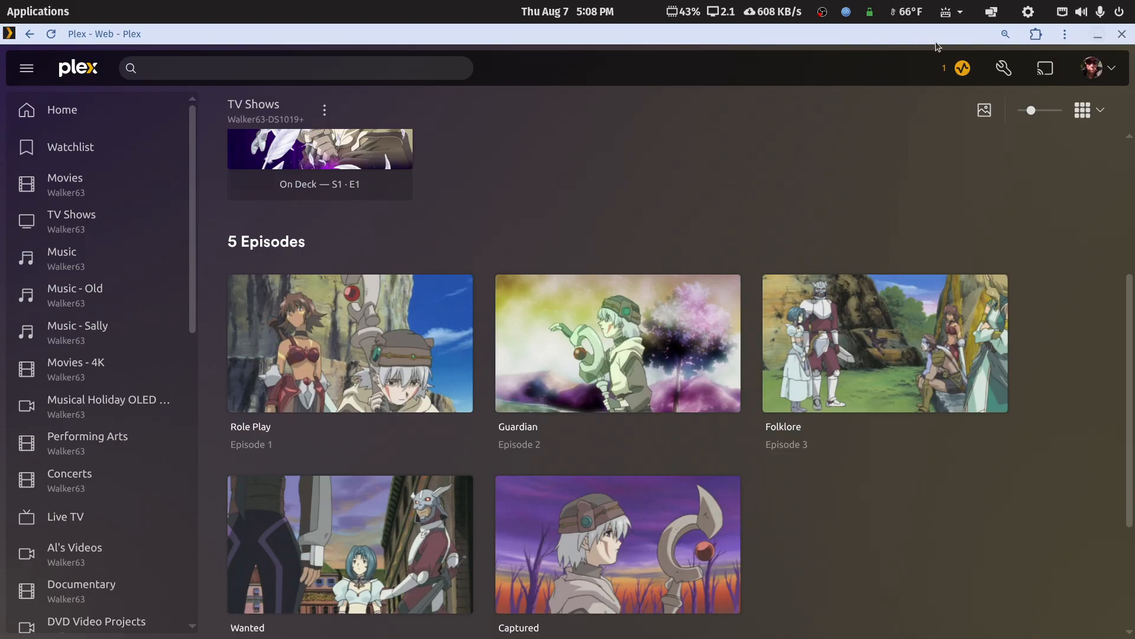
Restore the Plex window to its smaller size and open the Season 01 folder inside hack (2002) {tvdb-79099} in tv-main.
double_click(903, 39)
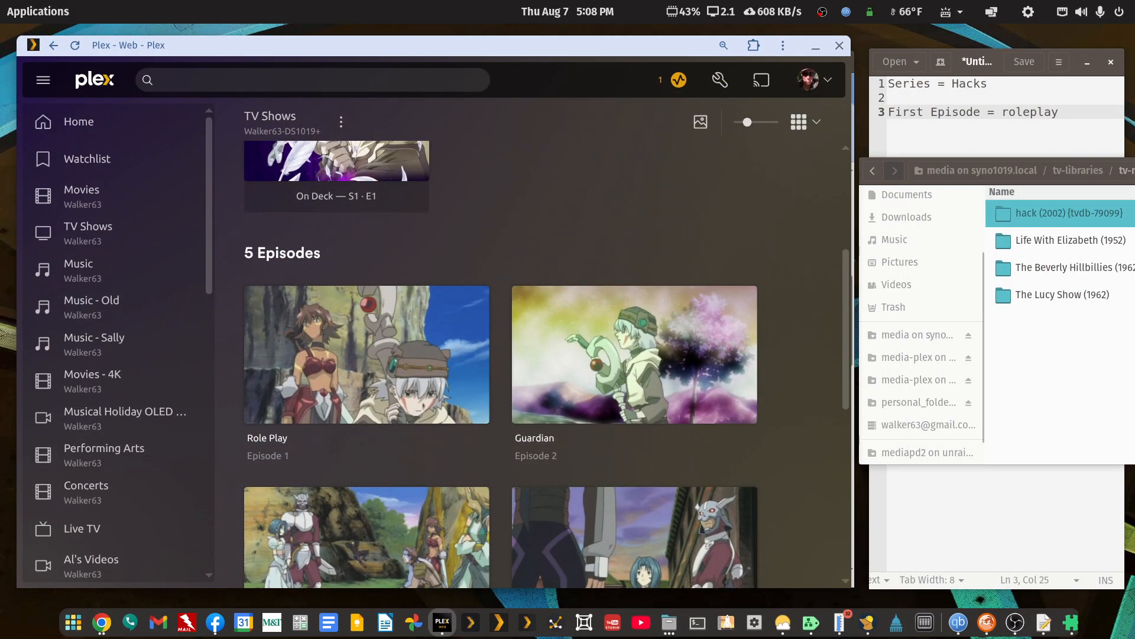
left_click_drag(1134, 171, 716, 143)
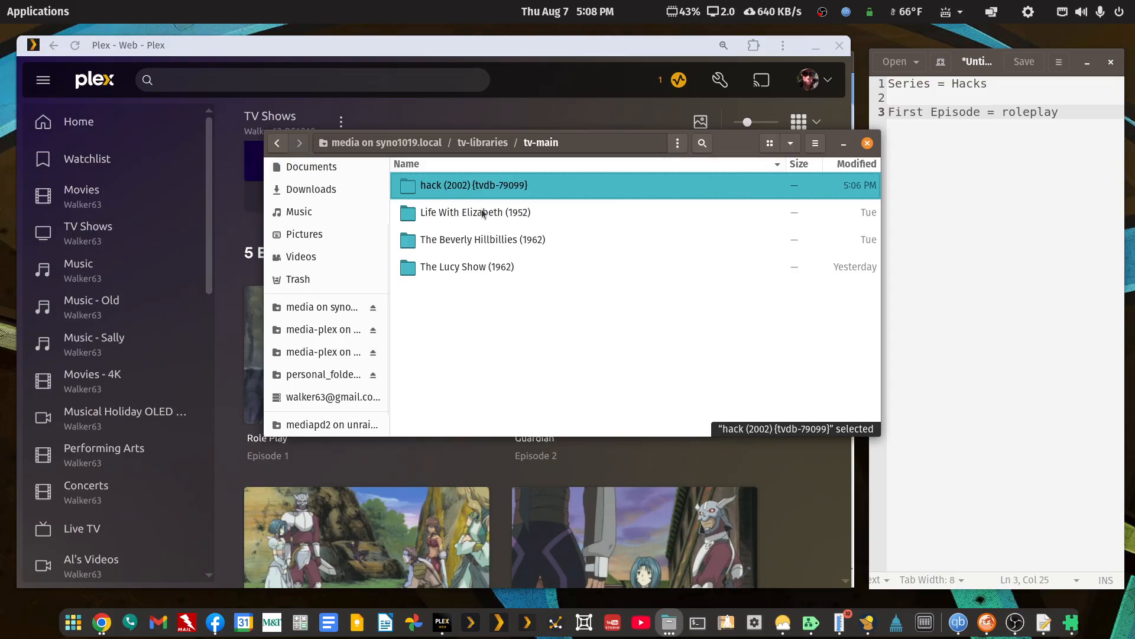
double_click(480, 191)
double_click(460, 188)
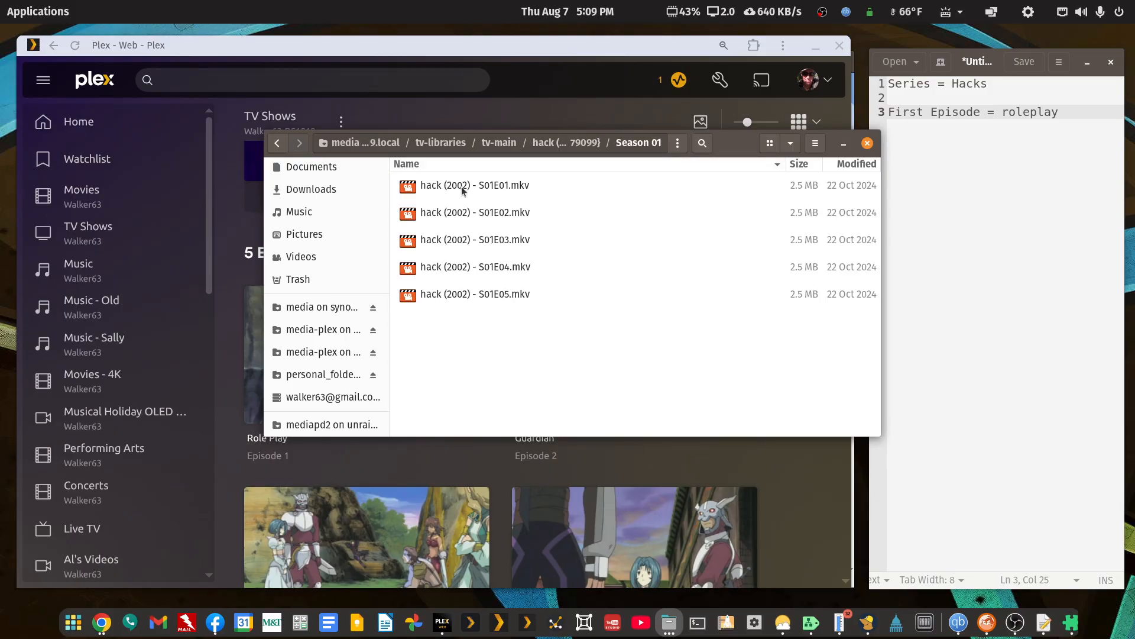
Play hack (2002) - S01E01.mkv in VLC, pause it, view it in a maximized window, and close the player.
double_click(462, 187)
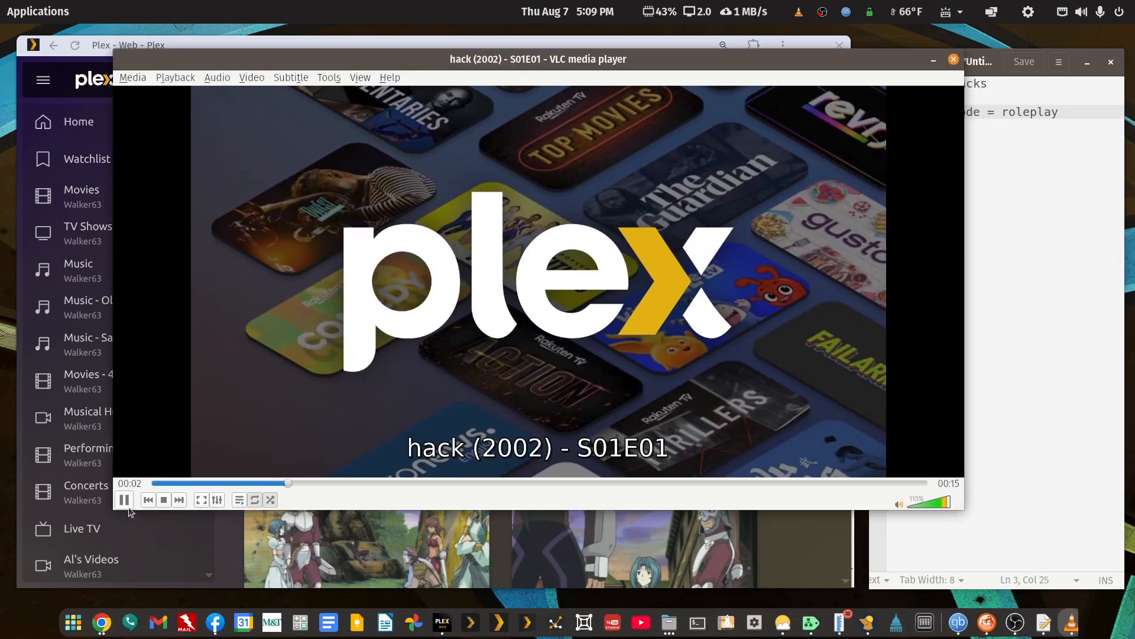
left_click(126, 503)
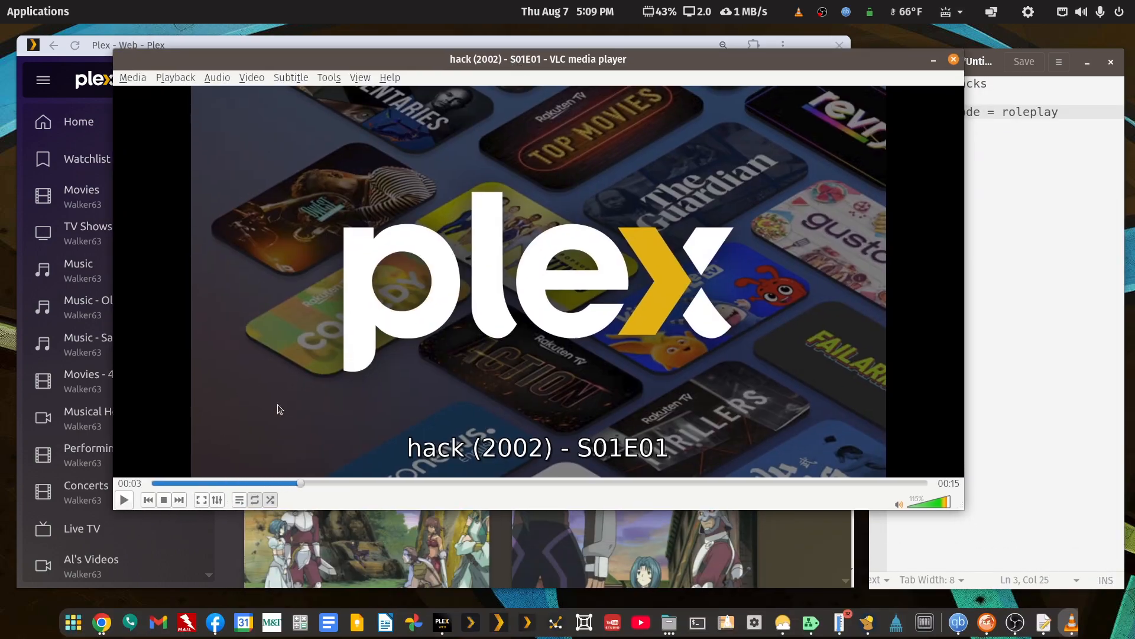
double_click(668, 60)
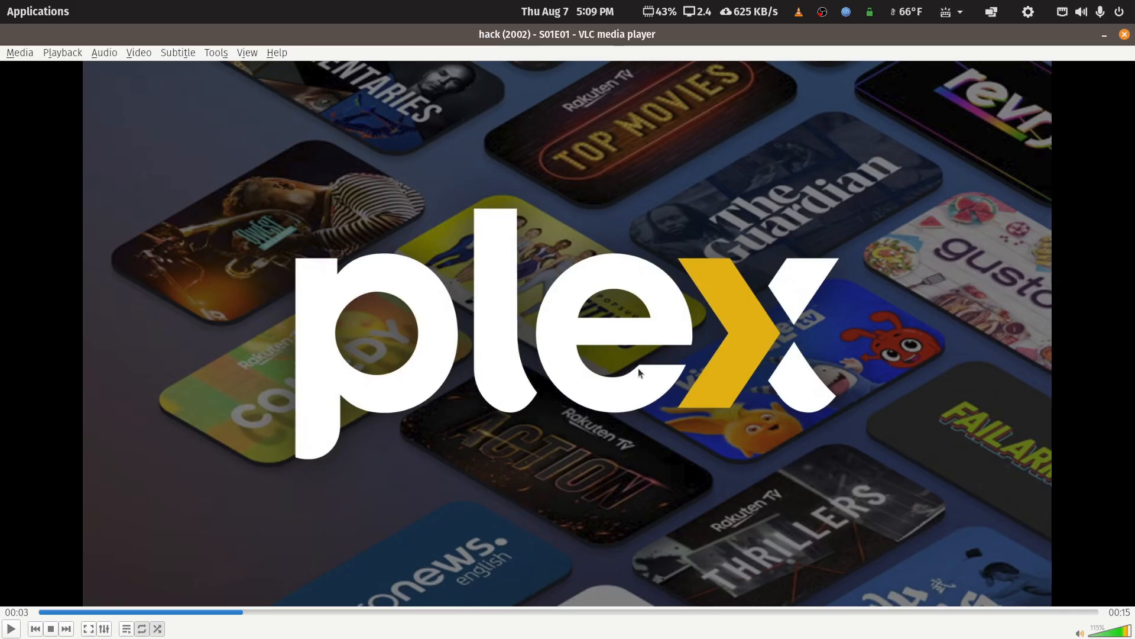
left_click(1124, 36)
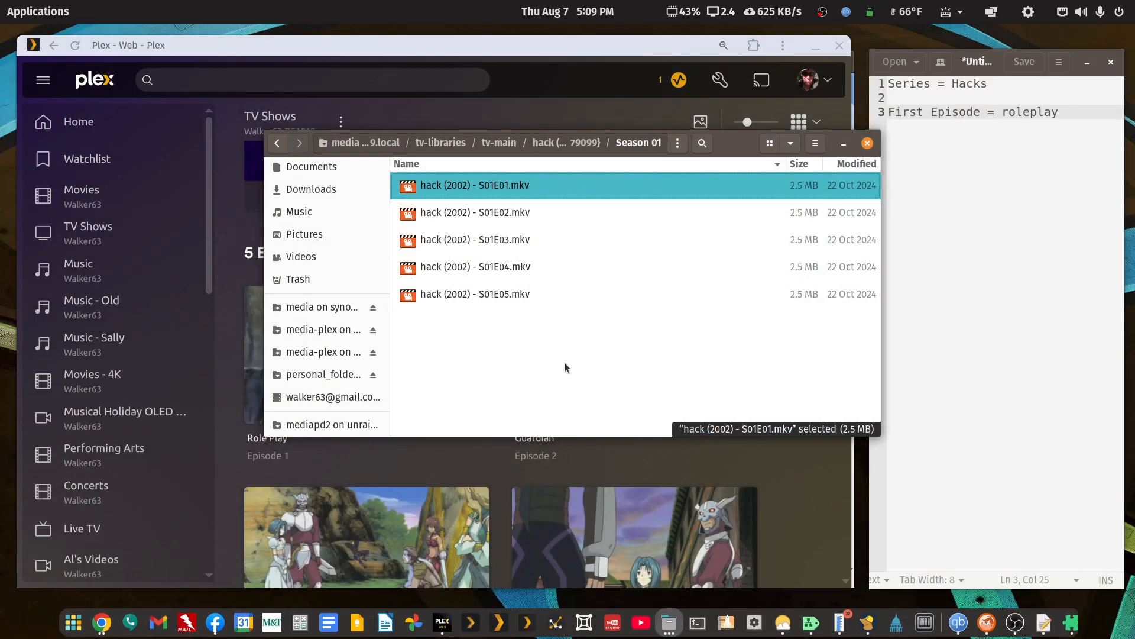
Move the hack (2002) {tvdb-79099} folder out of tv-main and into the tv-libraries folder.
left_click(277, 142)
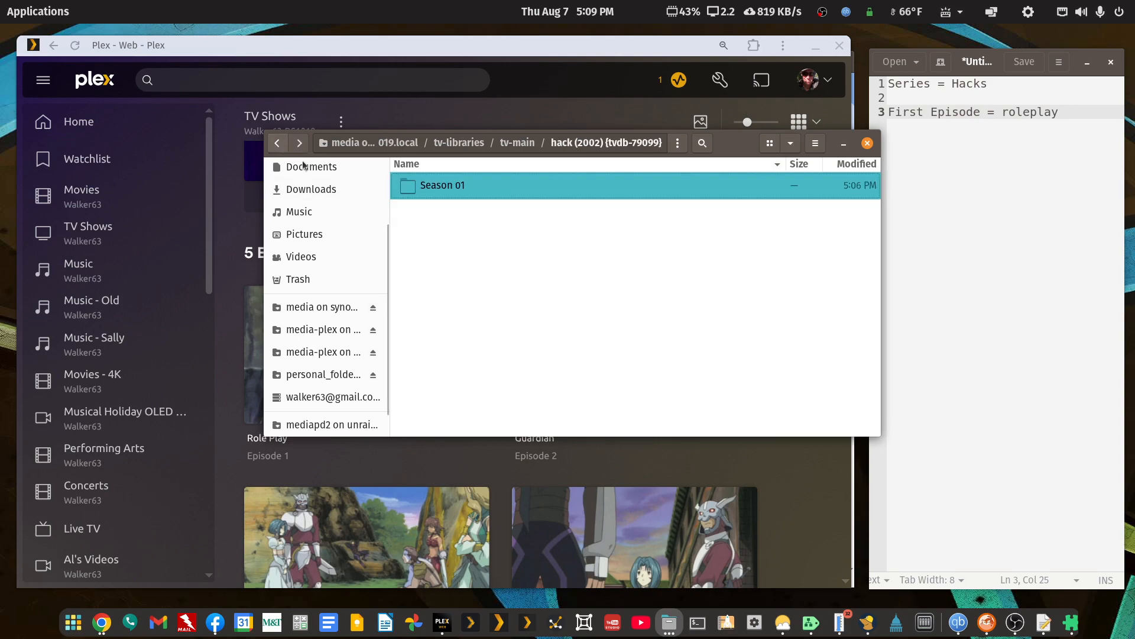
left_click(277, 142)
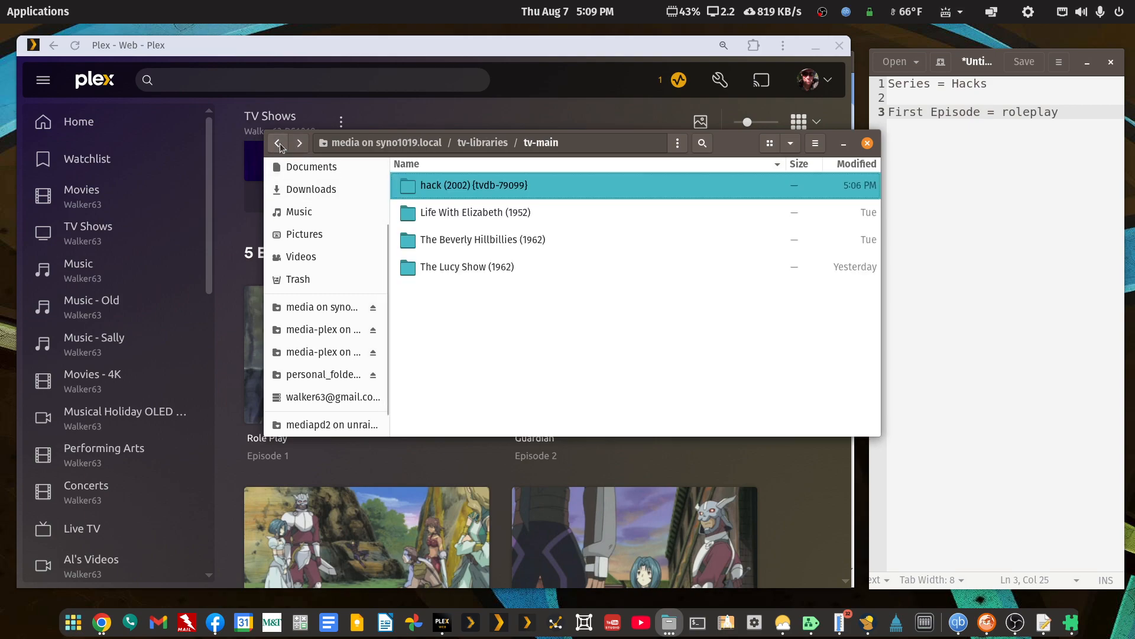
right_click(435, 185)
left_click(459, 263)
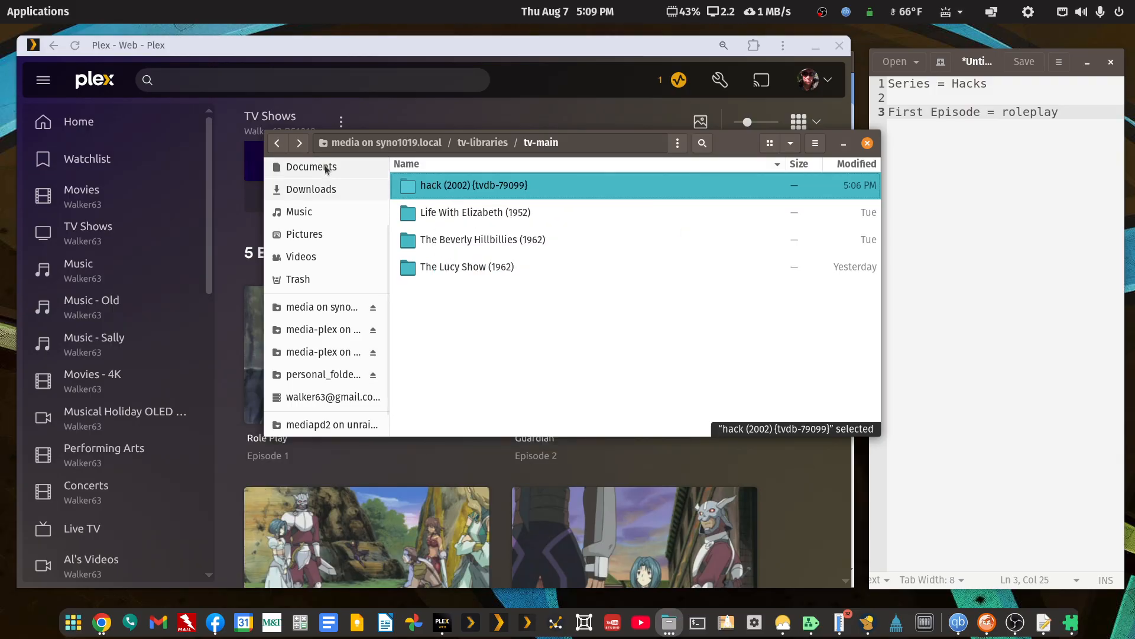
left_click(278, 144)
right_click(484, 391)
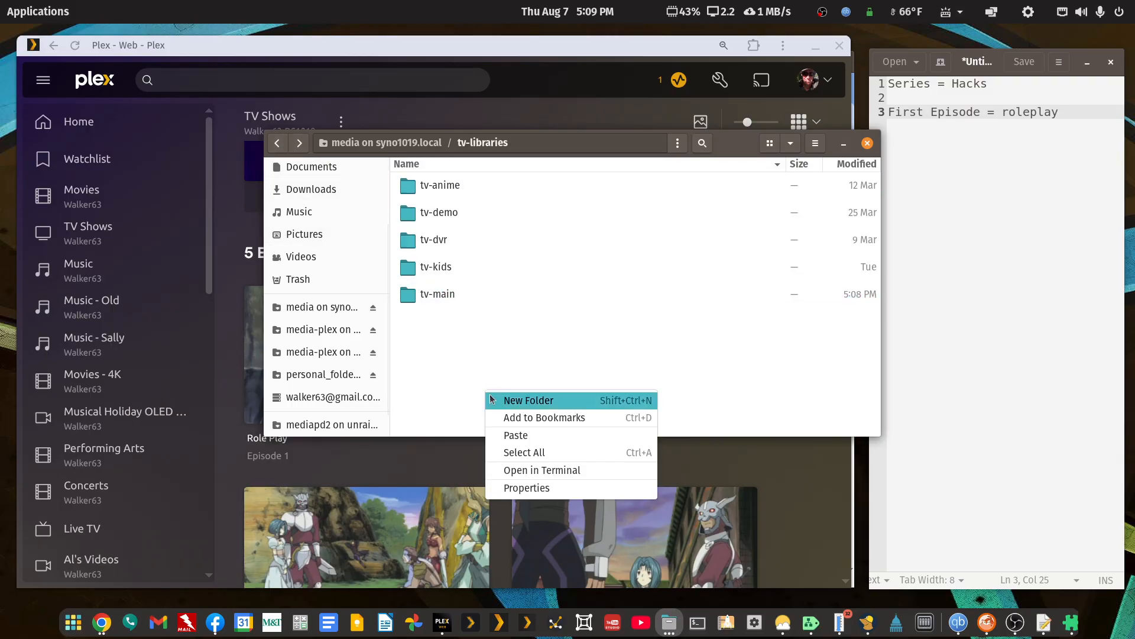
left_click(512, 441)
Return to the TV Shows library in Plex to check its listed shows, and view the contents of the tv-libraries folder.
left_click(117, 105)
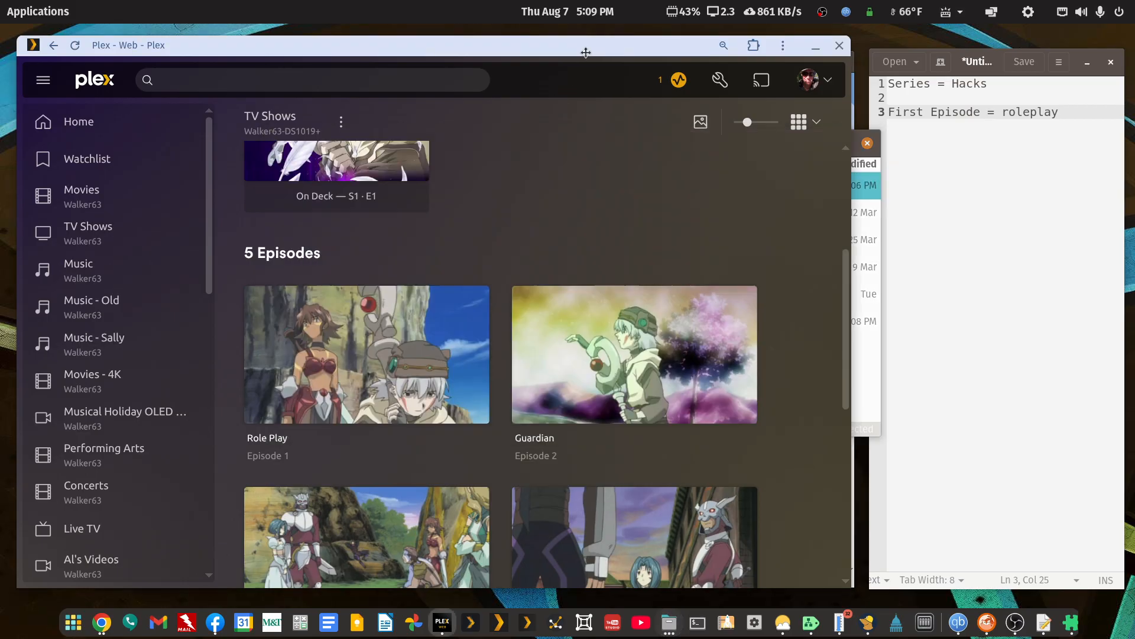
left_click(54, 48)
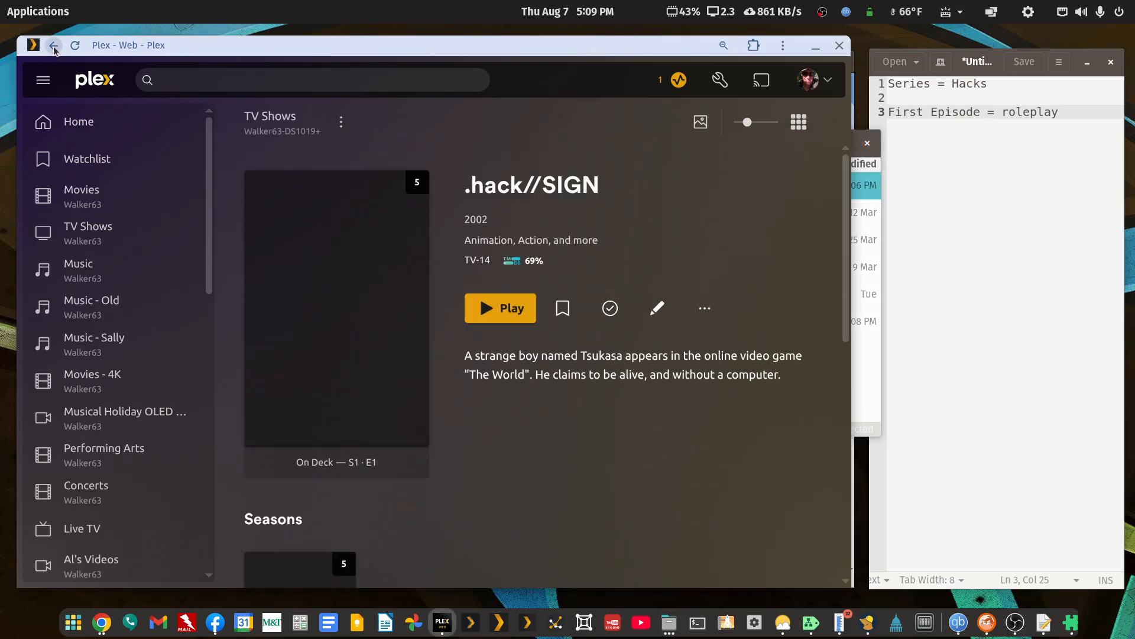
left_click(54, 47)
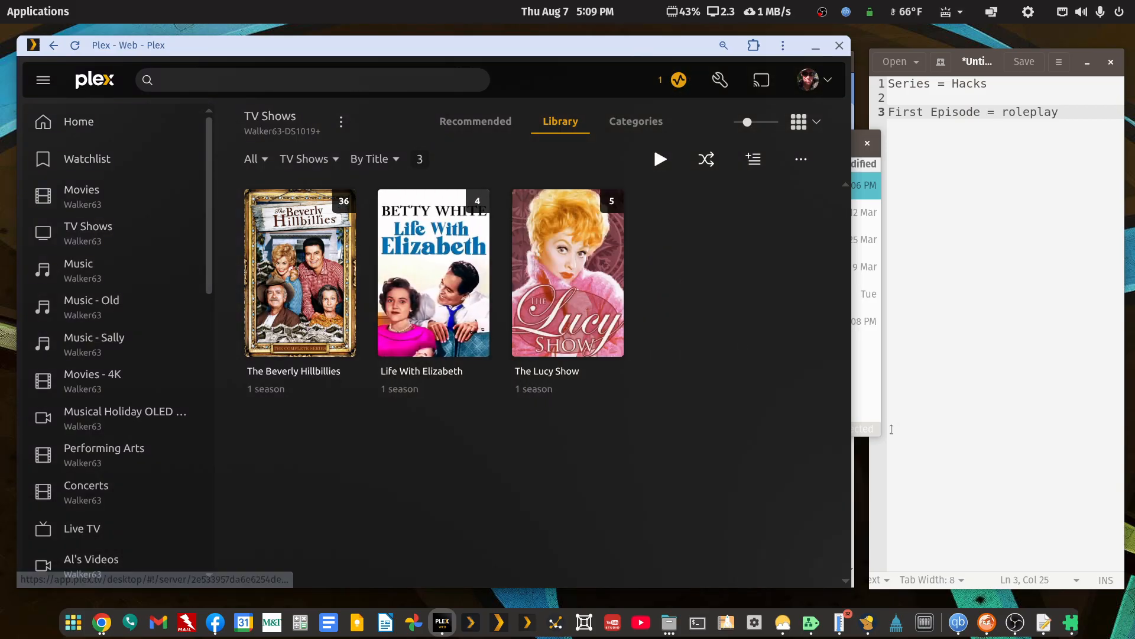
left_click(874, 411)
double_click(734, 141)
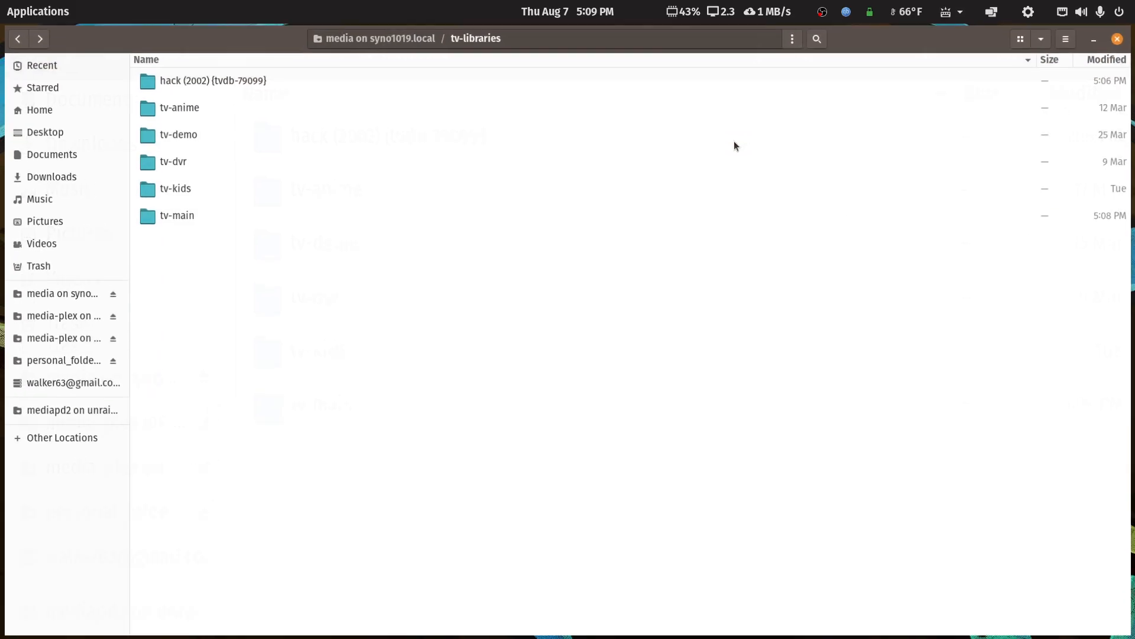
double_click(943, 45)
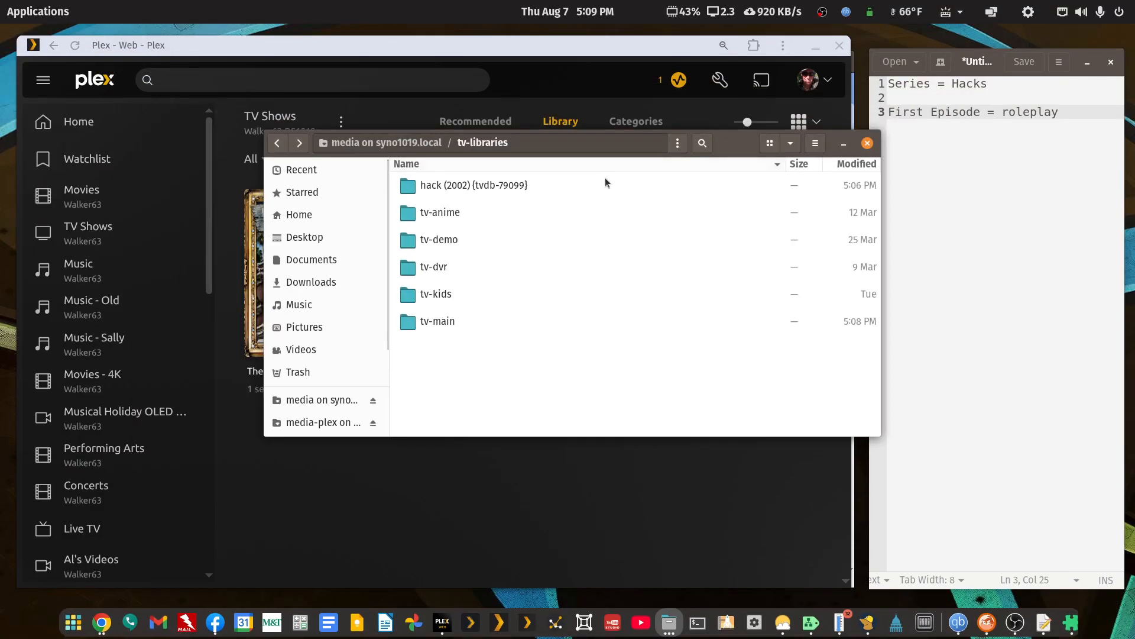
Switch to Chrome and open the Season 1 - .hack//SIGN episode list from the .hack series page on TheTVDB.
left_click(815, 46)
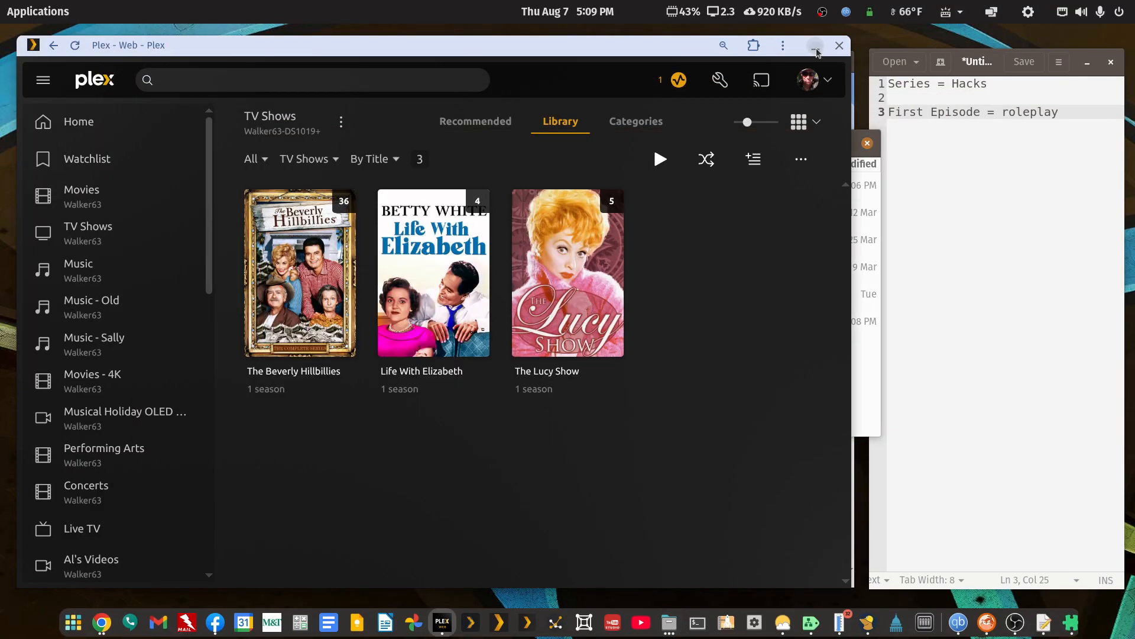
left_click(768, 59)
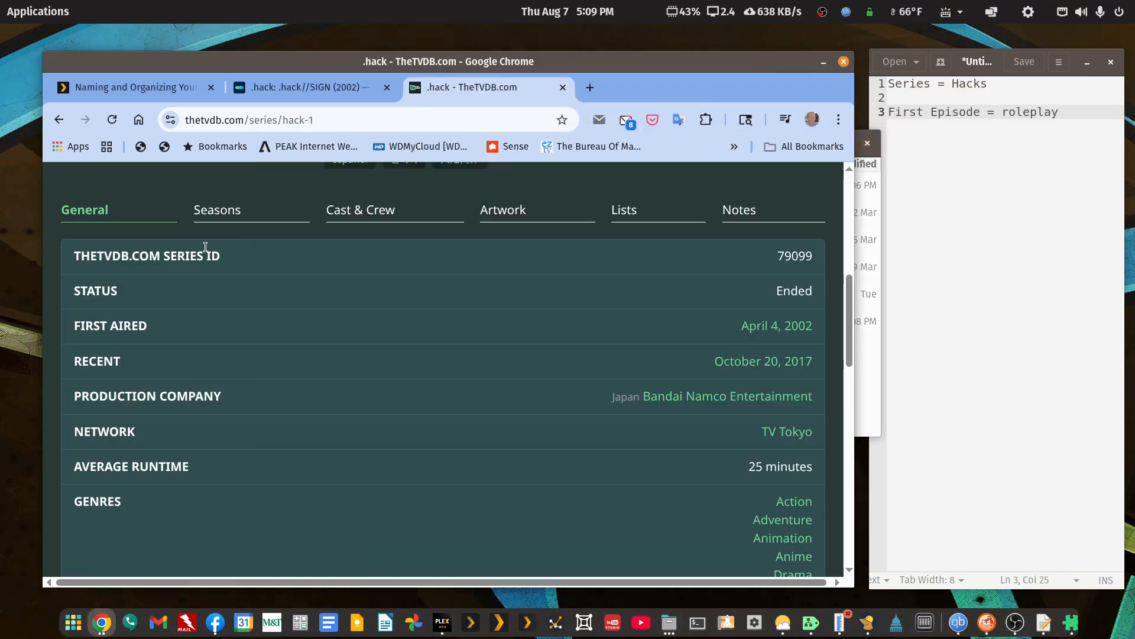
left_click(219, 212)
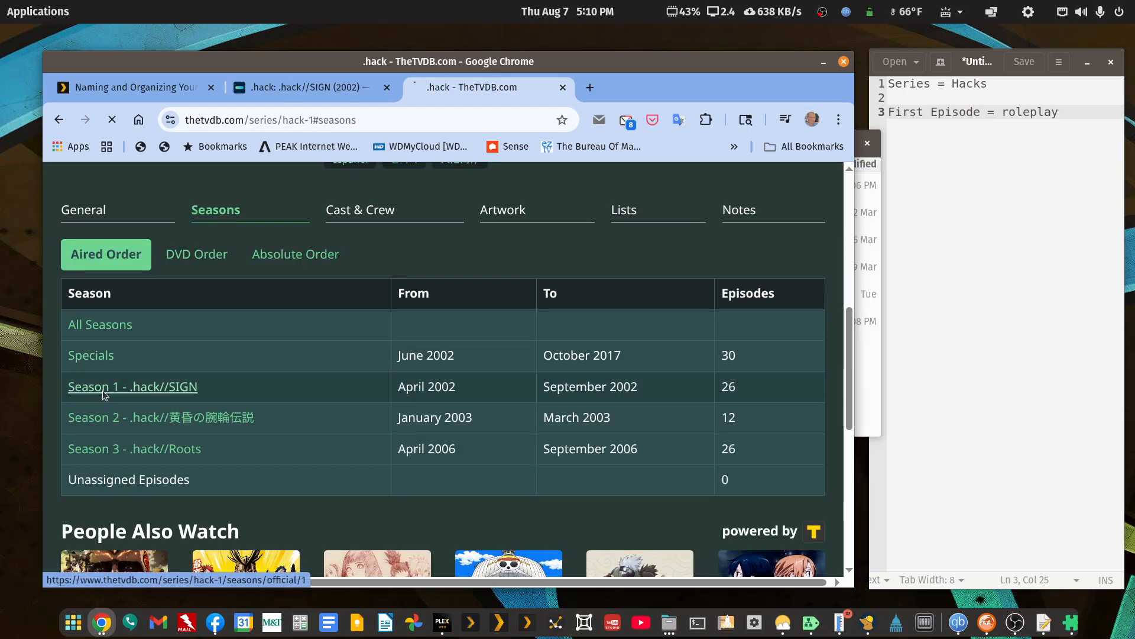
left_click(105, 389)
left_click_drag(717, 70, 674, 52)
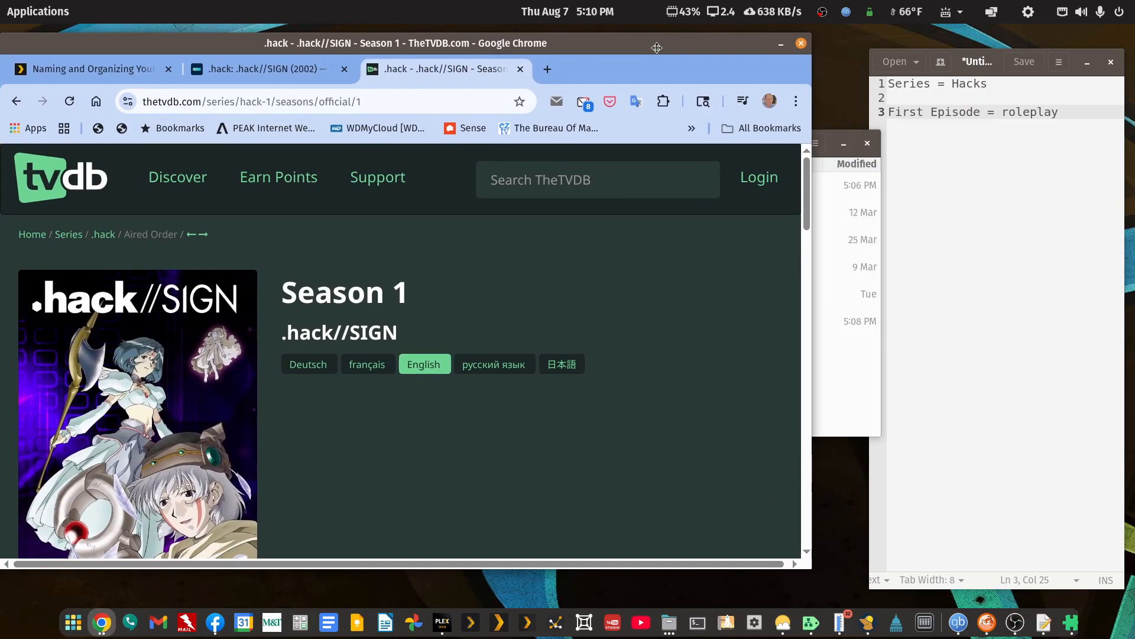
scroll(435, 363, "down", 3)
scroll(436, 367, "down", 4)
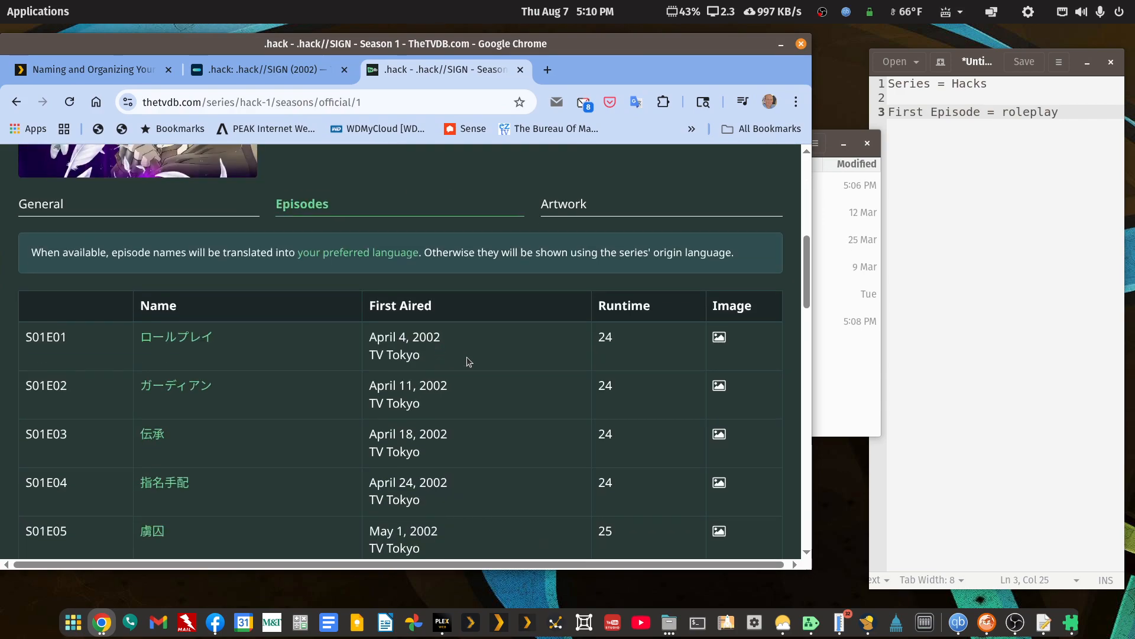
Bring the file manager over beside the TheTVDB page and open Season 01 inside hack (2002) {tvdb-79099}.
left_click(822, 384)
left_click_drag(744, 147, 999, 80)
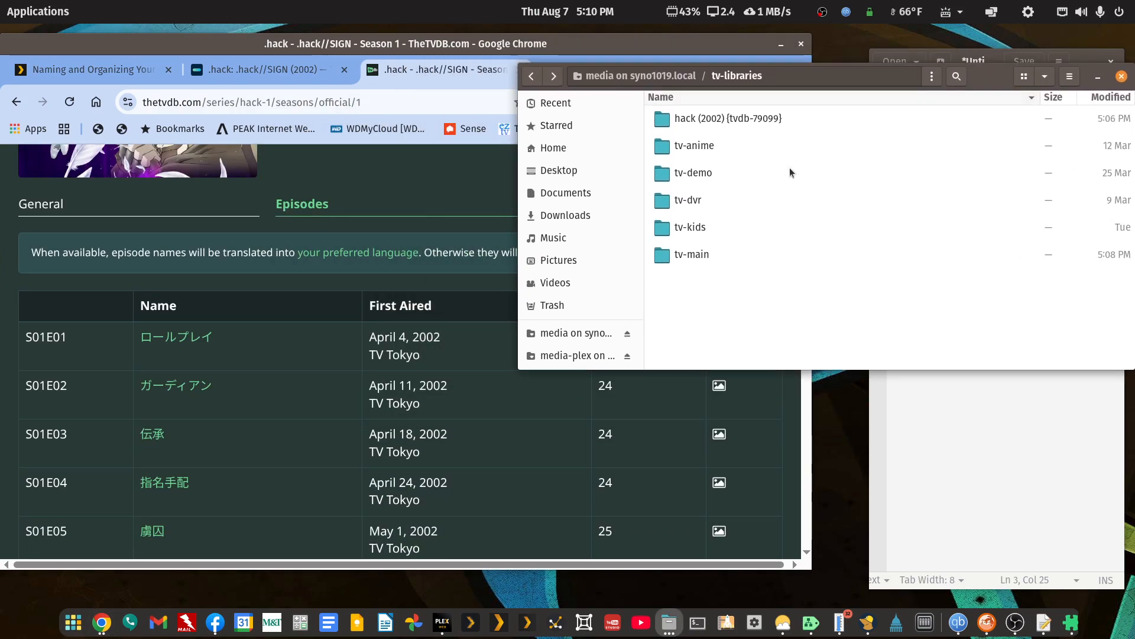
double_click(683, 122)
double_click(683, 122)
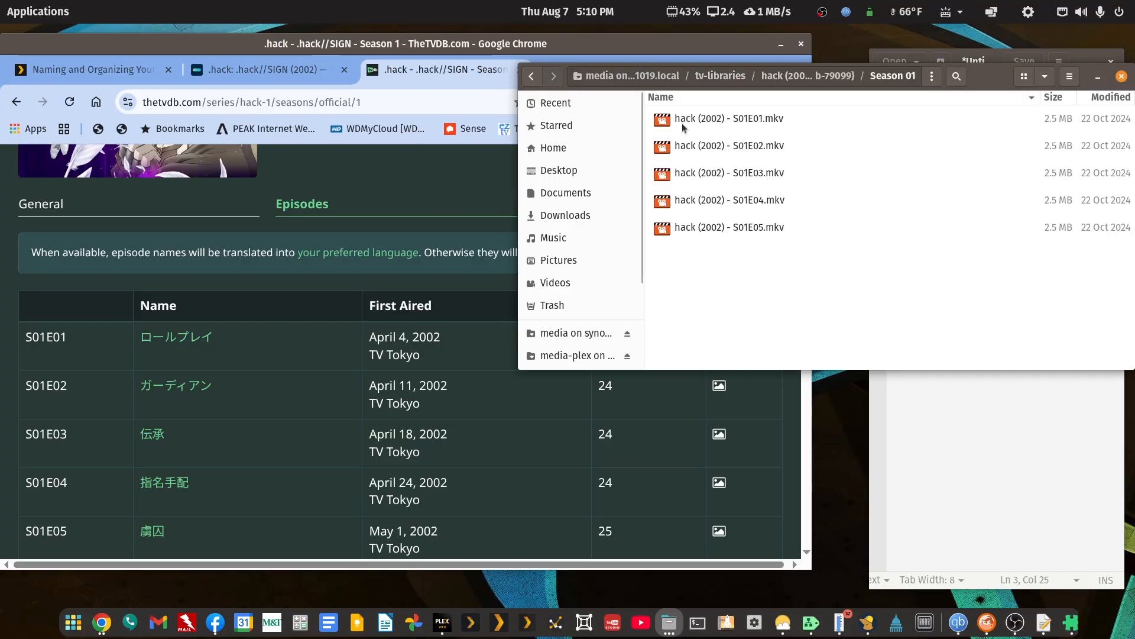
Move all five episode files from Season 01 up into the hack (2002) {tvdb-79099} folder.
left_click(707, 227)
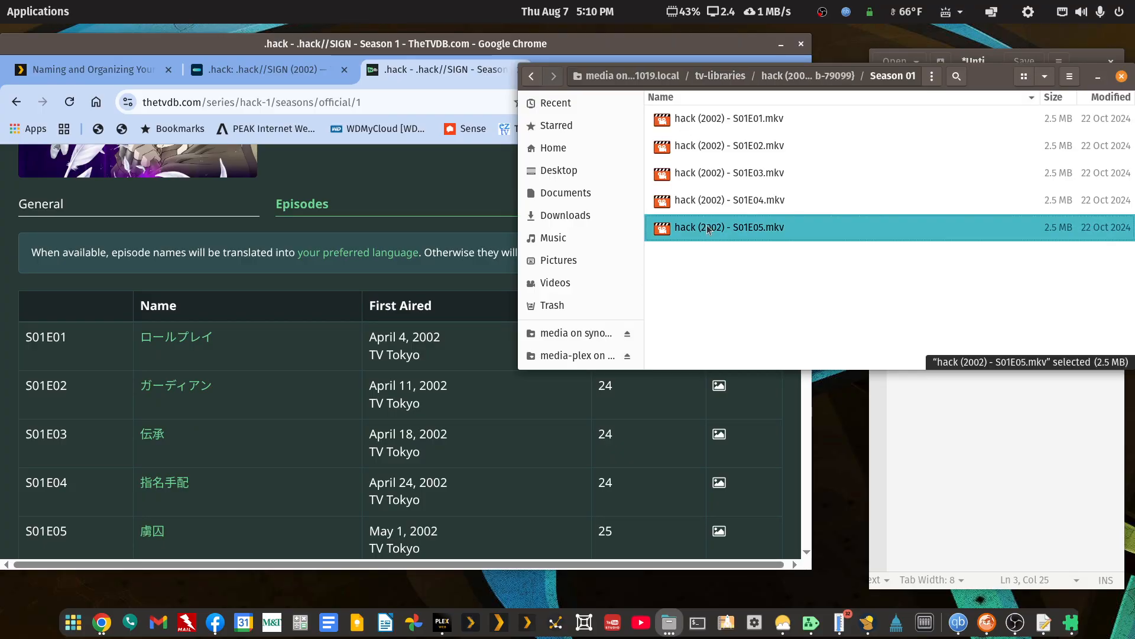
key("shift+Up")
key("shift+Up")
key("shift+Up")
key("shift+Up")
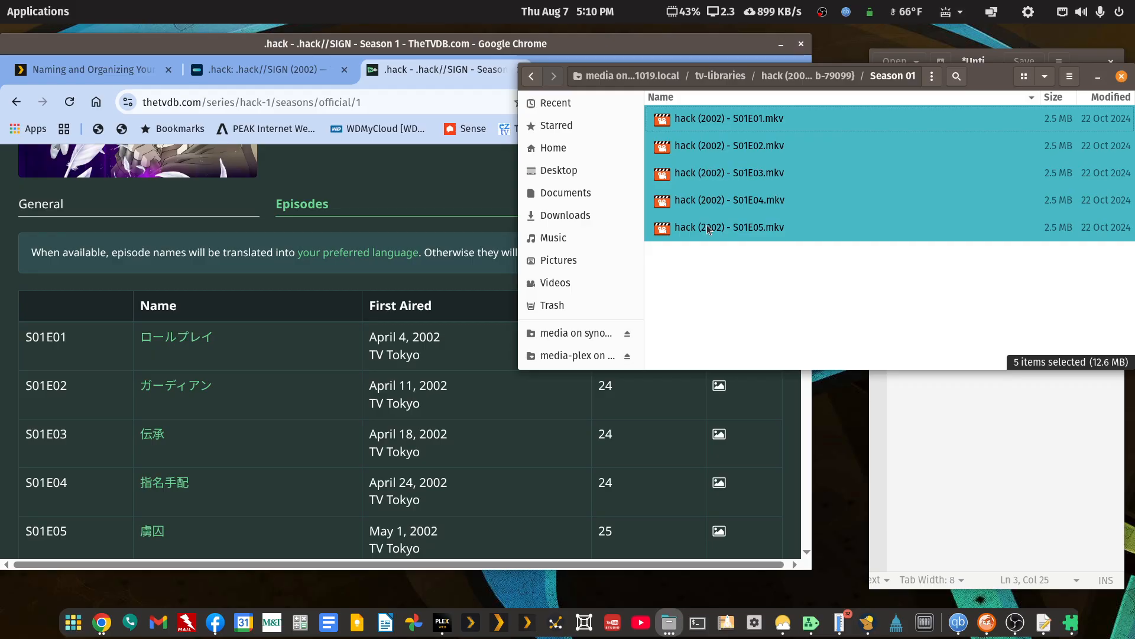
left_click(531, 75)
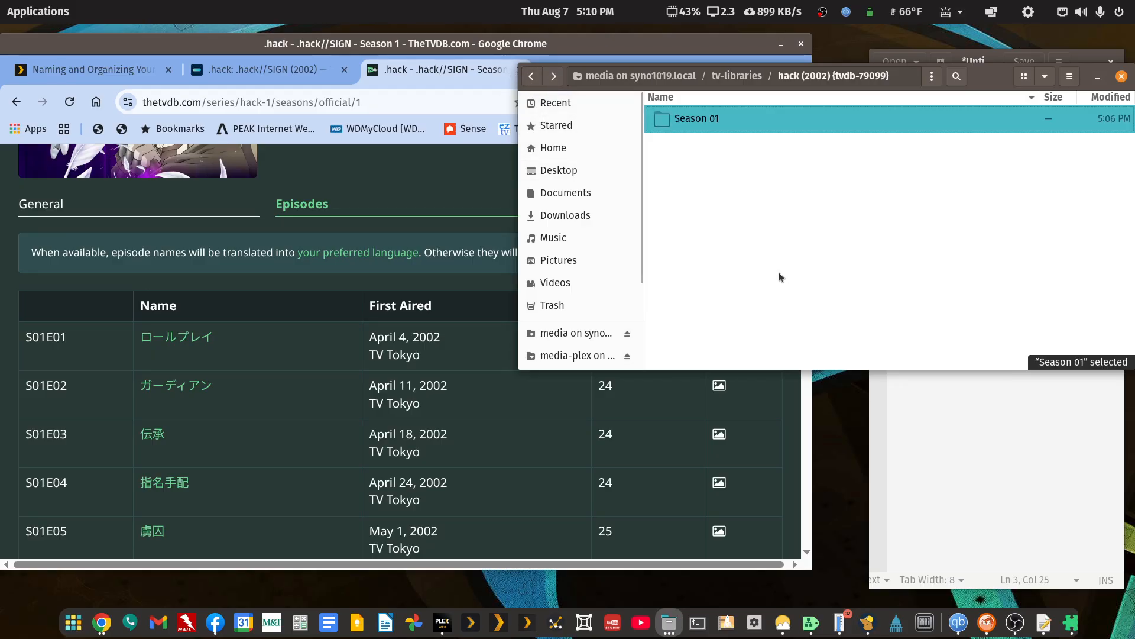
right_click(780, 273)
left_click(796, 314)
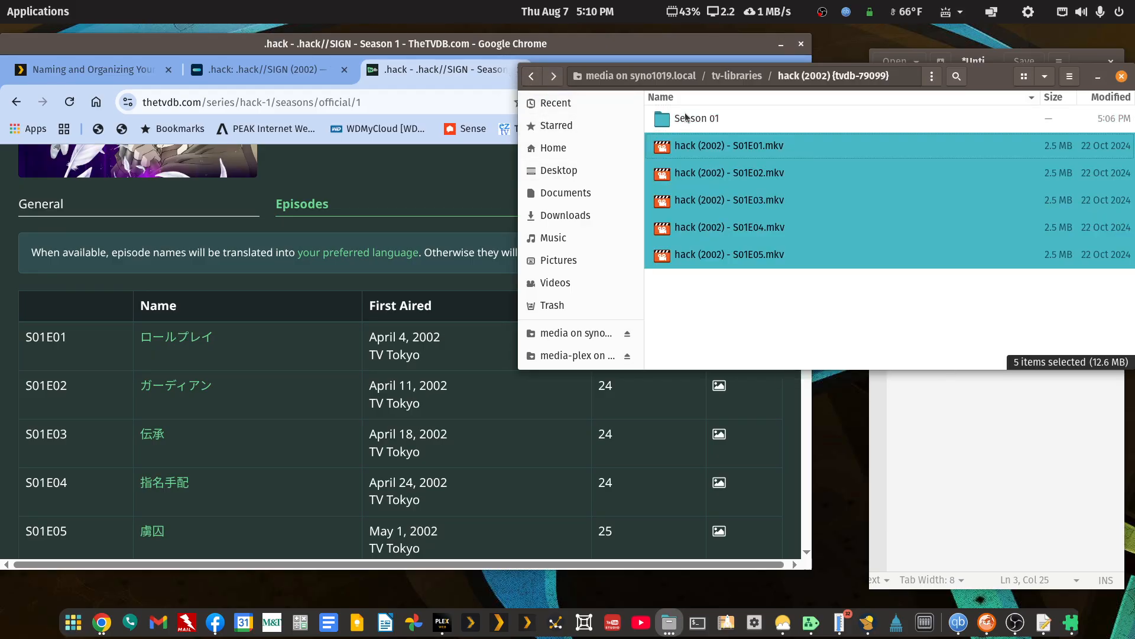
Permanently delete the Season 01 folder from hack (2002) {tvdb-79099}.
left_click(687, 119)
key("shift+Delete")
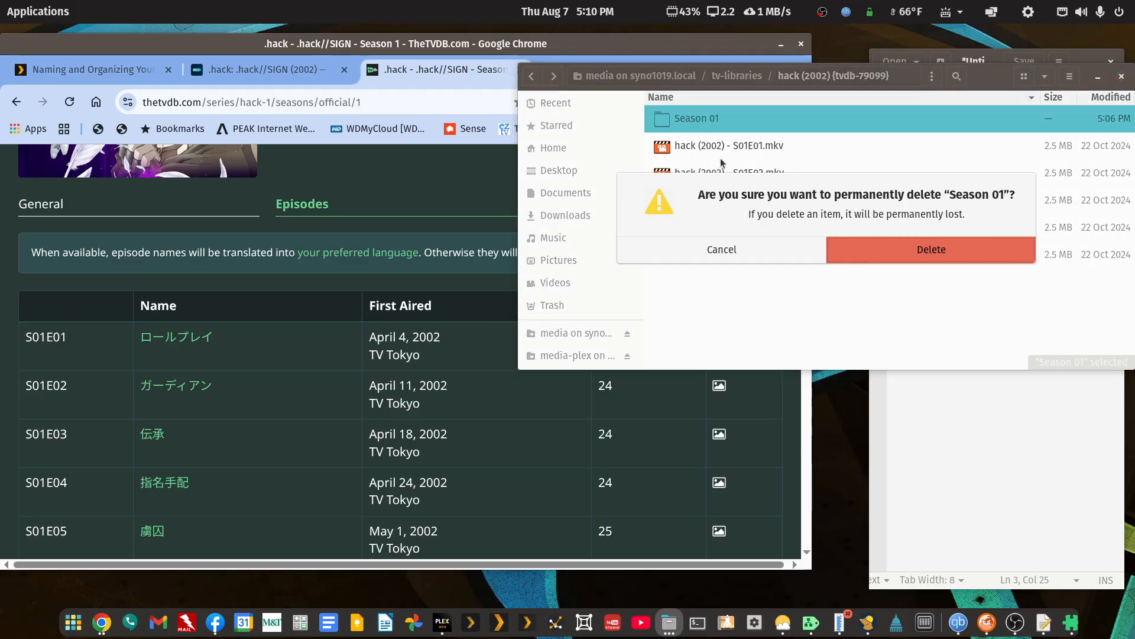
left_click(911, 256)
key("Down")
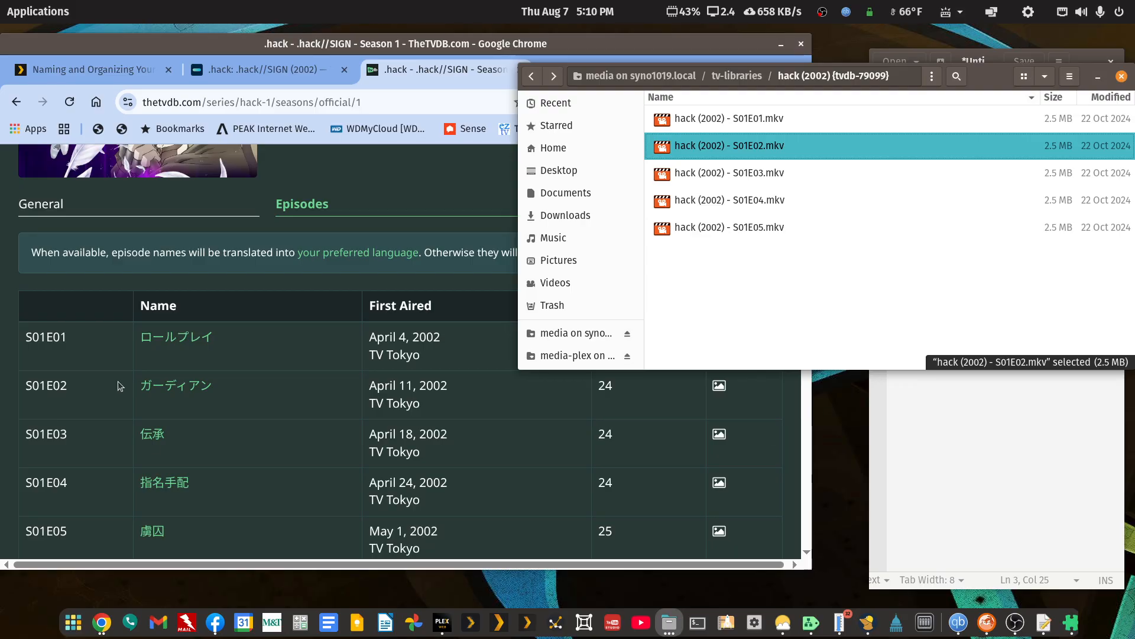
Copy the S01E01 English title from its TheTVDB episode page and rename hack (2002) - S01E01.mkv as Role Play.mkv.
left_click(168, 340)
left_click_drag(464, 324, 270, 319)
key("ctrl+c")
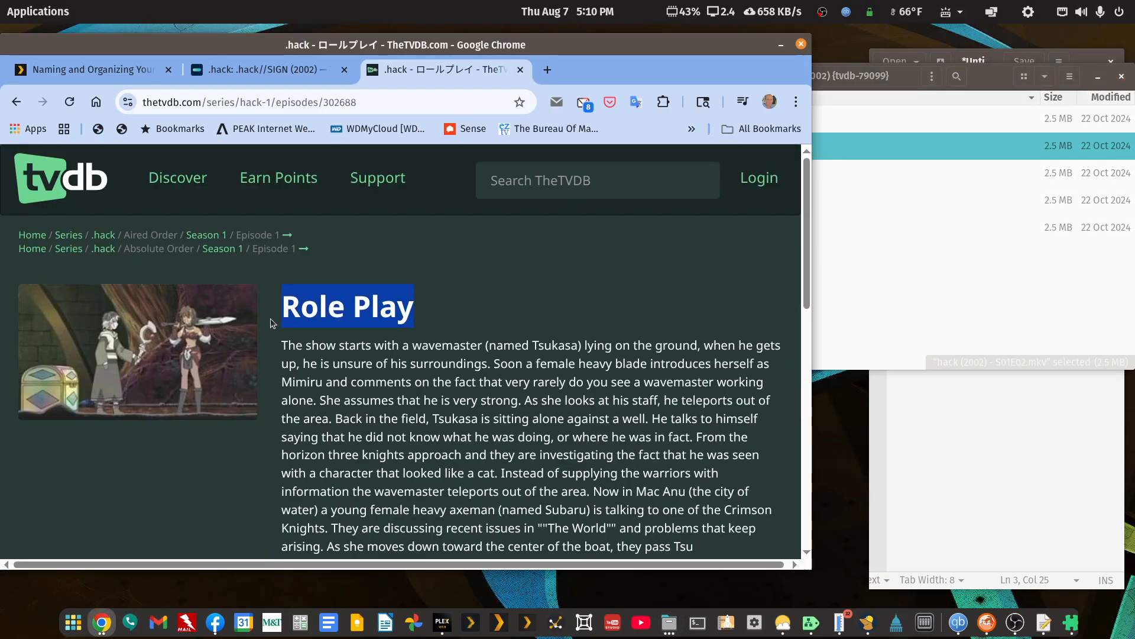
left_click(987, 81)
right_click(732, 120)
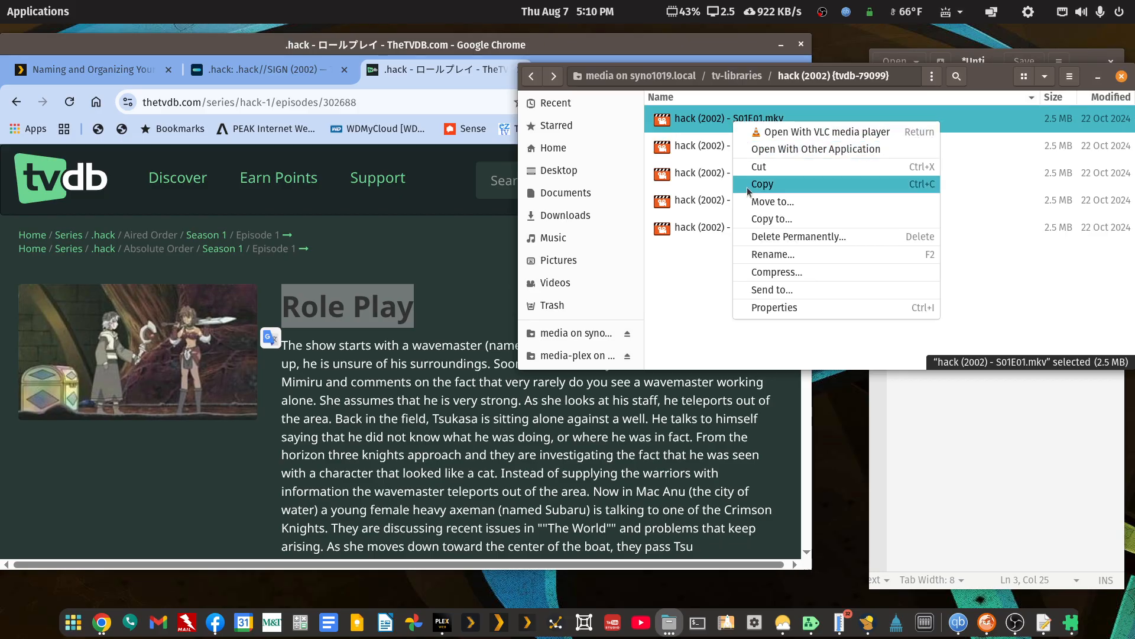
left_click(697, 225)
right_click(739, 122)
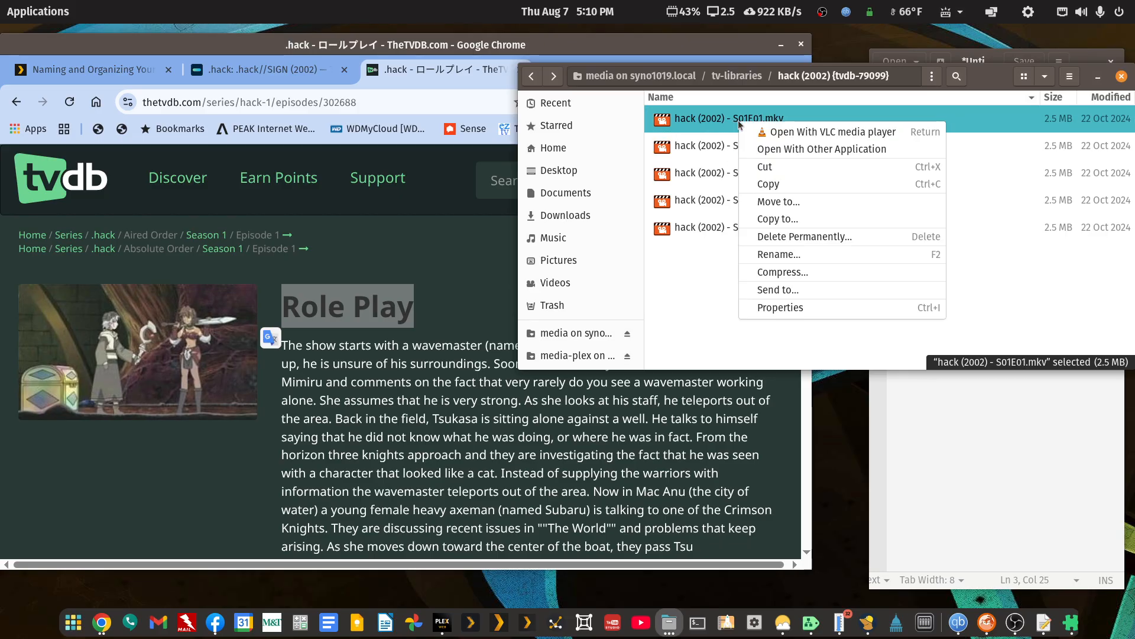
left_click(766, 254)
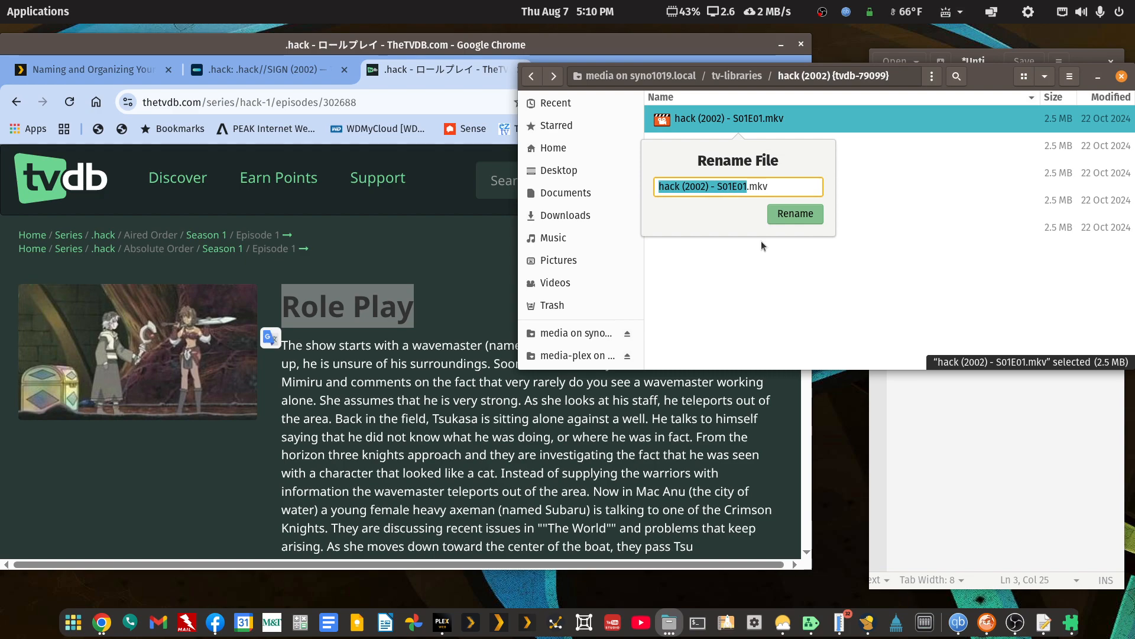
key("ctrl+v")
key("Return")
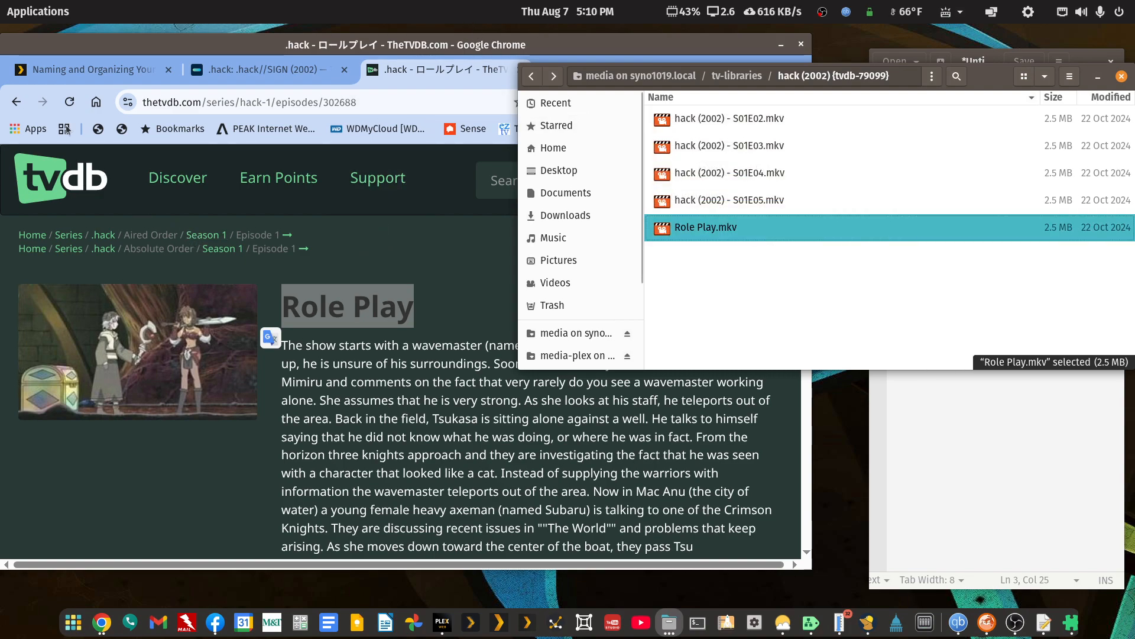
Copy the S01E02 English title from its TheTVDB episode page and rename hack (2002) - S01E02.mkv as Guardian.mkv.
left_click(17, 102)
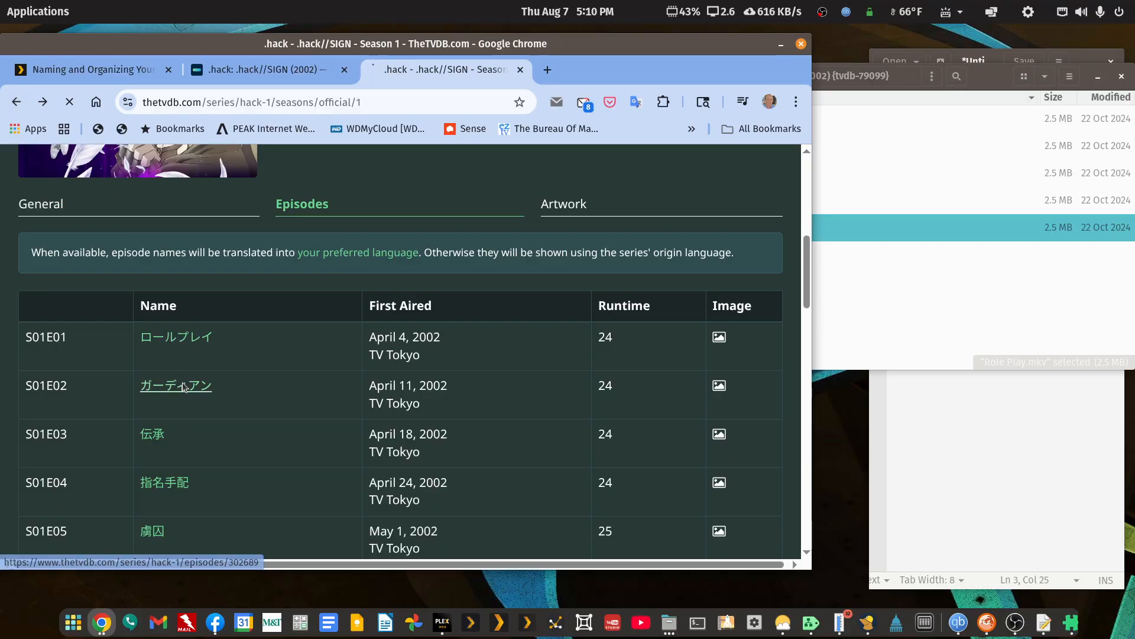
left_click(180, 383)
left_click_drag(479, 331, 234, 294)
key("ctrl+c")
left_click(977, 77)
right_click(742, 122)
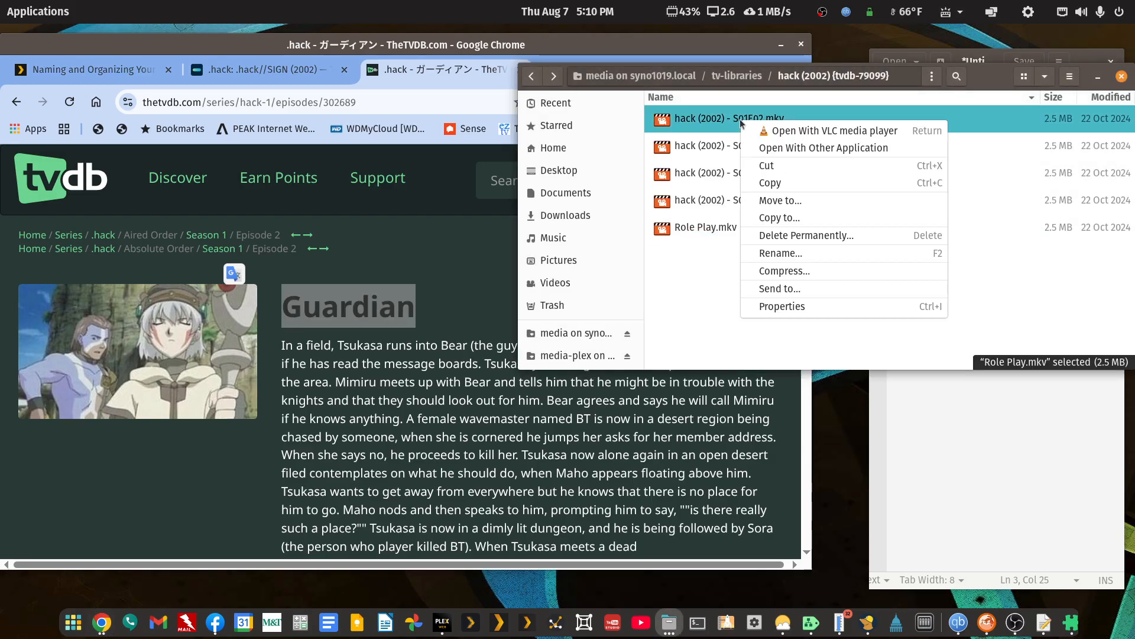
left_click(772, 254)
key("ctrl+v")
key("Return")
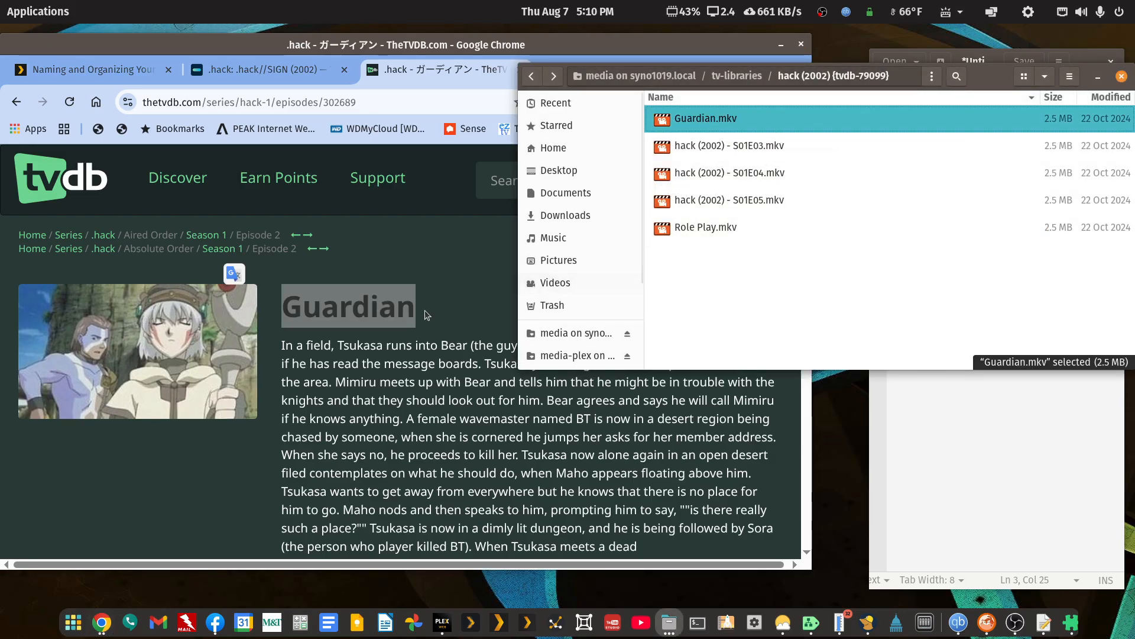
Copy the S01E03 English title from its TheTVDB episode page and rename hack (2002) - S01E03.mkv as Folklore.mkv.
left_click(16, 102)
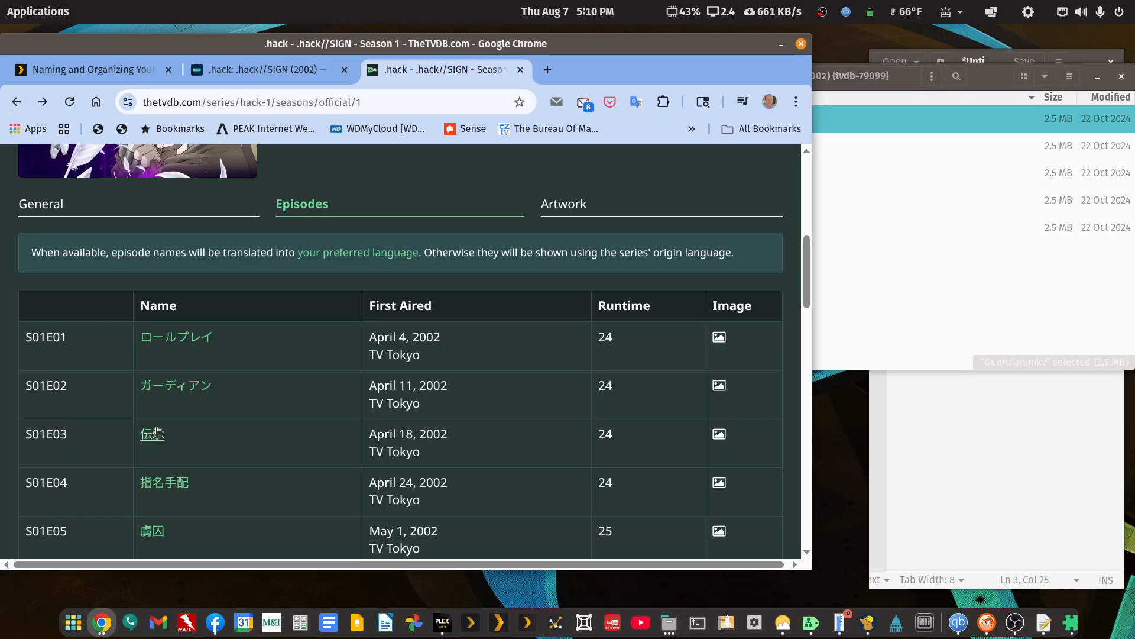
left_click(158, 438)
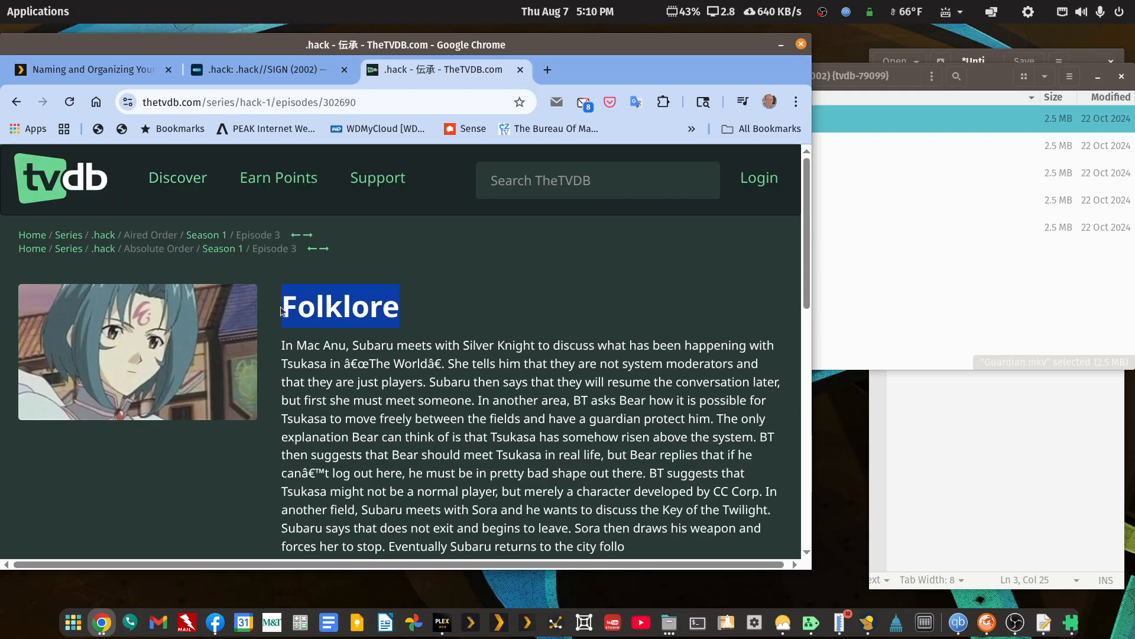
left_click(1058, 329)
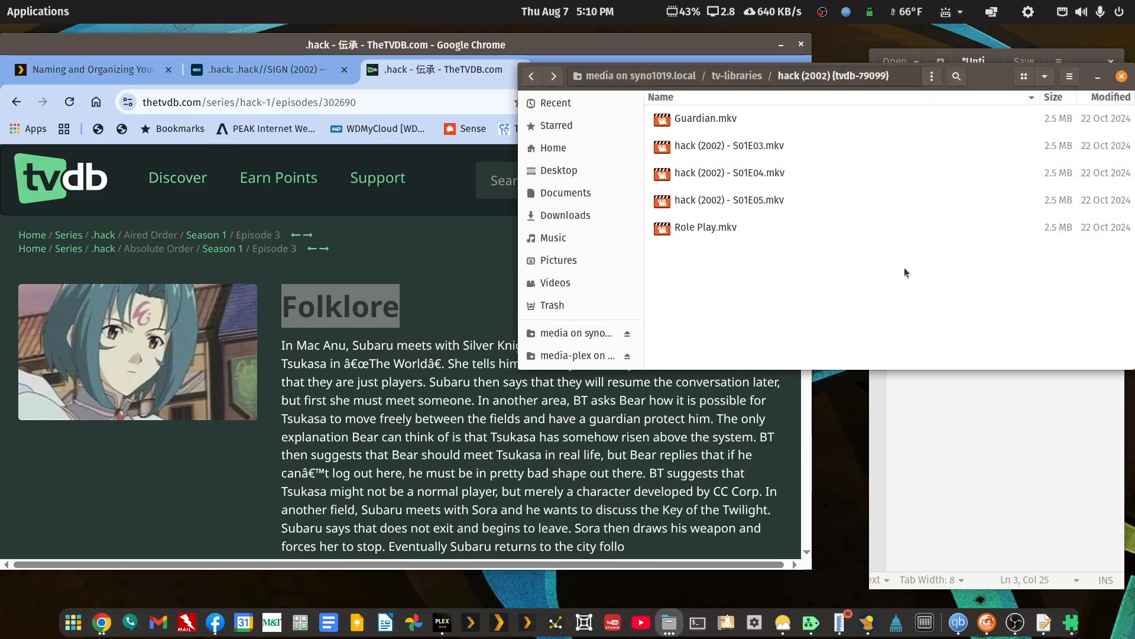
right_click(718, 146)
left_click(758, 277)
type("Folklore")
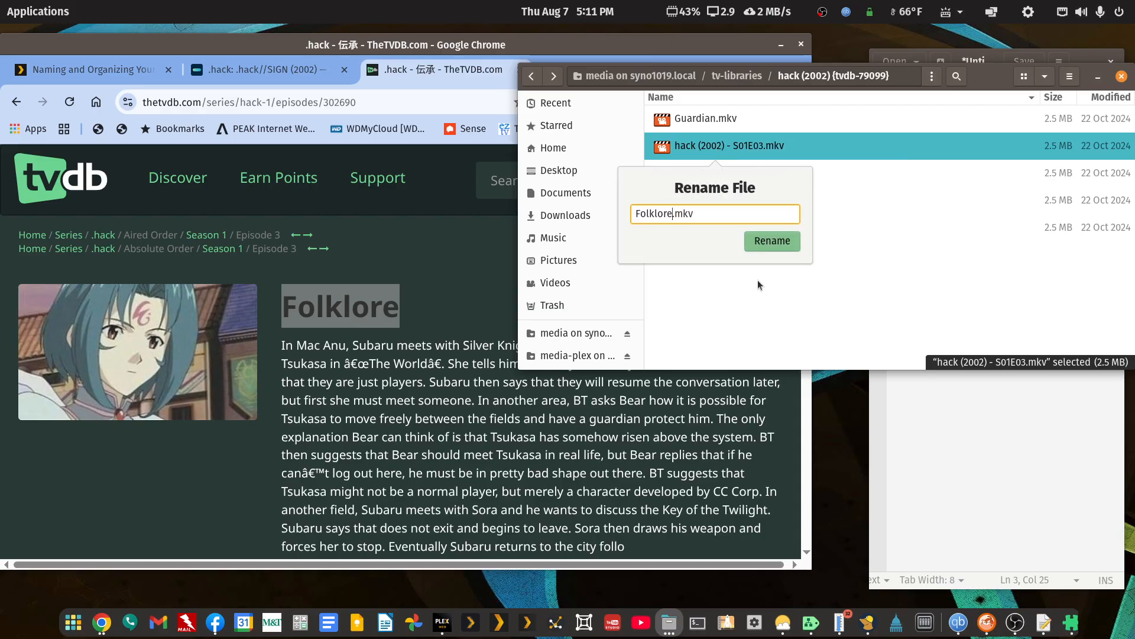
key("Return")
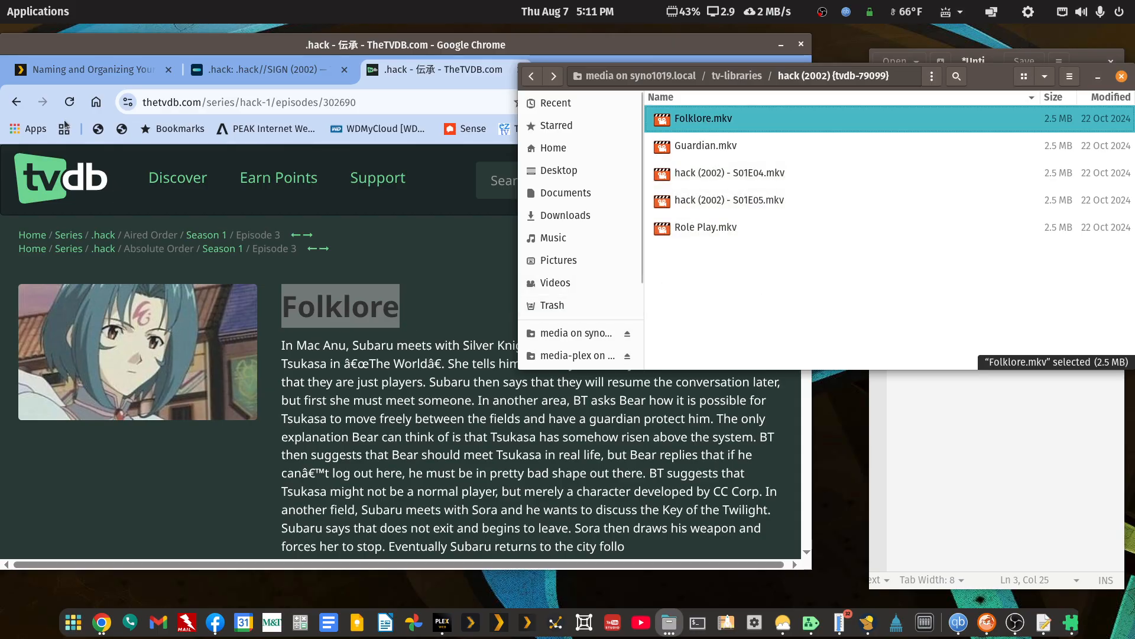
Copy the S01E04 English title from its TheTVDB episode page and rename hack (2002) - S01E04.mkv as Wanted.mkv.
left_click(16, 102)
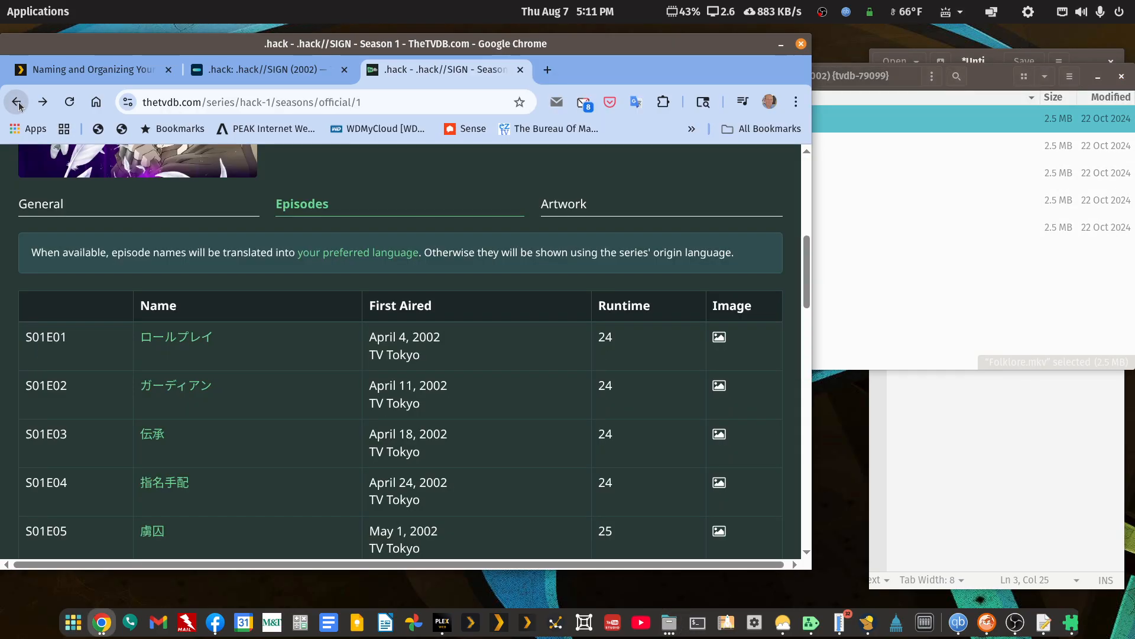
left_click(183, 485)
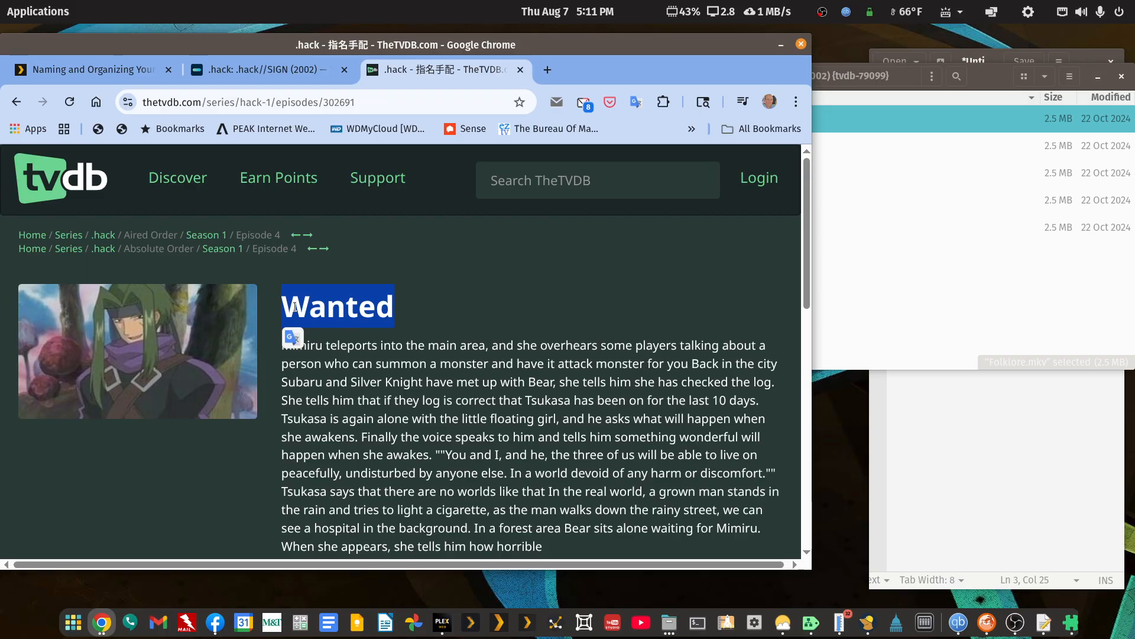
left_click(901, 239)
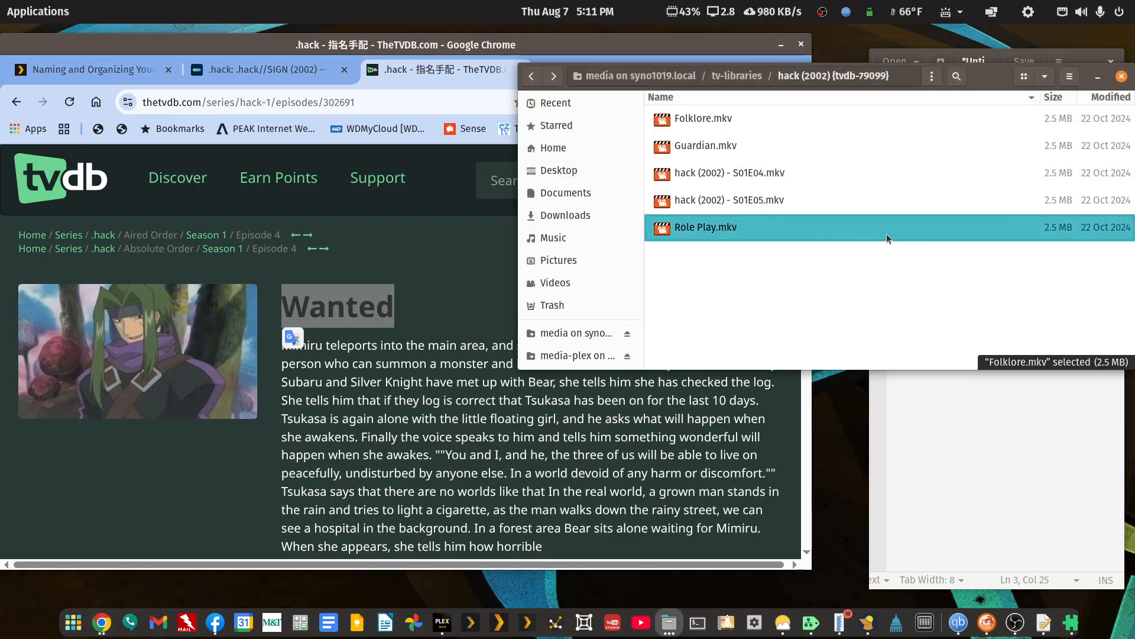
right_click(691, 175)
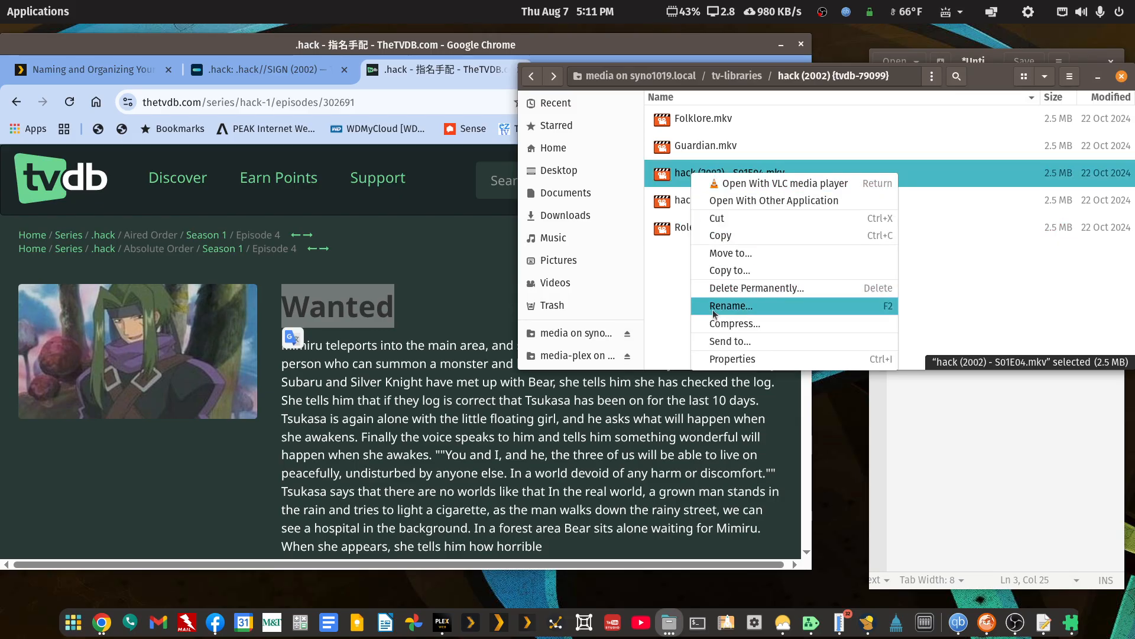
left_click(712, 309)
type("Wanted")
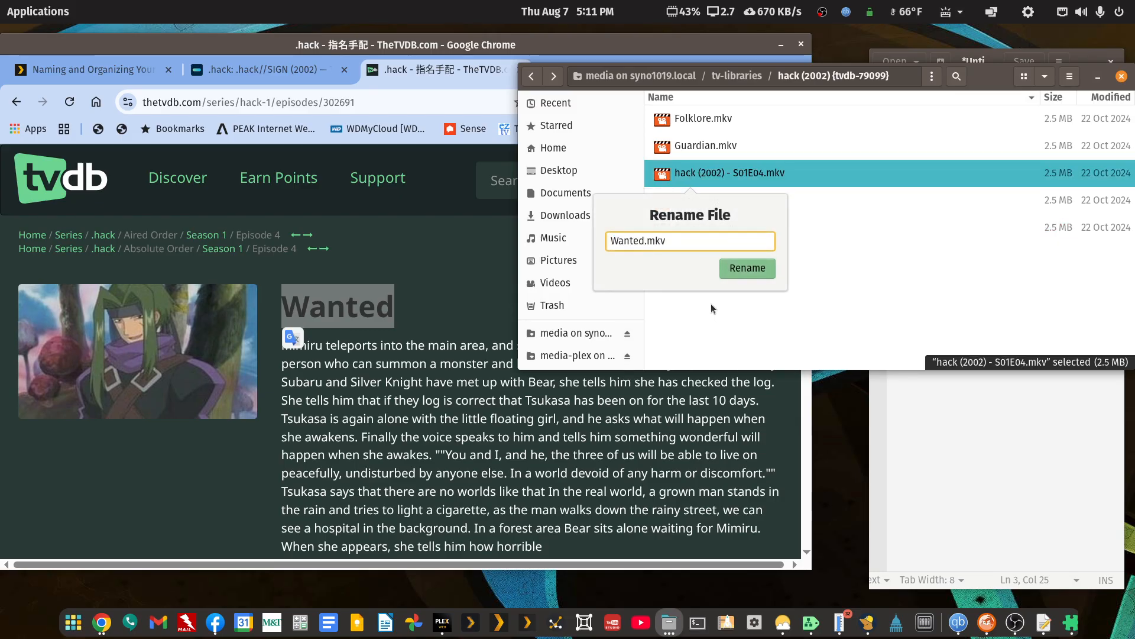
key("Return")
Copy the S01E05 English title from its TheTVDB episode page and rename Wanted.mkv as Captured.mkv, without the leading line break.
left_click(16, 101)
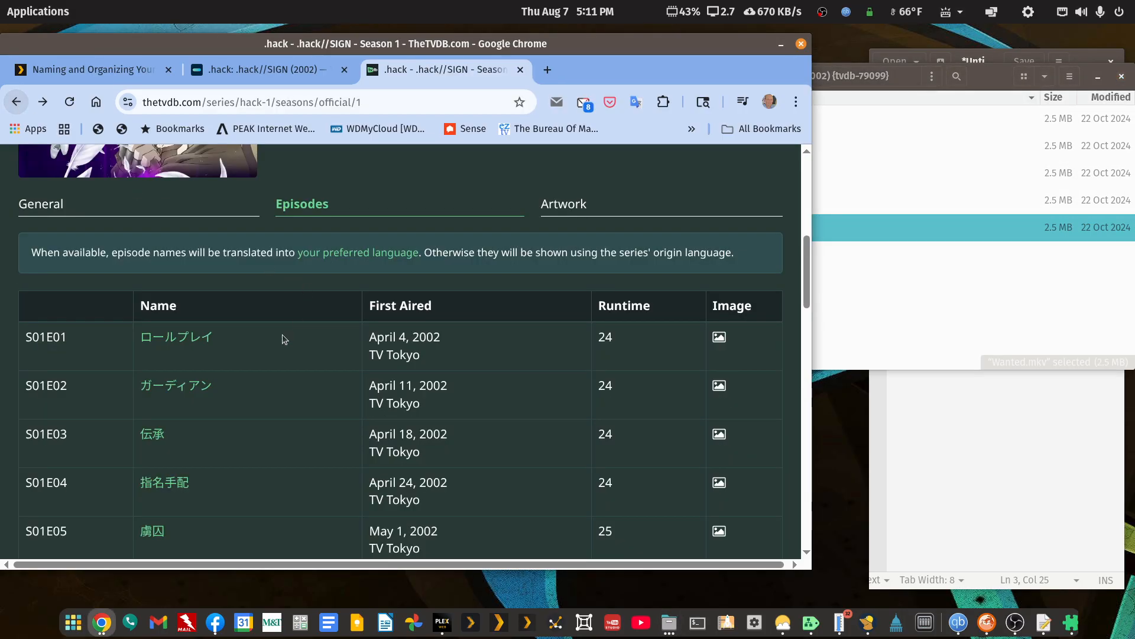
left_click(163, 531)
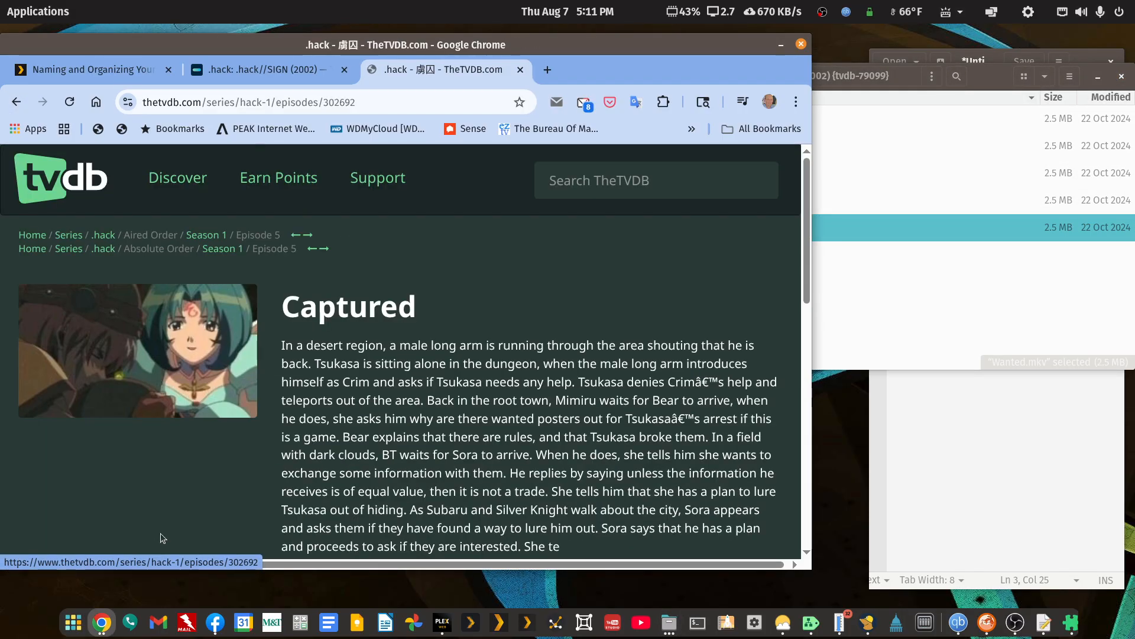
left_click_drag(482, 304, 278, 300)
key("ctrl+c")
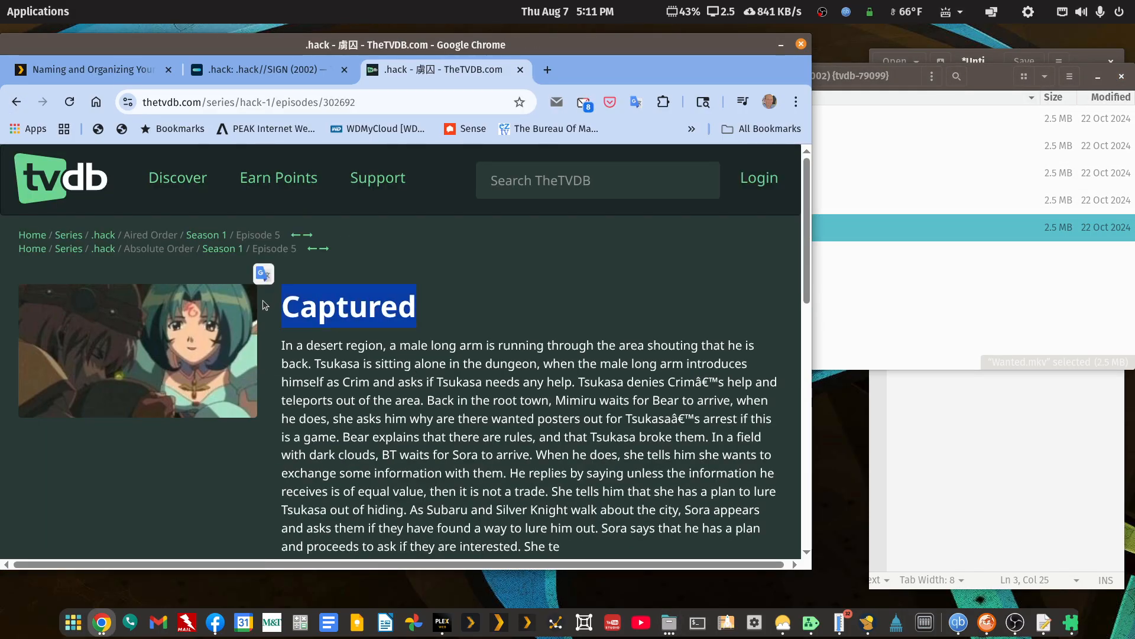
left_click(1003, 79)
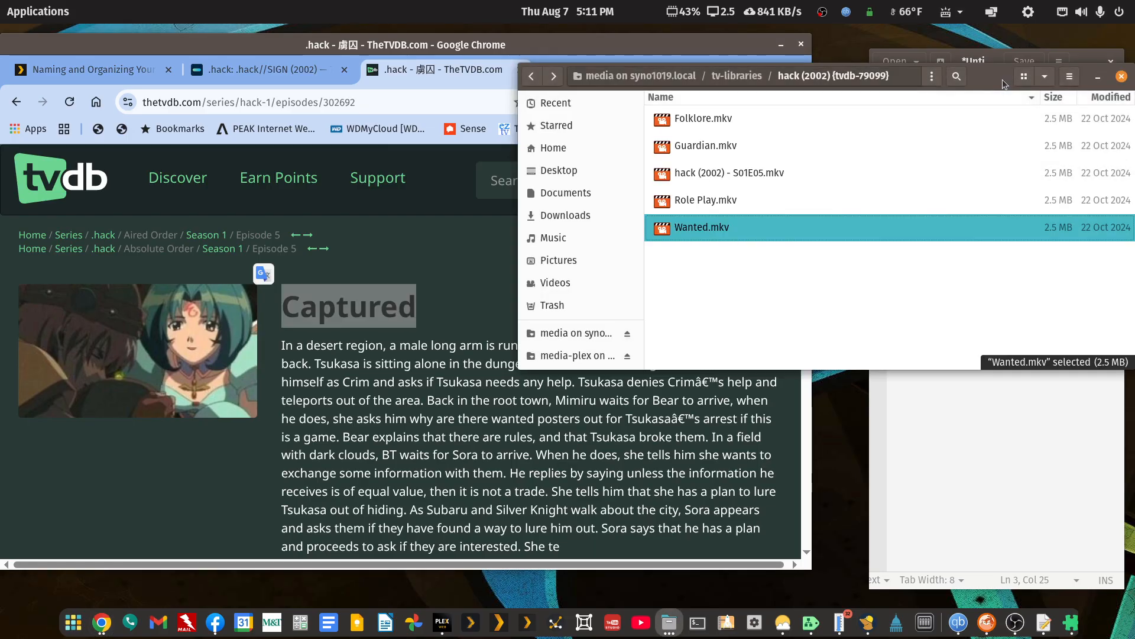
right_click(674, 230)
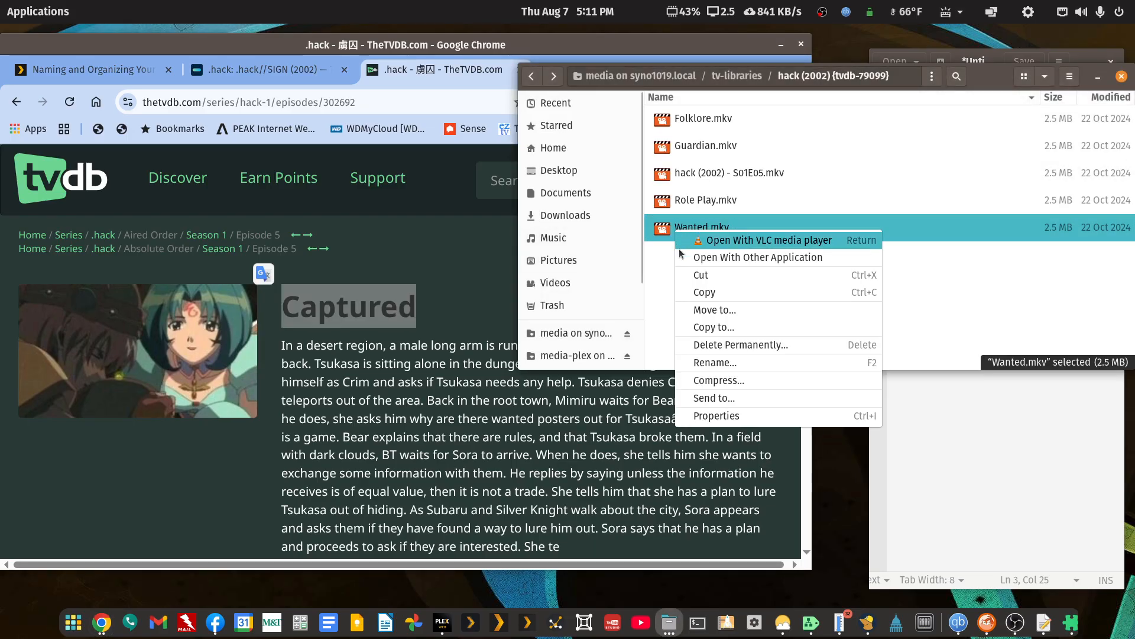
left_click(700, 368)
key("ctrl+v")
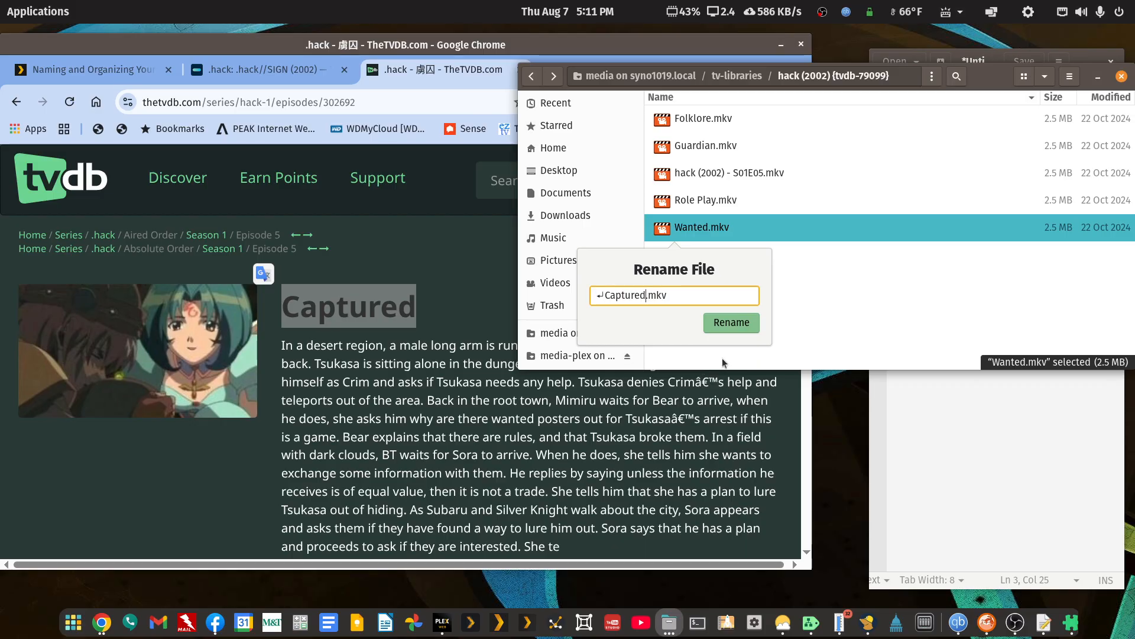
key("Home")
key("Delete")
left_click(751, 322)
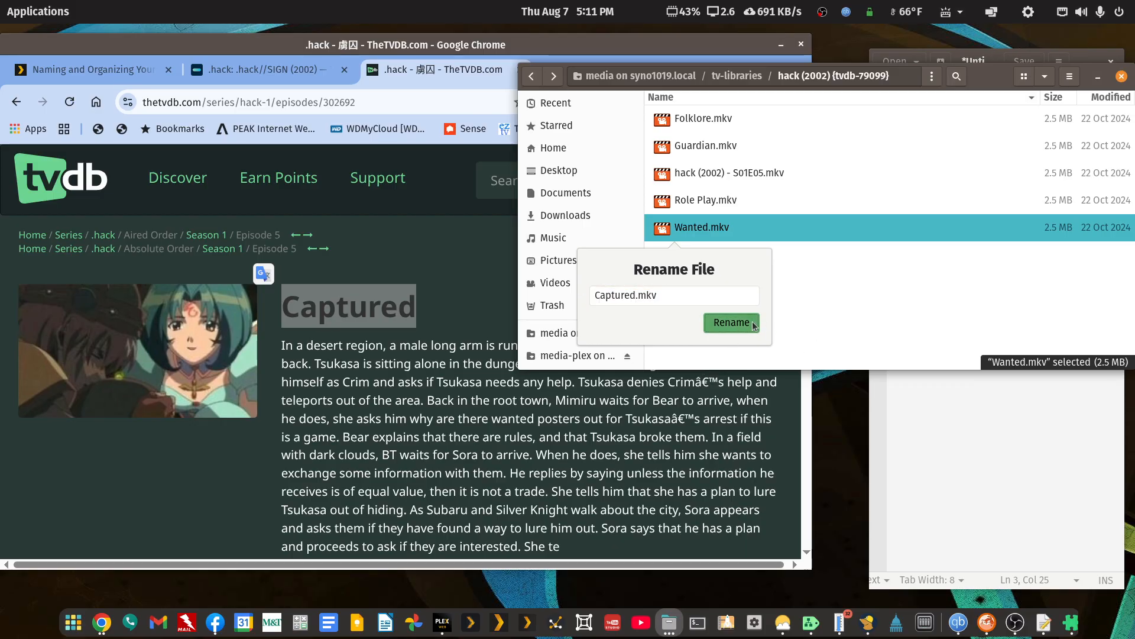
Return to tv-libraries and remove the {tvdb-79099} tag from the series folder's name, leaving hack (2002).
left_click(531, 76)
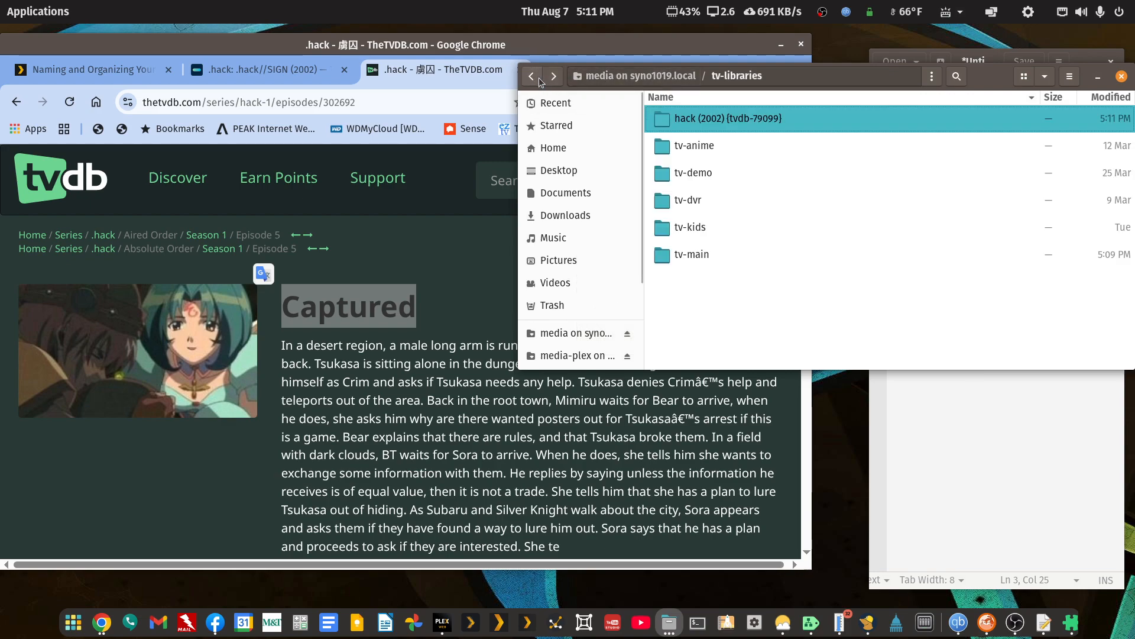
right_click(746, 118)
left_click(776, 288)
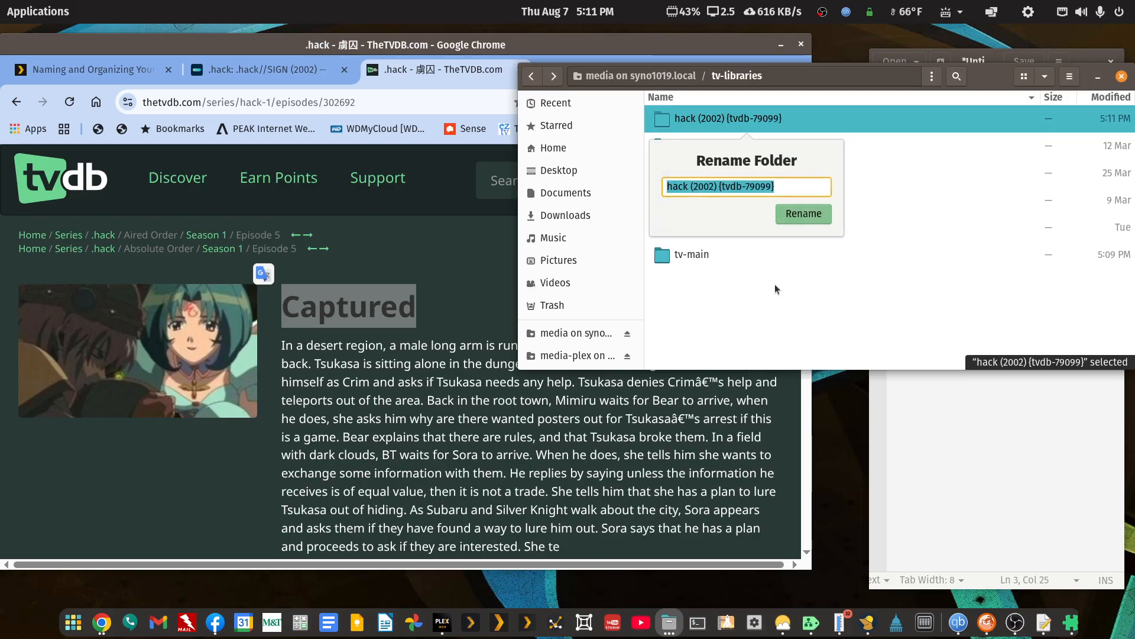
key("End")
key("shift+Left")
key("shift+Left")
key("shift+Left")
key("shift+Left")
key("shift+Left")
key("shift+Left")
key("shift+Left")
key("shift+Left")
key("shift+Left")
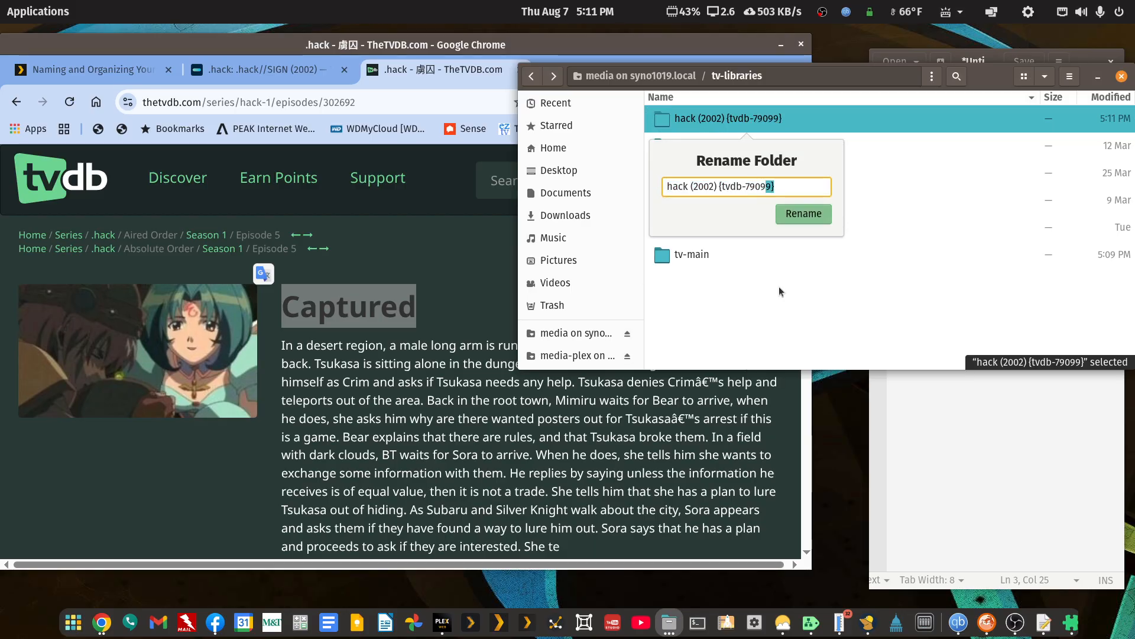
key("shift+Left")
key("shift+Left")
key("shift+Left")
key("shift+Left")
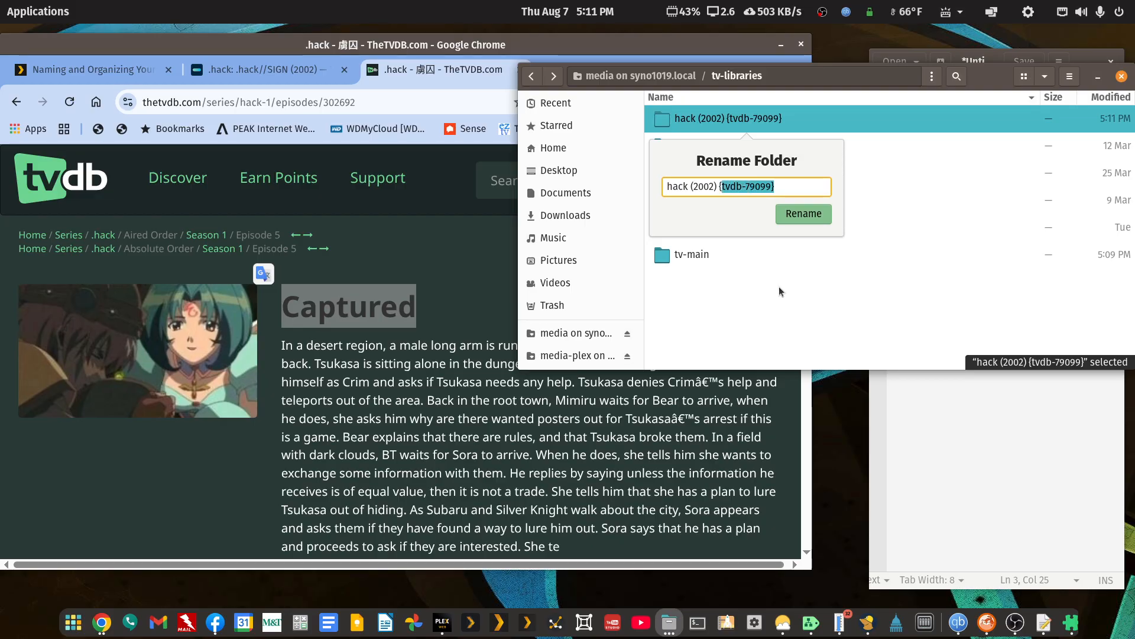
key("BackSpace")
key("Return")
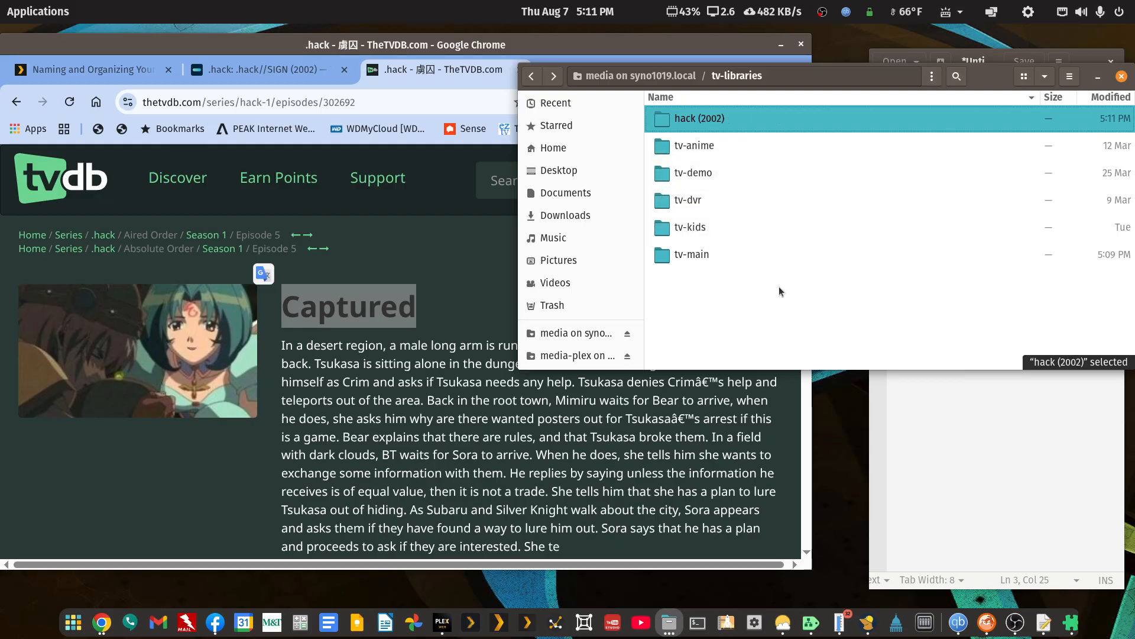
Minimize the browser, open the hack (2002) folder with FileBot and maximize the FileBot window.
left_click(779, 46)
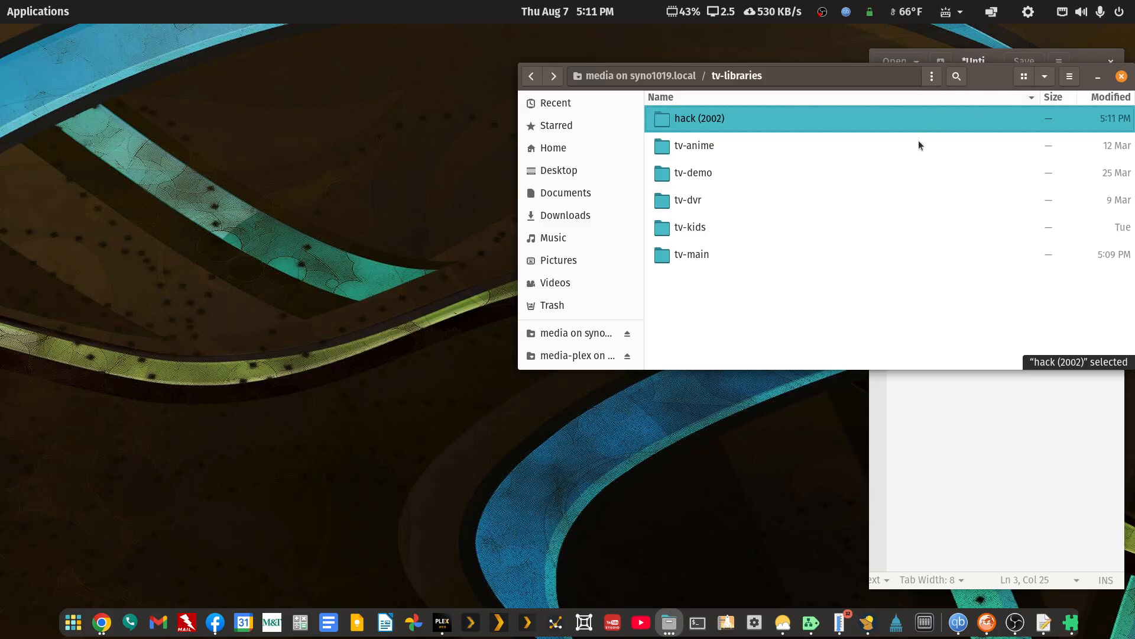
right_click(708, 119)
left_click(735, 147)
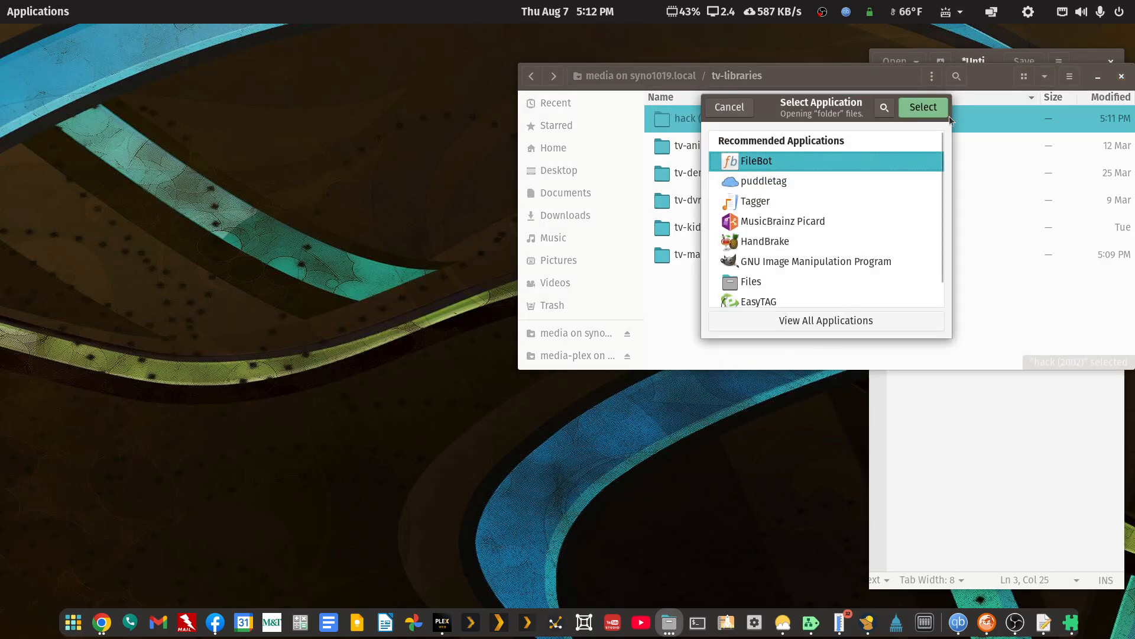
left_click(924, 114)
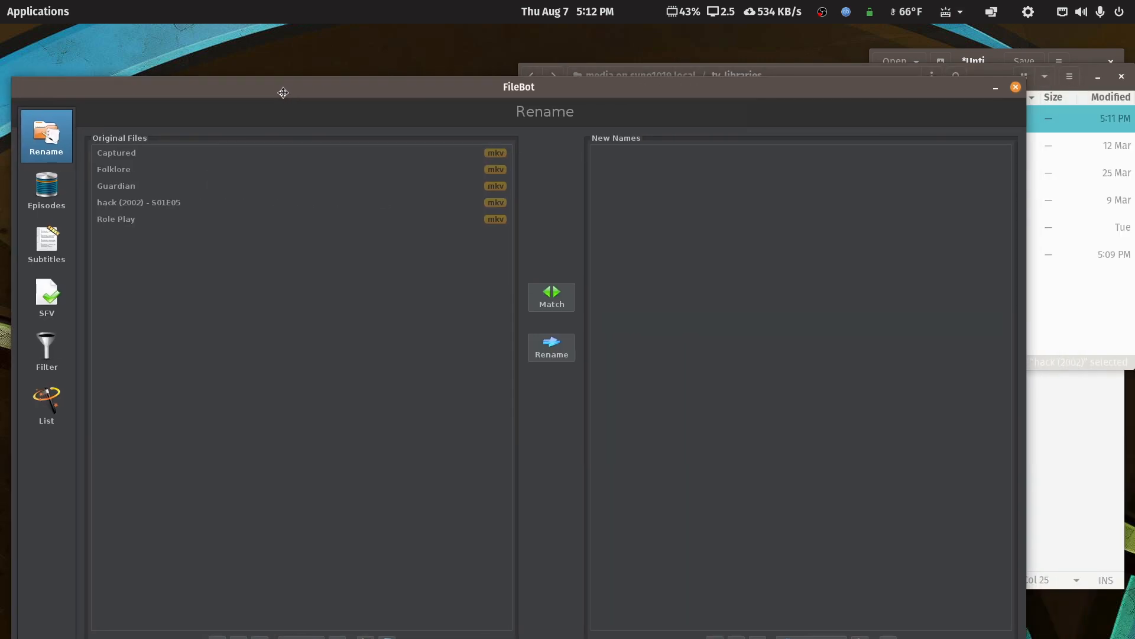
double_click(343, 51)
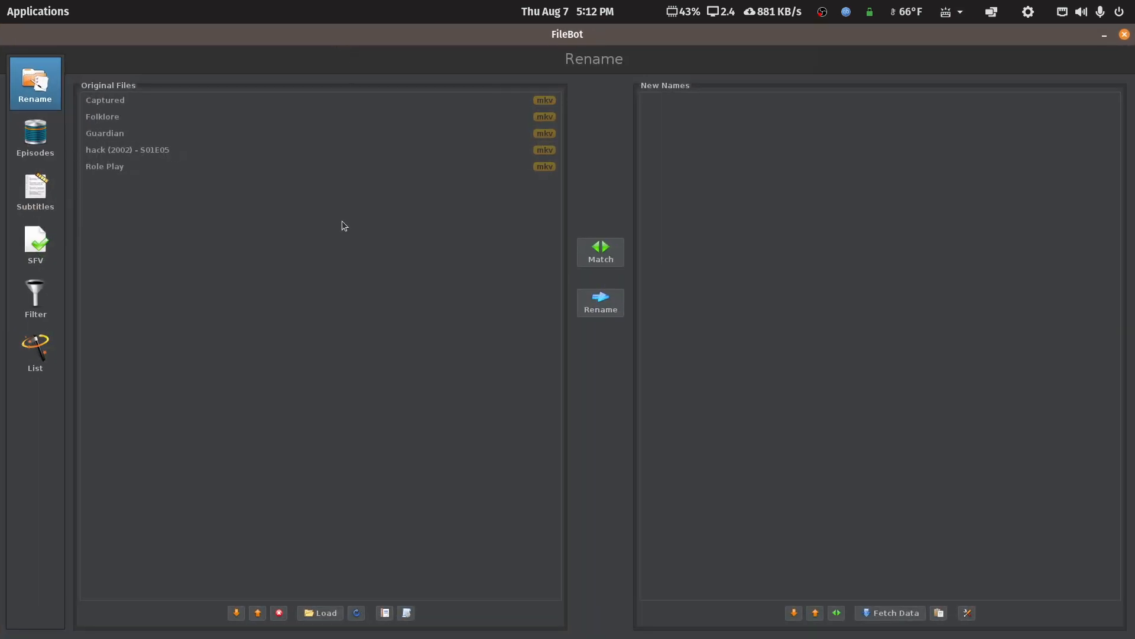
Apply the Organize Episodes for Plex preset to the loaded files, choose .hack as the series match and inspect the proposed names.
left_click(406, 612)
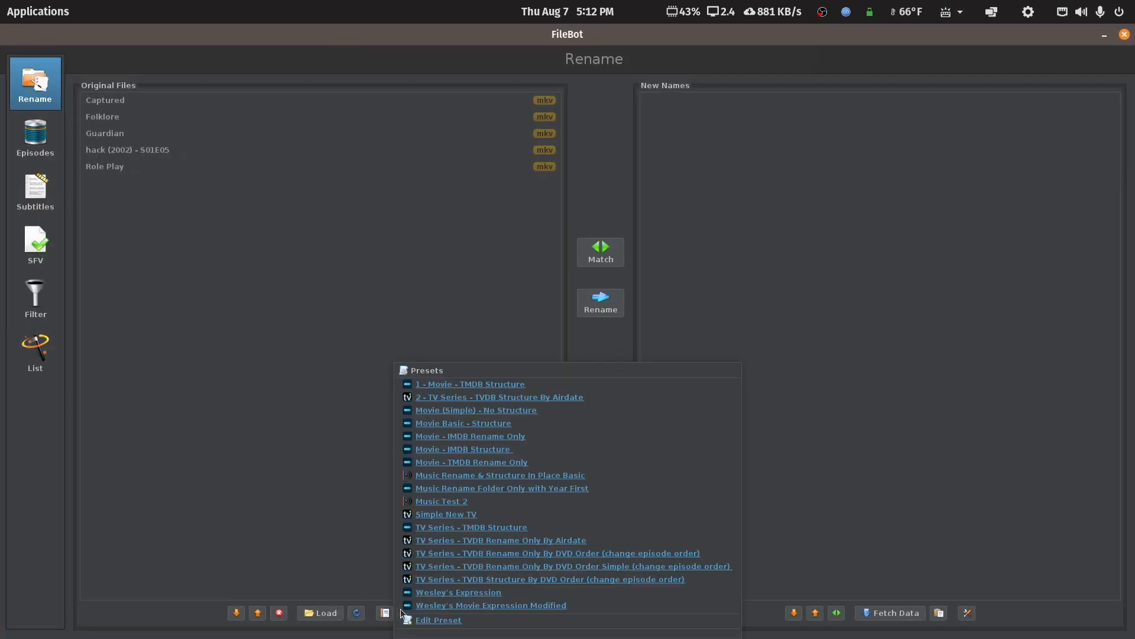
left_click(318, 533)
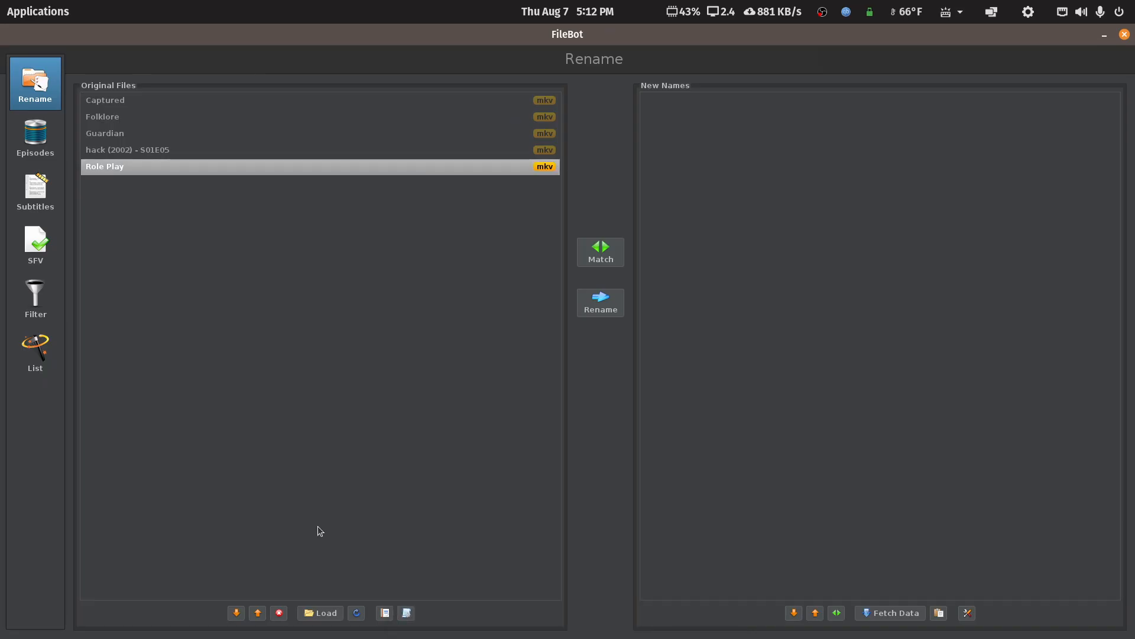
left_click(406, 613)
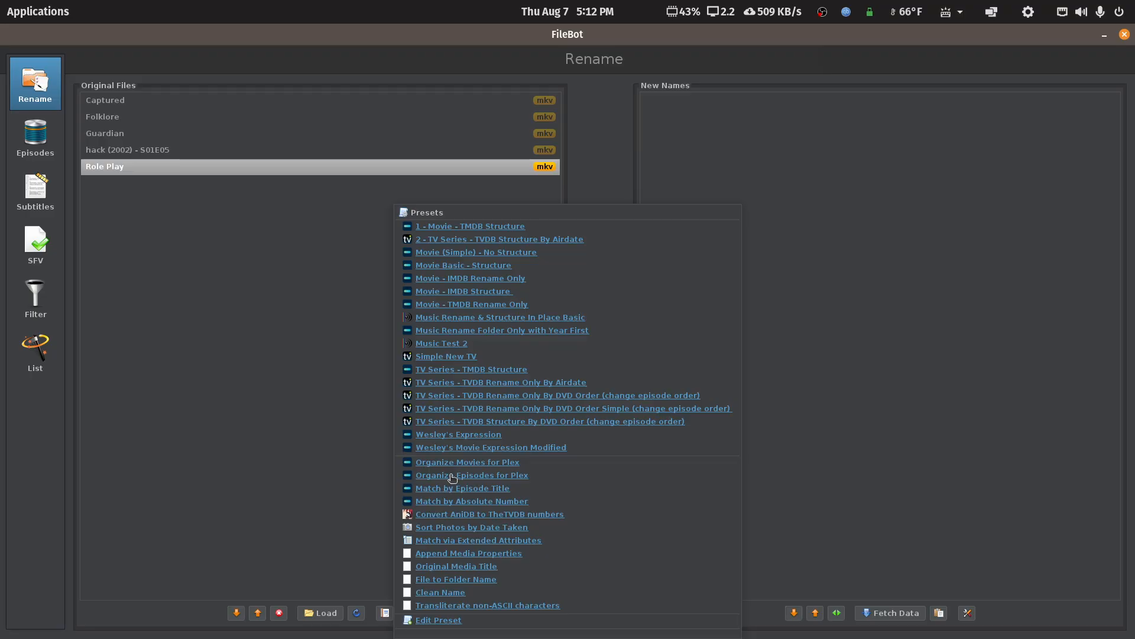
left_click(452, 476)
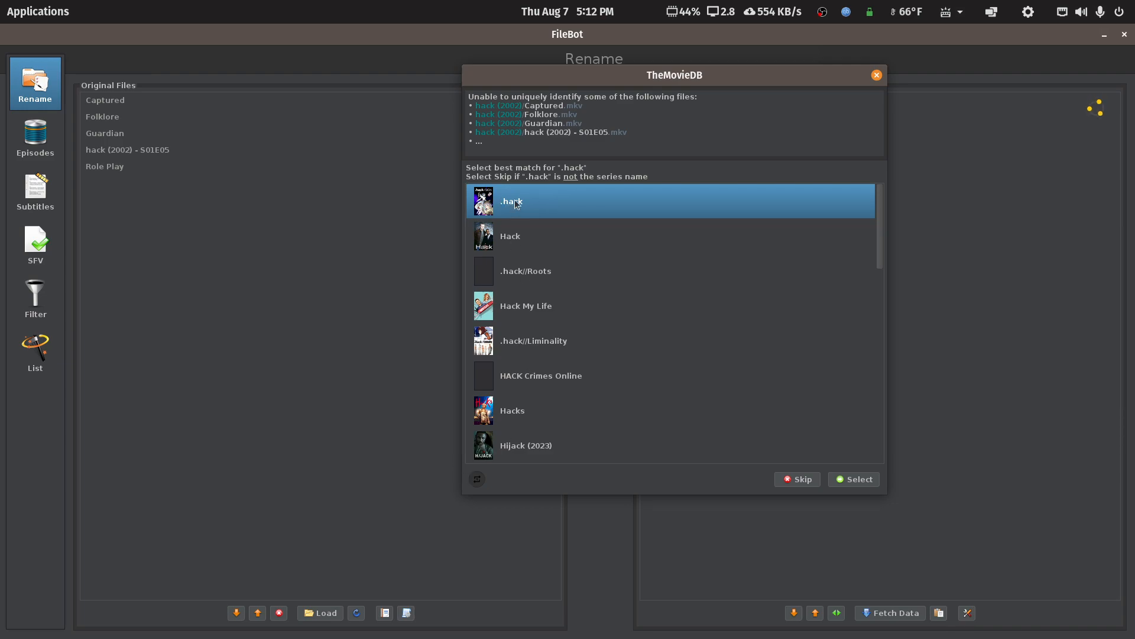
mouse_move(516, 204)
left_click(869, 478)
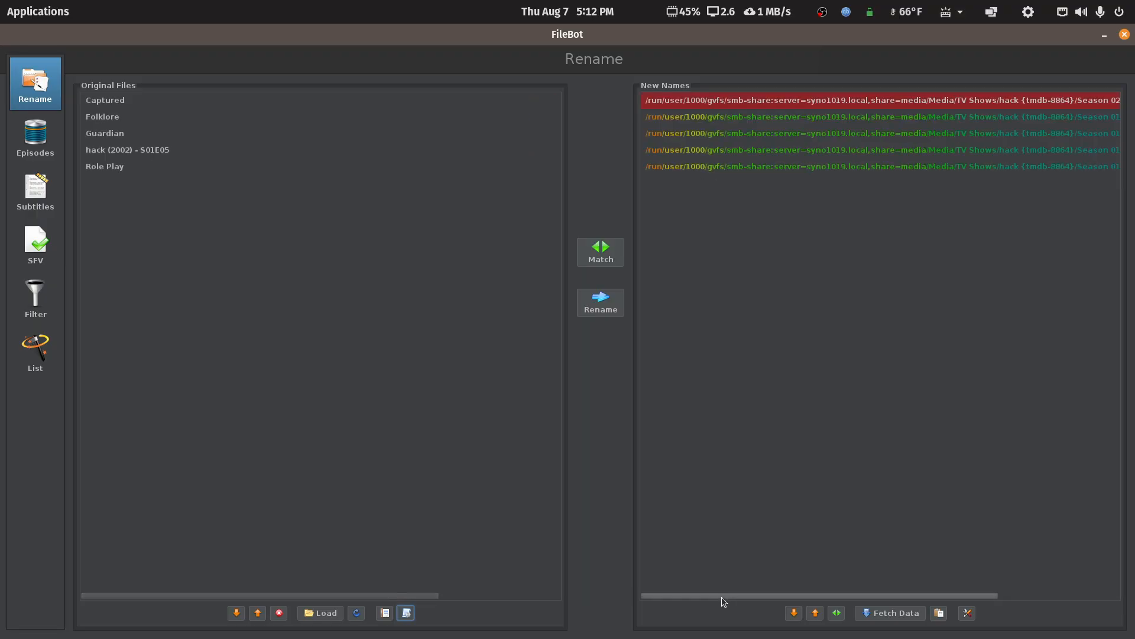
left_click_drag(722, 596, 935, 584)
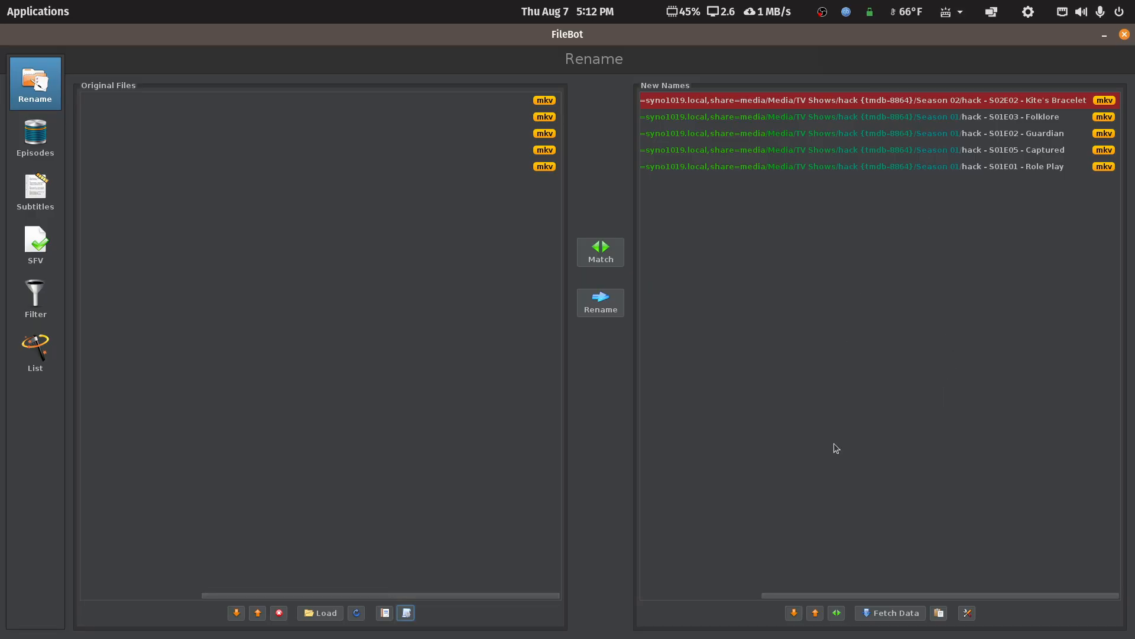
Review the original file names against the proposed ones, close FileBot without renaming and open the hack (2002) folder.
left_click_drag(837, 598, 639, 567)
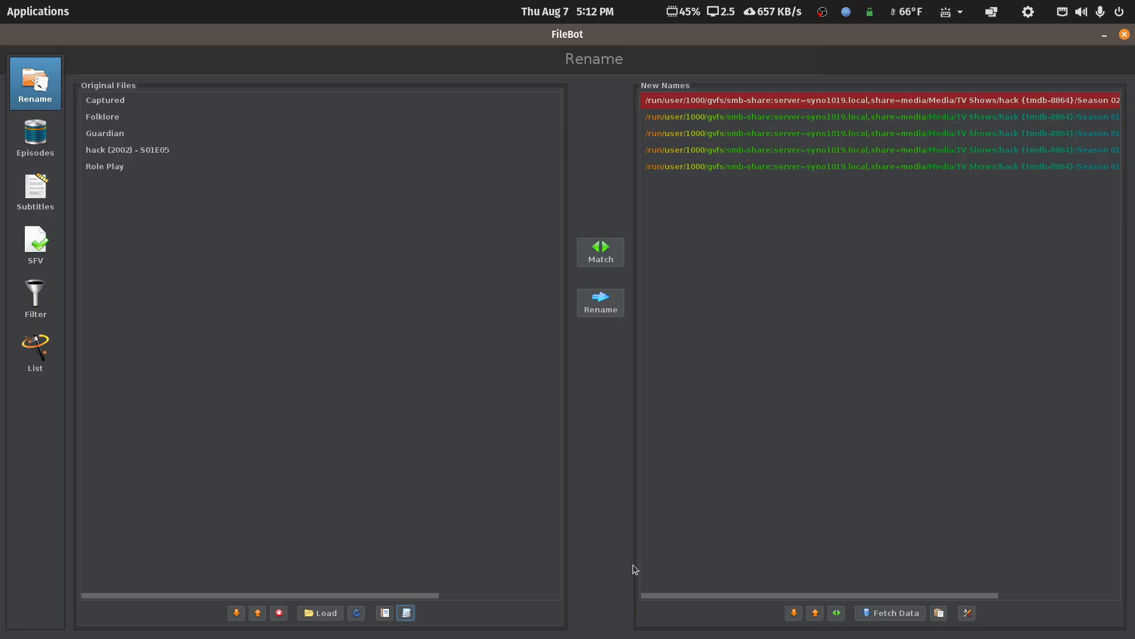
left_click_drag(633, 564, 595, 544)
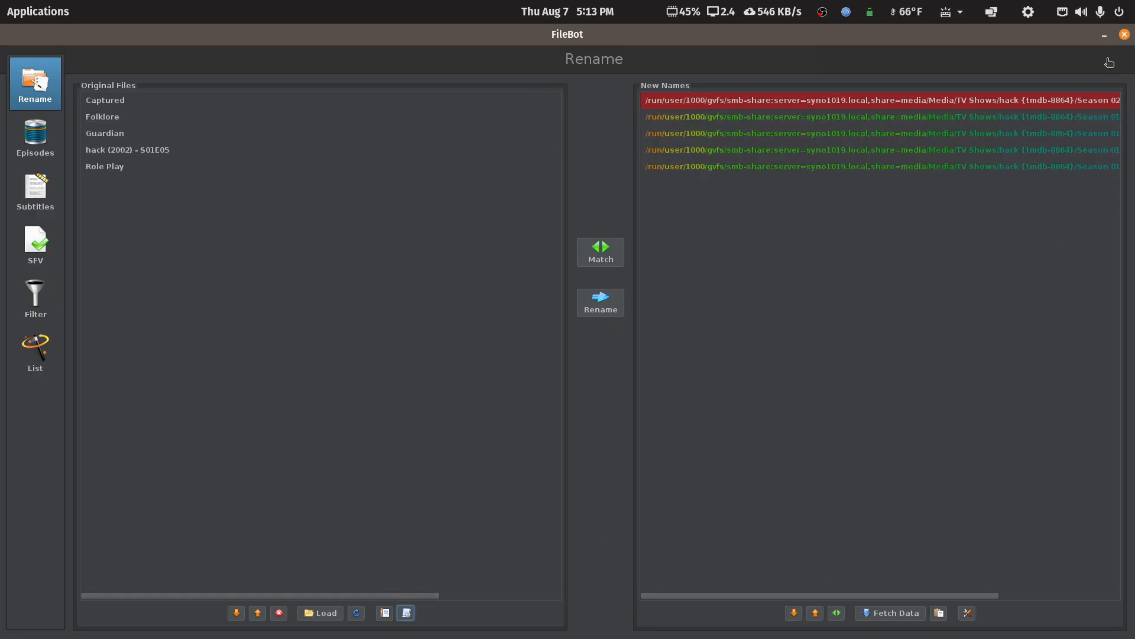
left_click(1124, 34)
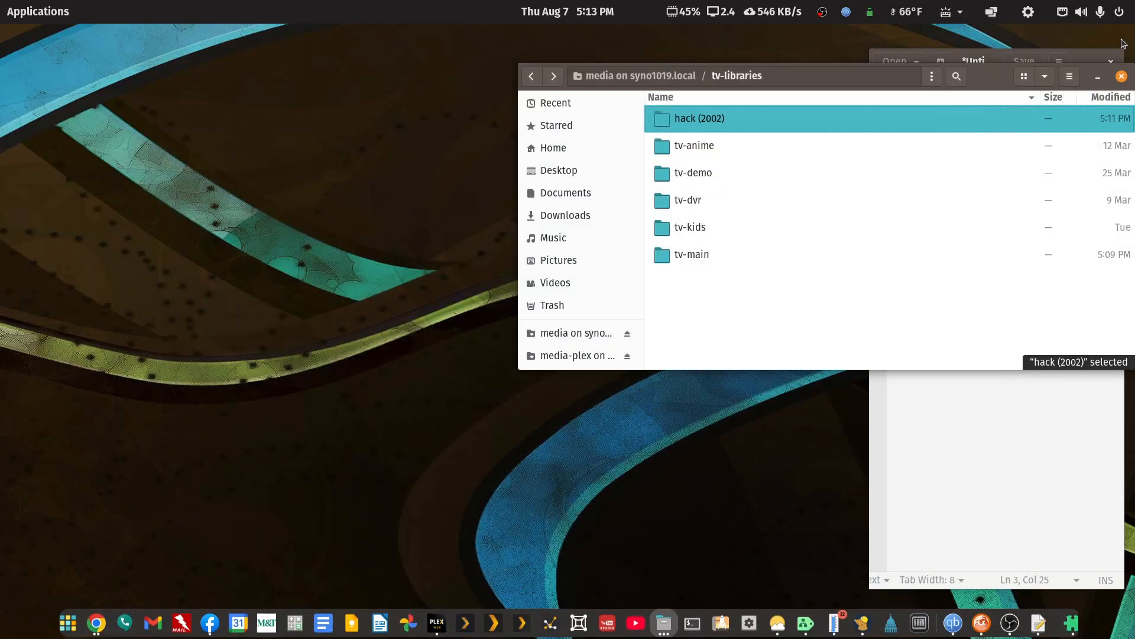
double_click(714, 126)
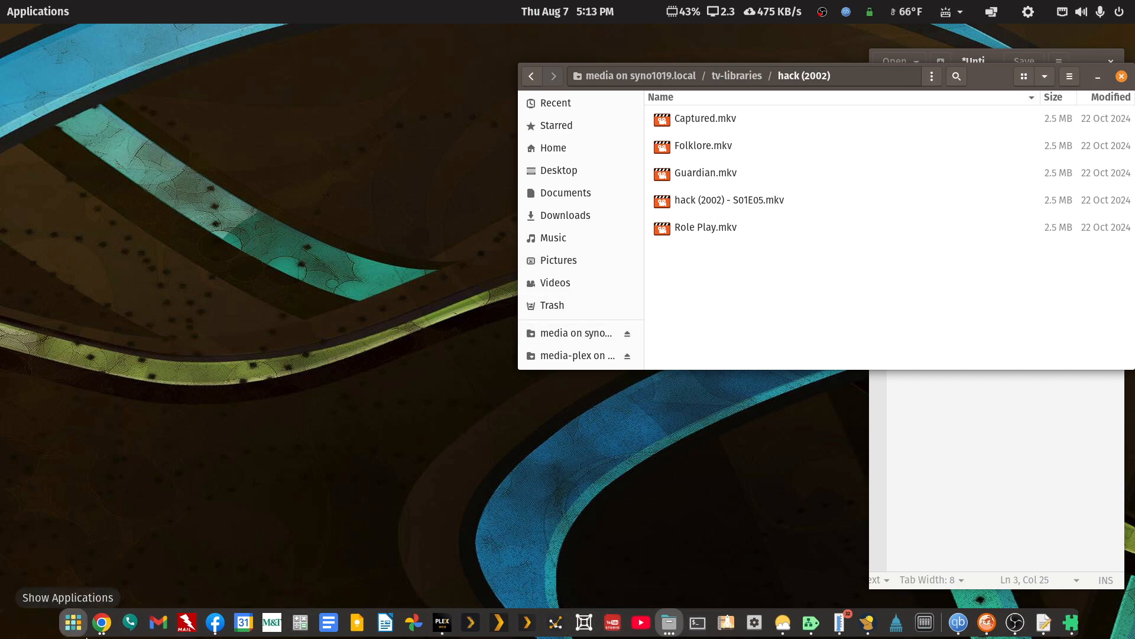
Check the TheTVDB episode titles for S01E01, S01E02 and S01E03 against the file names in the hack (2002) folder.
left_click(99, 622)
left_click(325, 554)
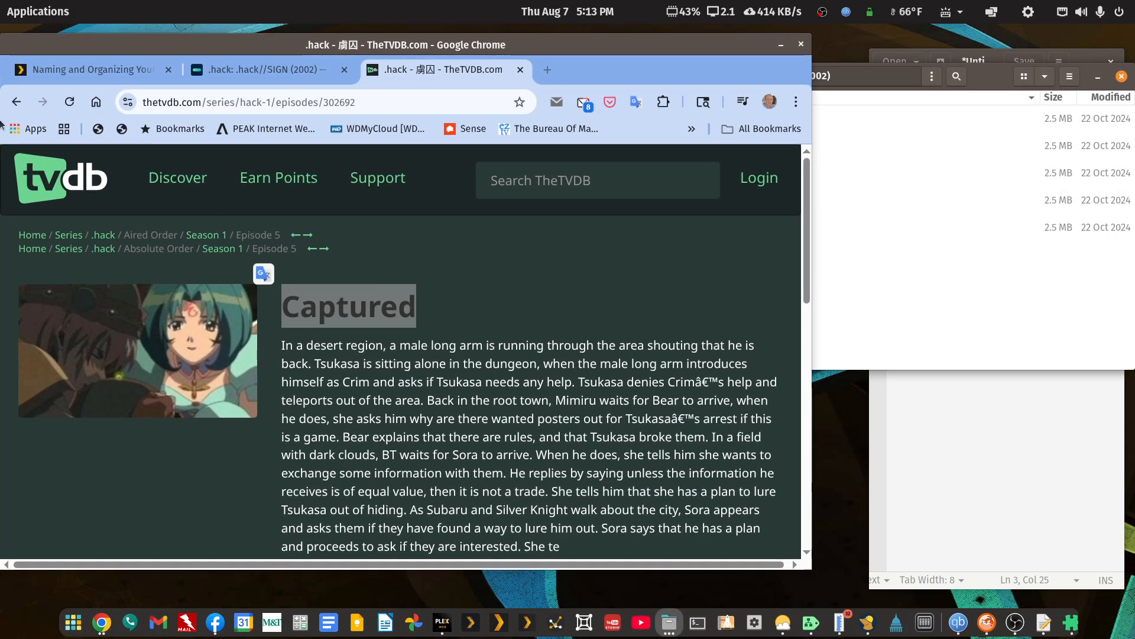
left_click(16, 102)
left_click(902, 258)
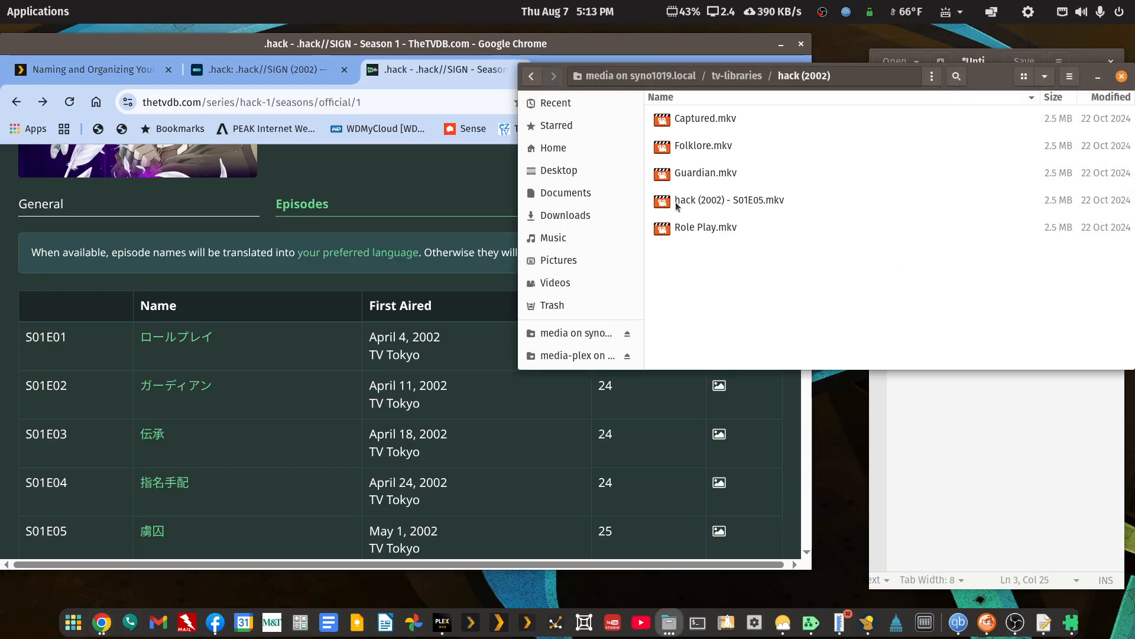
left_click(172, 343)
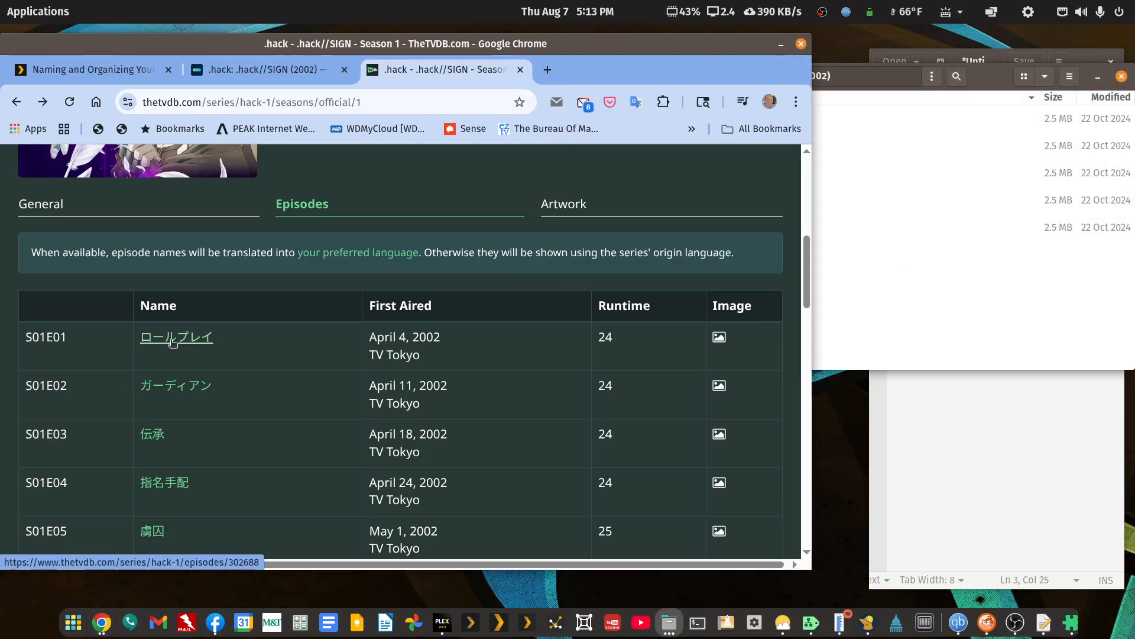
left_click(172, 343)
left_click(16, 101)
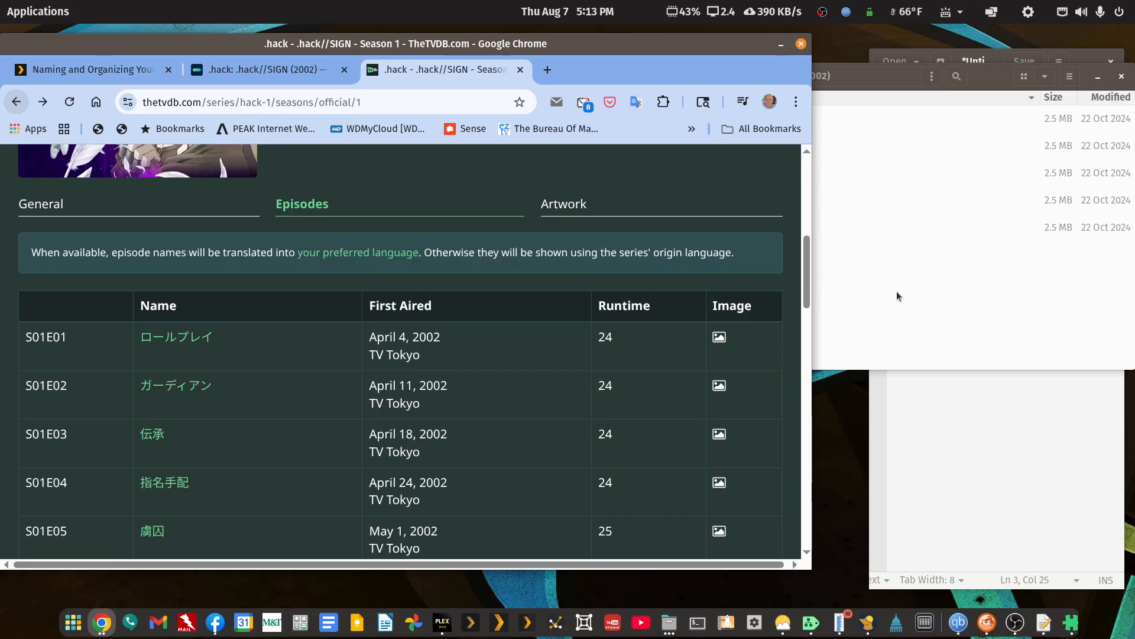
left_click(896, 291)
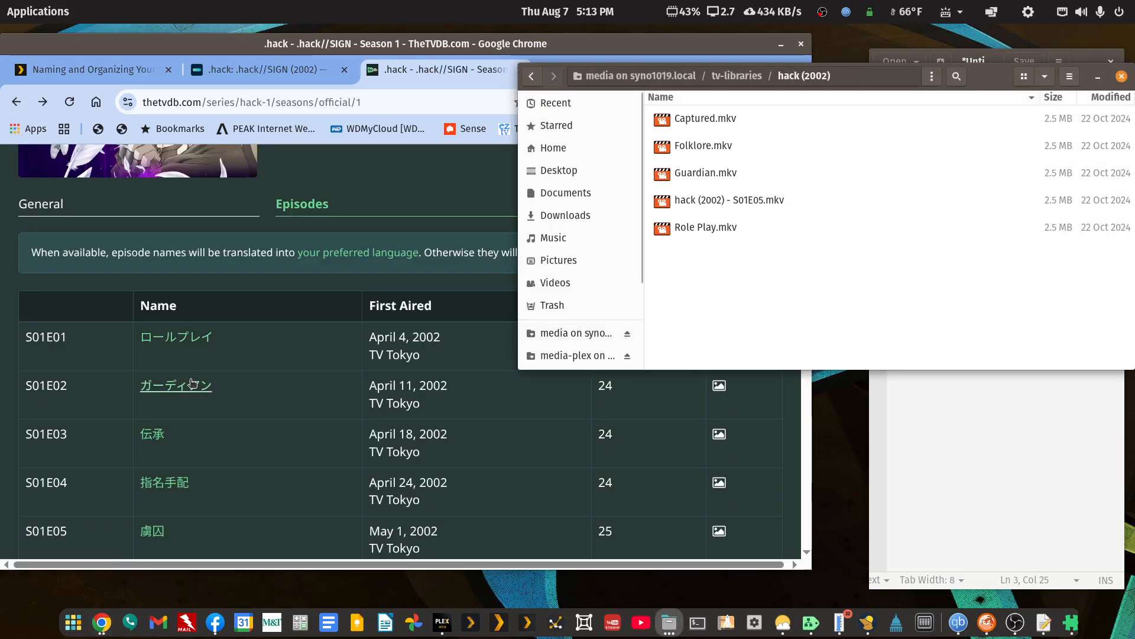
left_click(192, 383)
left_click(14, 102)
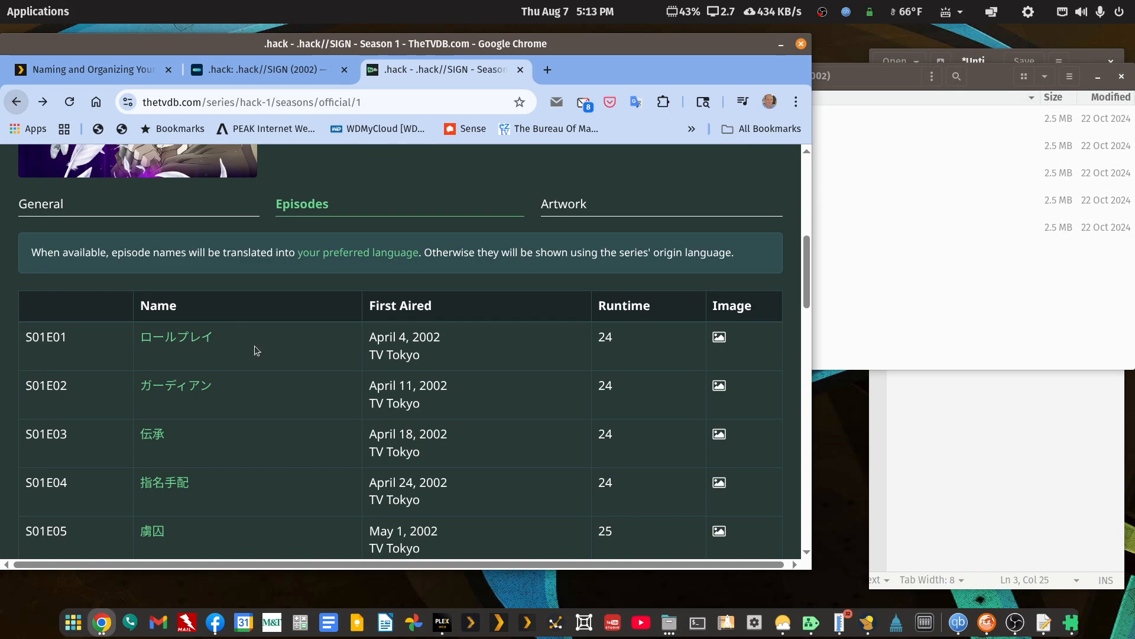
left_click(150, 436)
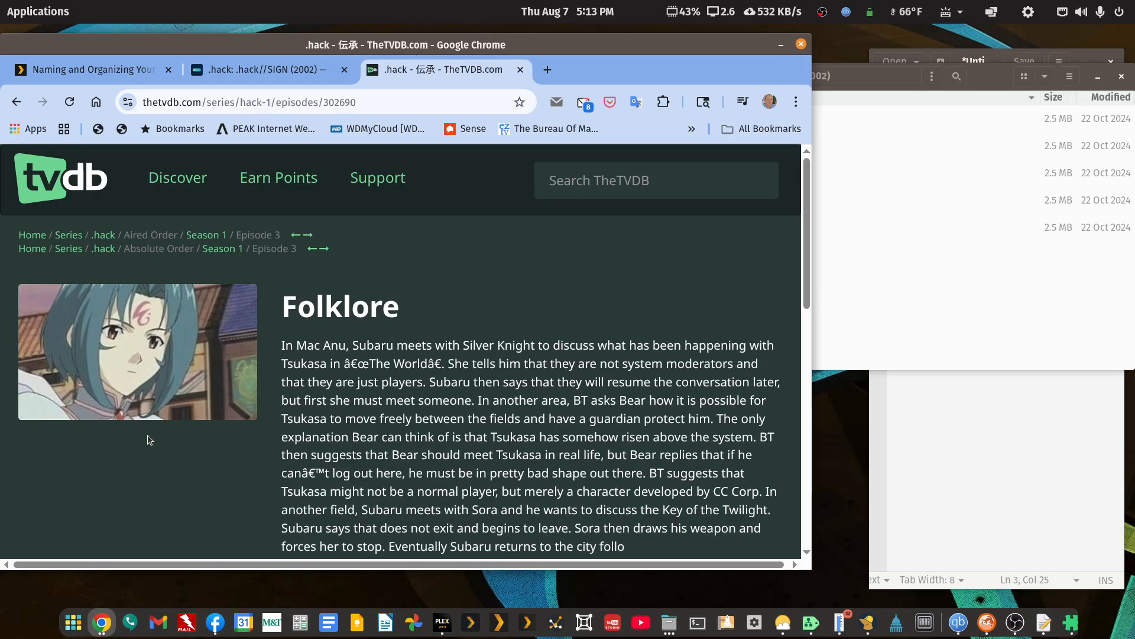
left_click(920, 285)
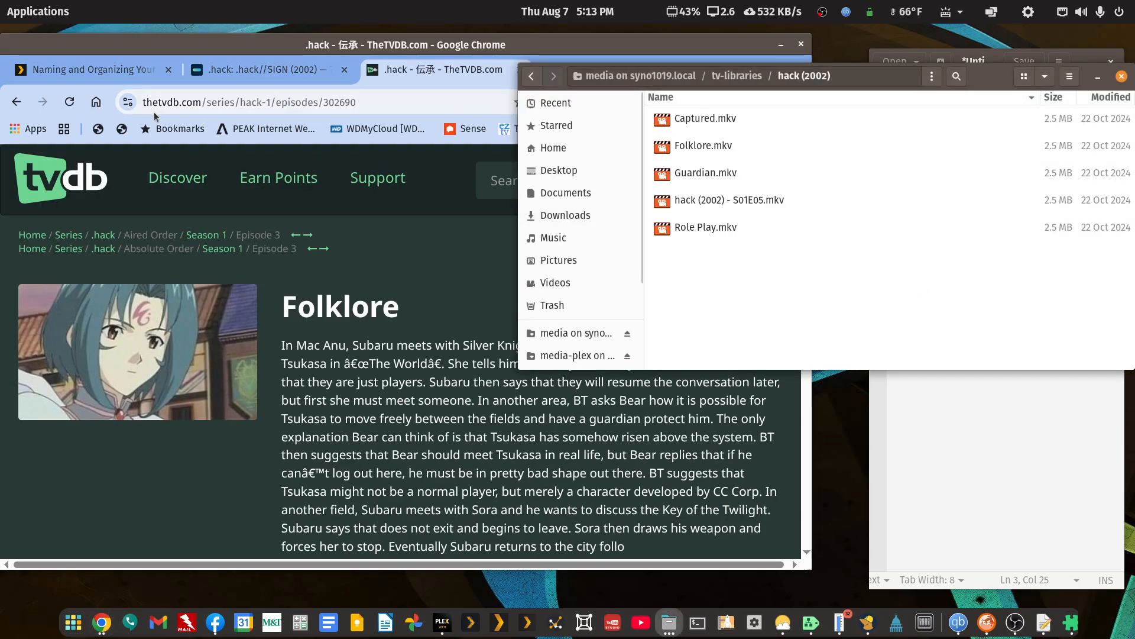
left_click(15, 102)
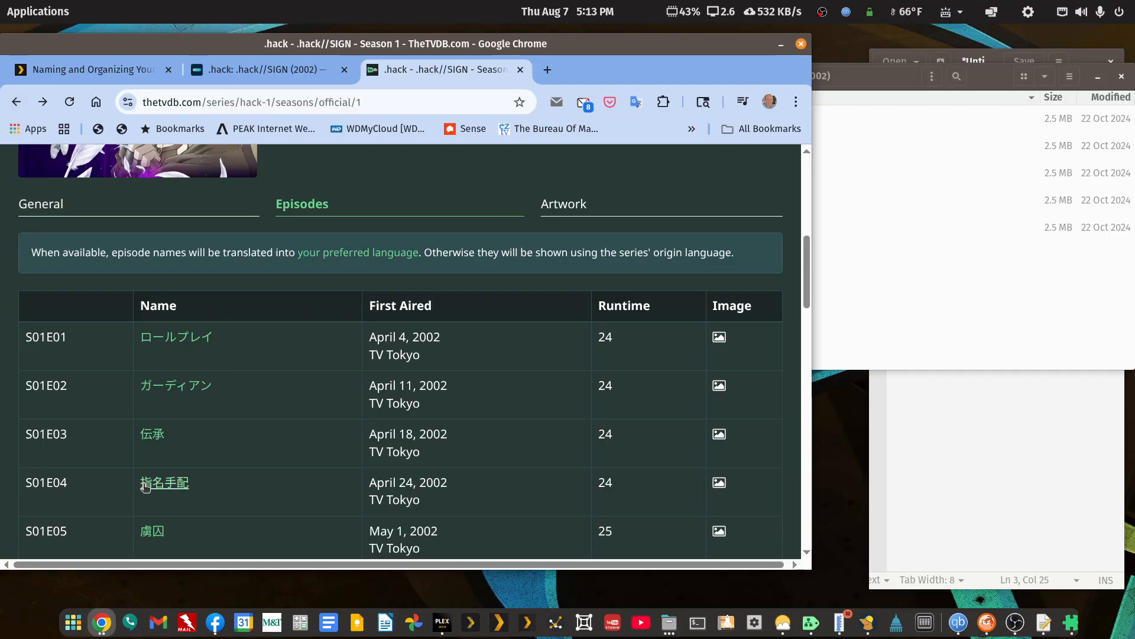
Copy the S01E04 English title from its TheTVDB episode page and rename hack (2002) - S01E05.mkv as Wanted.mkv.
left_click(165, 482)
left_click_drag(405, 313, 244, 302)
key("ctrl+c")
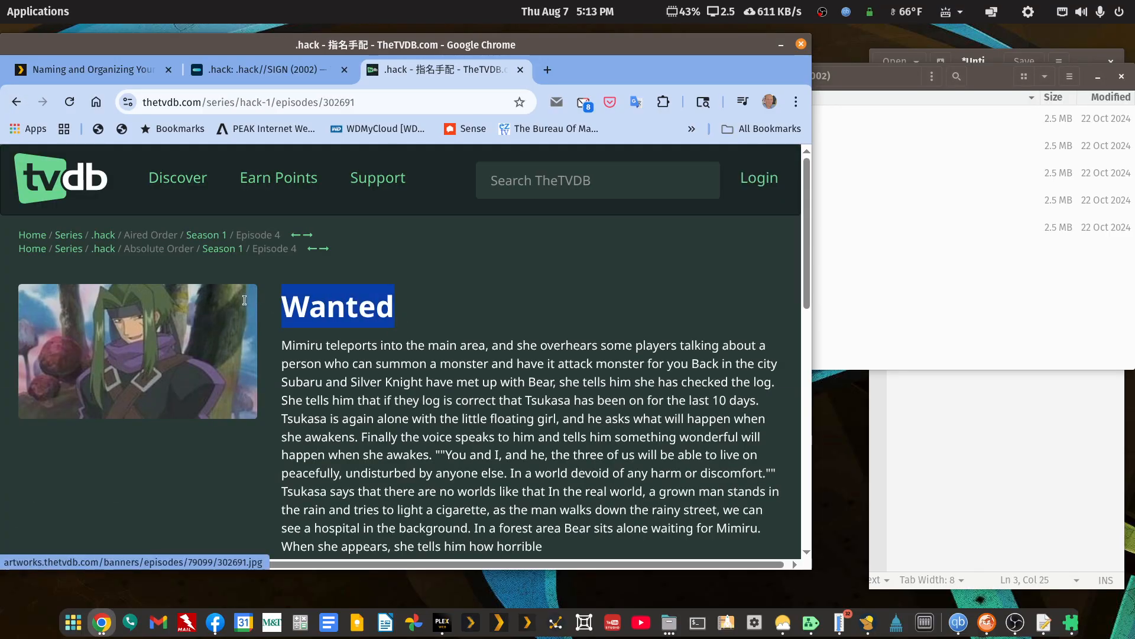
left_click(935, 314)
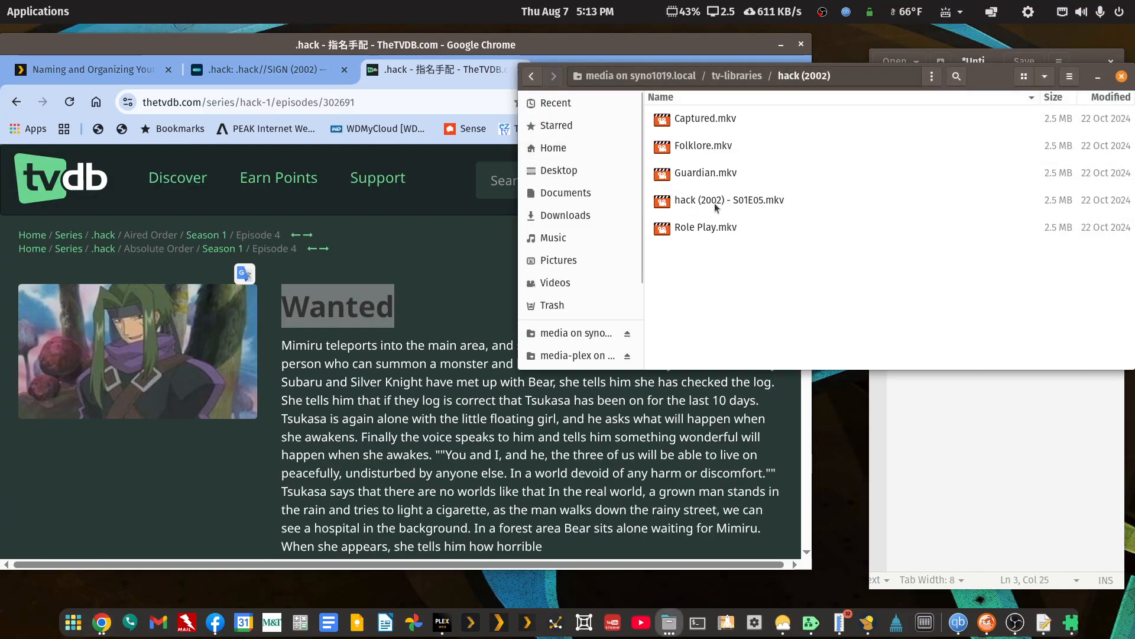
right_click(735, 204)
left_click(757, 333)
key("ctrl+v")
key("Return")
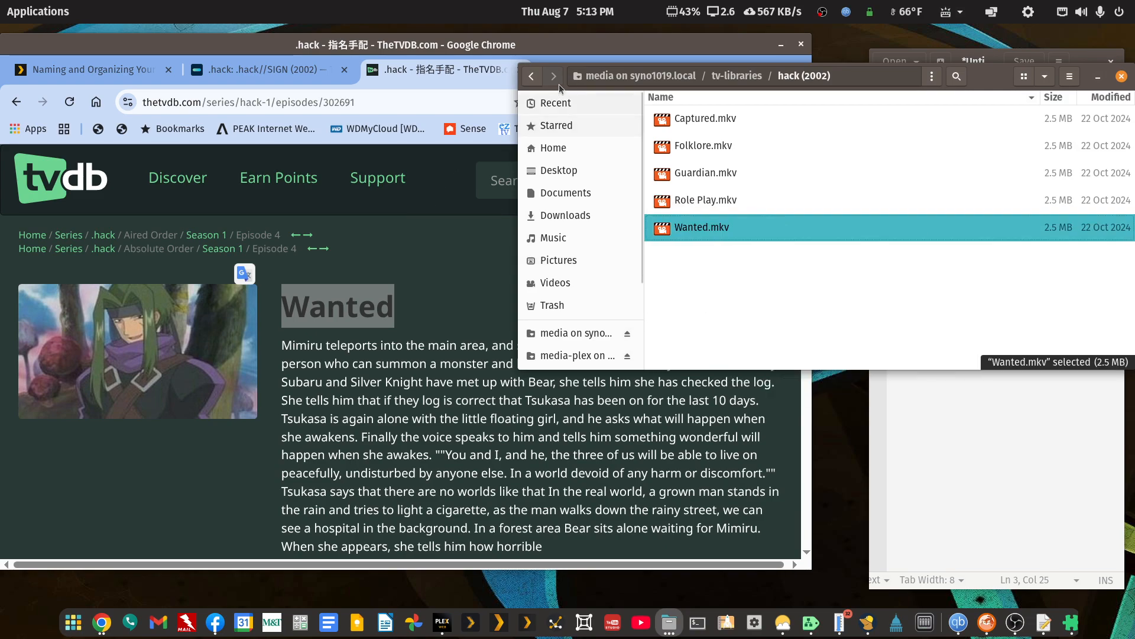
Minimize the browser, return to tv-libraries, open the hack (2002) folder with FileBot and maximize its window.
left_click(782, 48)
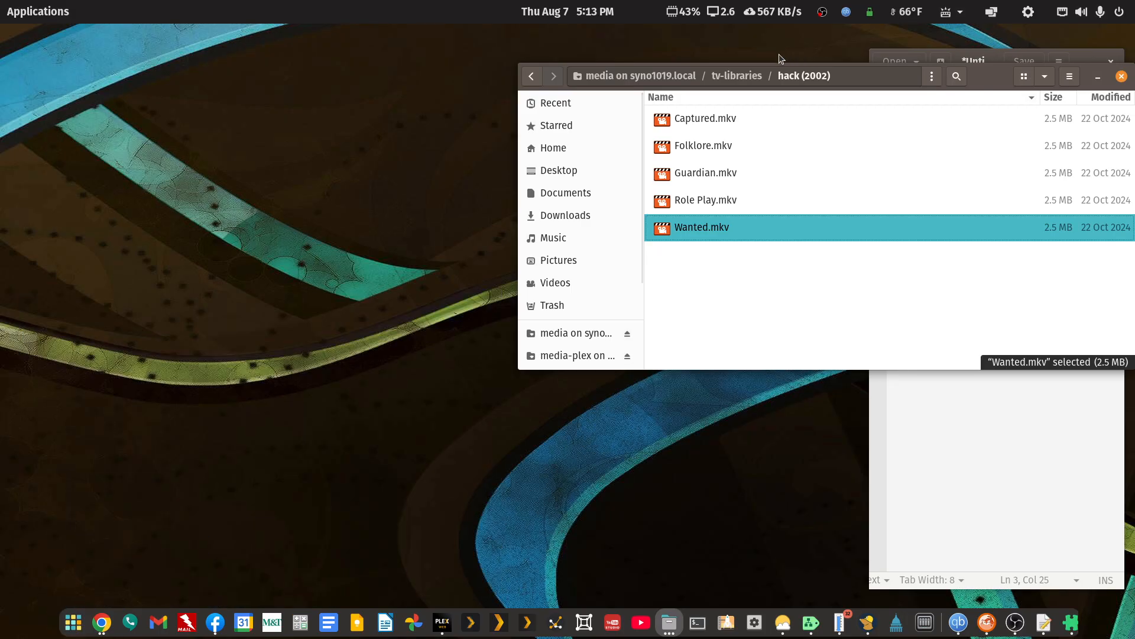
left_click(533, 77)
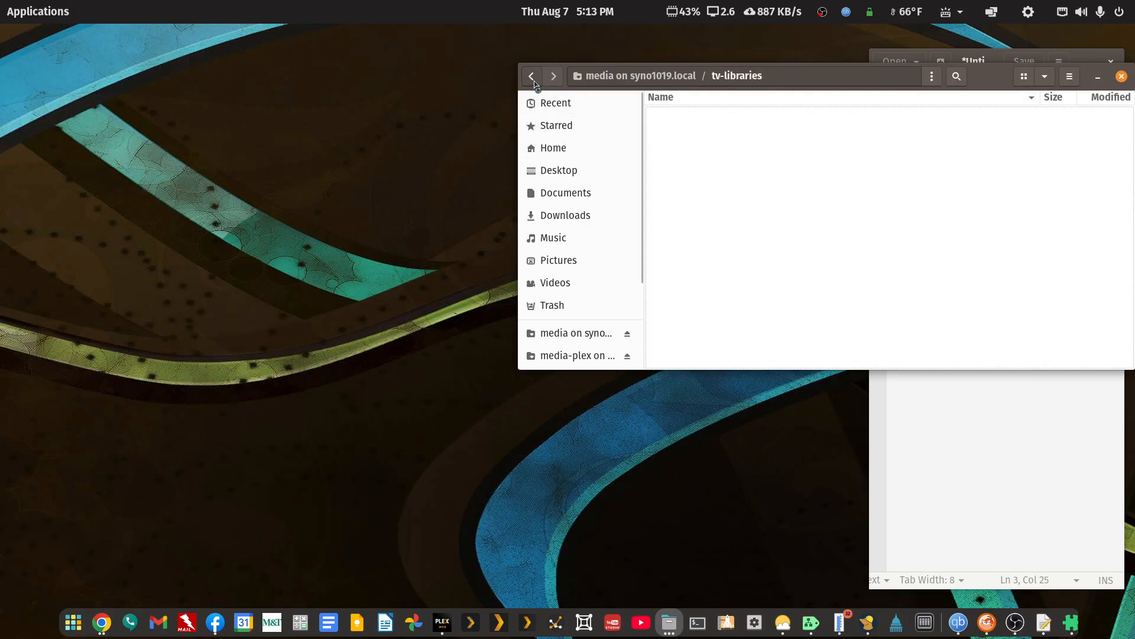
right_click(719, 123)
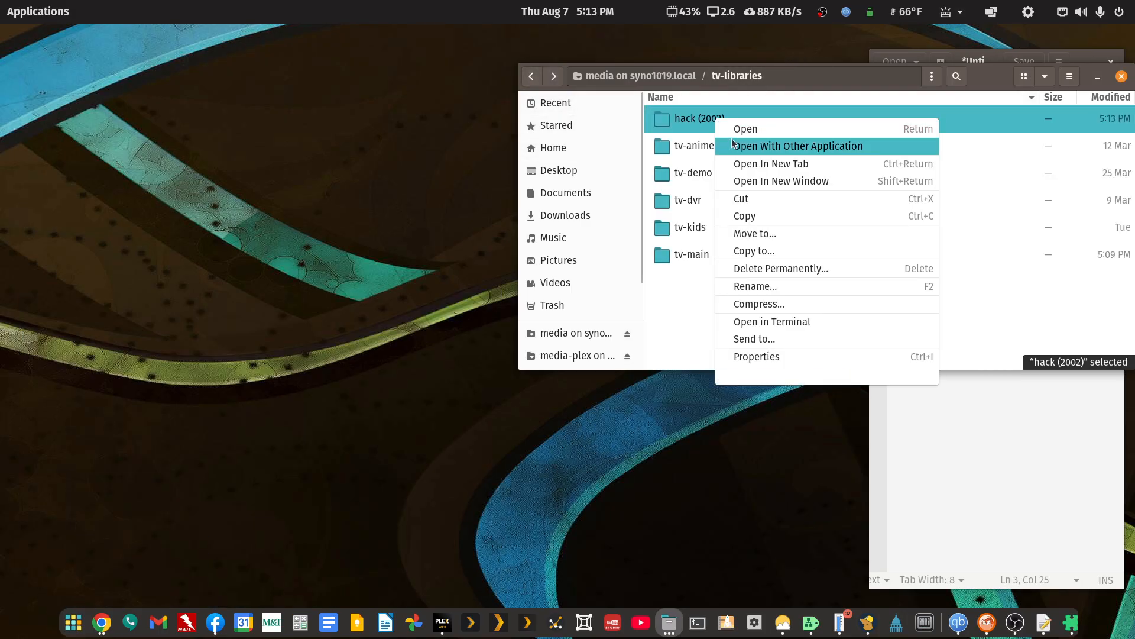
left_click(769, 146)
left_click(923, 108)
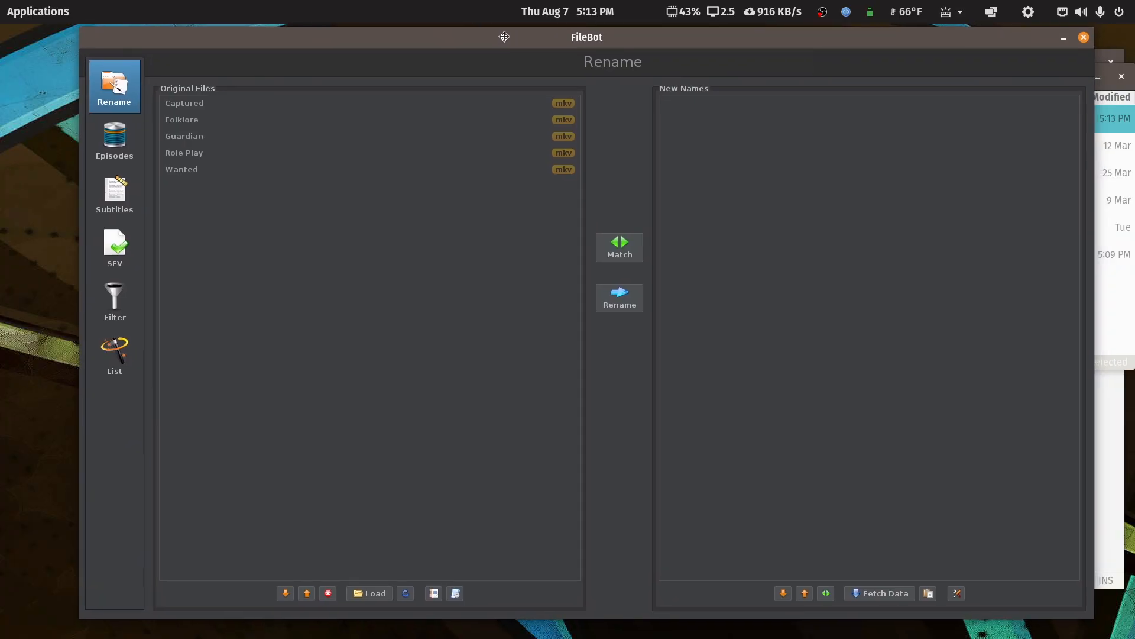
double_click(508, 40)
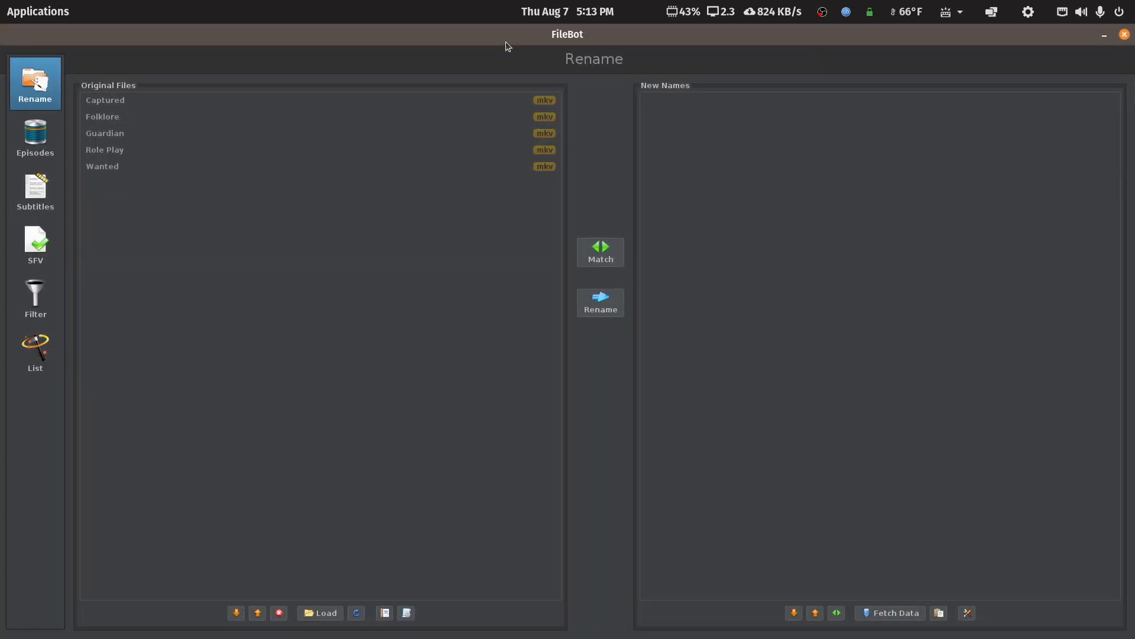
Apply the Match by Episode Title preset, choose .hack as the series match and inspect the ends of the proposed names.
left_click(407, 613)
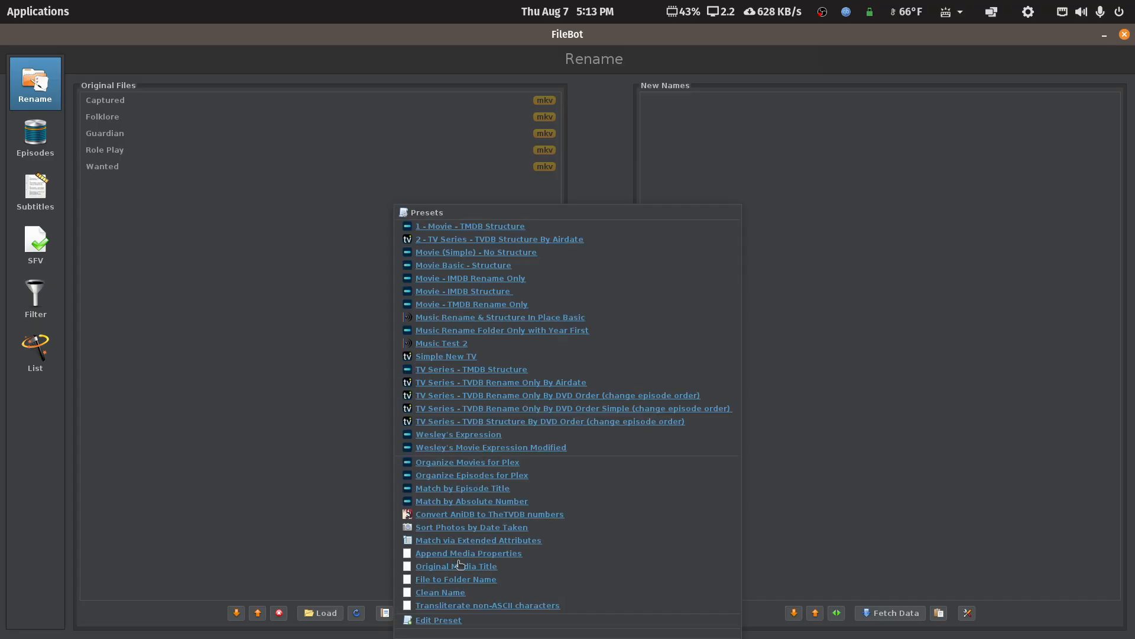
left_click(487, 487)
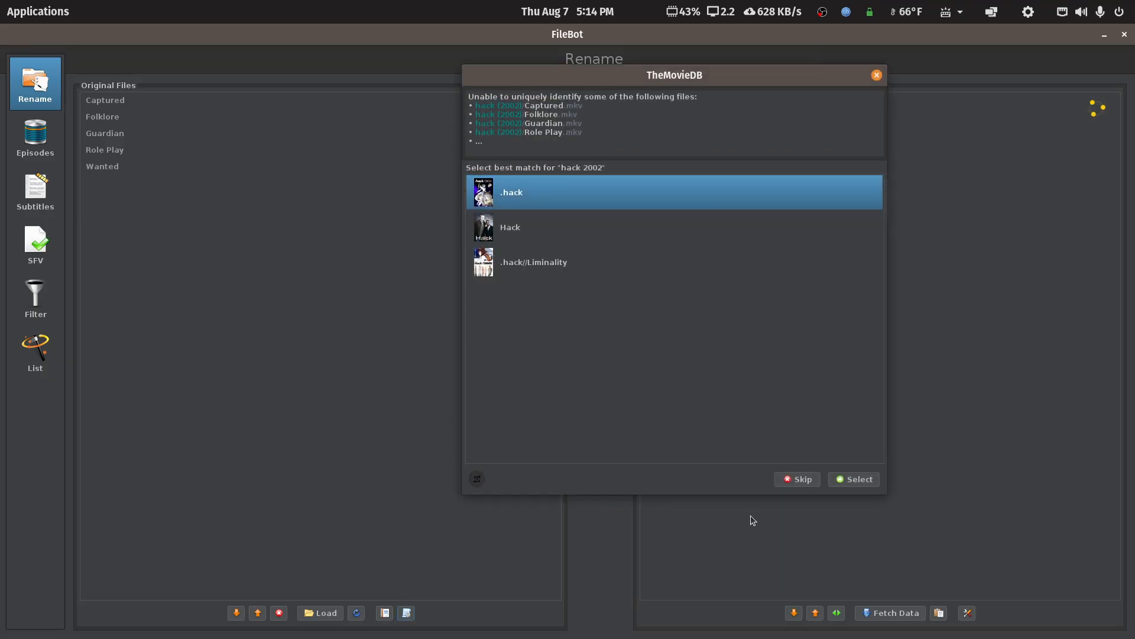
left_click(857, 476)
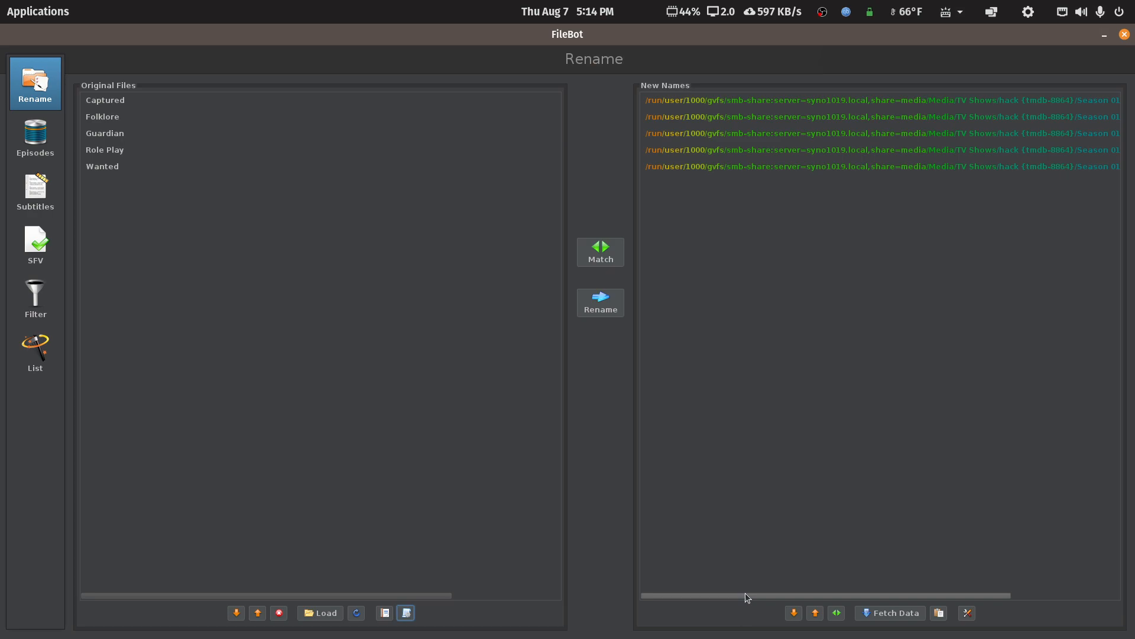
left_click_drag(750, 594, 1059, 584)
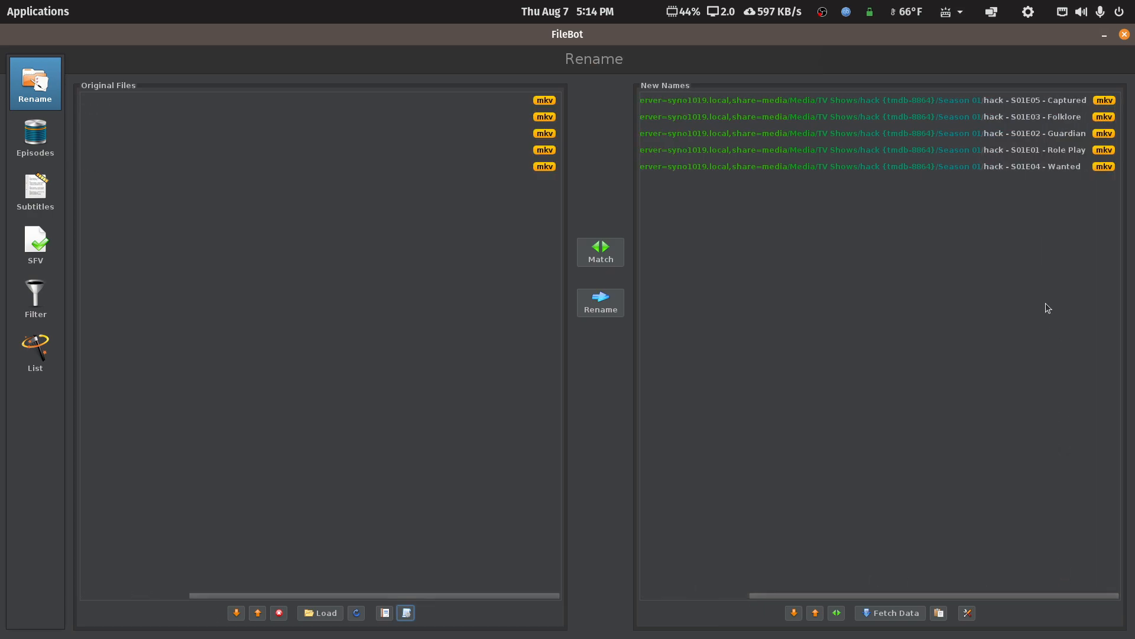
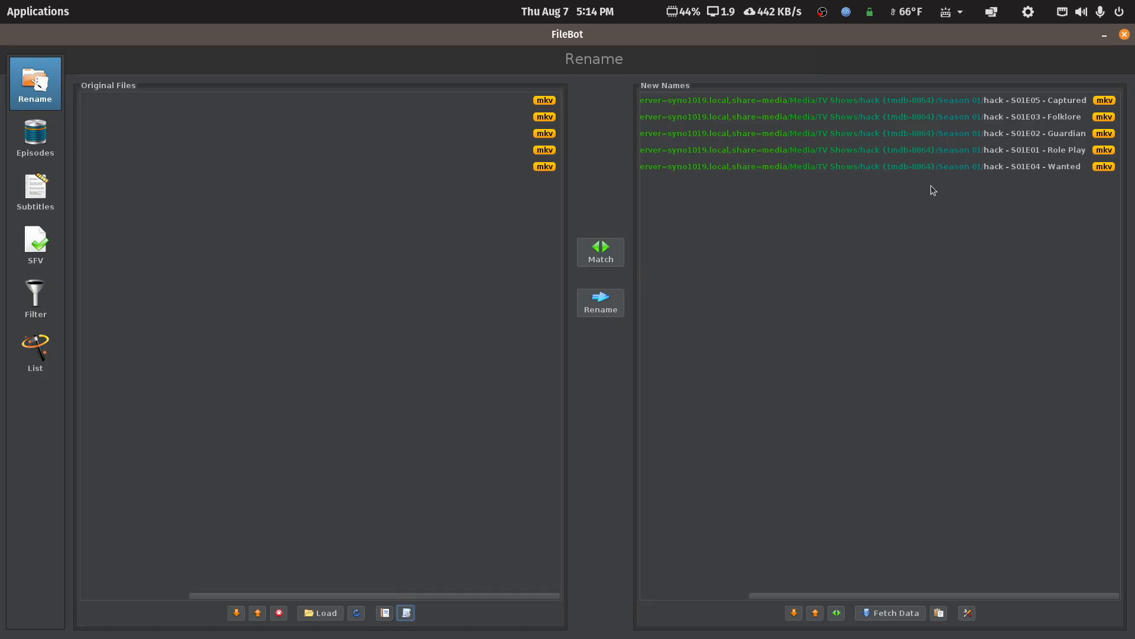
Apply the TV Series - TMDB Structure preset, choose .hack as the series match and inspect the proposed names.
left_click(406, 613)
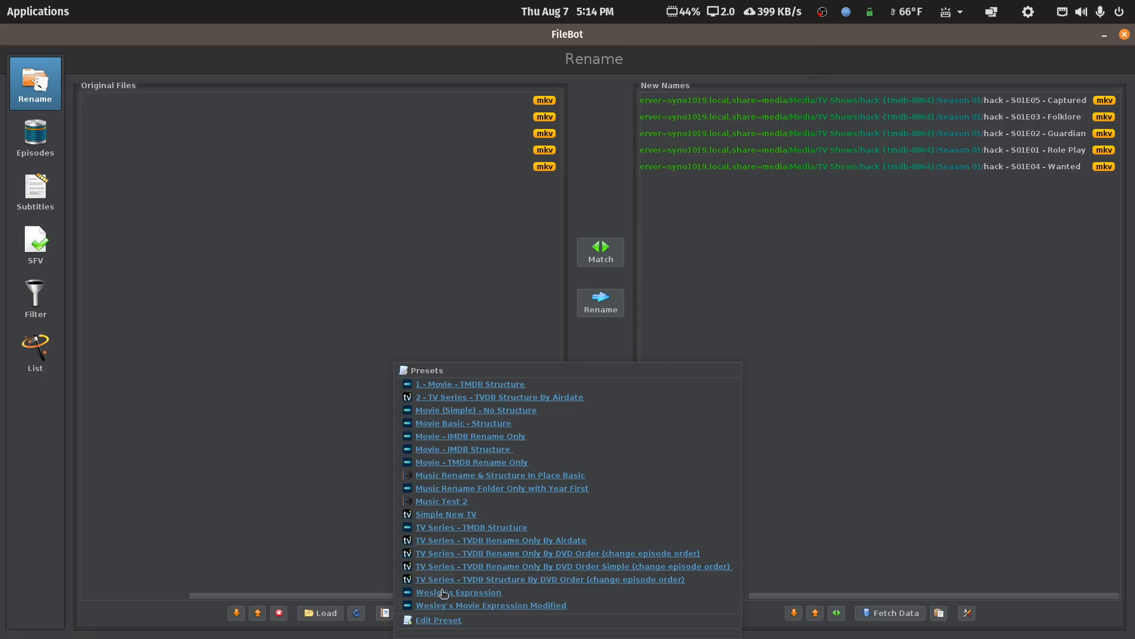
left_click(482, 526)
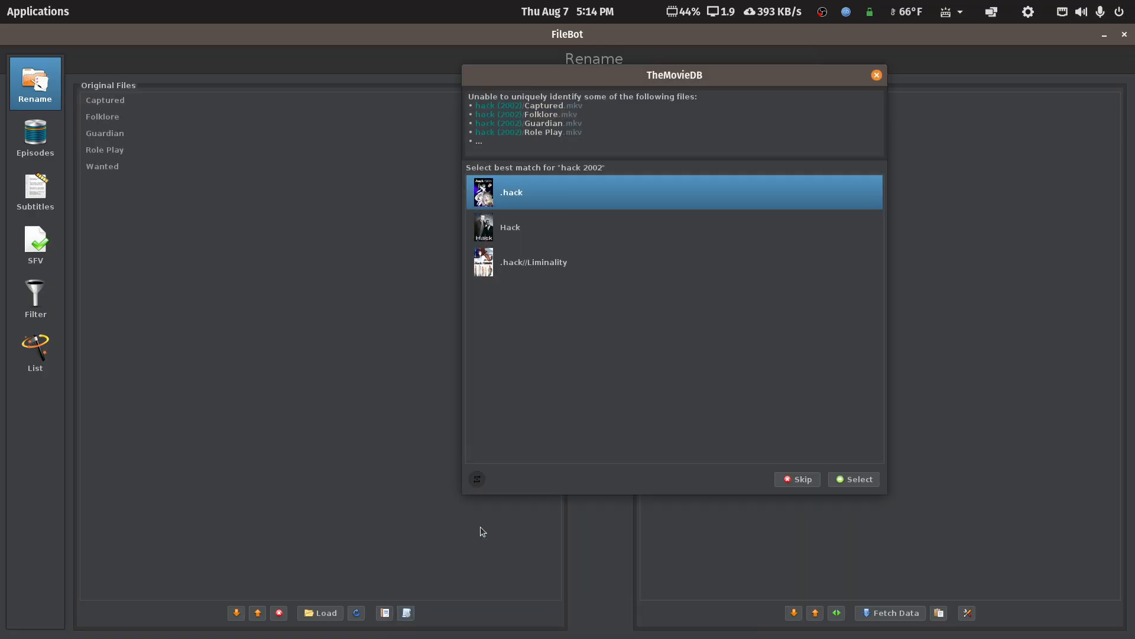
left_click(861, 478)
left_click_drag(778, 596, 888, 584)
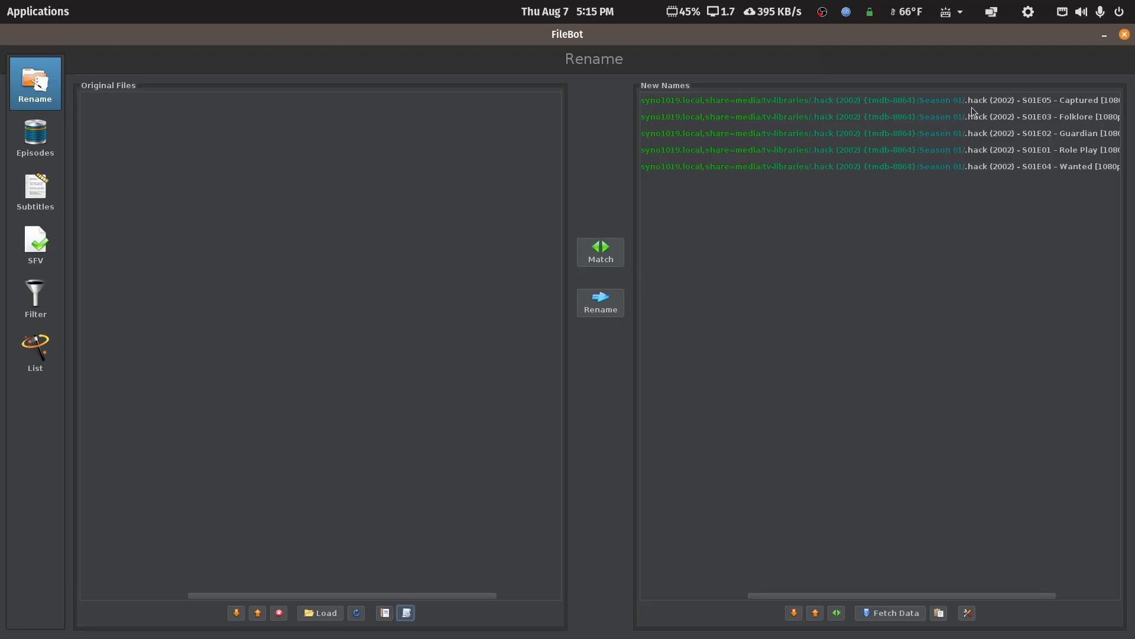
Rename the five matched episodes, replacing the invalid characters in their paths, and close FileBot.
left_click(609, 303)
left_click(865, 271)
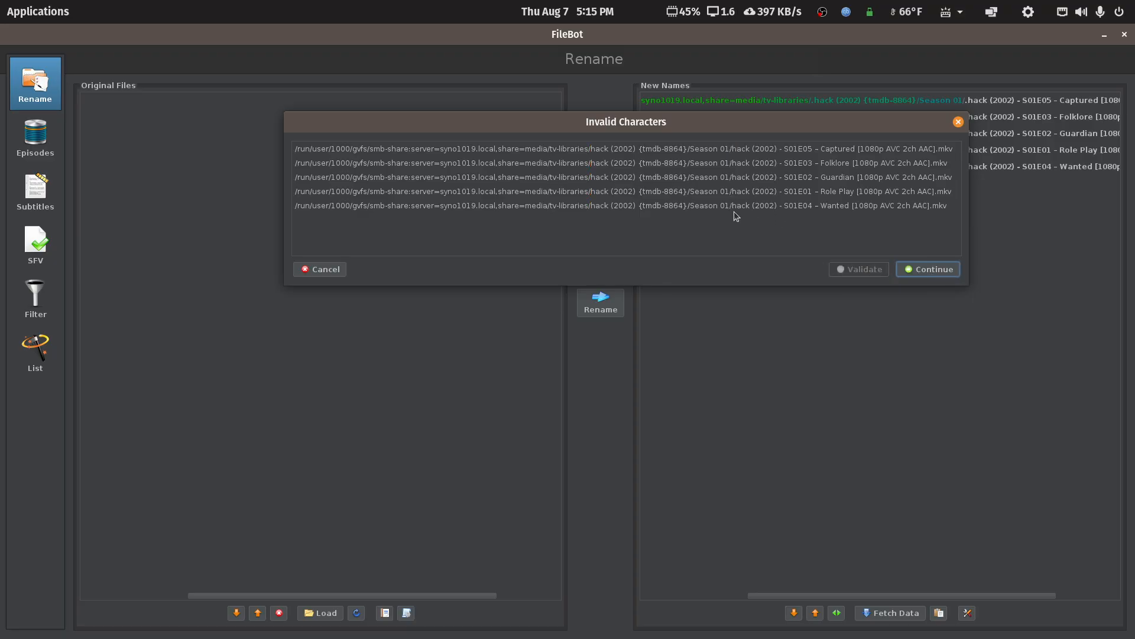
left_click(922, 271)
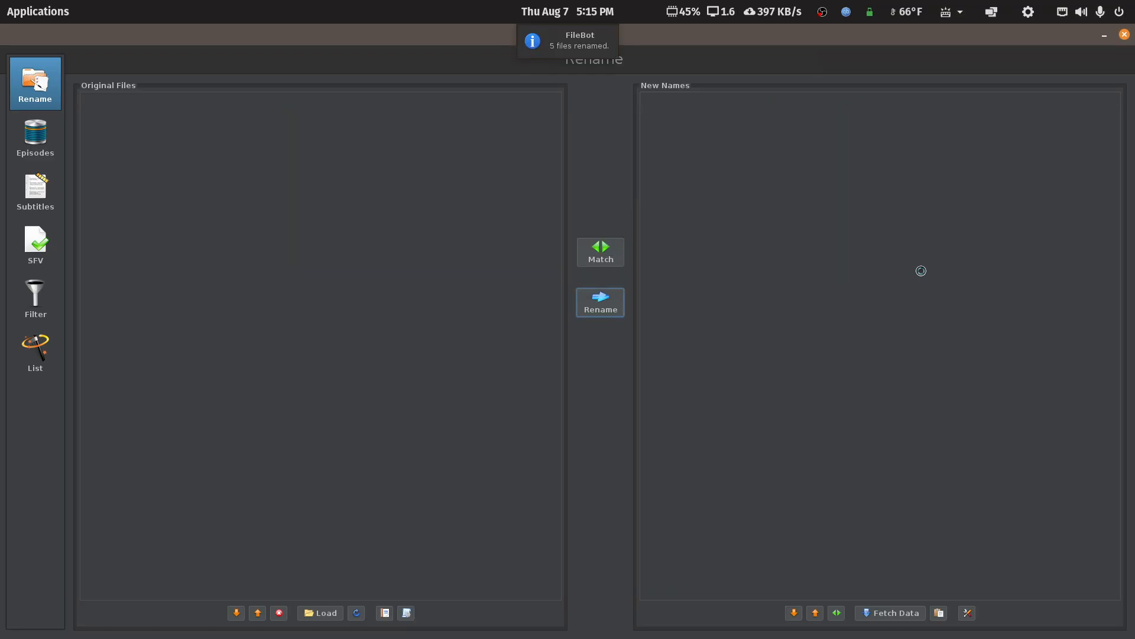
left_click(1124, 34)
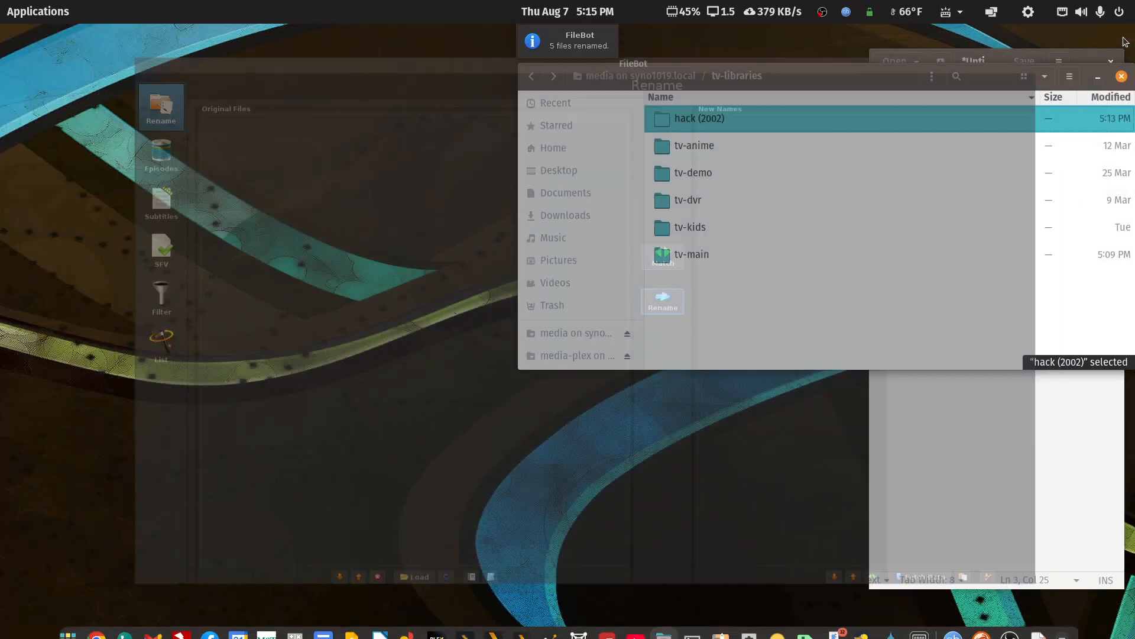
Check the renamed episodes in the Season 01 folder of hack (2002) {tmdb-8864}, ending back in tv-libraries.
double_click(693, 122)
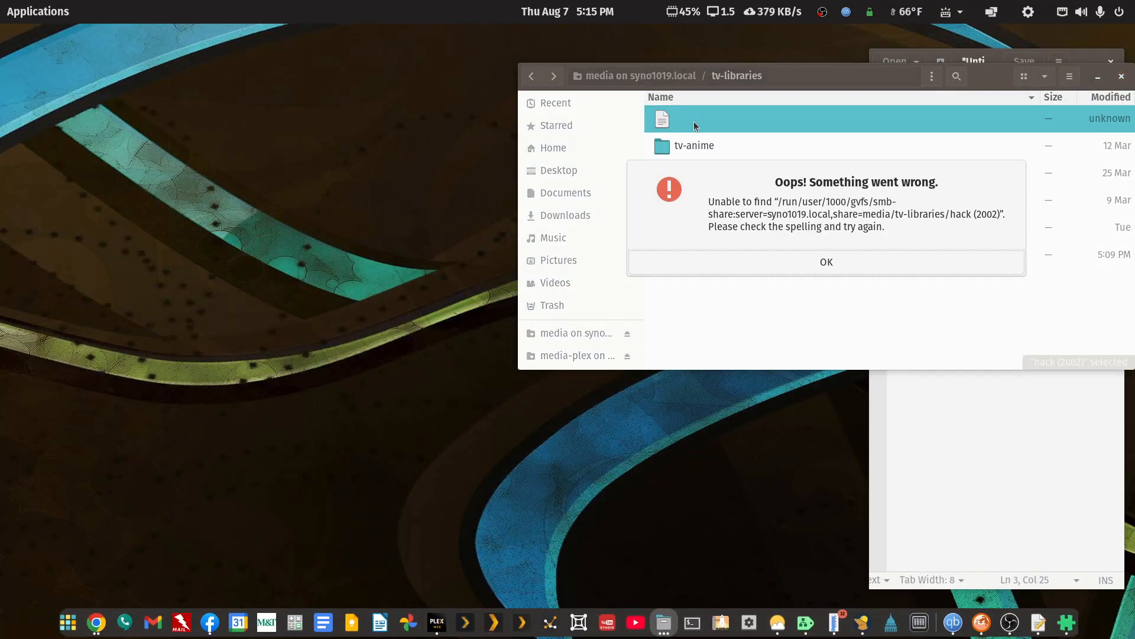
key("Return")
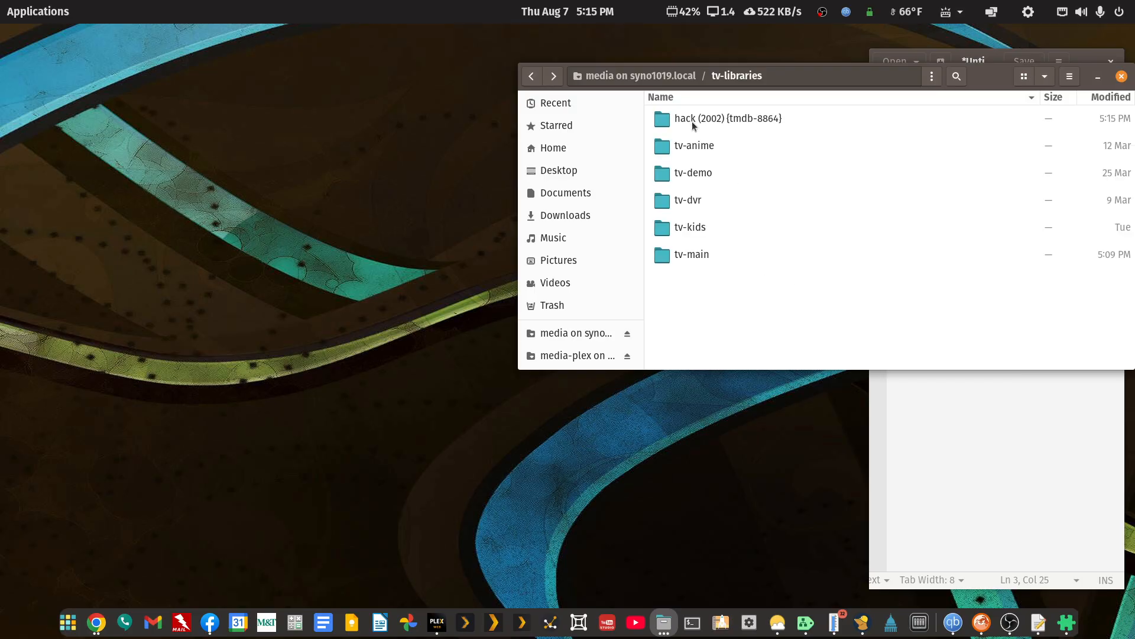
double_click(716, 119)
double_click(702, 121)
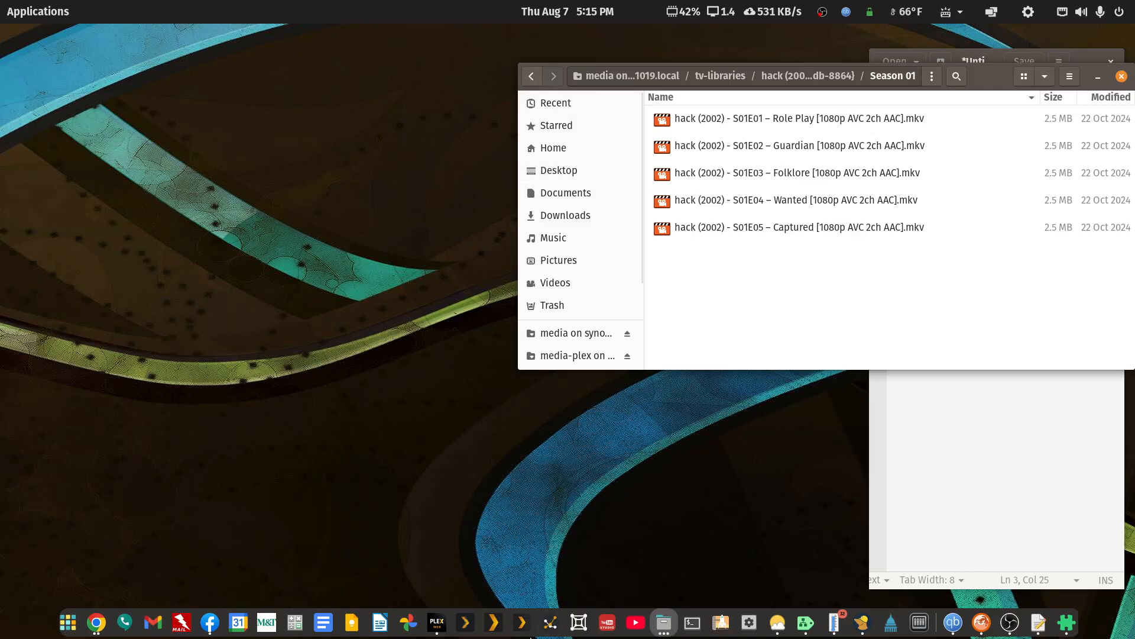
left_click(527, 81)
left_click(528, 82)
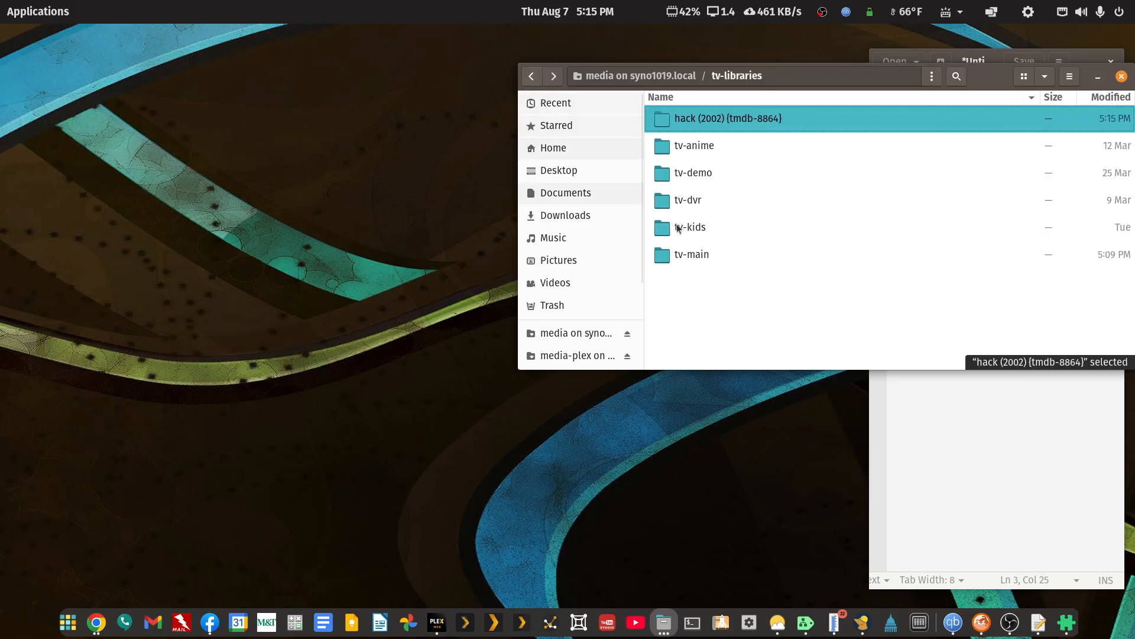
Create a new folder named tv-test inside tv-libraries.
right_click(707, 317)
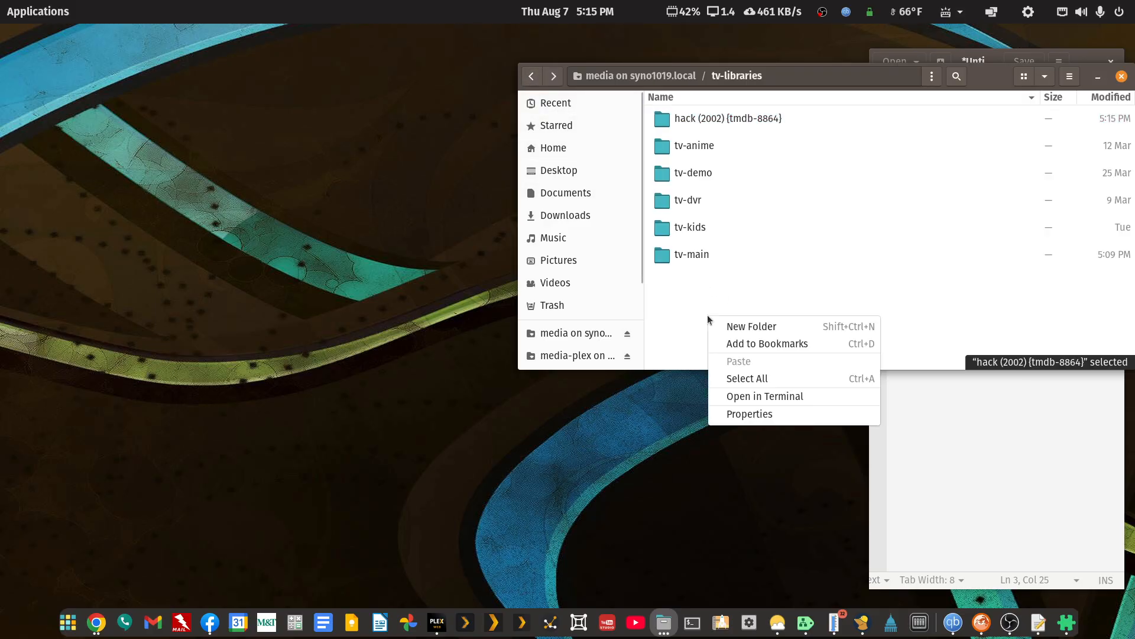
left_click(736, 331)
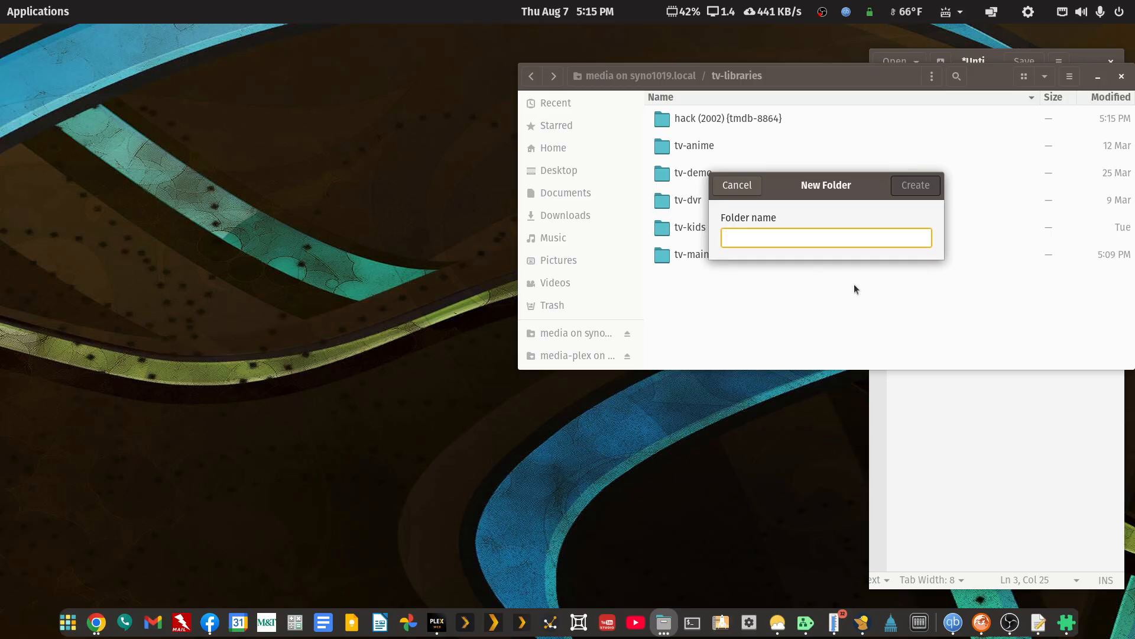
type("tv-tes")
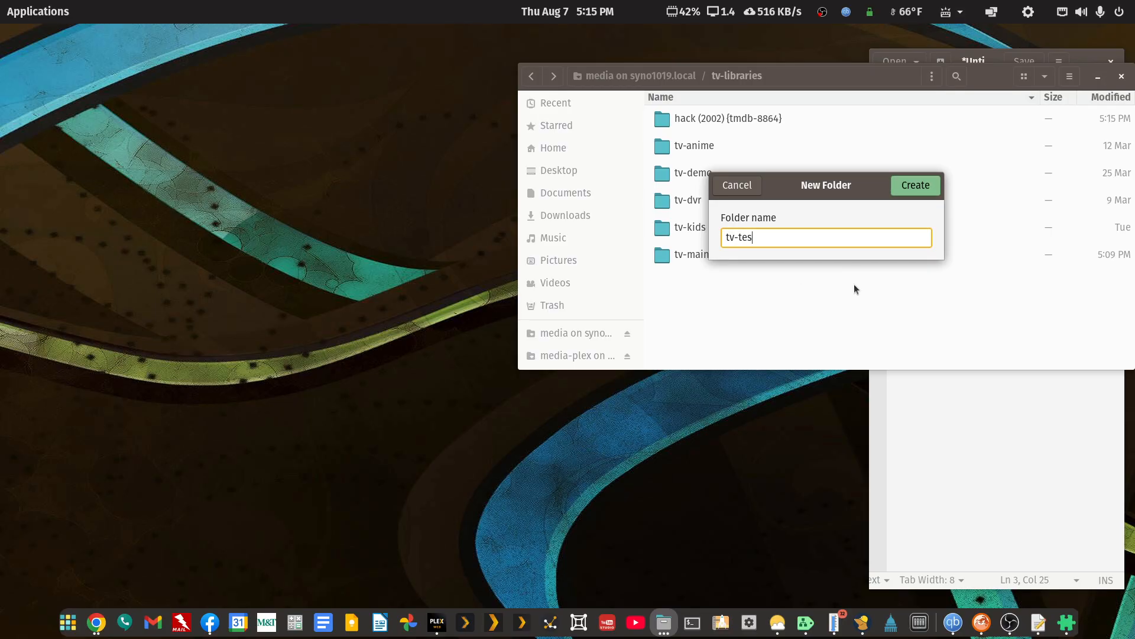
type("t")
key("Return")
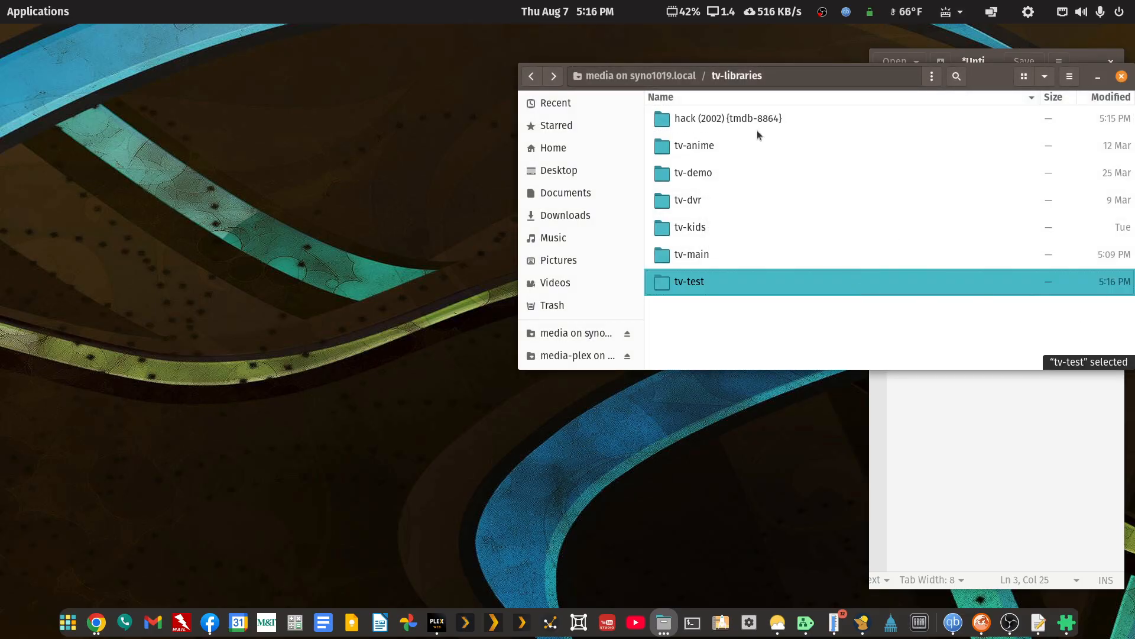
Move the hack (2002) {tmdb-8864} folder into the tv-test folder.
right_click(750, 121)
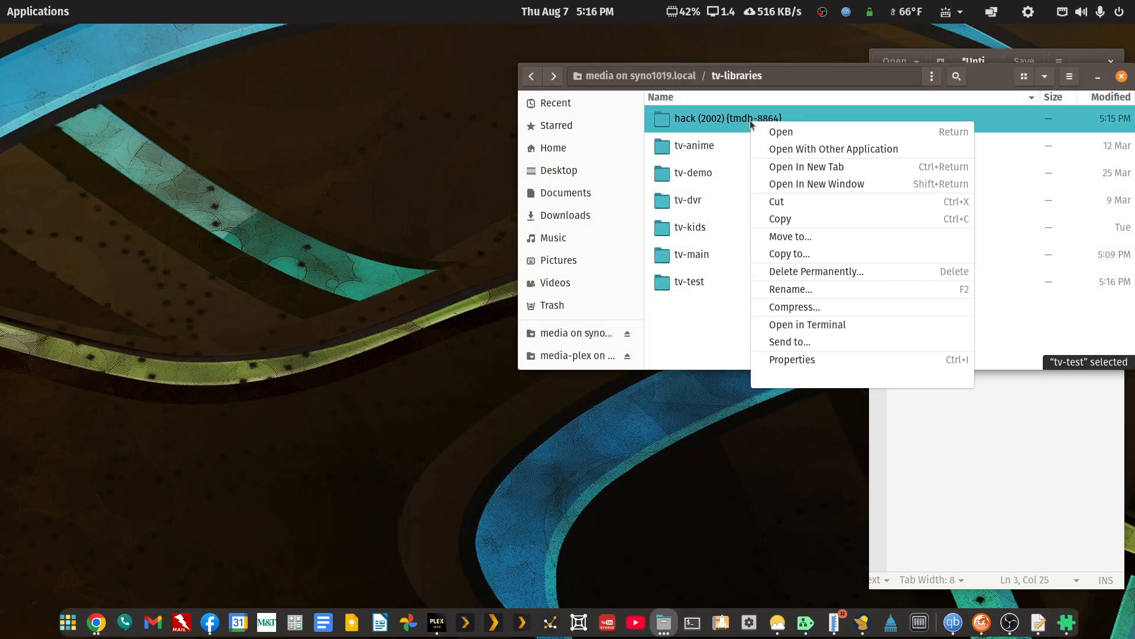
left_click(768, 203)
right_click(680, 286)
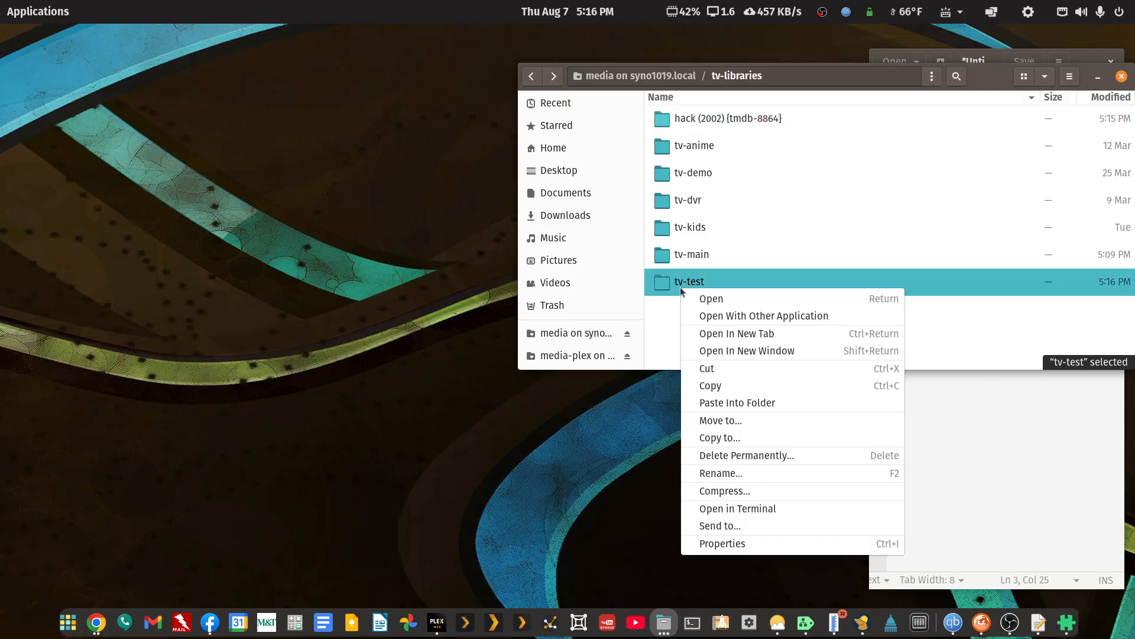
left_click(718, 403)
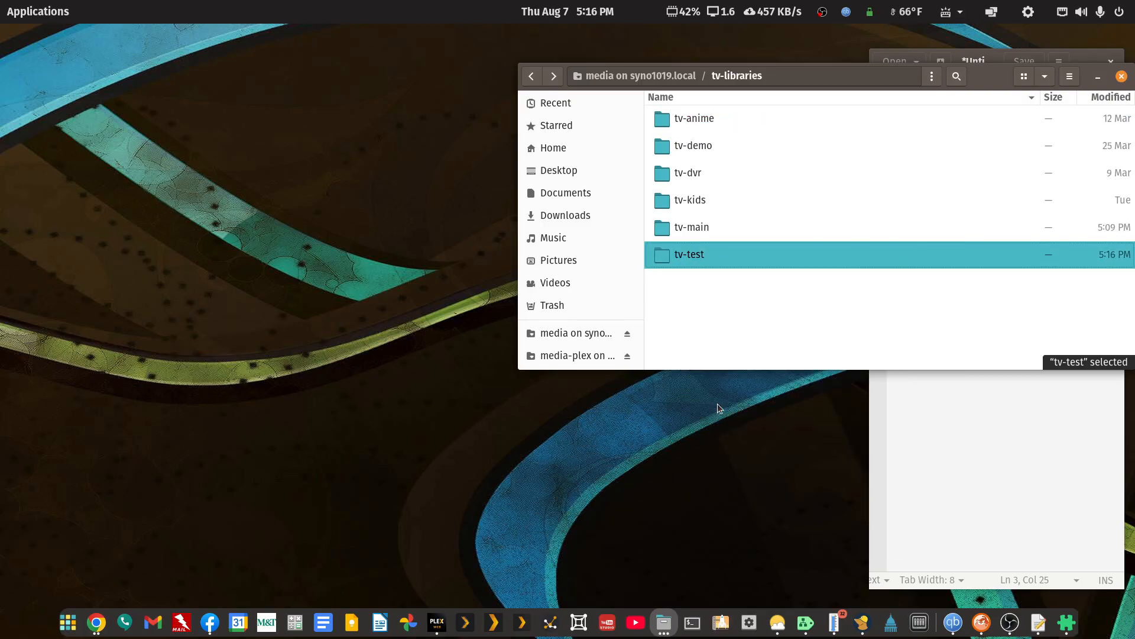
Switch to Plex, maximize its window and open the server's Libraries management page.
left_click(436, 627)
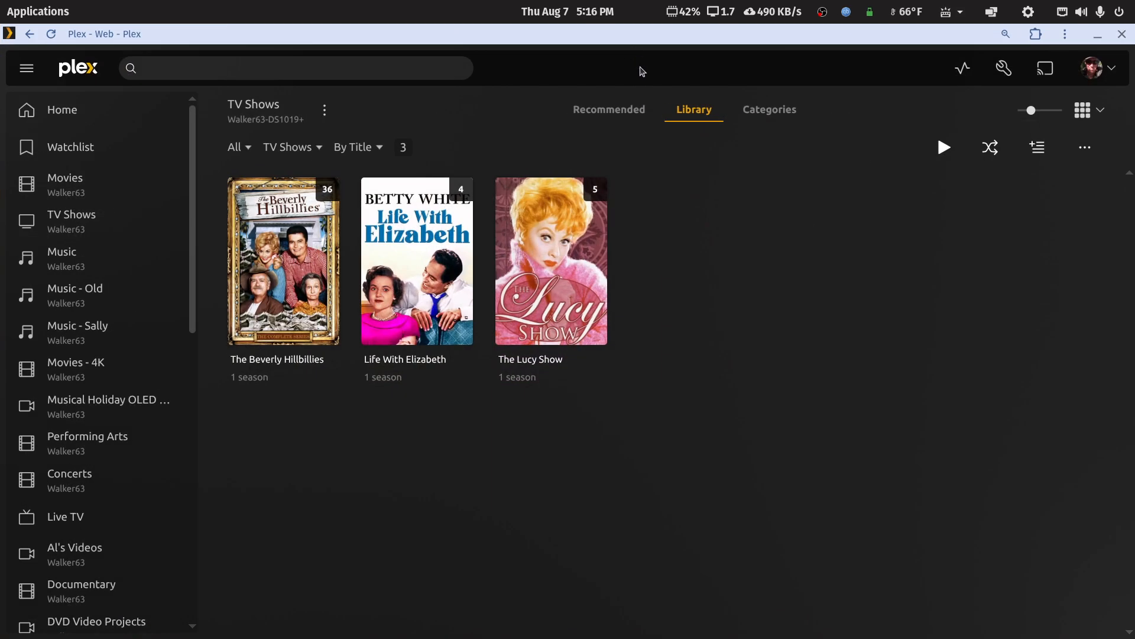
right_click(641, 71)
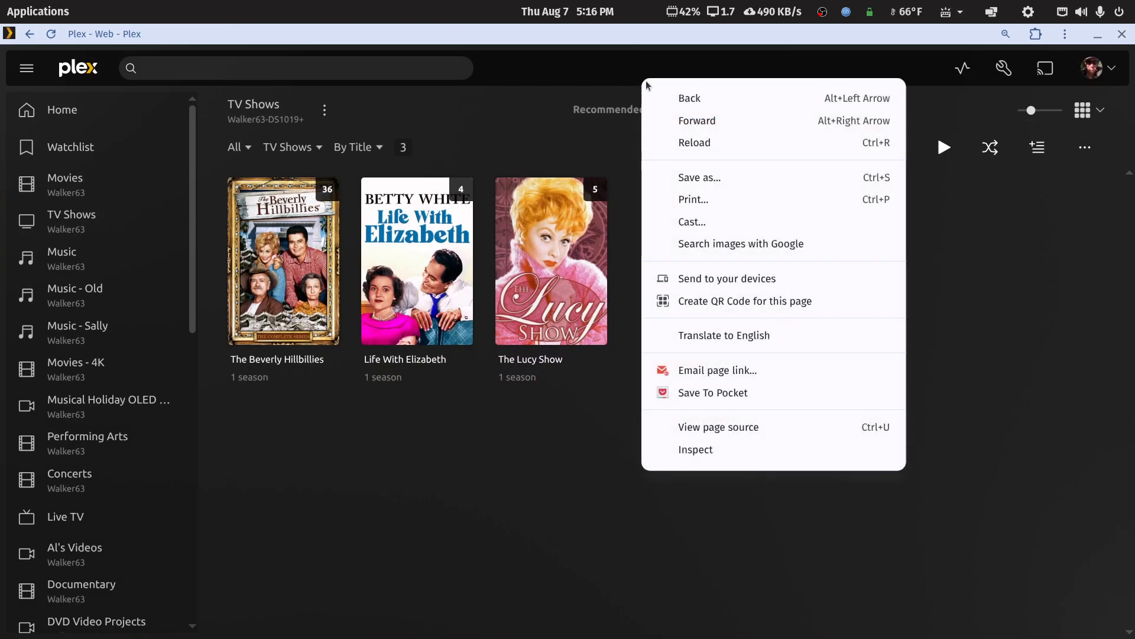
left_click(659, 114)
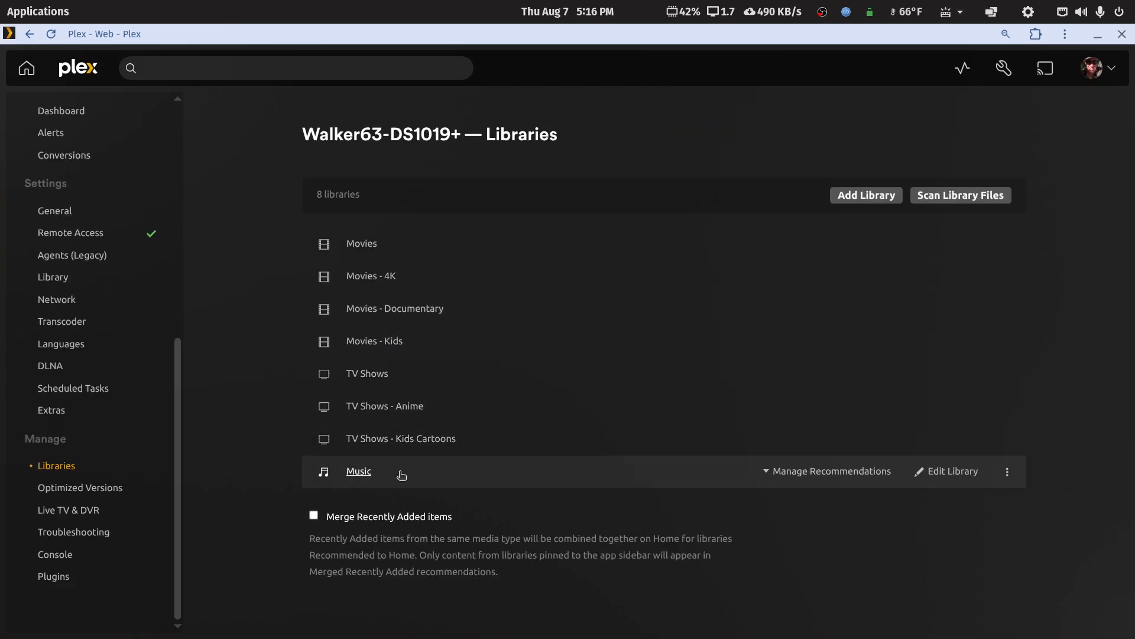
Start adding a library of type TV Shows named TV Shows - TMDB Test and continue to its folder selection.
left_click(868, 197)
left_click(577, 218)
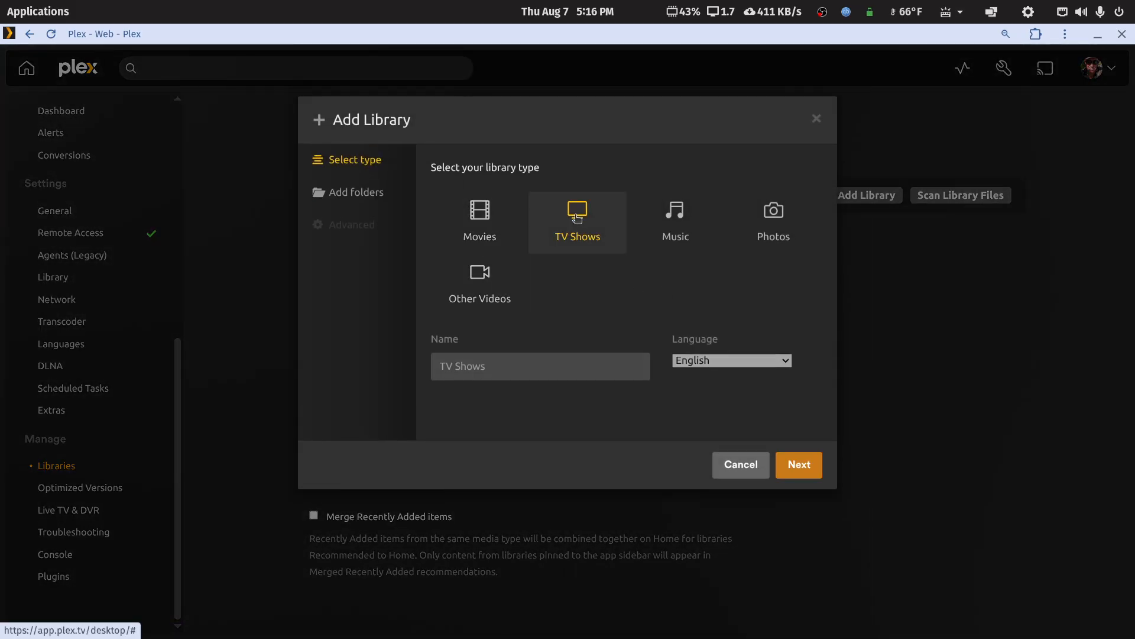
left_click(518, 361)
type("-")
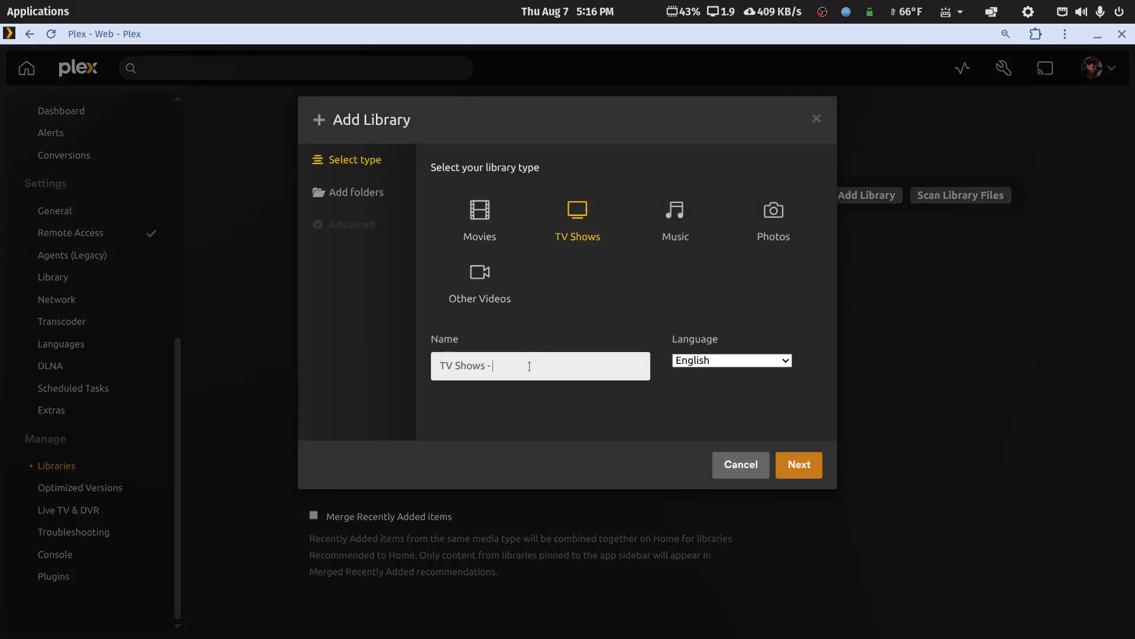
type(" TMDB Test")
left_click(799, 464)
Add /myplexmedia/tv-libraries/tv-test as the media folder of the new library.
left_click(649, 200)
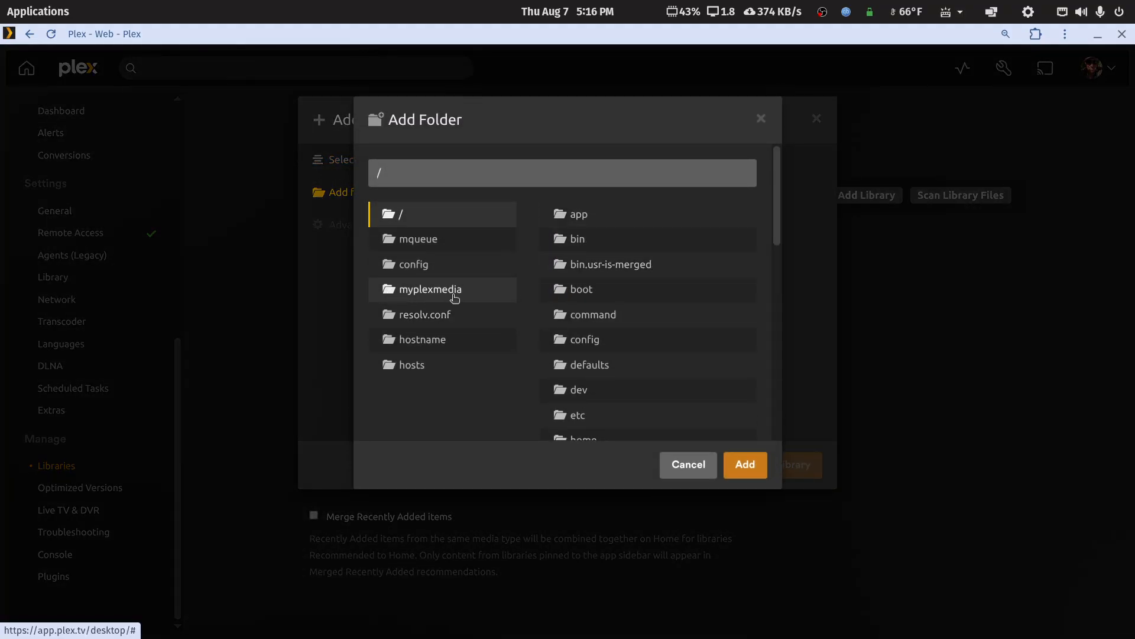
left_click(430, 297)
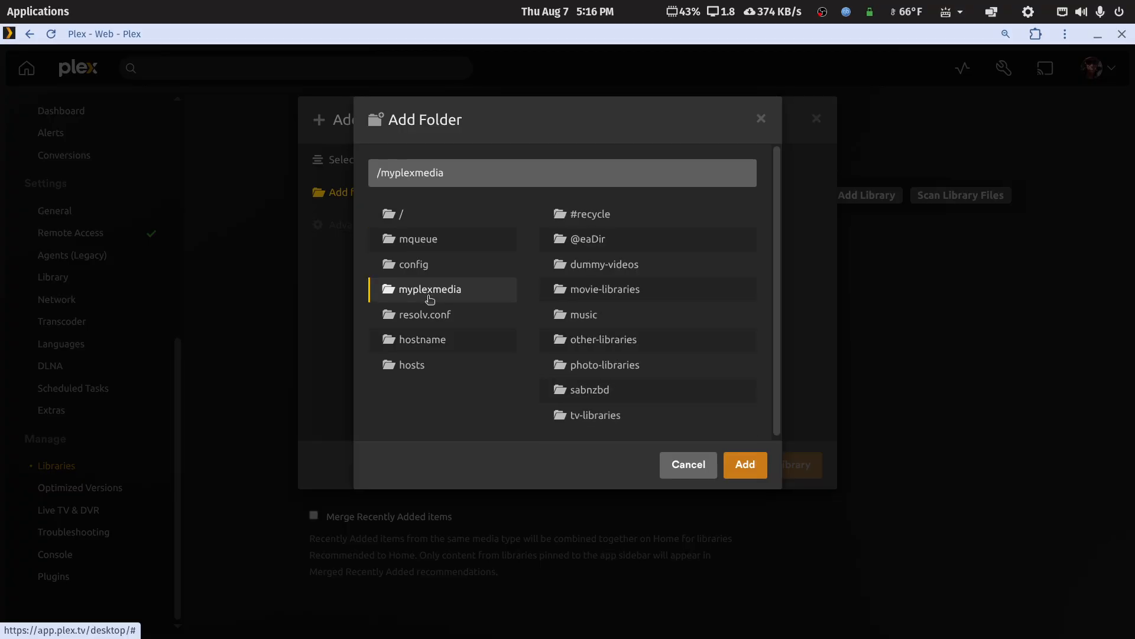
left_click(591, 416)
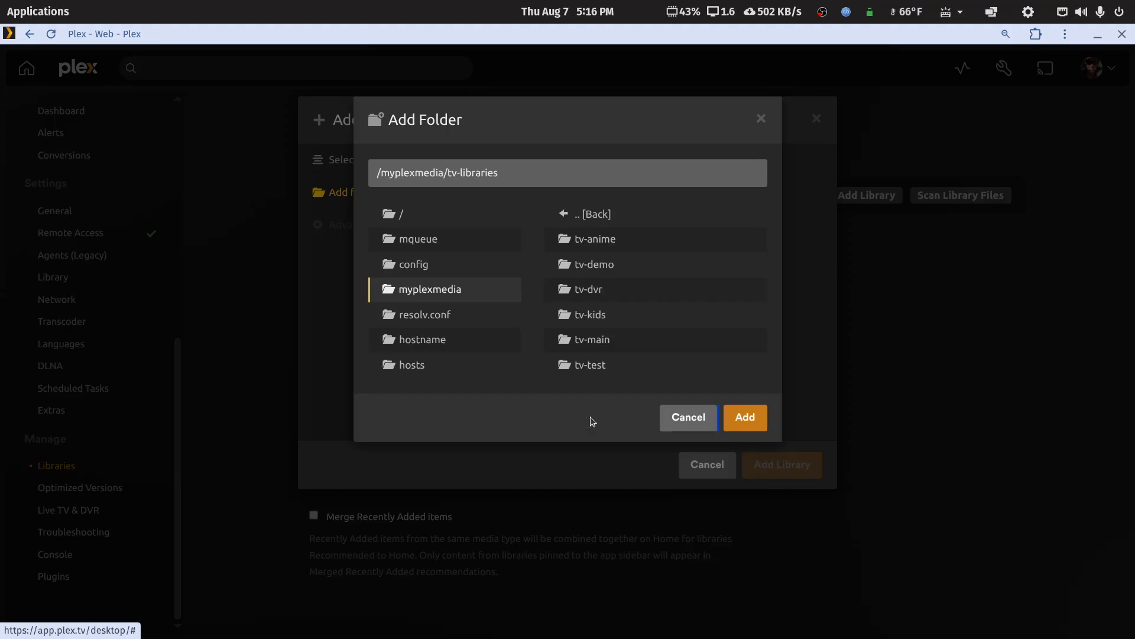
left_click(591, 366)
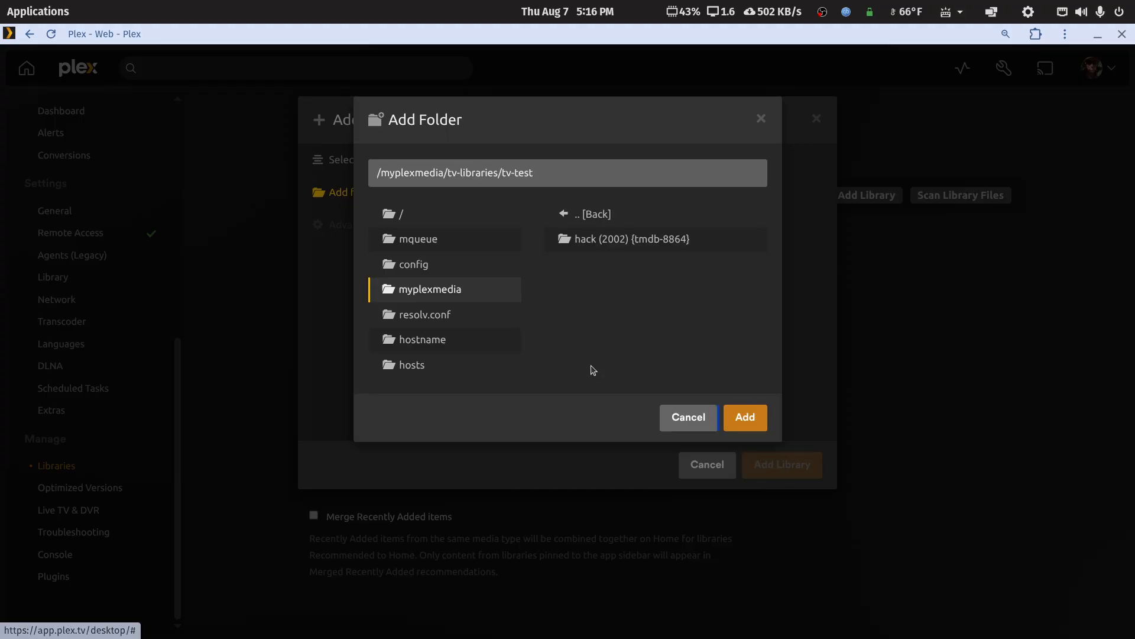
left_click(739, 416)
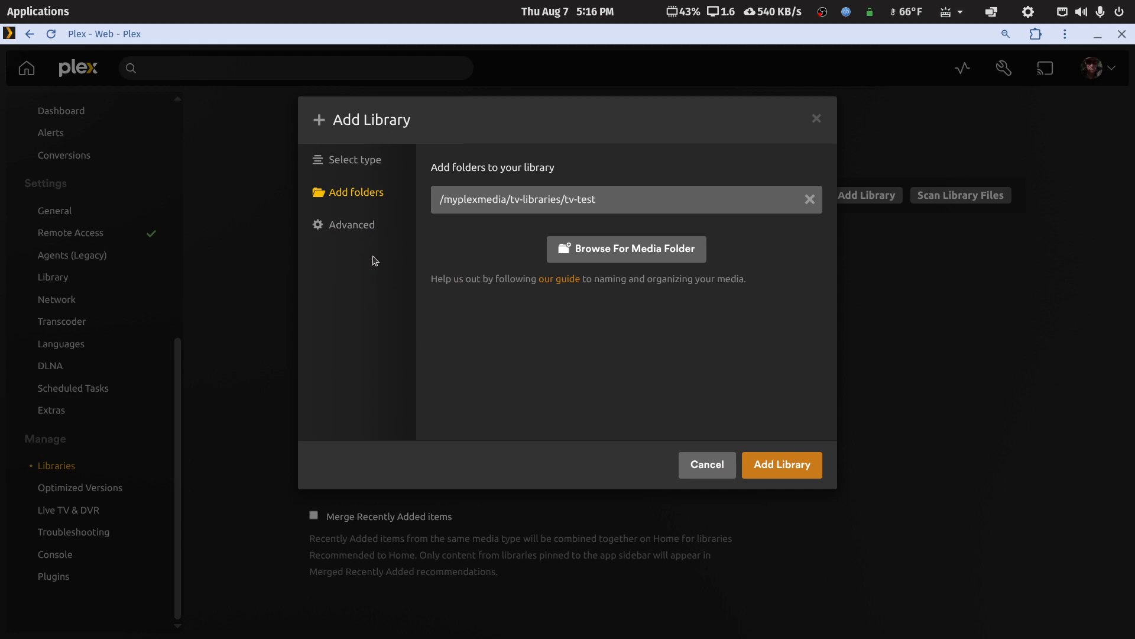
Keep The Movie Database as the episode ordering in the advanced settings and add the library.
left_click(362, 230)
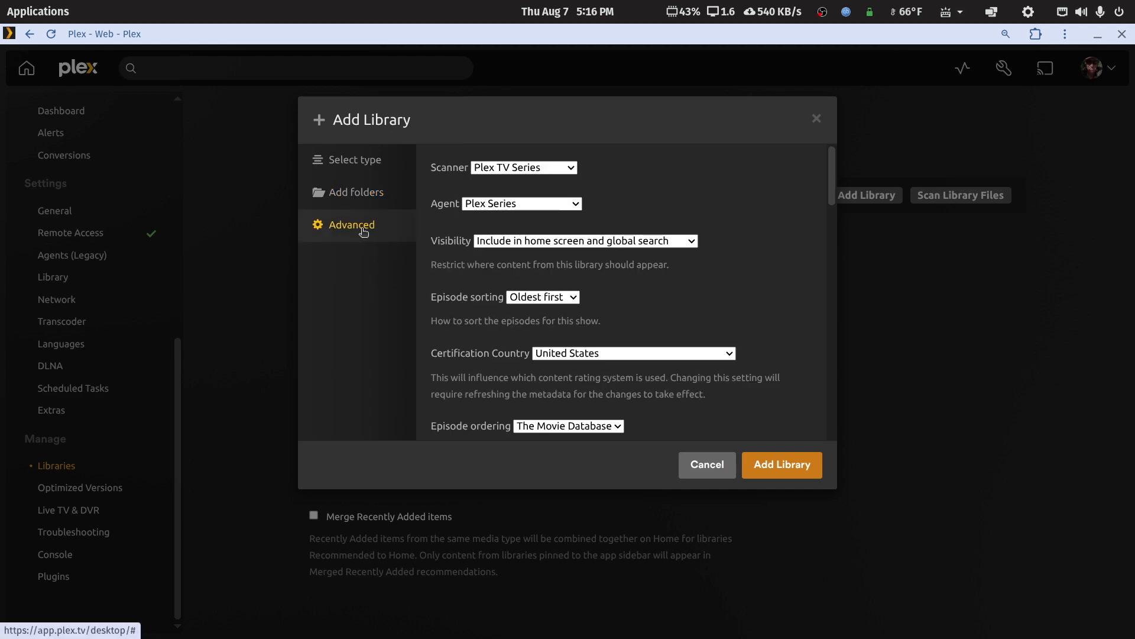
scroll(618, 352, "down", 3)
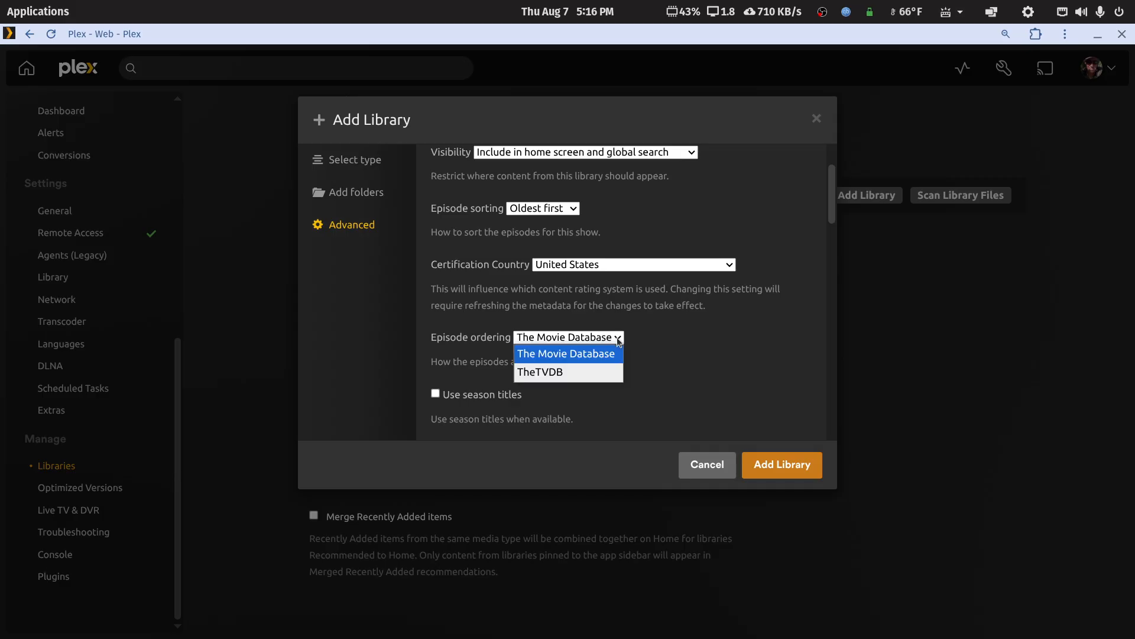
left_click(618, 338)
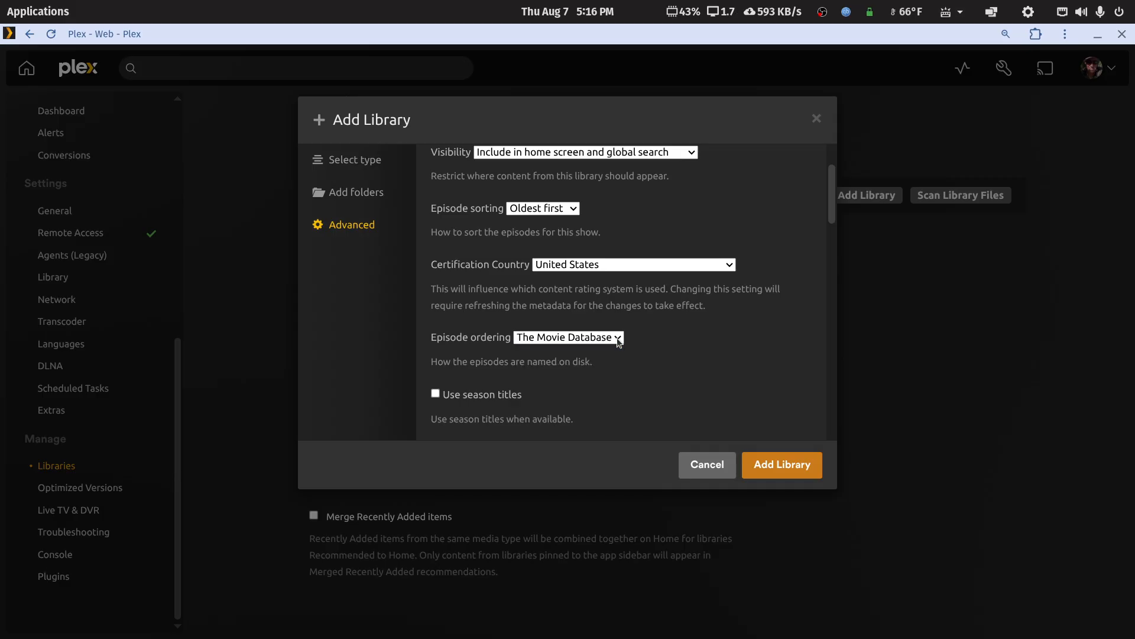
left_click(762, 465)
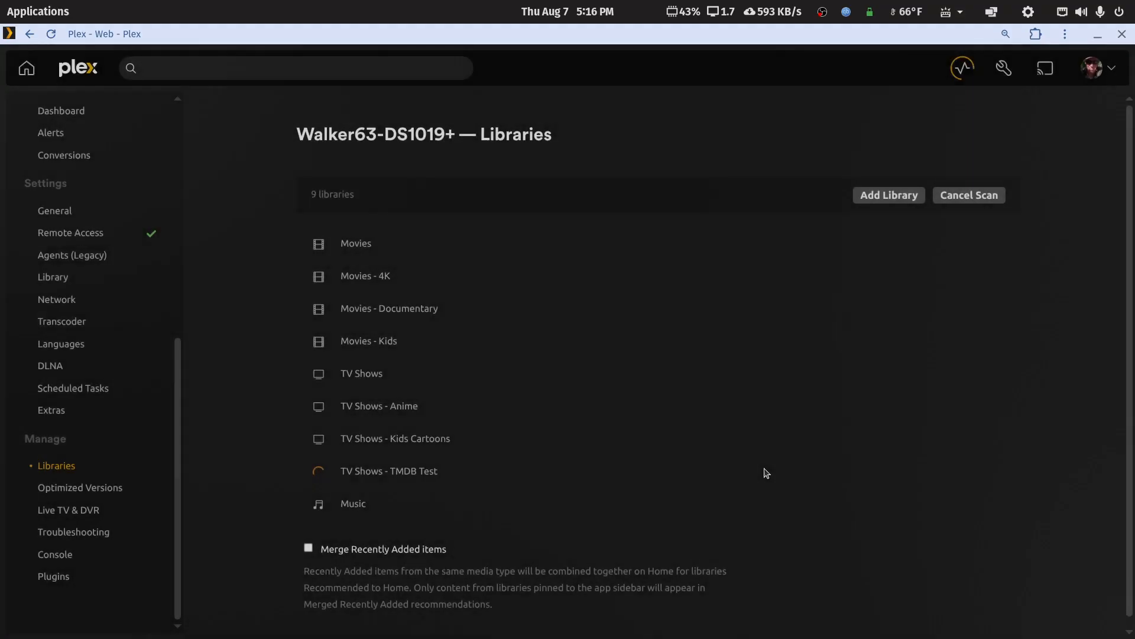
Open the TV Shows - TMDB Test library and check the .hack//SIGN show page and its seasons.
left_click(368, 471)
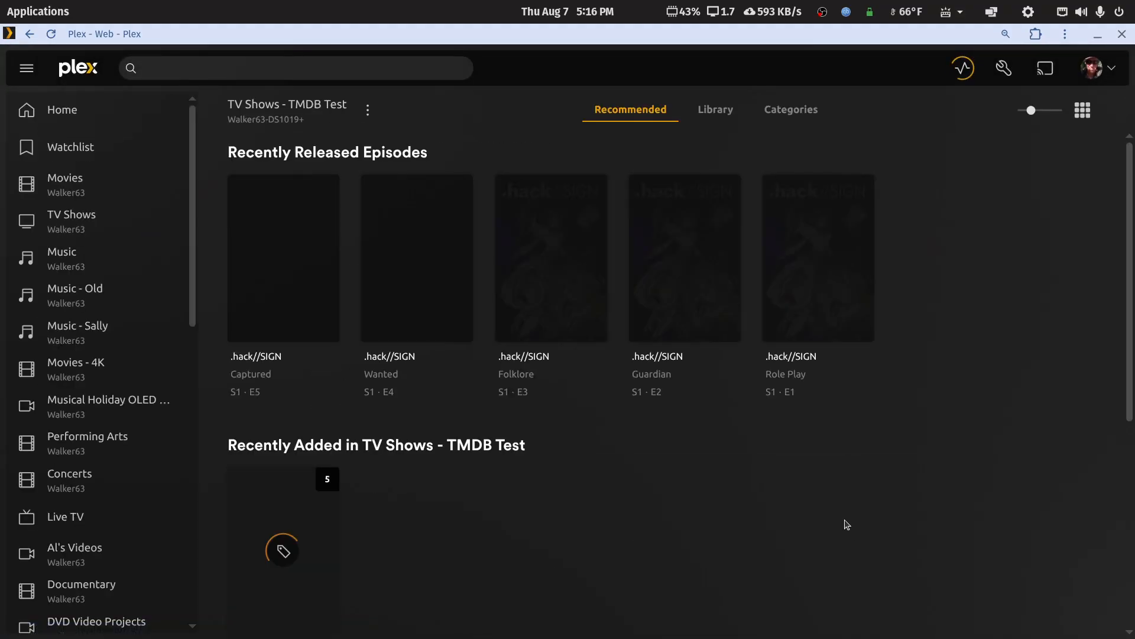
left_click(716, 110)
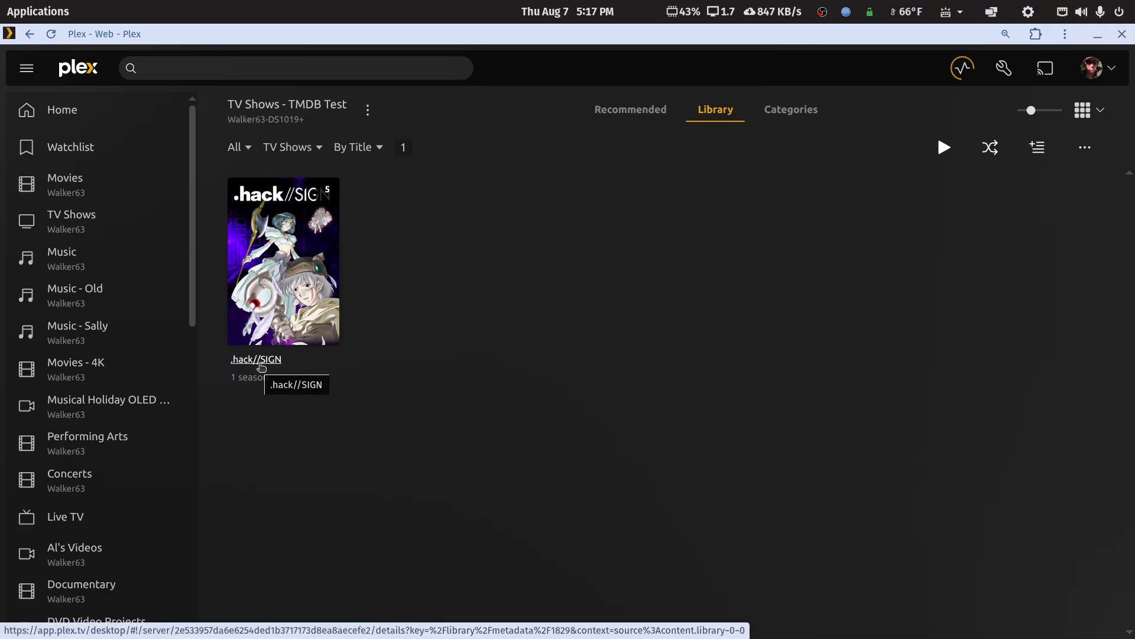
left_click(325, 269)
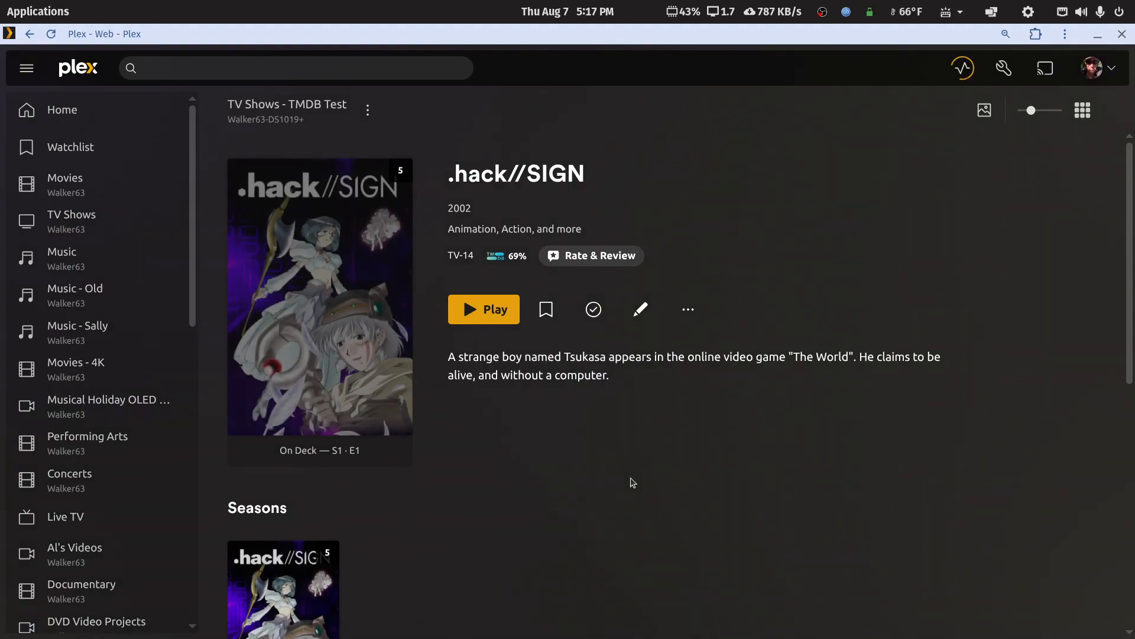
scroll(631, 479, "down", 3)
scroll(482, 390, "up", 2)
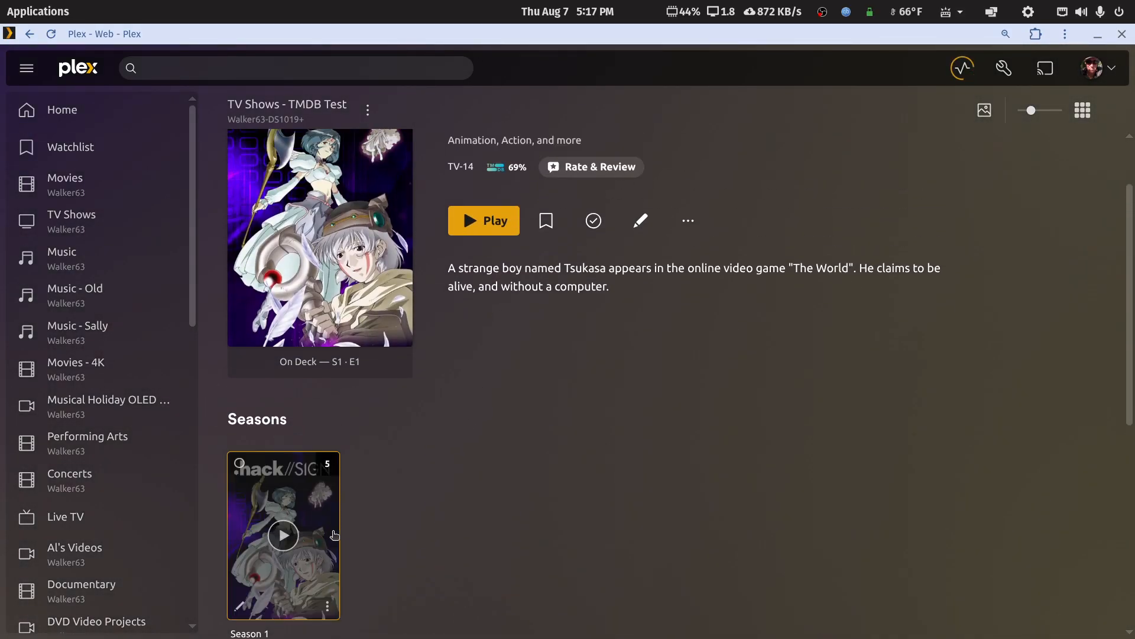
Open Season 1 of .hack//SIGN and look through its summary, cast and episode list.
left_click(332, 533)
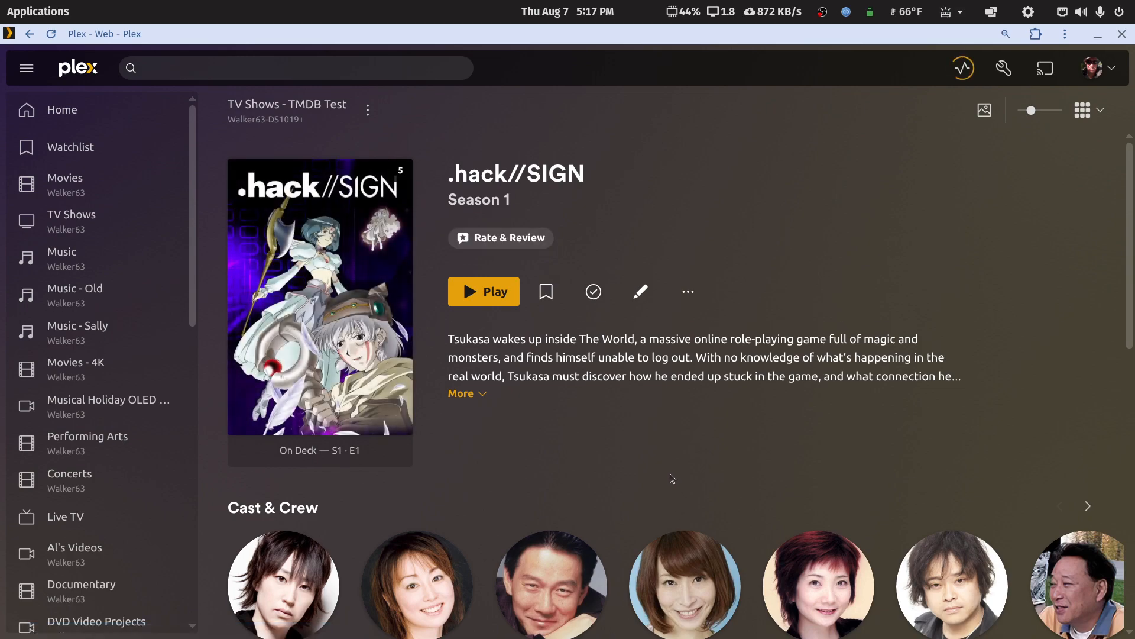
scroll(632, 426, "down", 2)
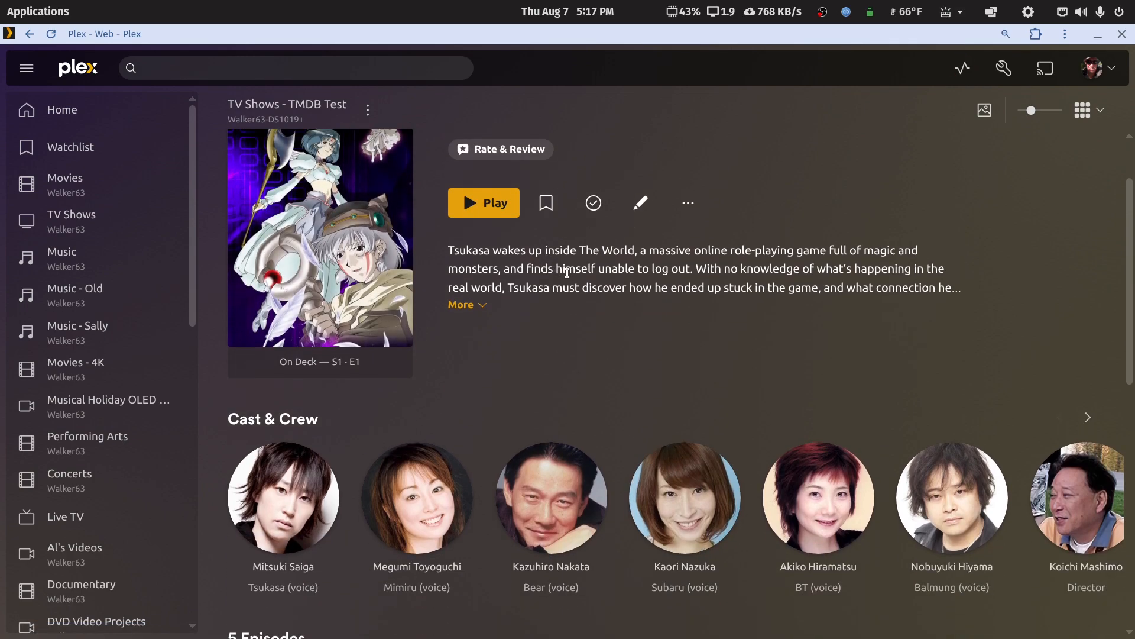
scroll(556, 342, "up", 2)
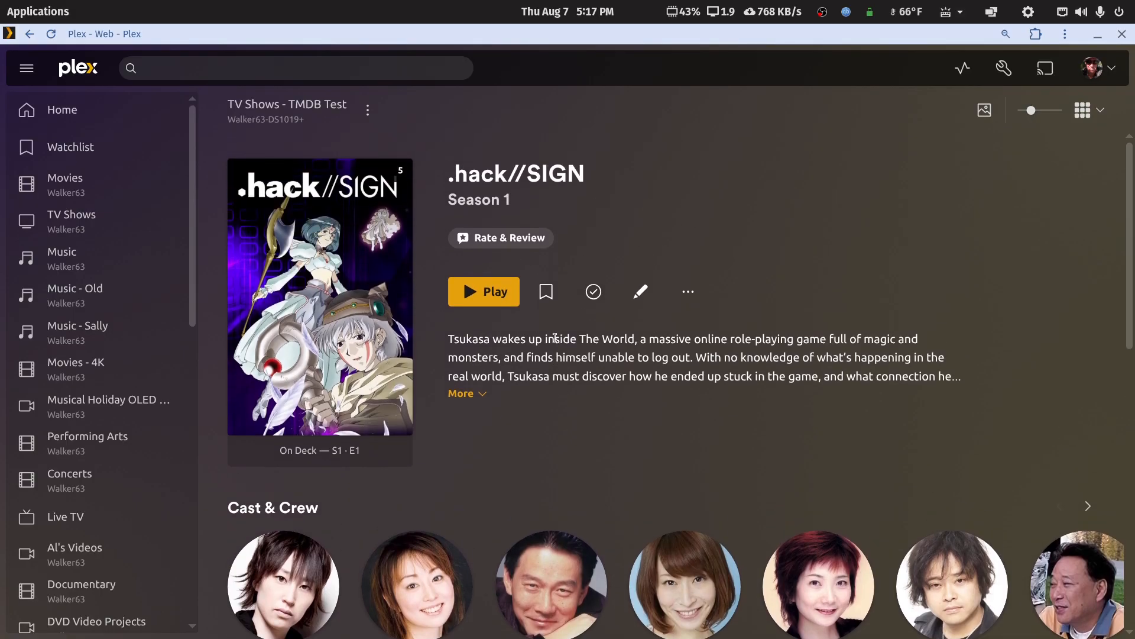
scroll(554, 337, "down", 4)
scroll(554, 340, "up", 4)
scroll(412, 315, "down", 10)
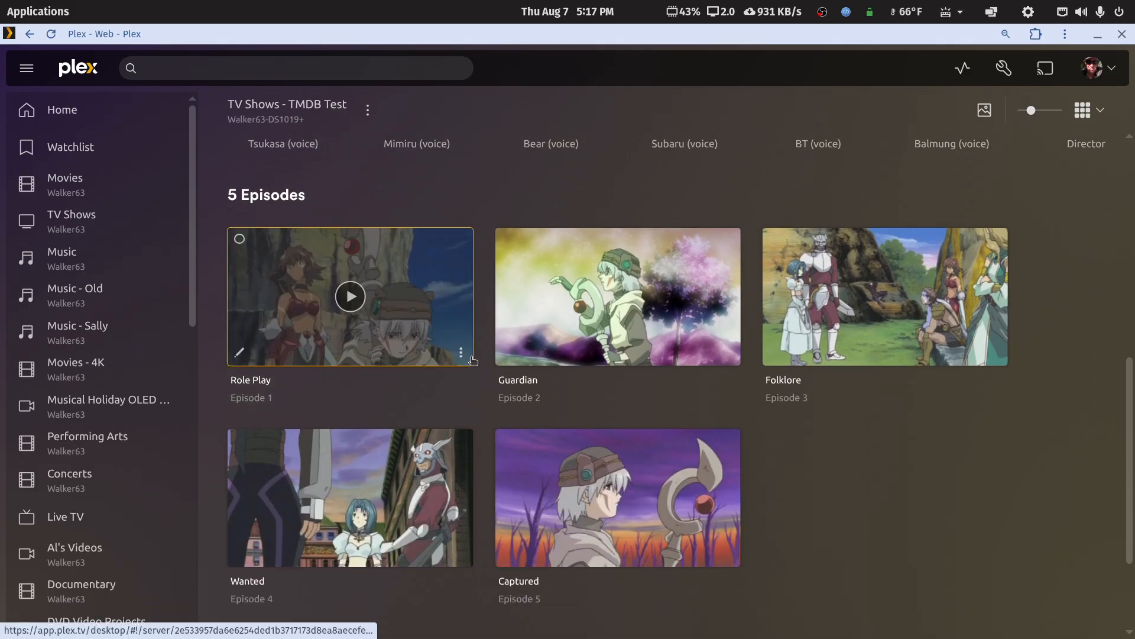
Check the details of the Role Play, Guardian and Folklore episodes, then return to the .hack//SIGN show page.
left_click(446, 303)
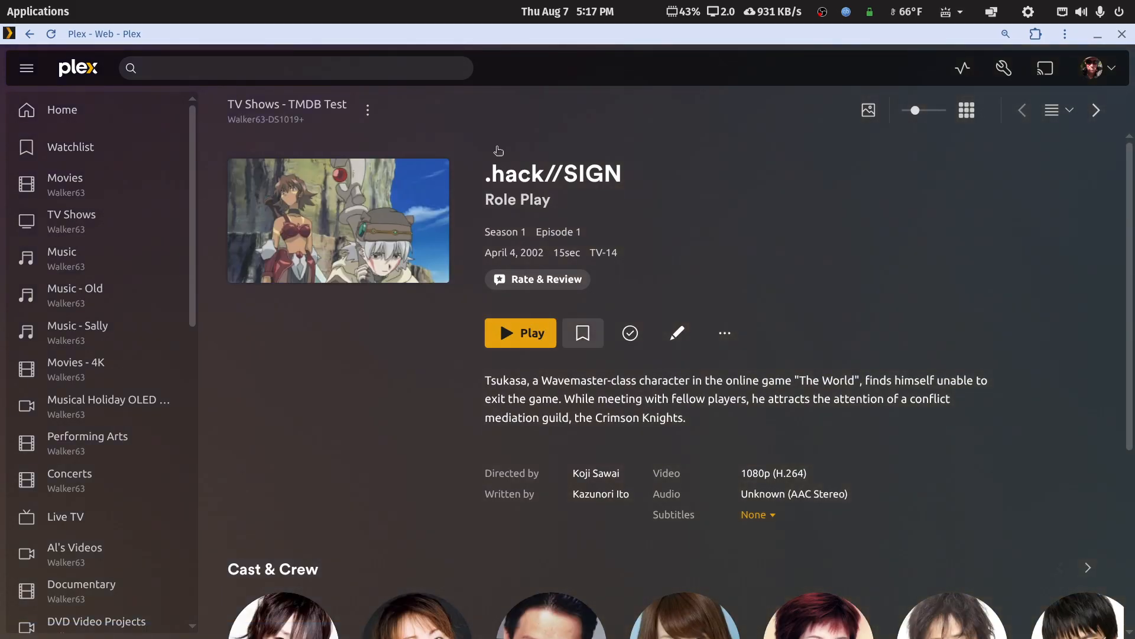
left_click(30, 34)
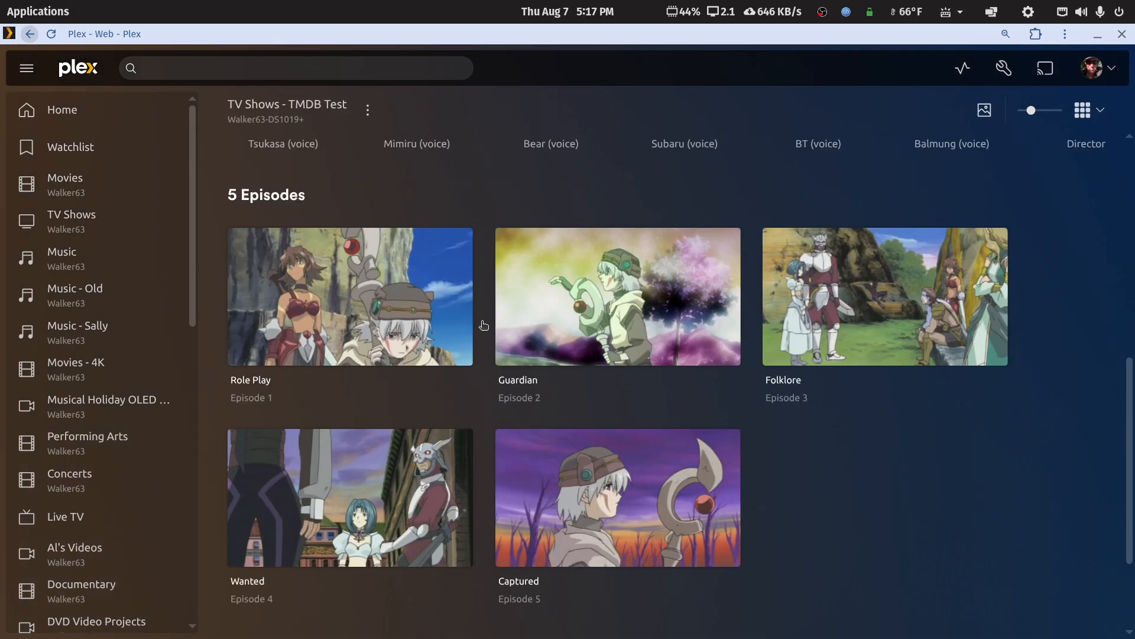
left_click(695, 303)
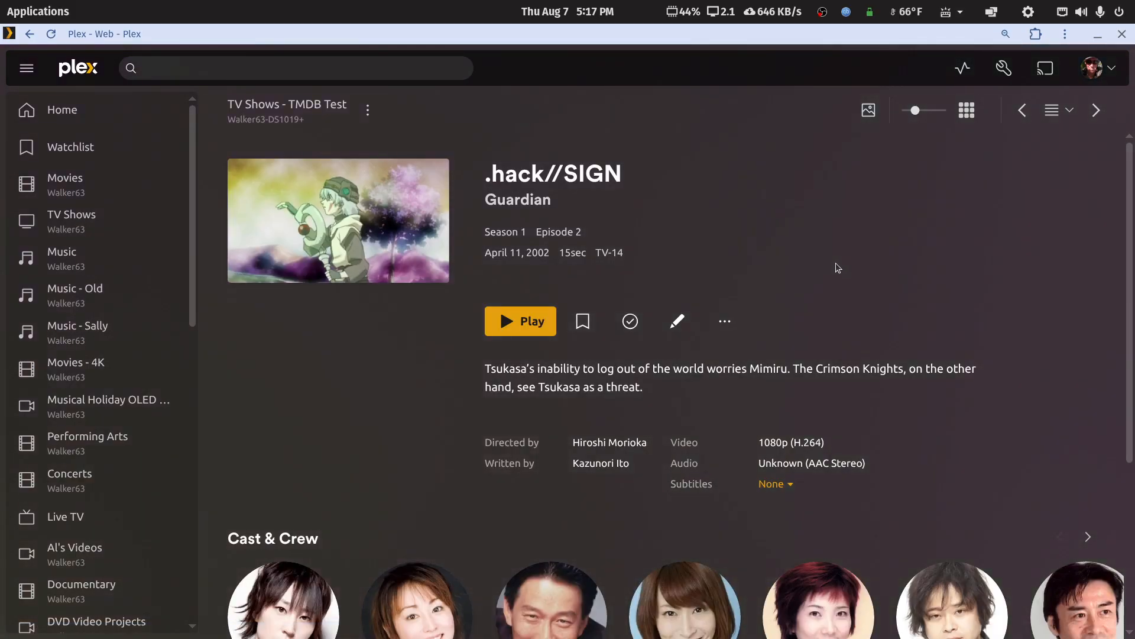
left_click(29, 34)
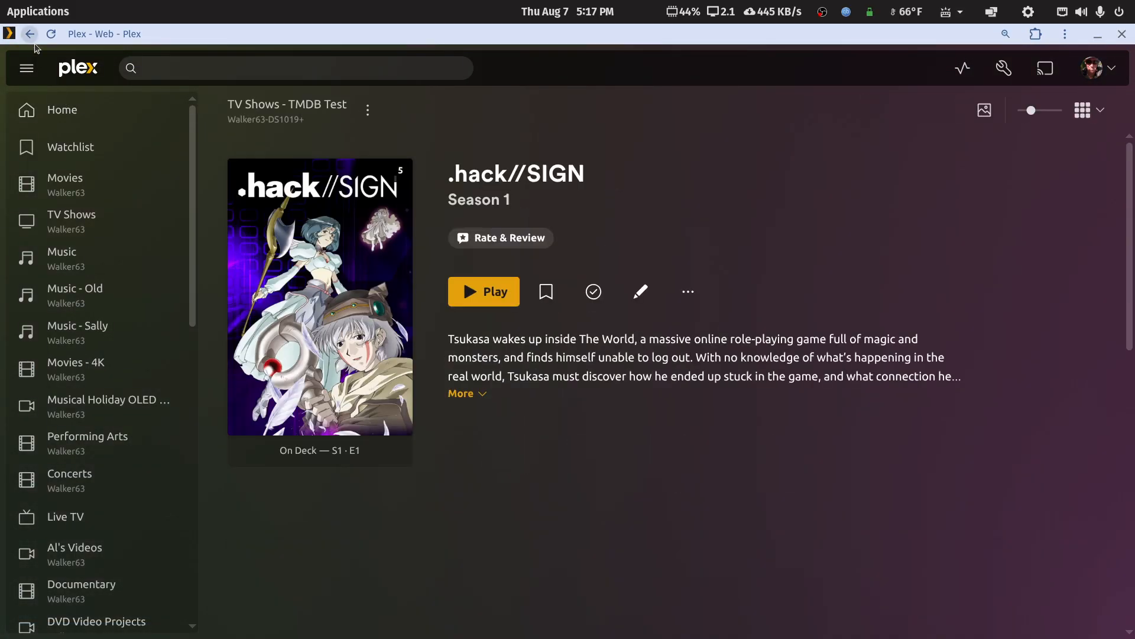
left_click(866, 329)
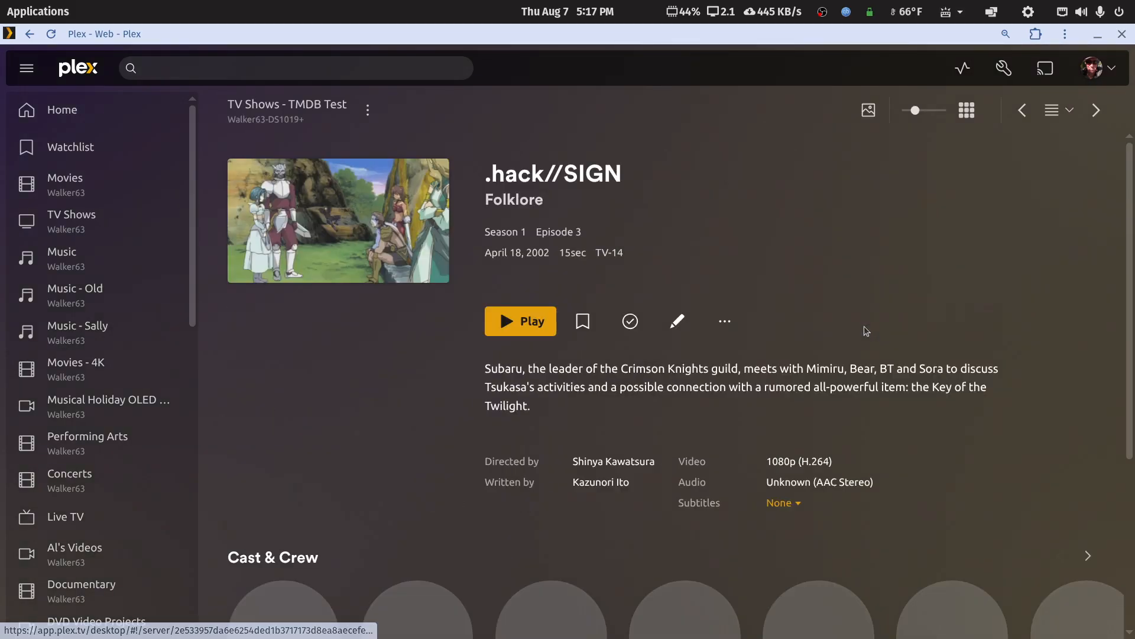
left_click(29, 34)
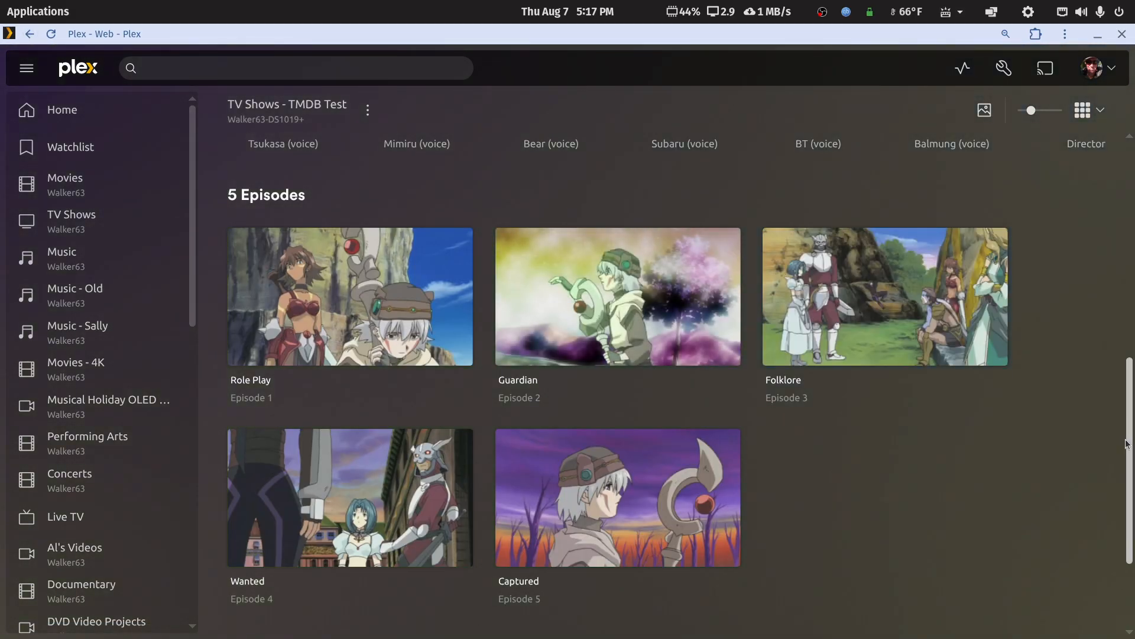
scroll(1131, 448, "up", 5)
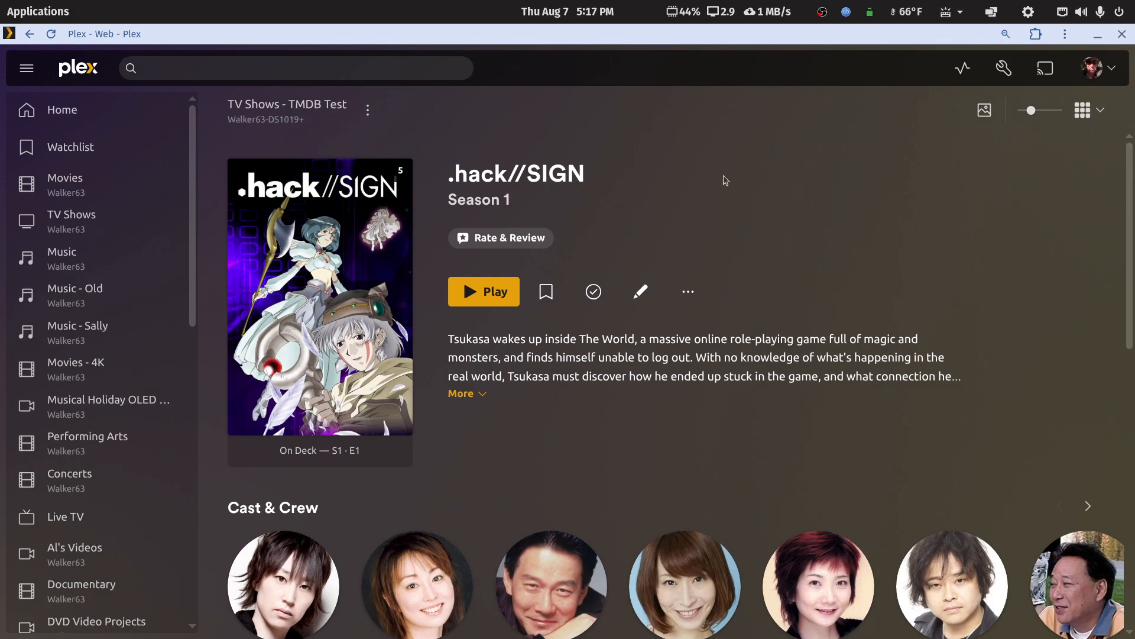
left_click(28, 36)
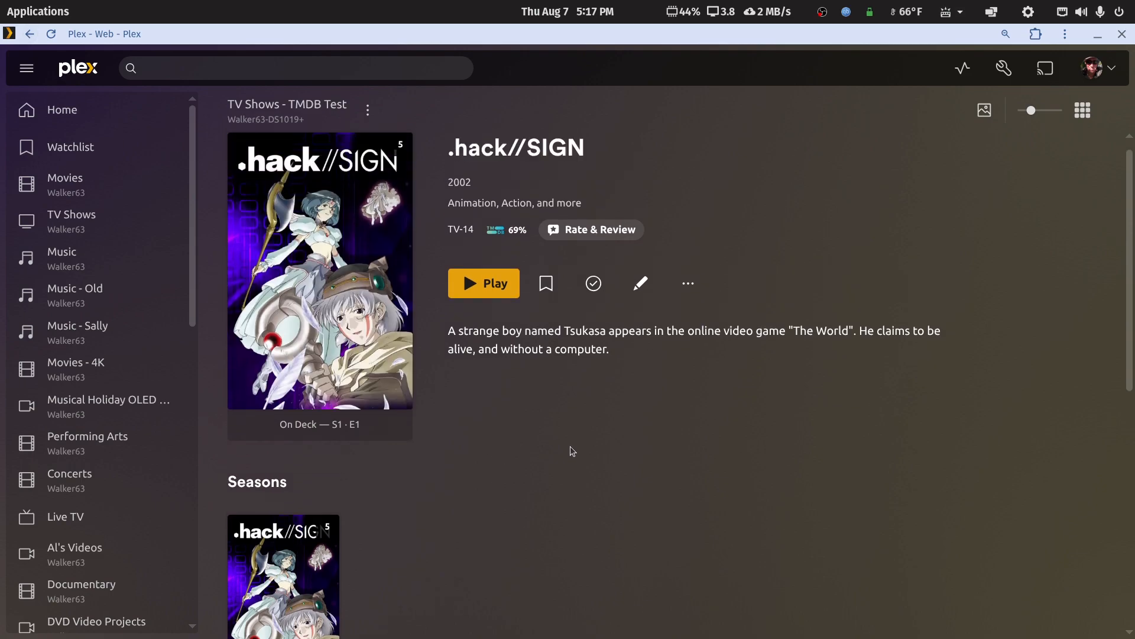
Restore and minimize the Plex window, then switch to the Naming and Organizing Your TV Show Files article in Chrome.
double_click(909, 34)
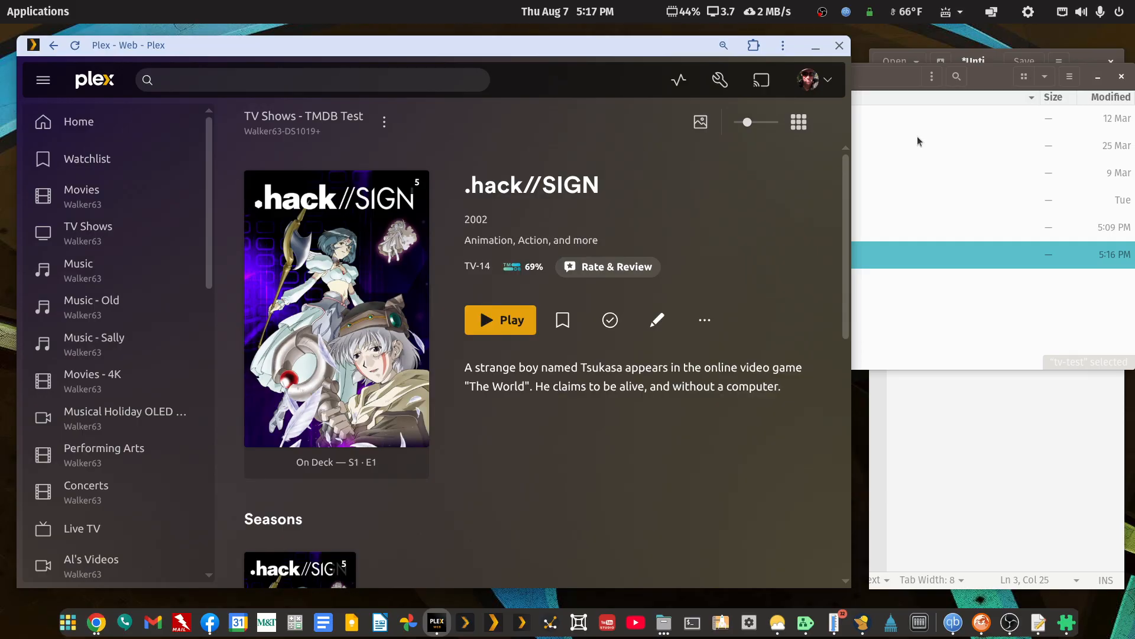
left_click(816, 46)
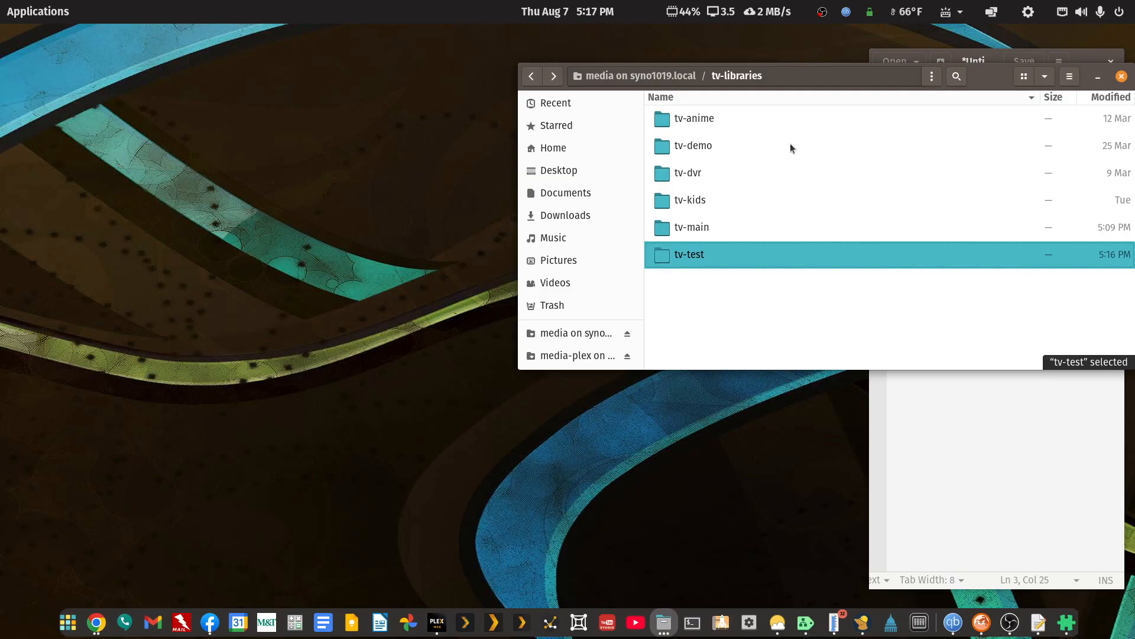
mouse_move(97, 622)
left_click(264, 542)
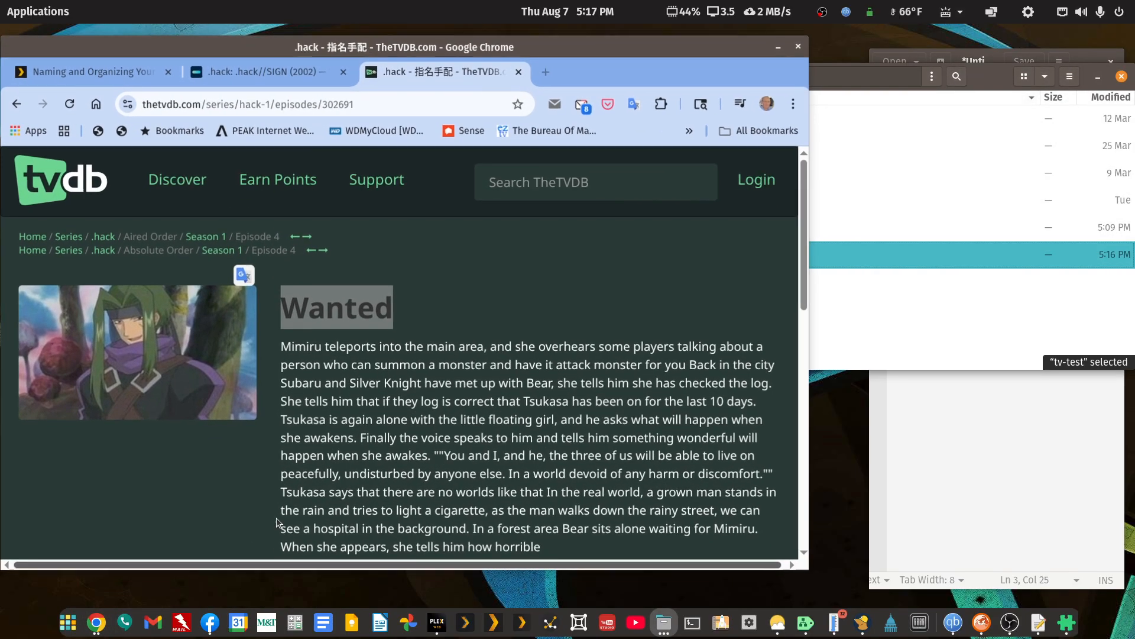
left_click(95, 72)
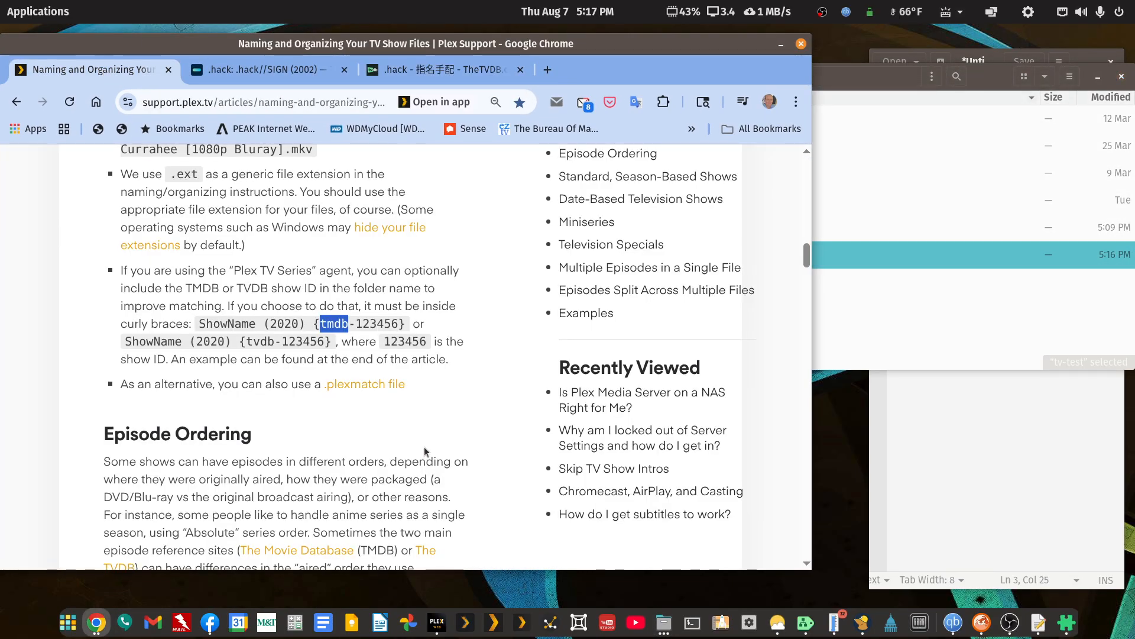
Review the article's Band of Brothers (2001) naming example, highlighting the bracketed [1080p Bluray] info, the dash separator and the space before the year.
scroll(425, 452, "down", 3)
scroll(423, 444, "up", 4)
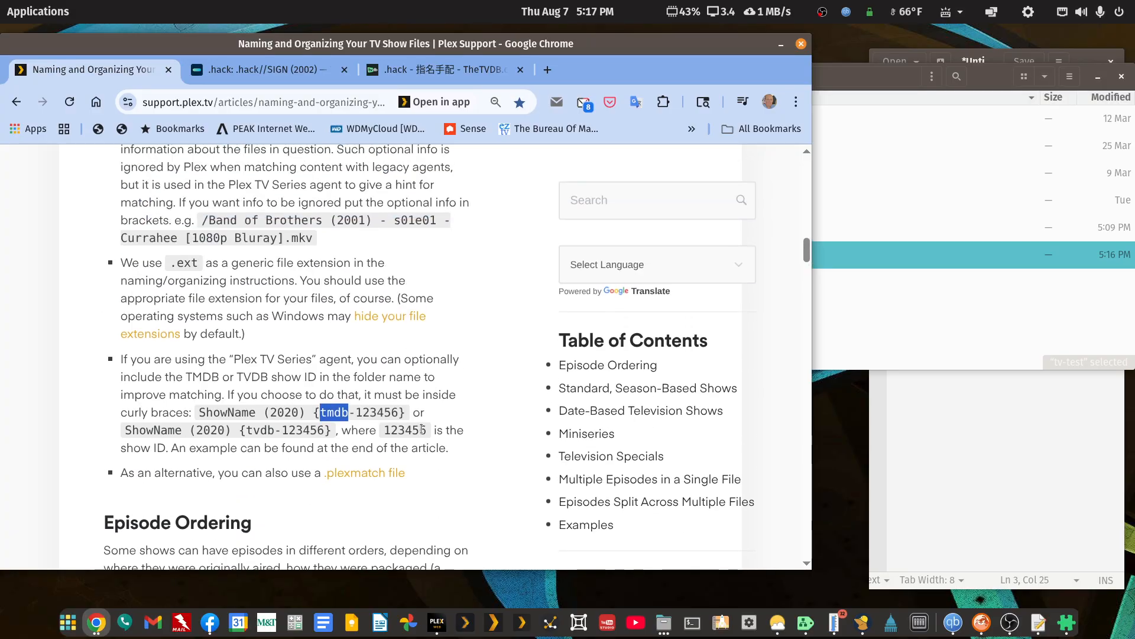
scroll(422, 429, "up", 3)
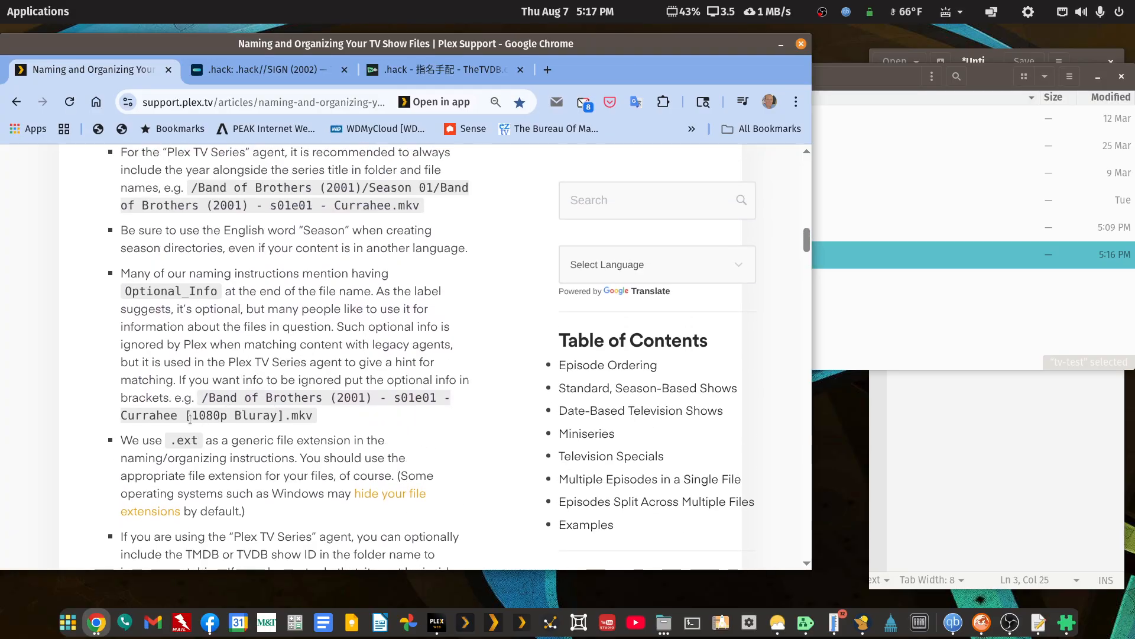
left_click_drag(187, 417, 286, 416)
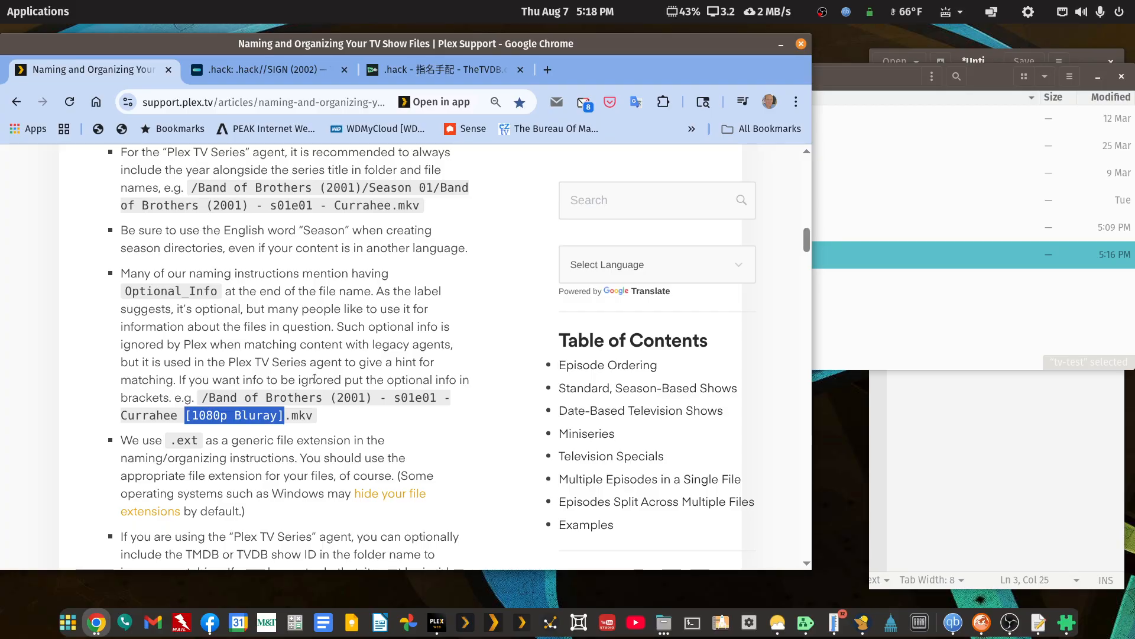
left_click_drag(371, 397, 393, 395)
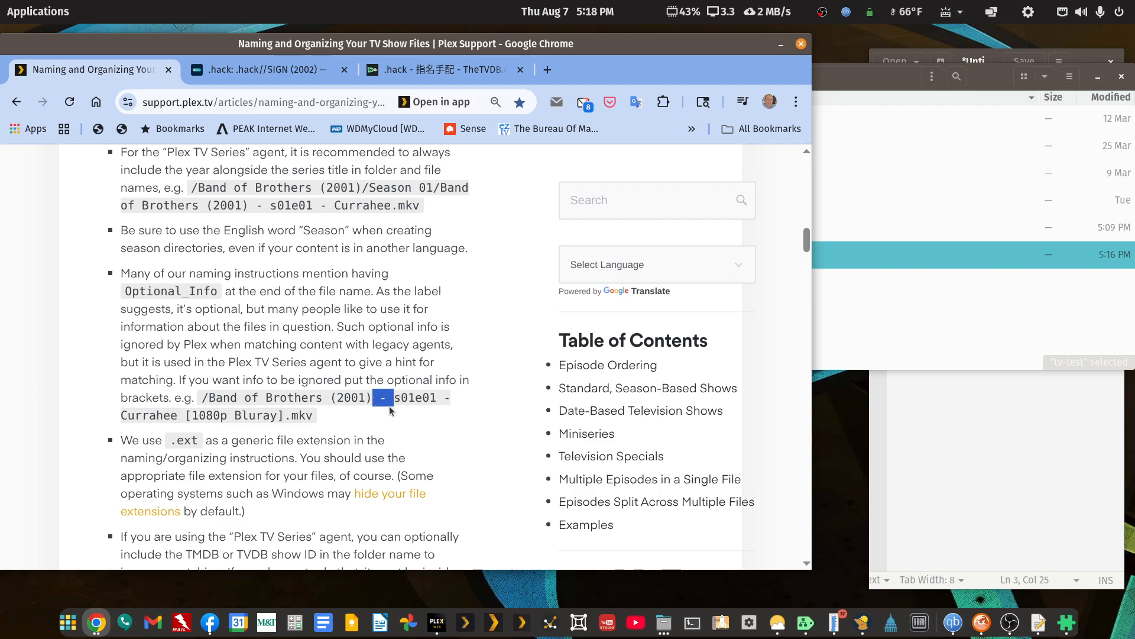
left_click(375, 401)
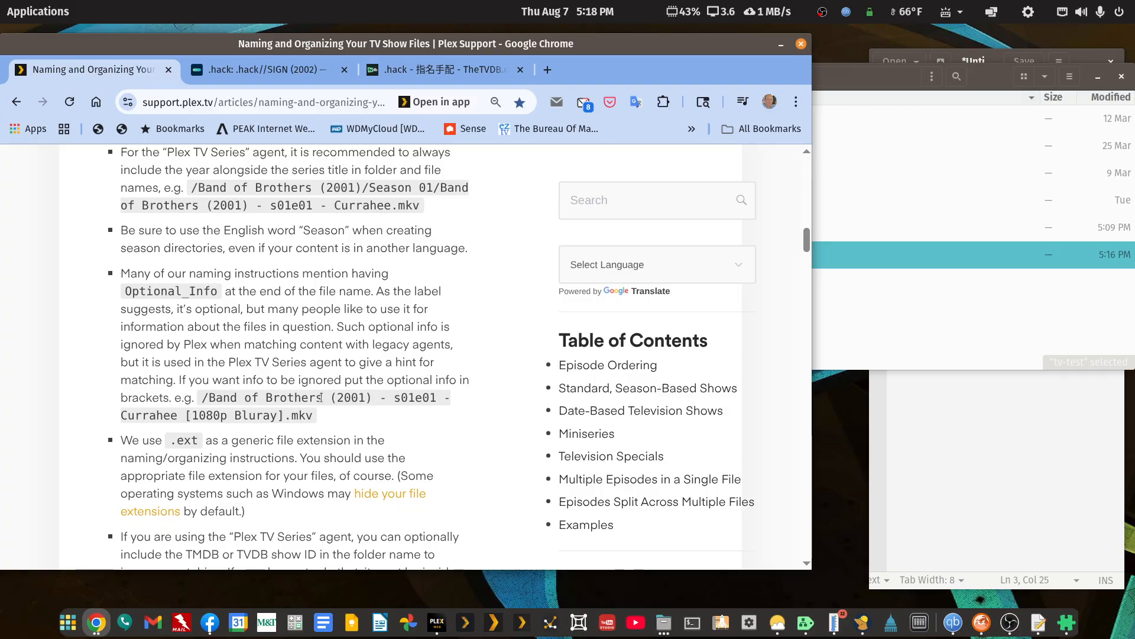
left_click_drag(320, 397, 329, 397)
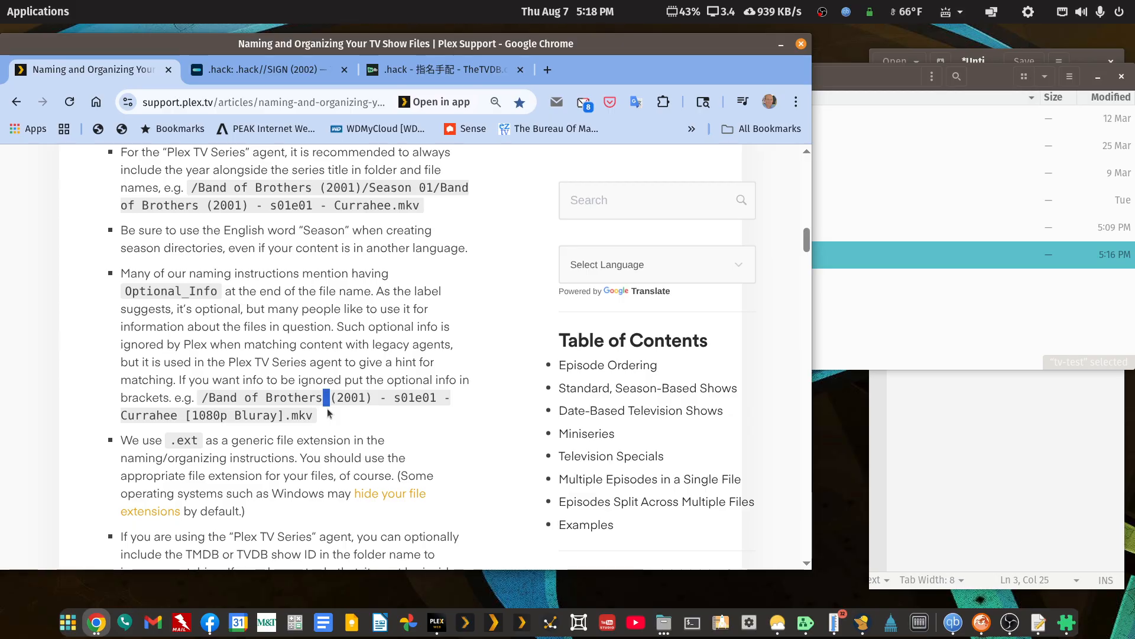
scroll(327, 403, "down", 5)
scroll(327, 401, "up", 5)
scroll(328, 403, "up", 7)
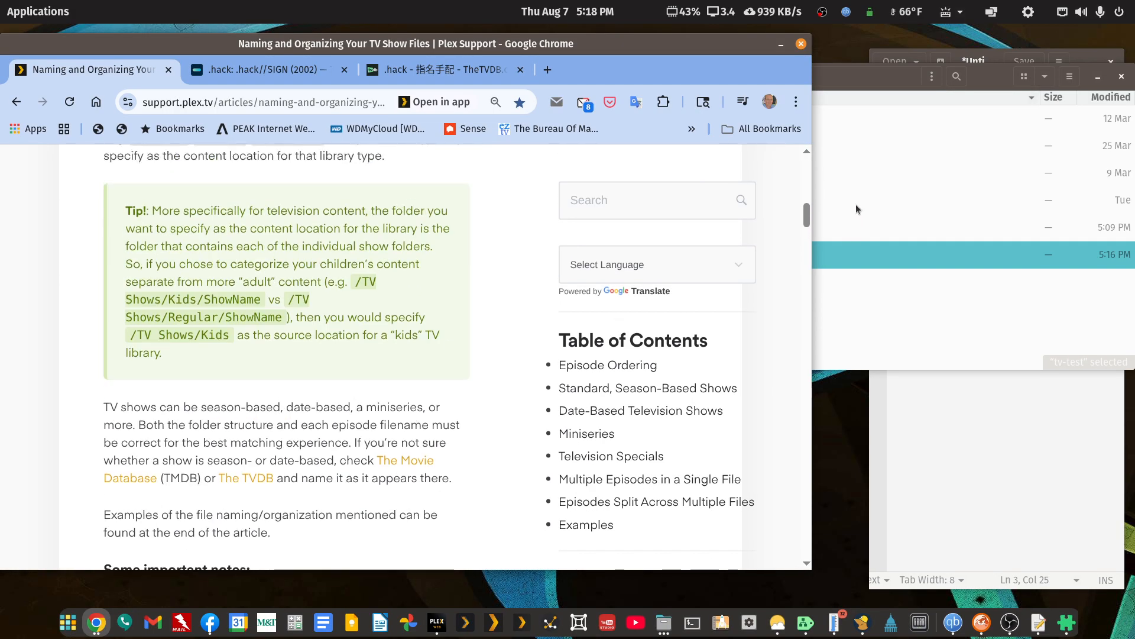
Switch to the file manager and trace the folder hierarchy from the syno1019.local shares through media to tv-libraries.
left_click(989, 76)
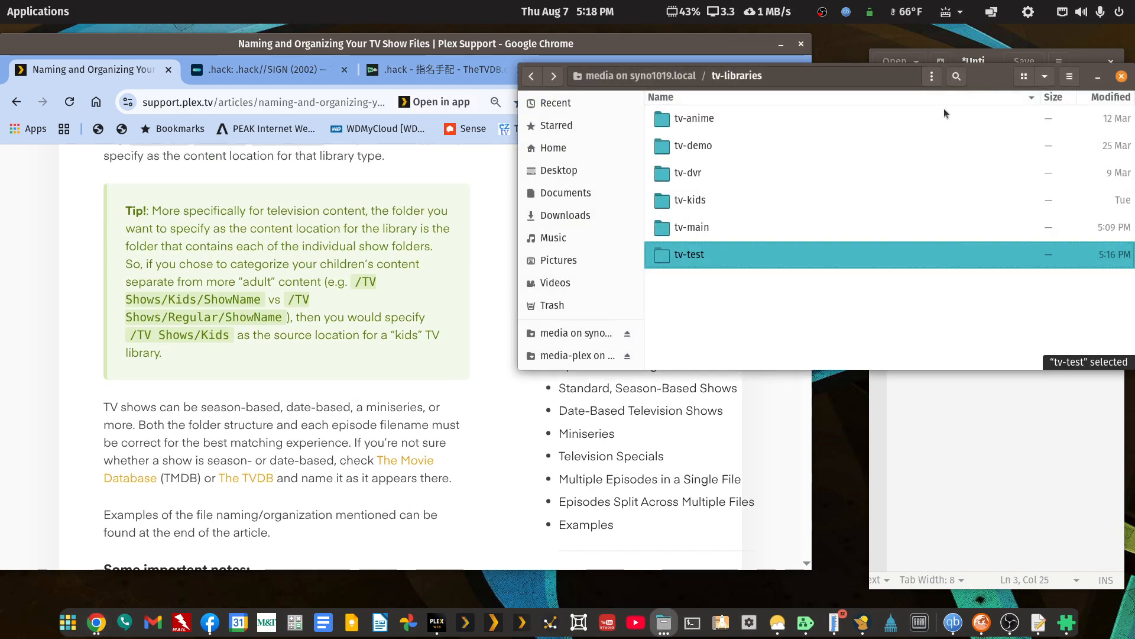
left_click(536, 78)
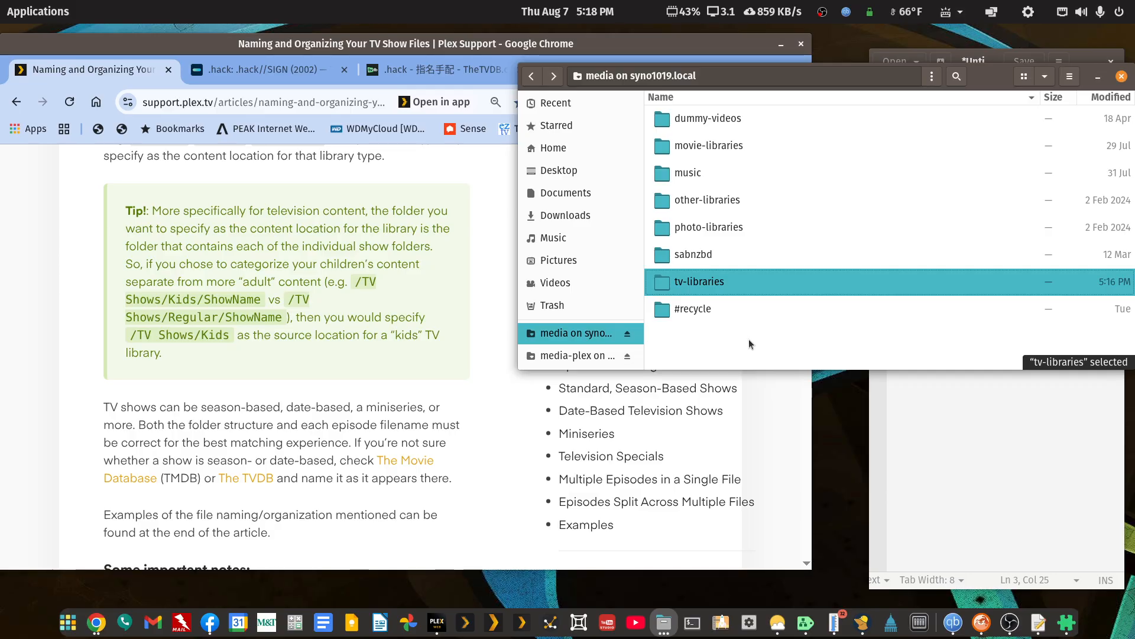
left_click(532, 77)
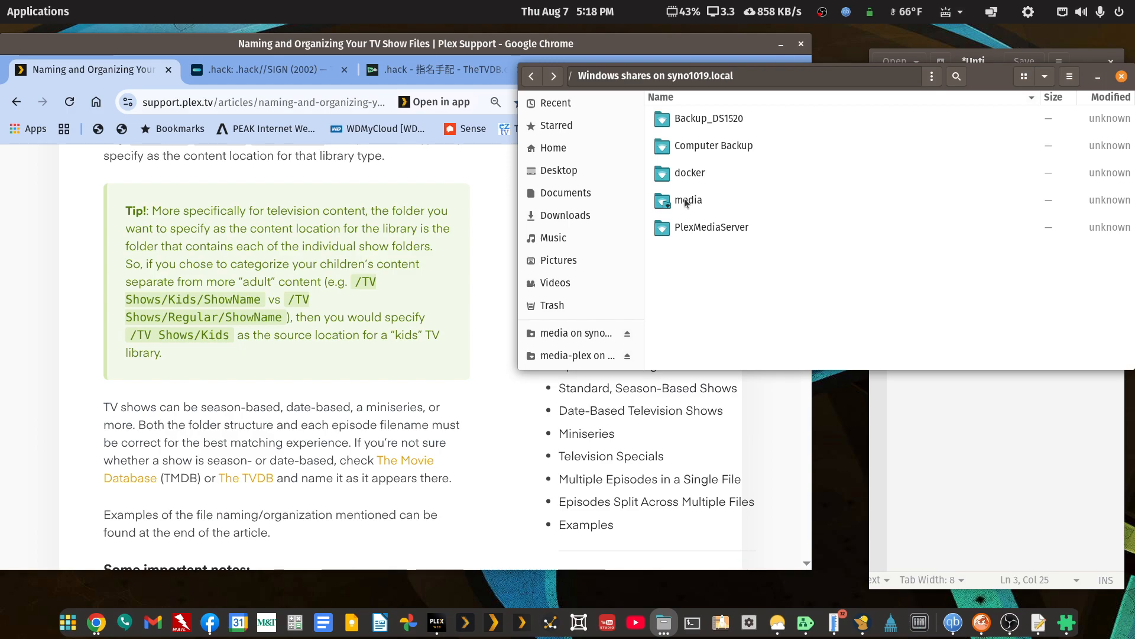
double_click(686, 201)
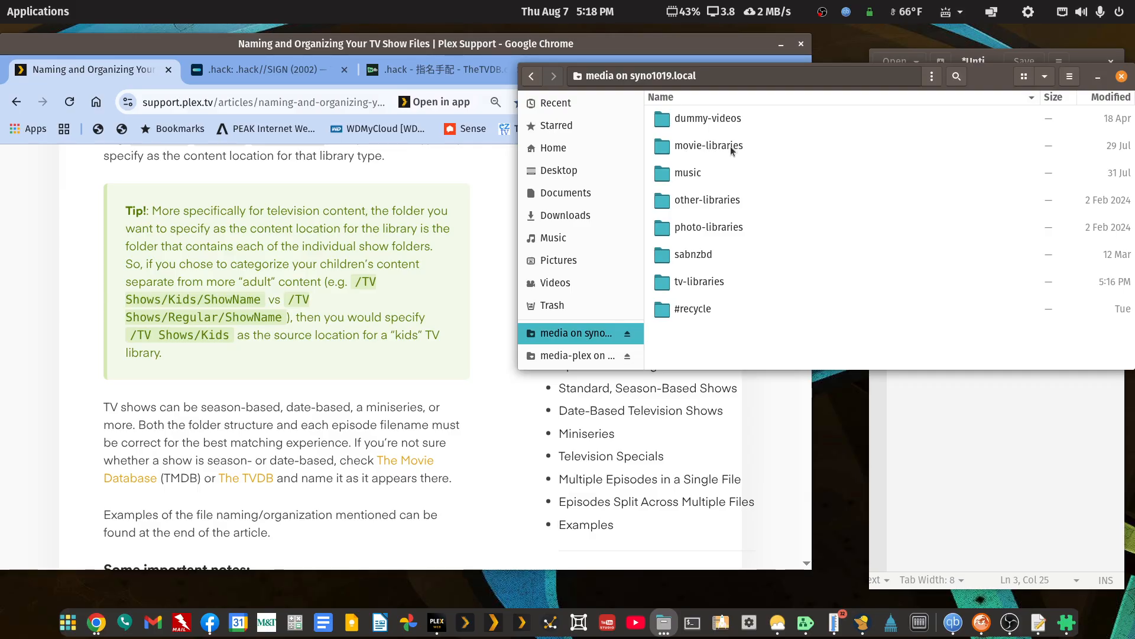
left_click(681, 281)
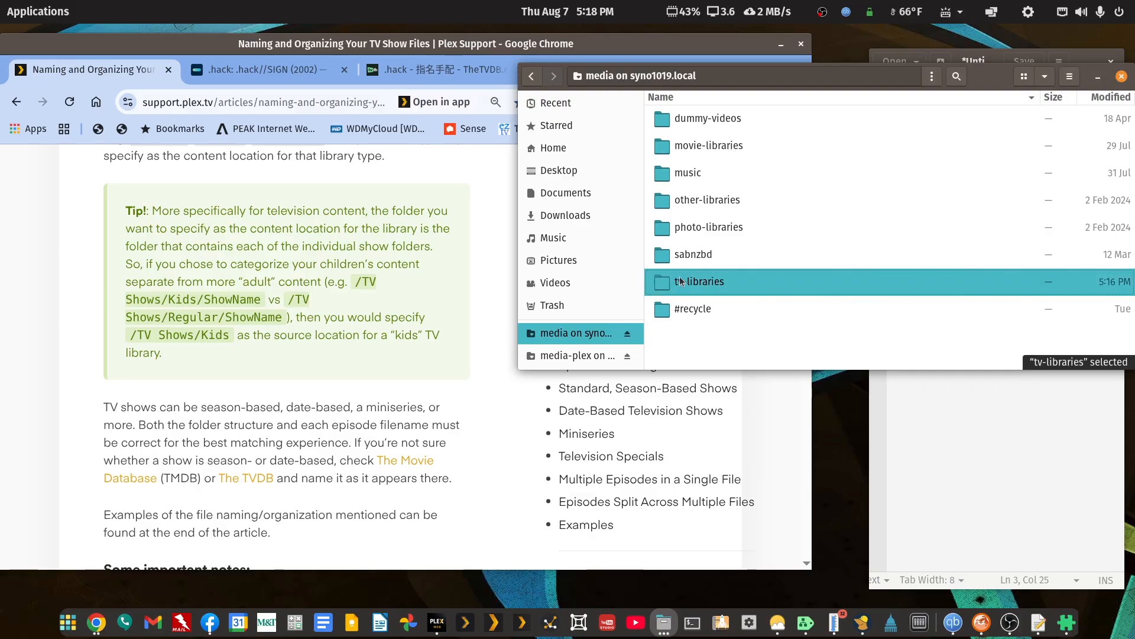
double_click(680, 280)
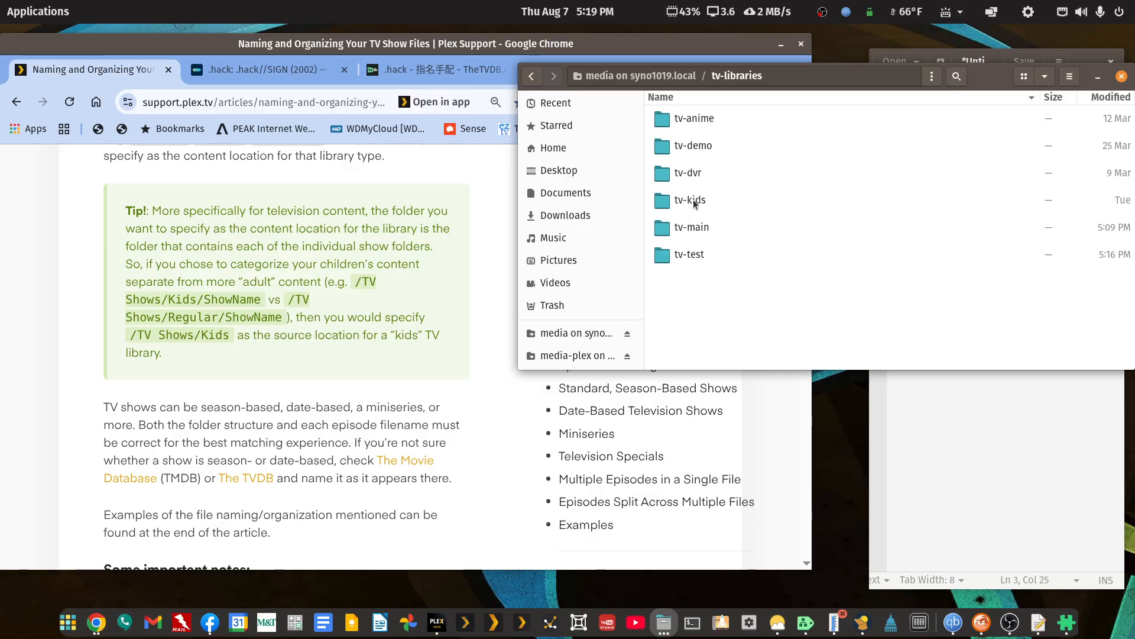
Open Season 01 of Life With Elizabeth (1952) in tv-main and maximize the window to examine the full episode file names.
double_click(688, 229)
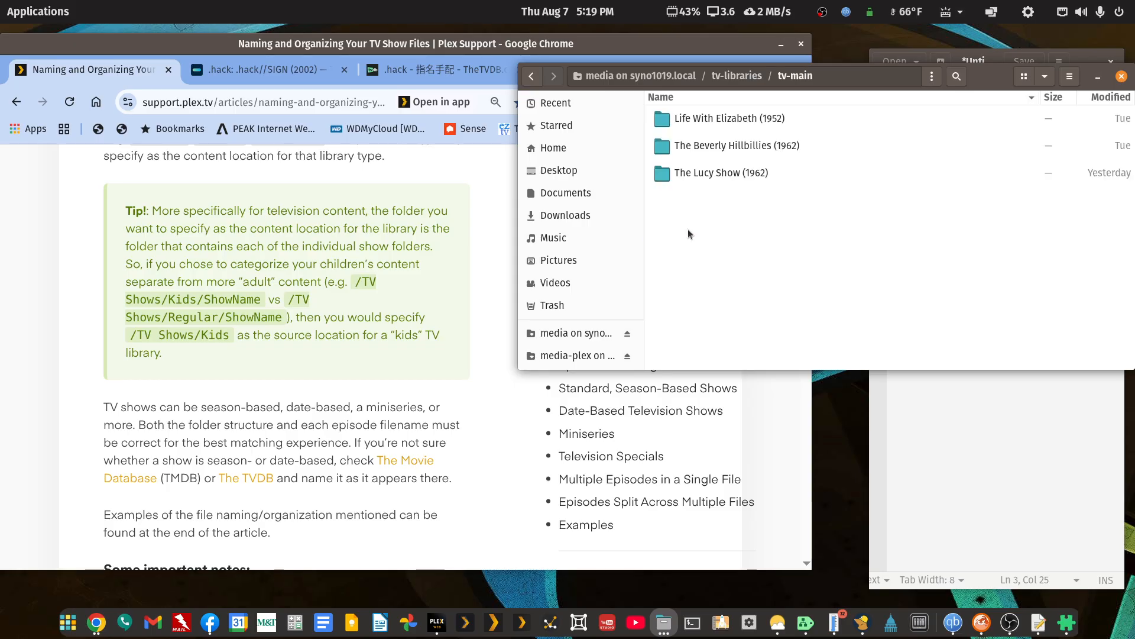
double_click(690, 120)
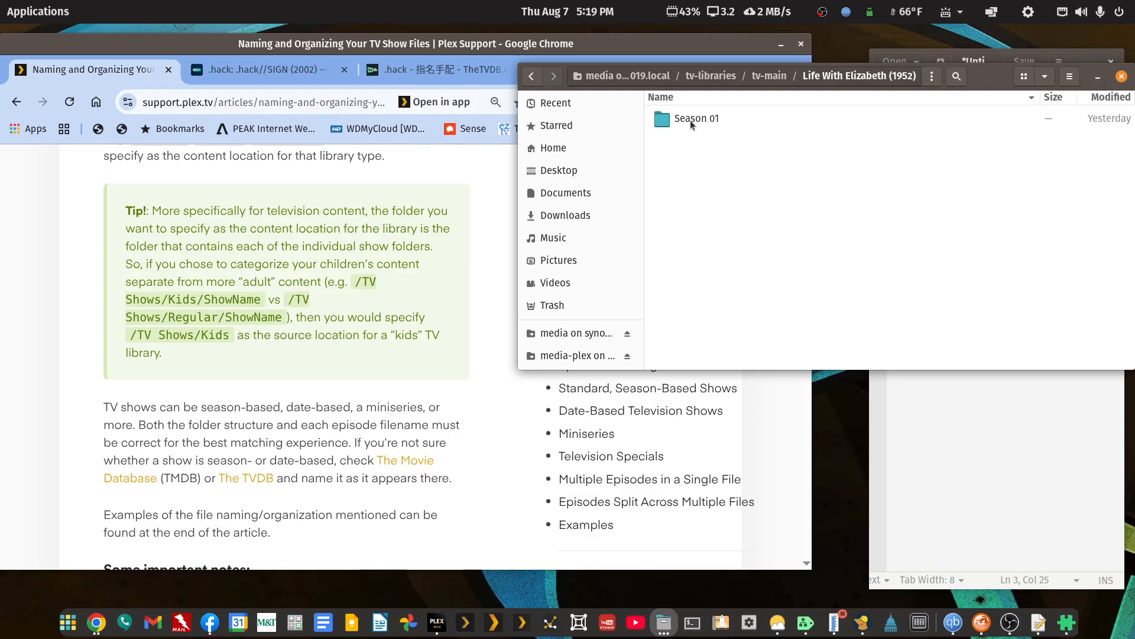
double_click(690, 120)
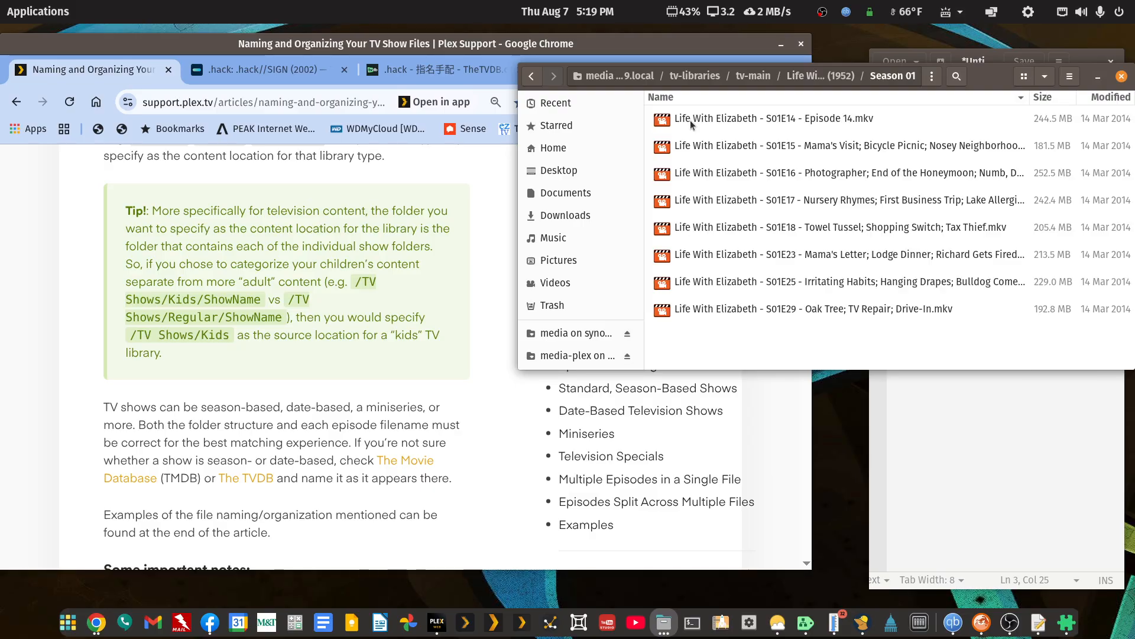
left_click(539, 78)
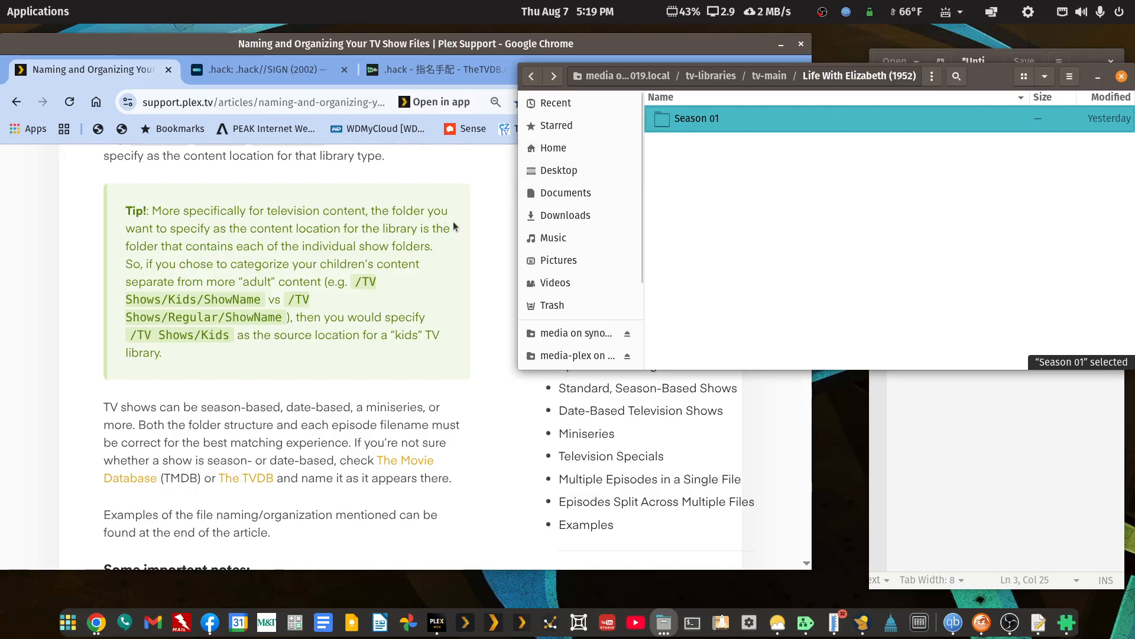
double_click(718, 120)
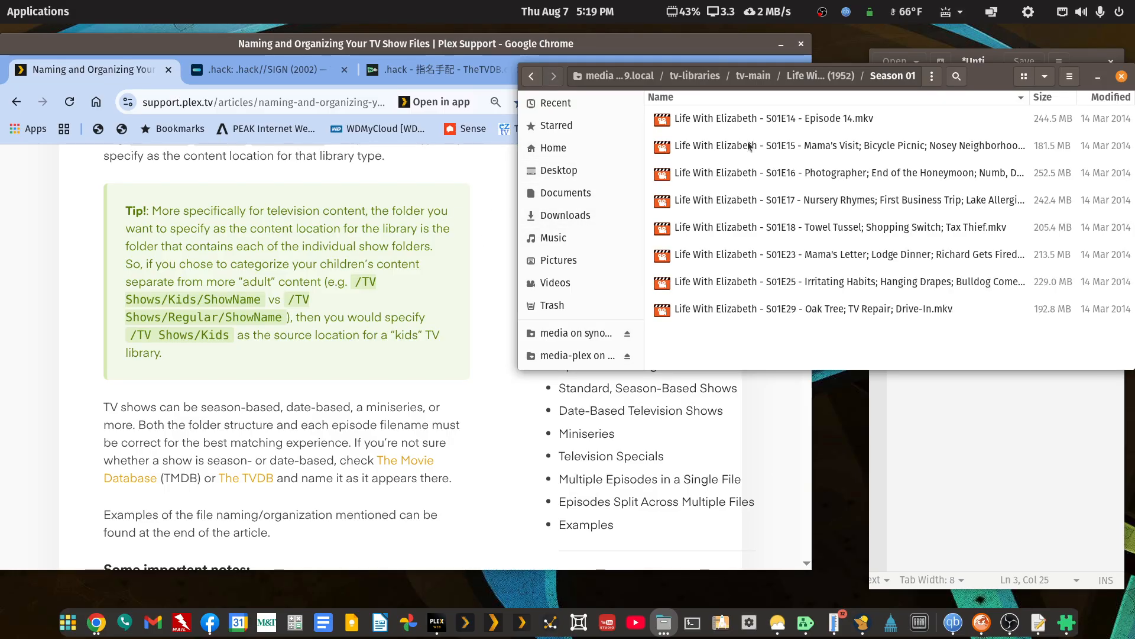
double_click(978, 80)
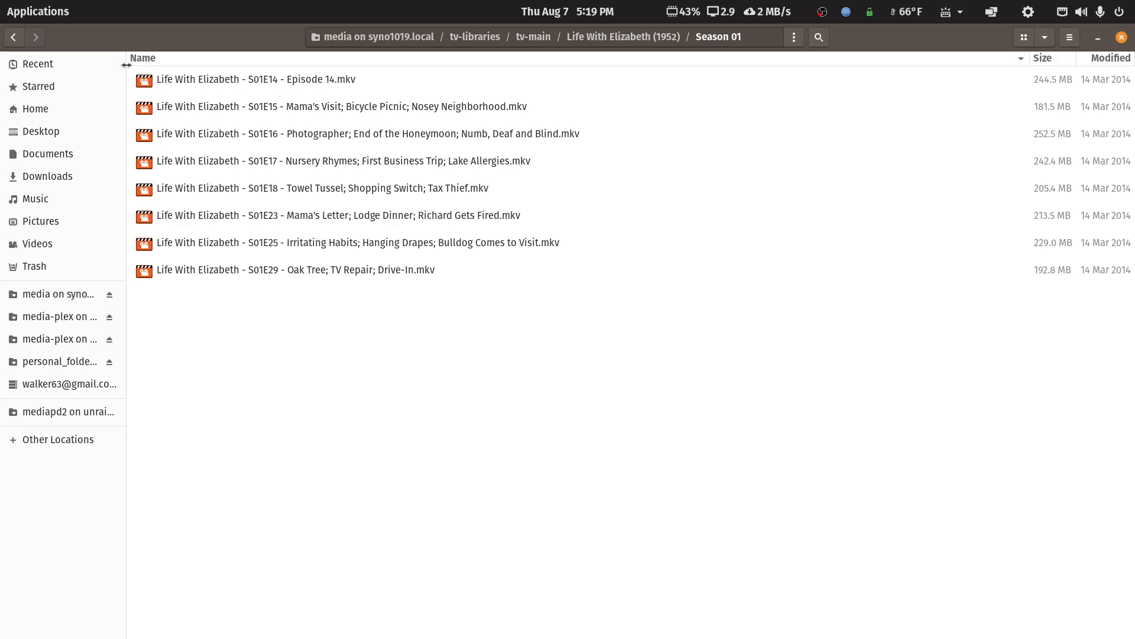
Return to the tv-main folder and open all three show folders together in FileBot.
left_click(15, 41)
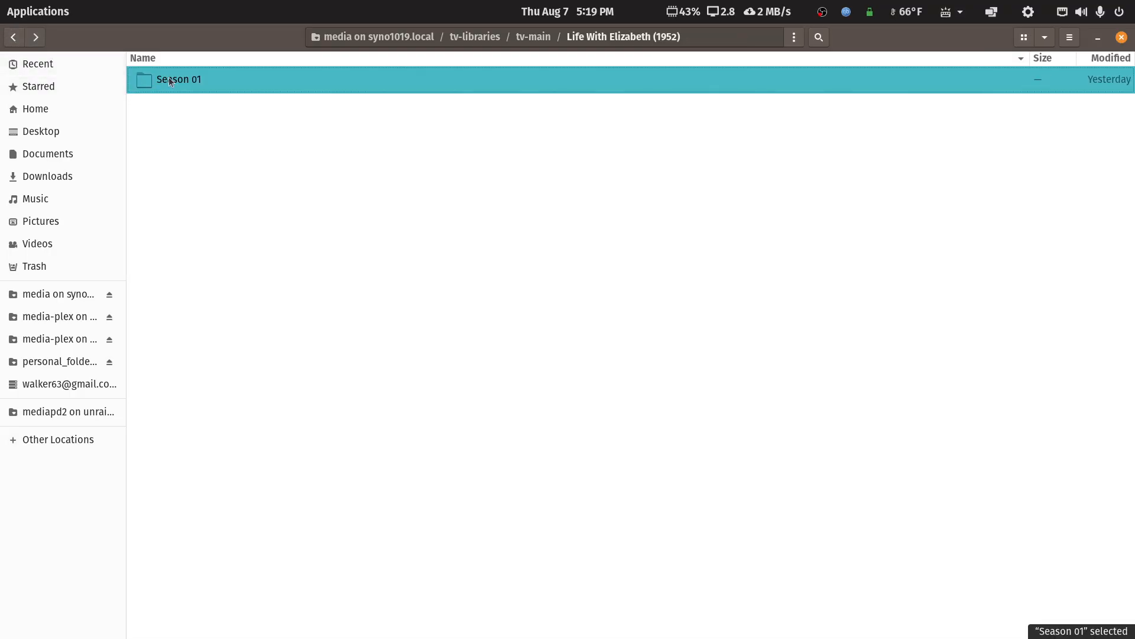
left_click(13, 38)
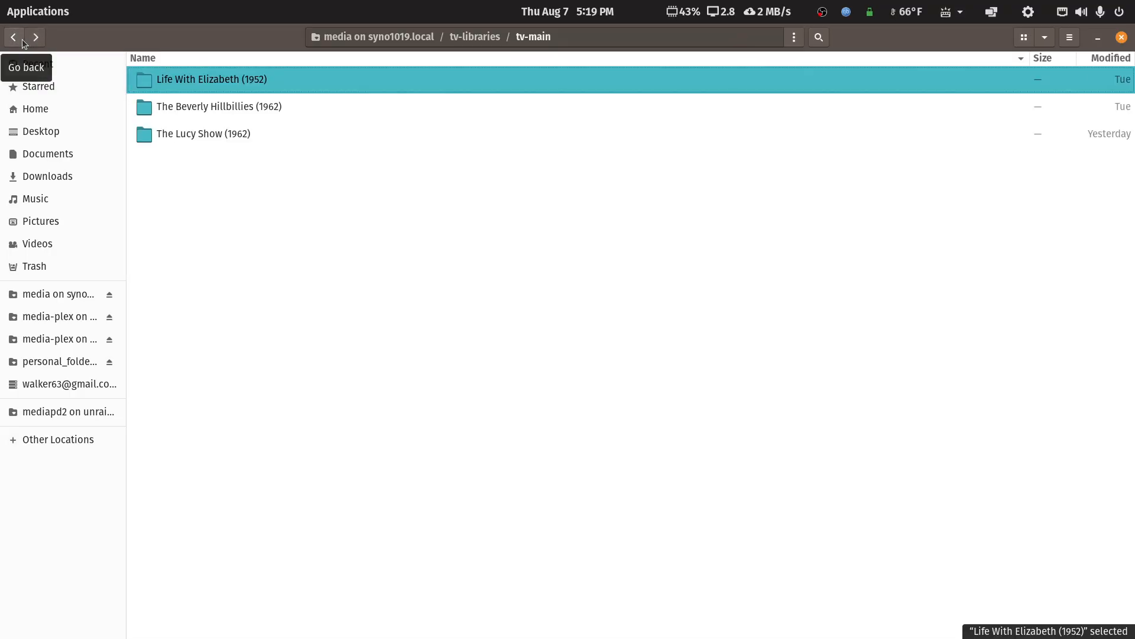
key("shift+Down")
key("shift+Down")
right_click(232, 80)
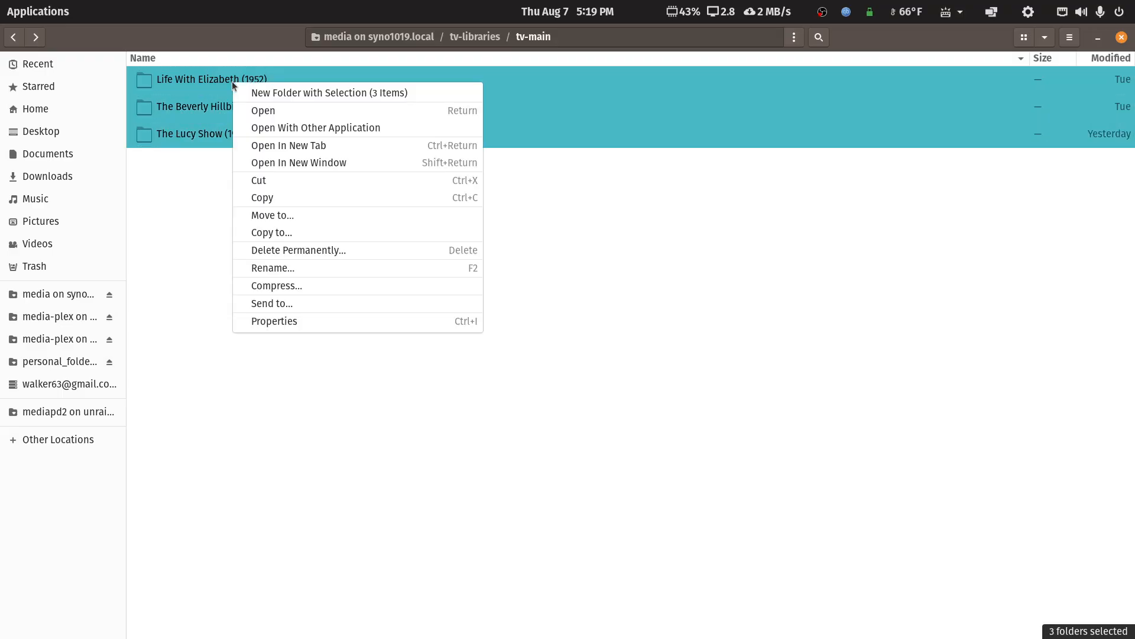
left_click(256, 127)
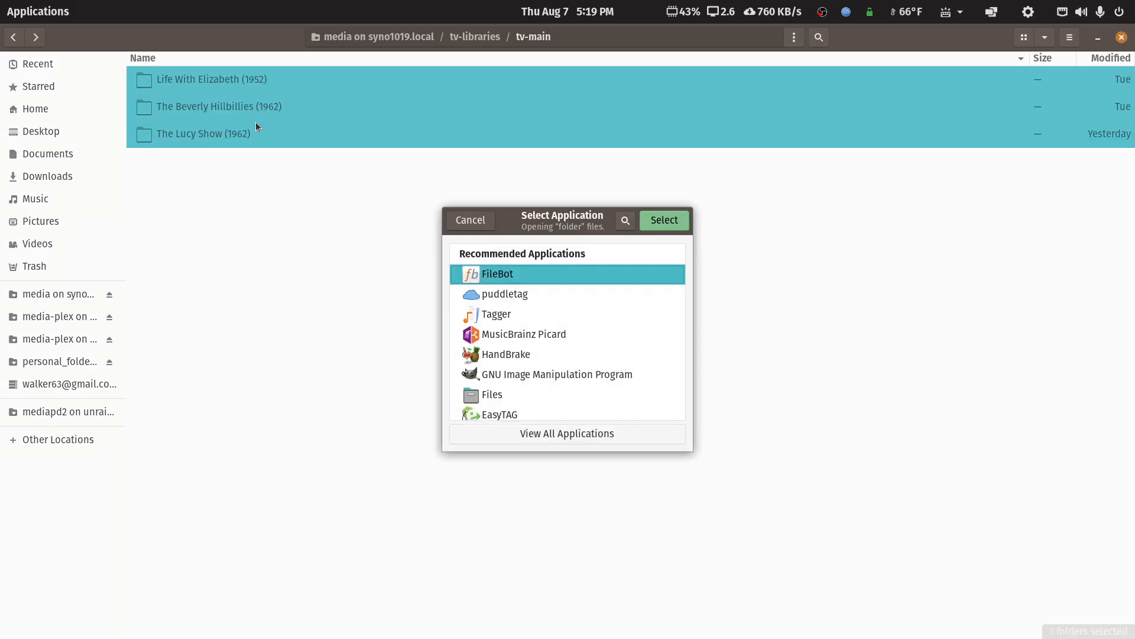
left_click(683, 220)
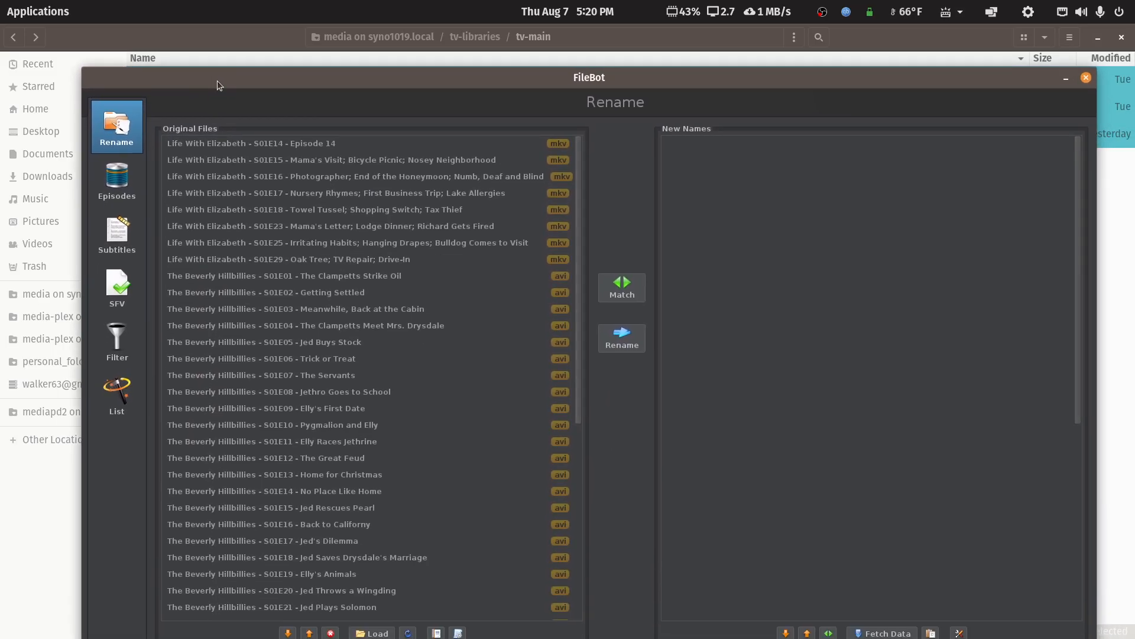
Maximize FileBot, look through the loaded original files and apply the preset "2 - TV Series - TVDB Structure By Airdate".
double_click(218, 80)
scroll(302, 330, "down", 7)
scroll(314, 342, "up", 7)
scroll(314, 343, "down", 6)
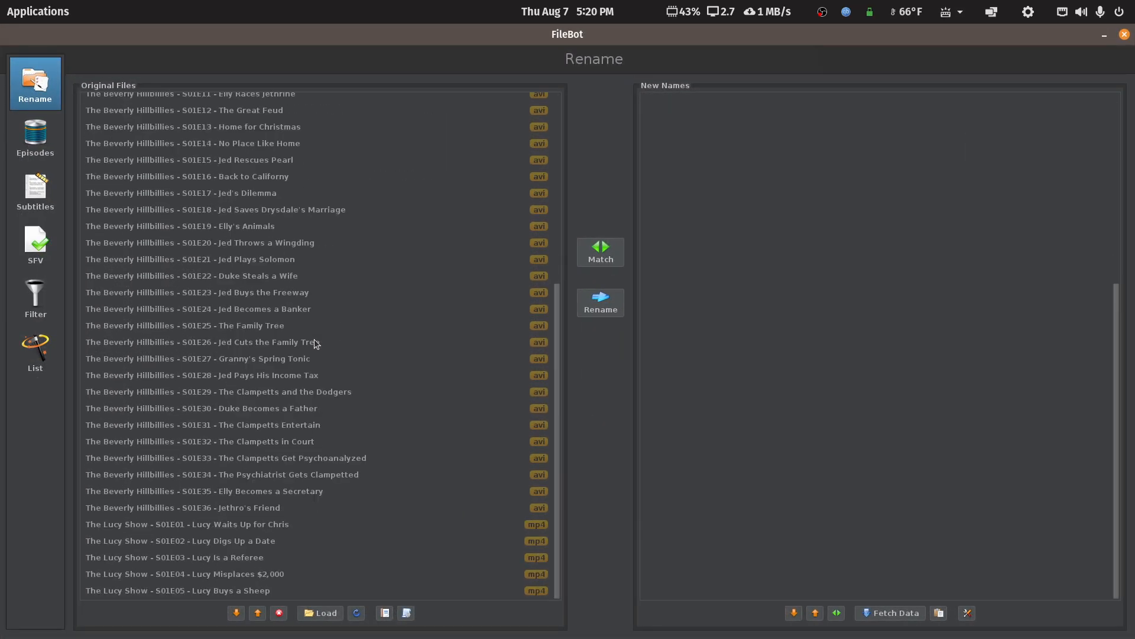
left_click(407, 612)
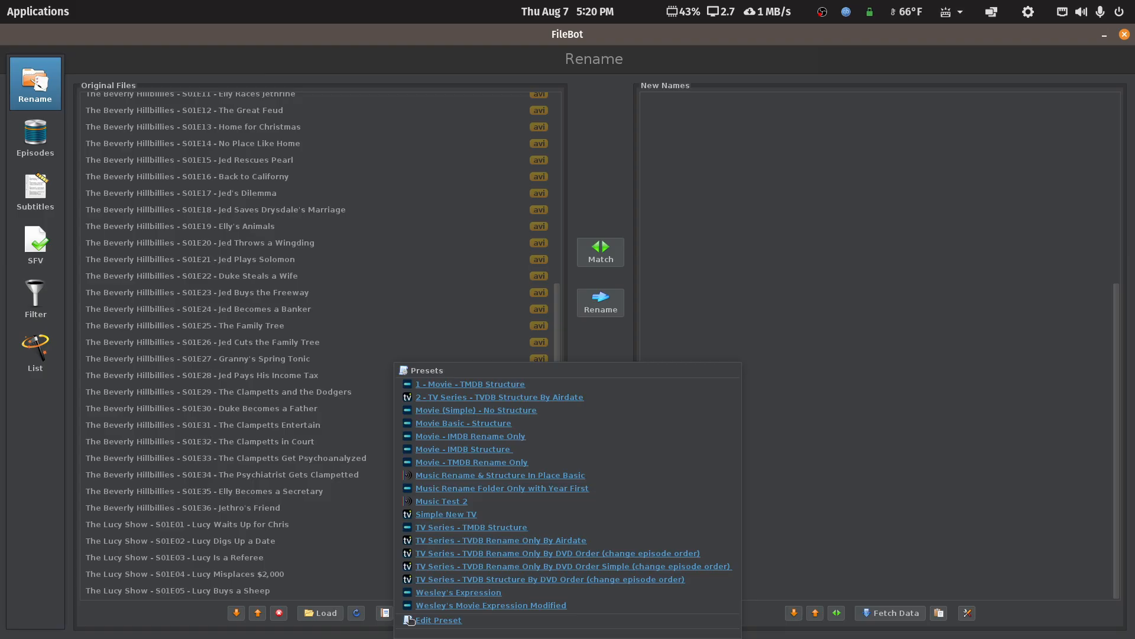
left_click(473, 398)
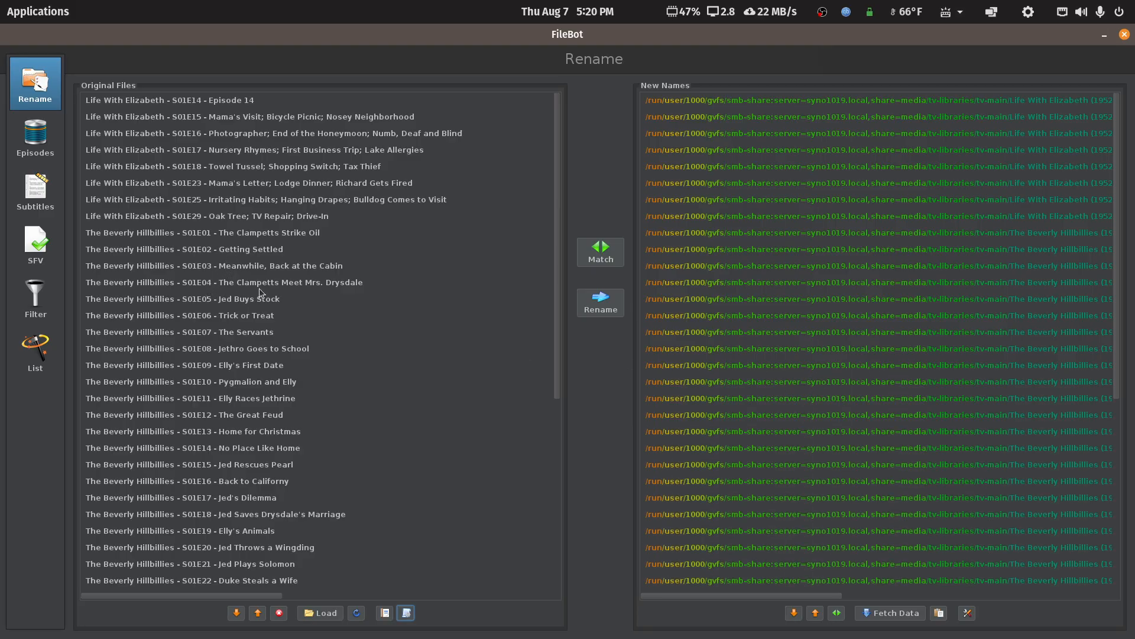
Compare original and proposed names for sample Life With Elizabeth and The Beverly Hillbillies episodes, including their full destination paths.
left_click(214, 168)
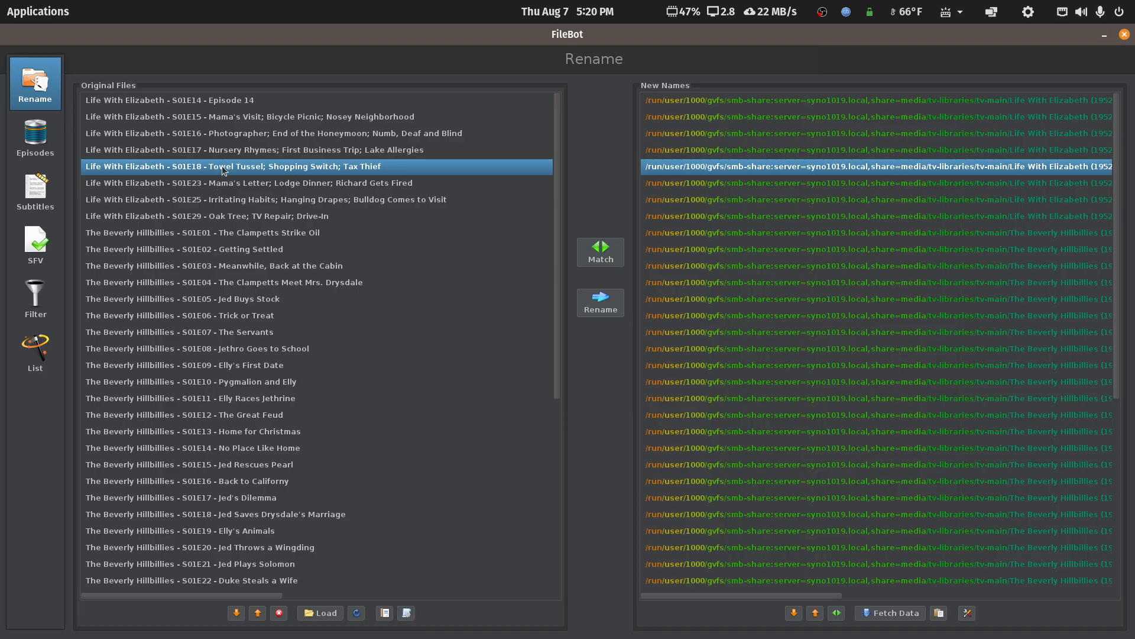
left_click_drag(656, 595, 484, 585)
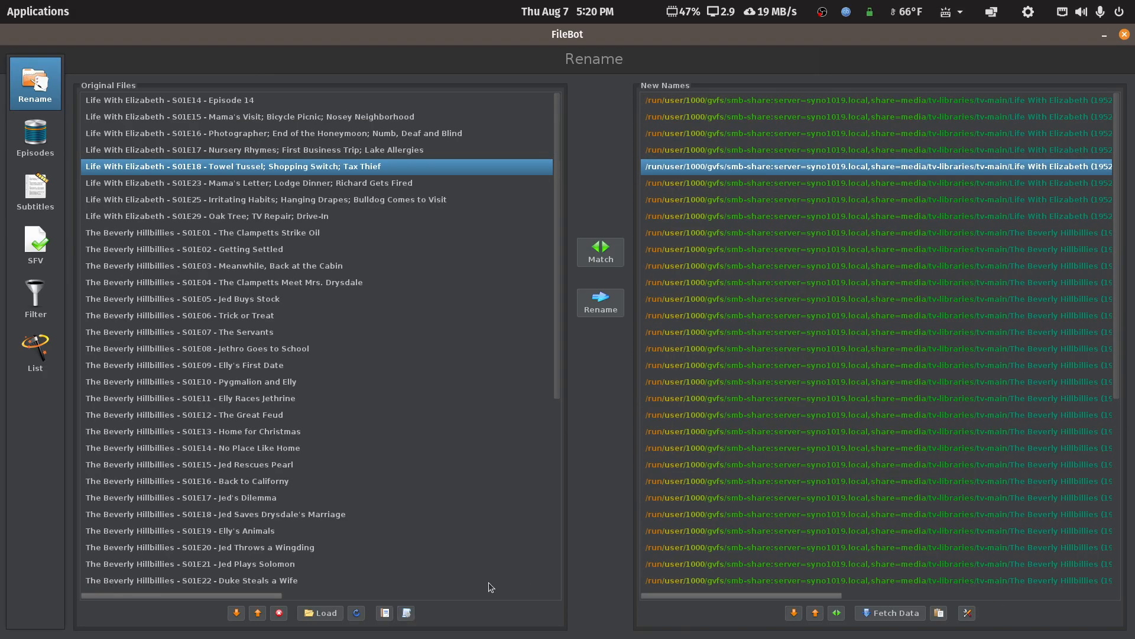
left_click(195, 272)
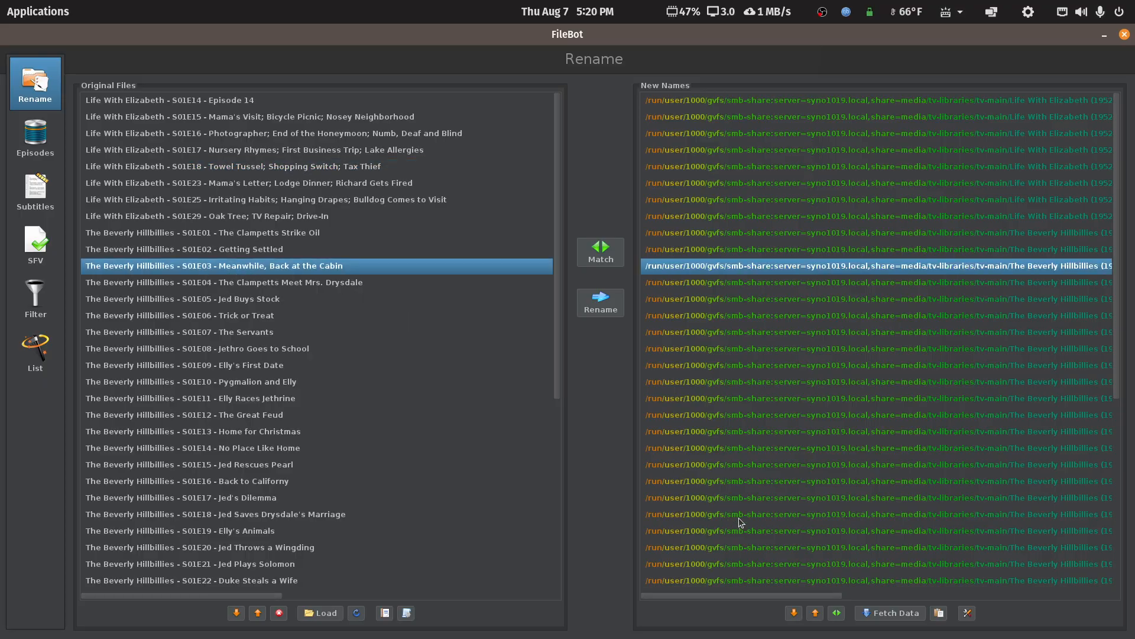
left_click_drag(761, 597, 468, 554)
left_click(220, 470)
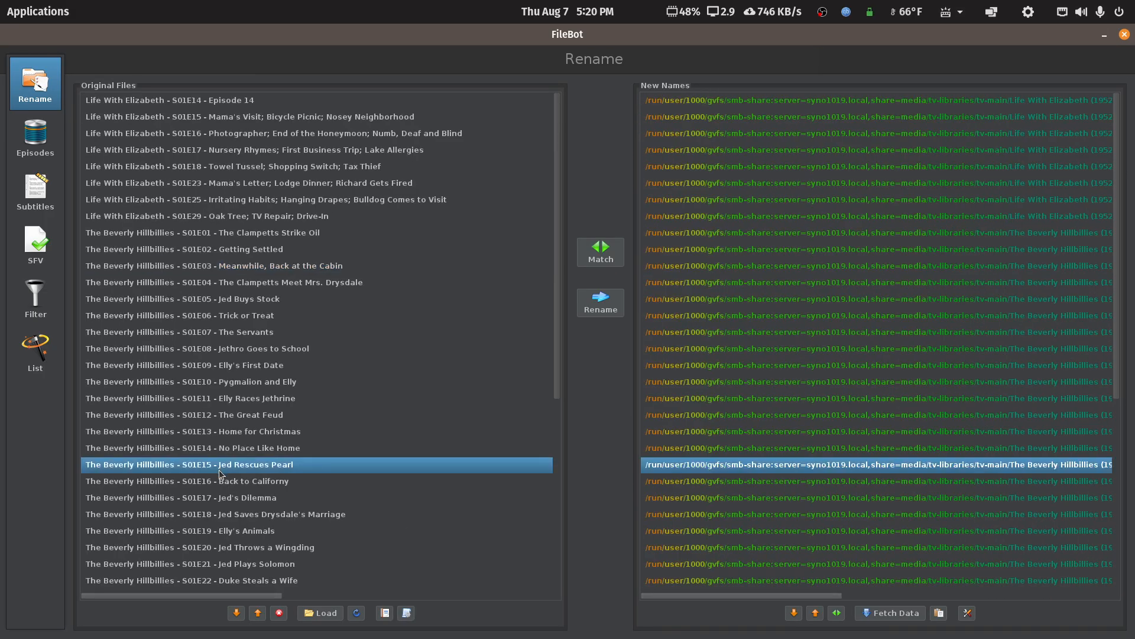
left_click_drag(749, 596, 426, 436)
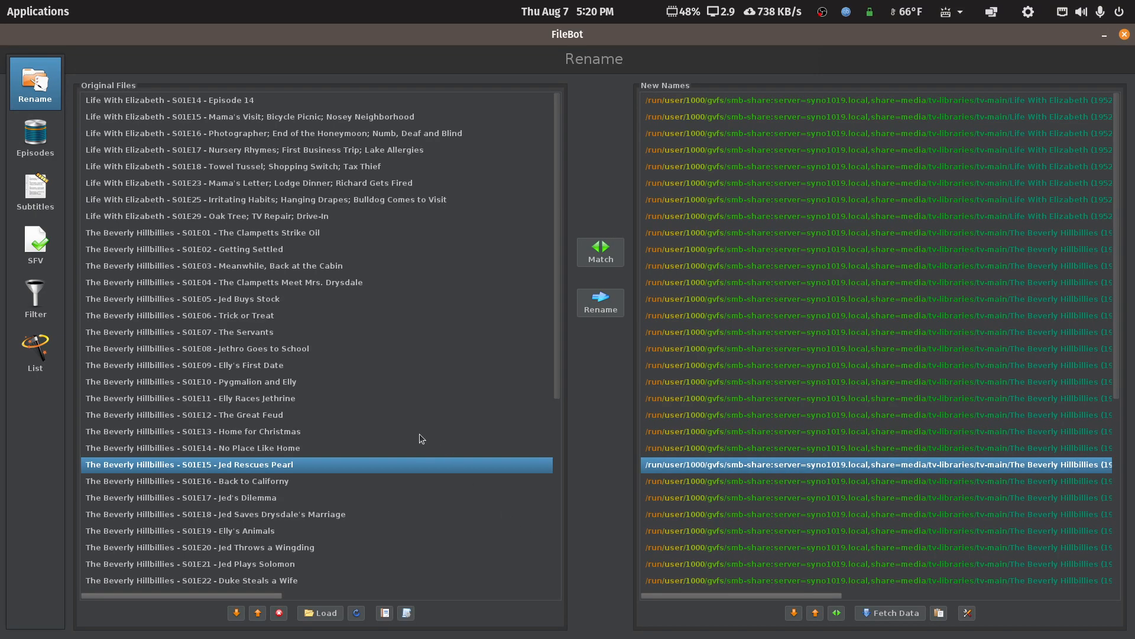
scroll(414, 436, "down", 6)
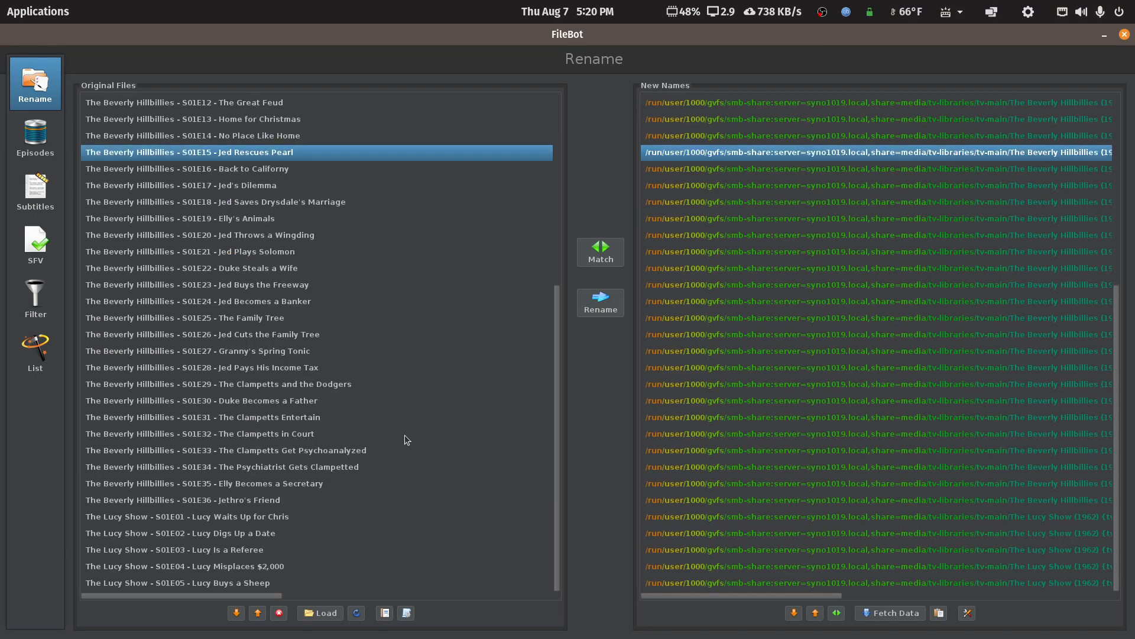
left_click(153, 451)
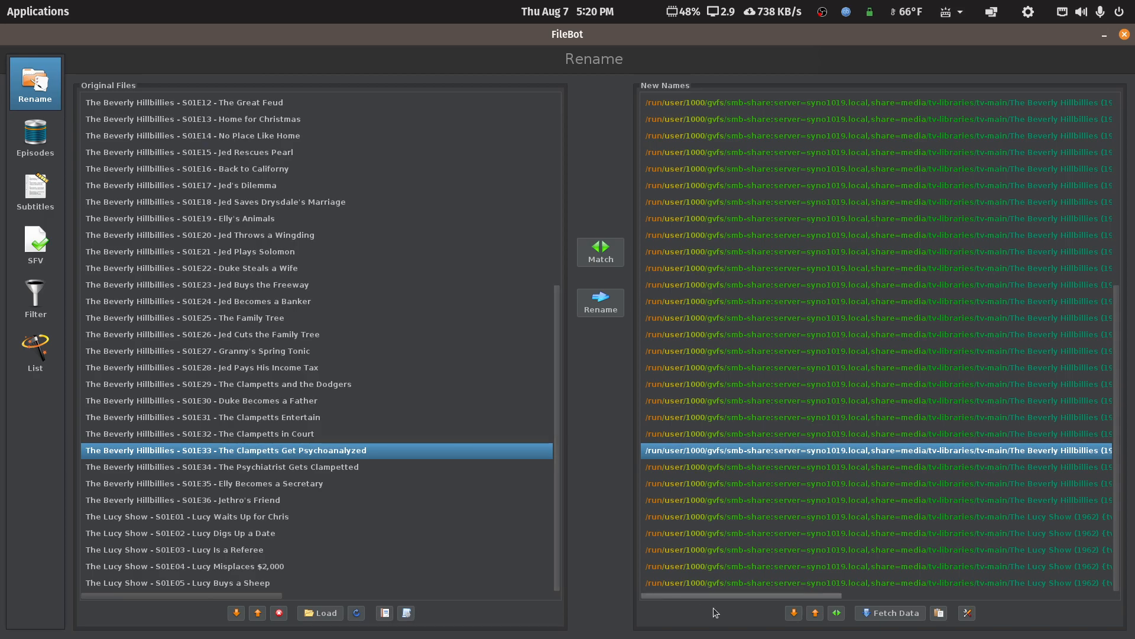
left_click_drag(719, 598, 286, 531)
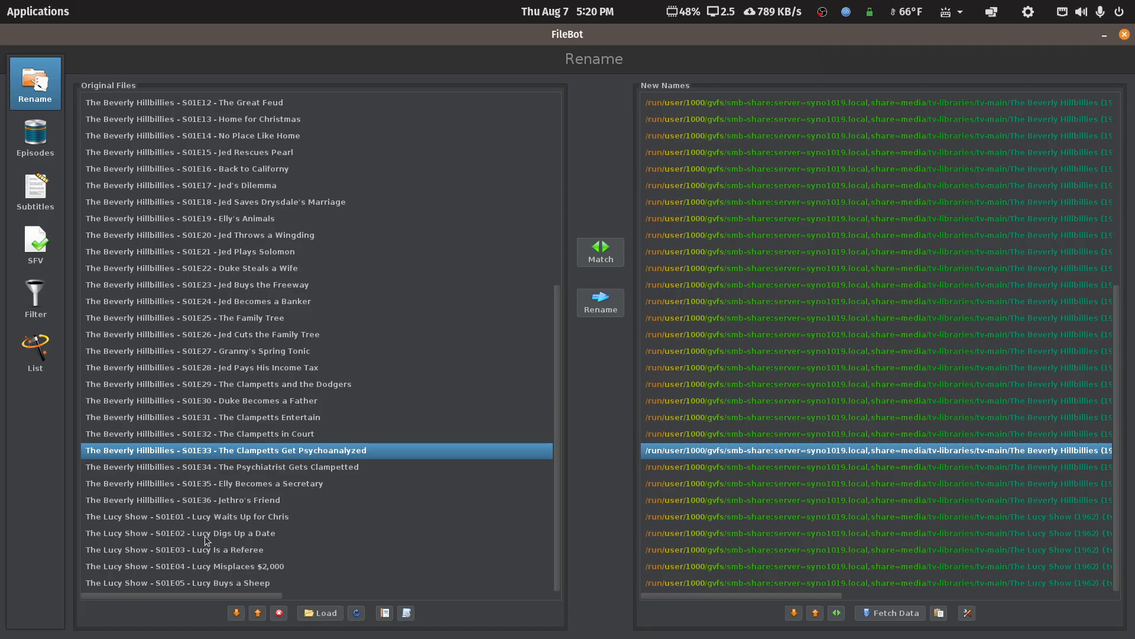
Examine the ends of the proposed file names, checking The Lucy Show S01E01 and S01E02 and their bracketed media info.
left_click_drag(661, 597, 911, 559)
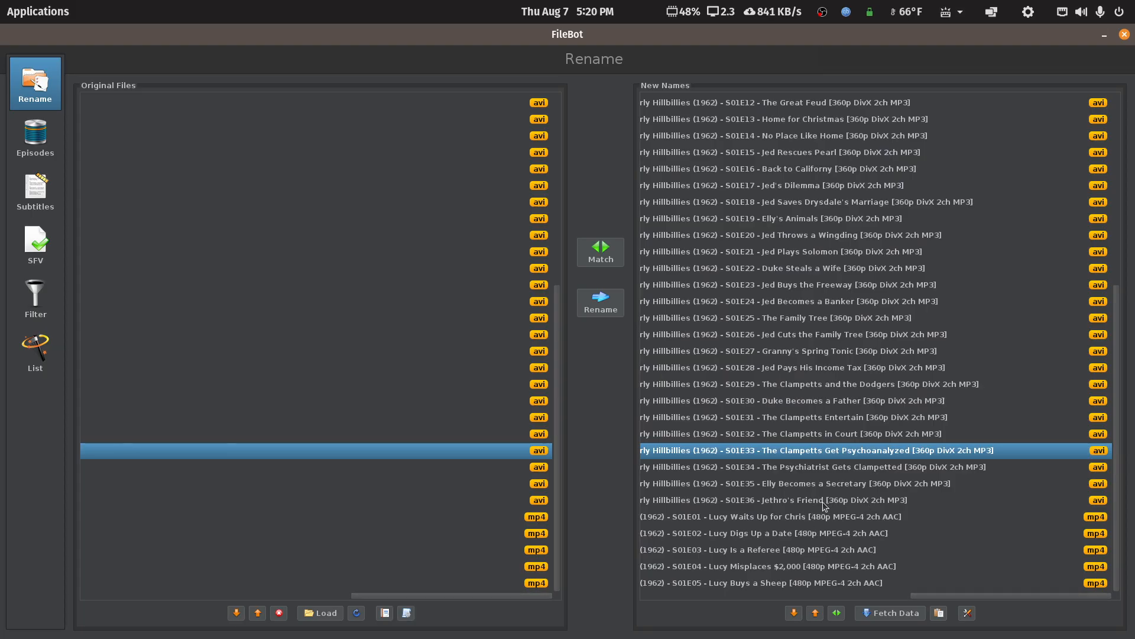
left_click(806, 518)
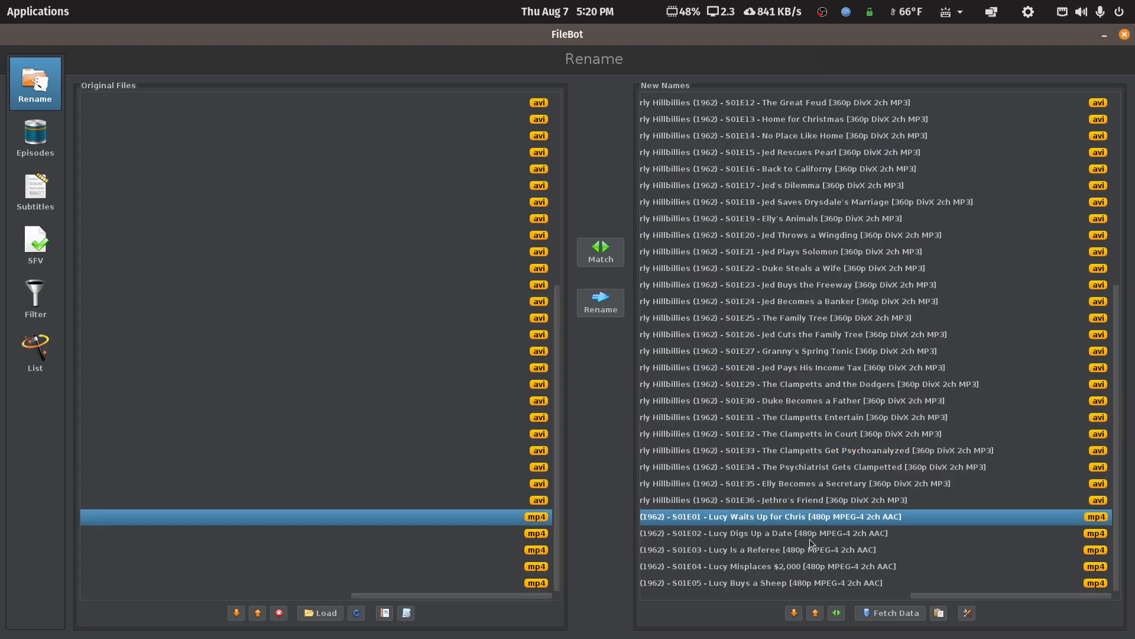
left_click(810, 537)
left_click_drag(944, 597, 639, 608)
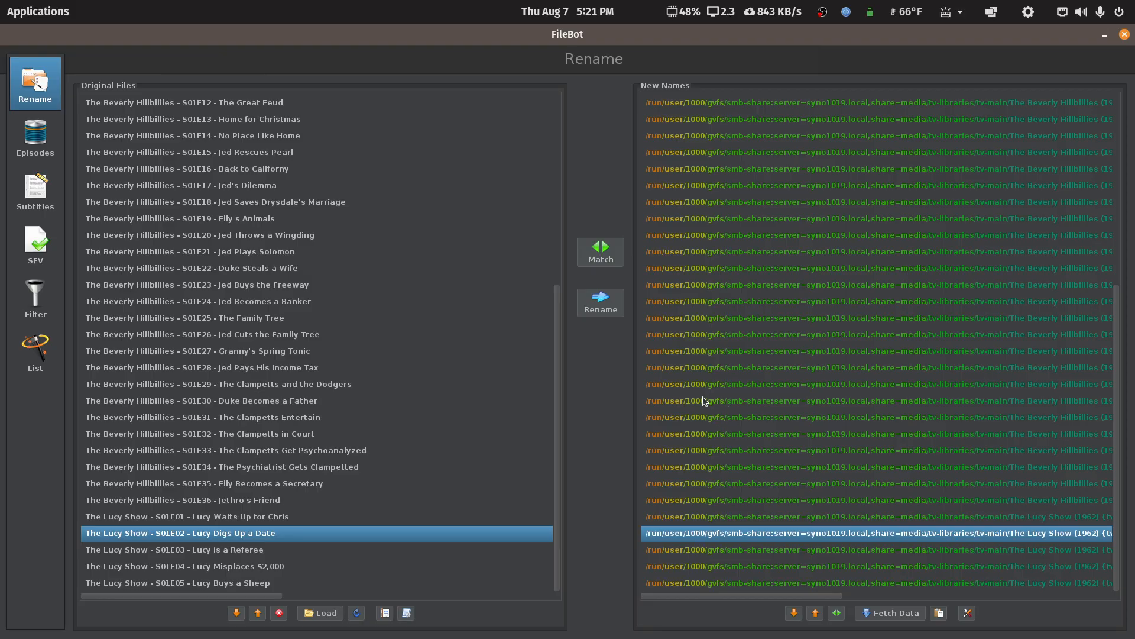
Rename all the matched episode files to their proposed names and close FileBot.
scroll(707, 399, "up", 6)
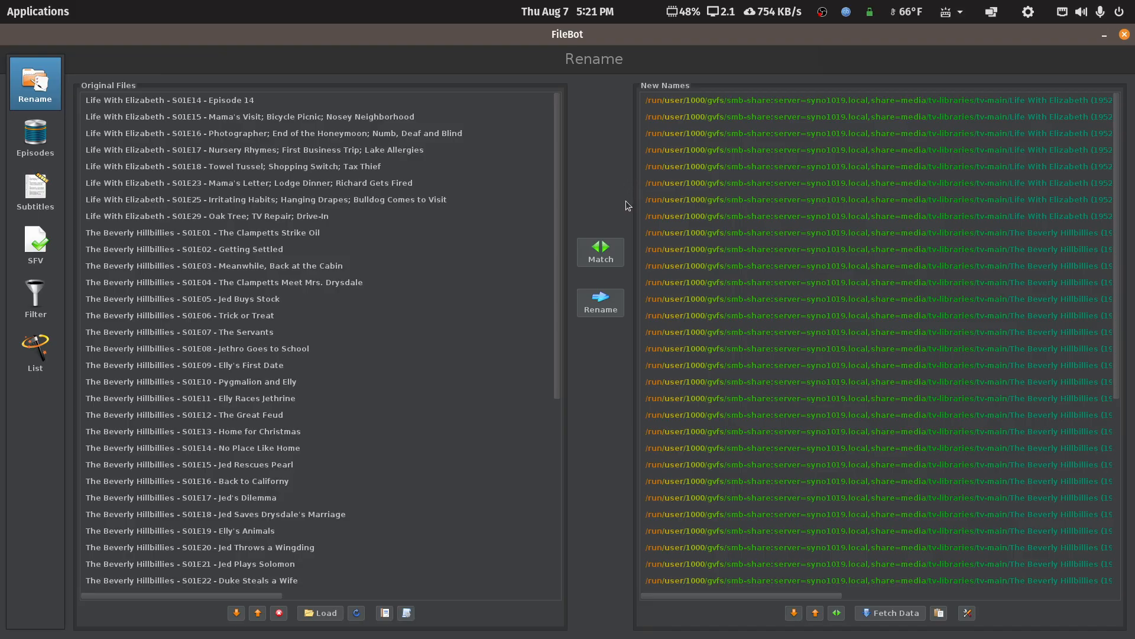
left_click(607, 304)
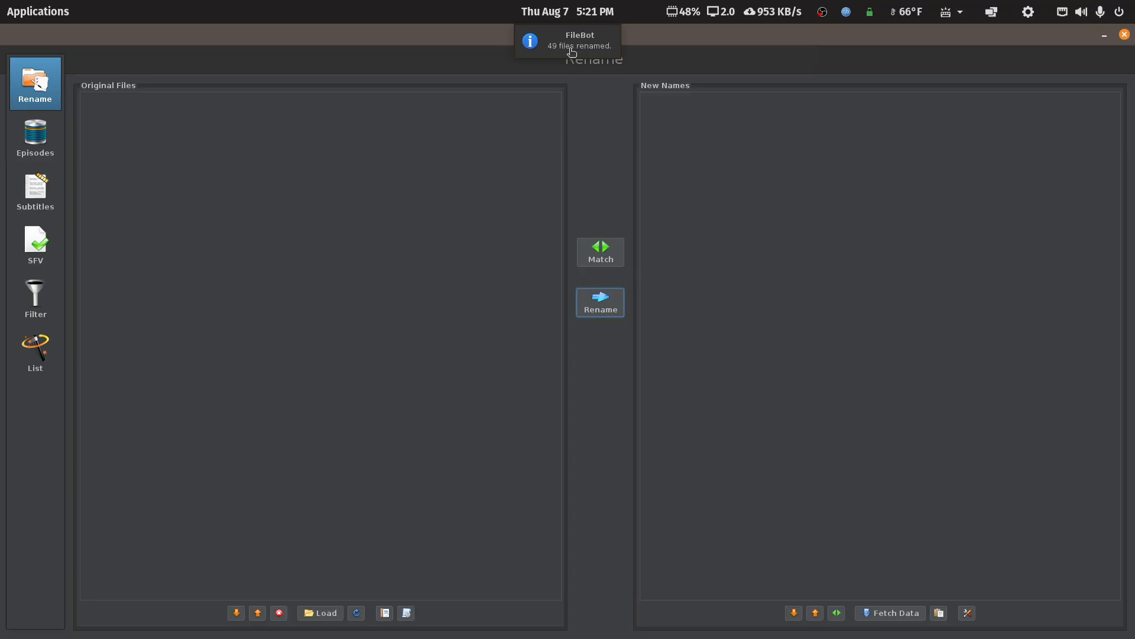
left_click(1124, 37)
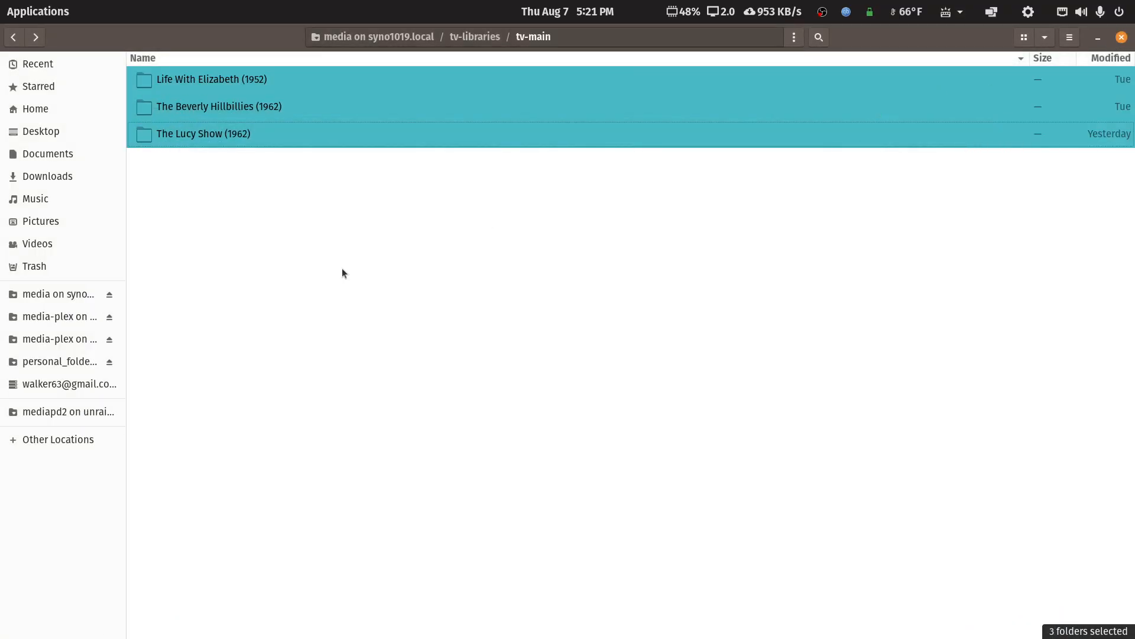
Refresh the tv-main folder and open Season 01 of The Beverly Hillbillies (1962) to check the renamed files.
left_click(363, 275)
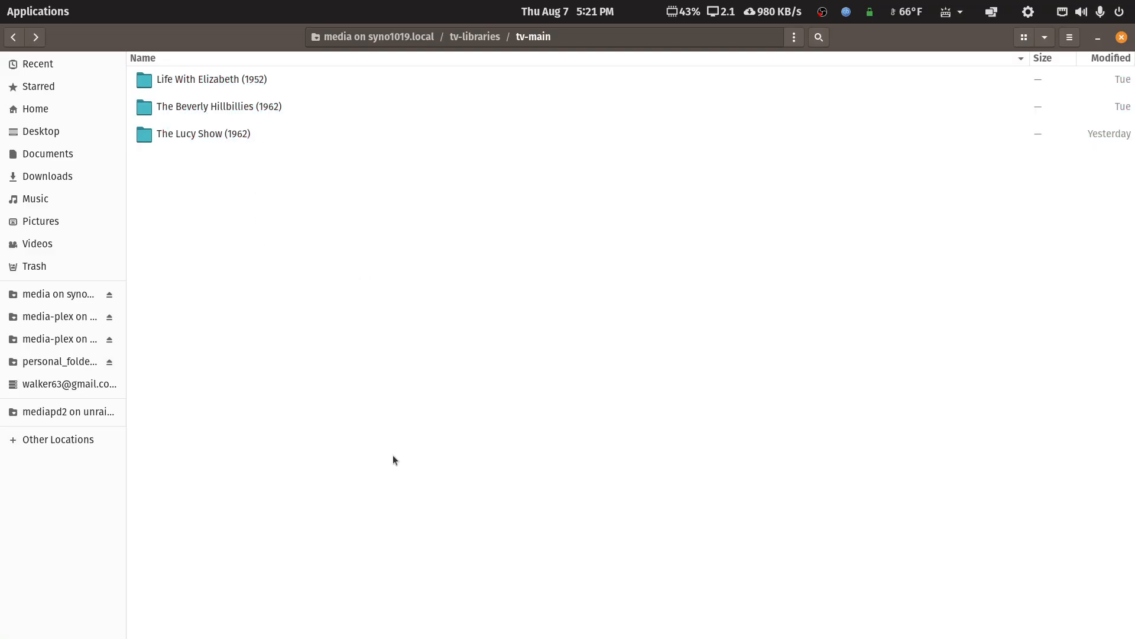
key("F5")
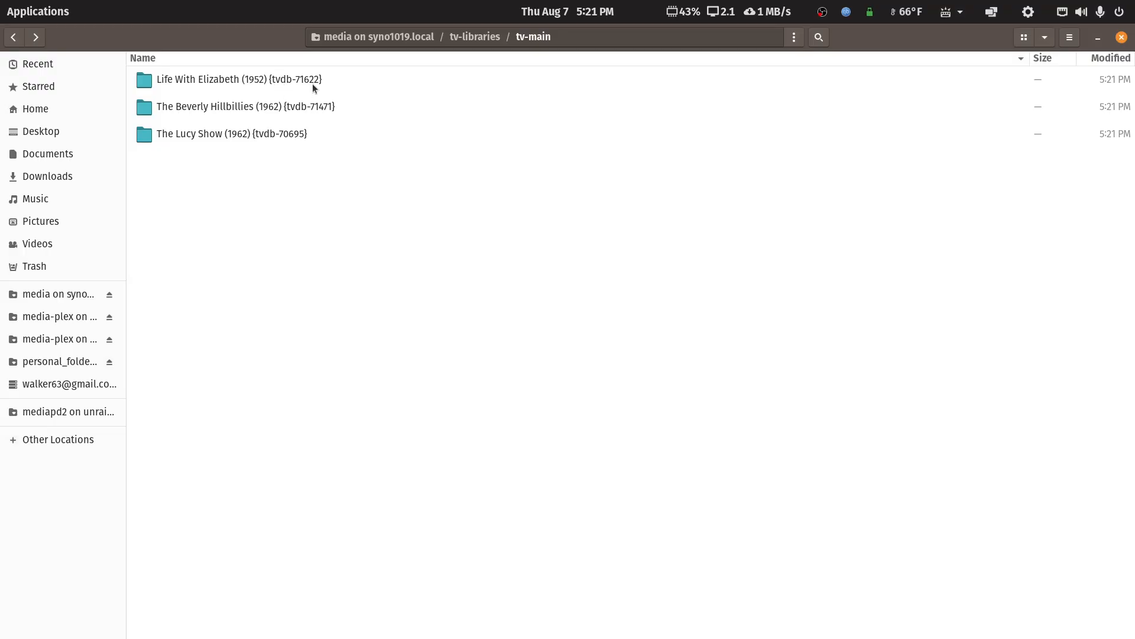
double_click(237, 108)
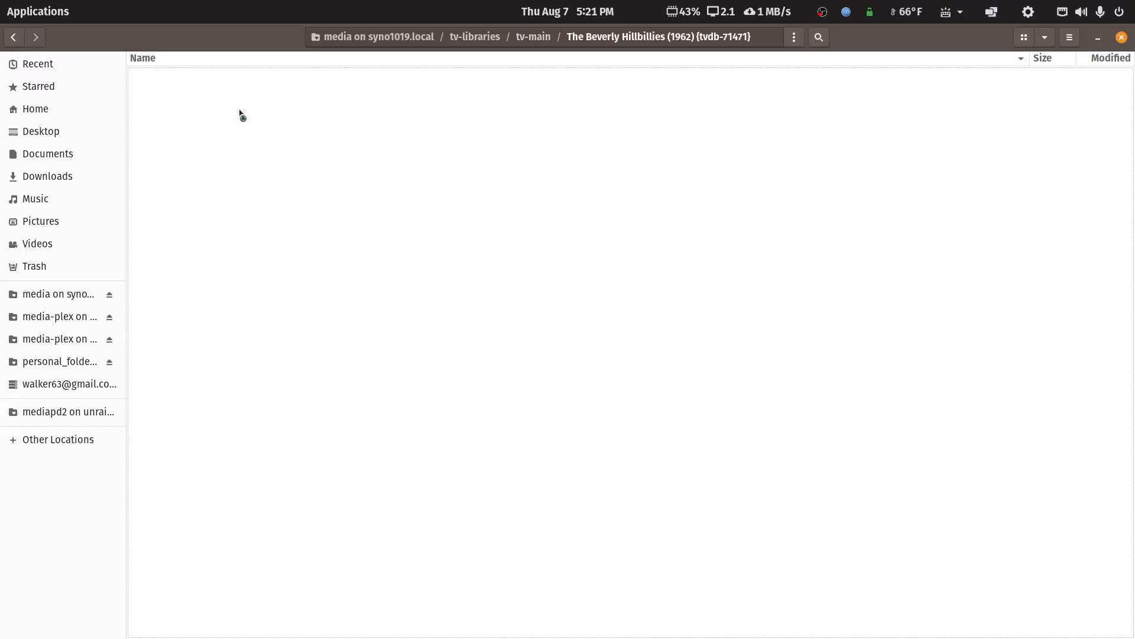
double_click(180, 87)
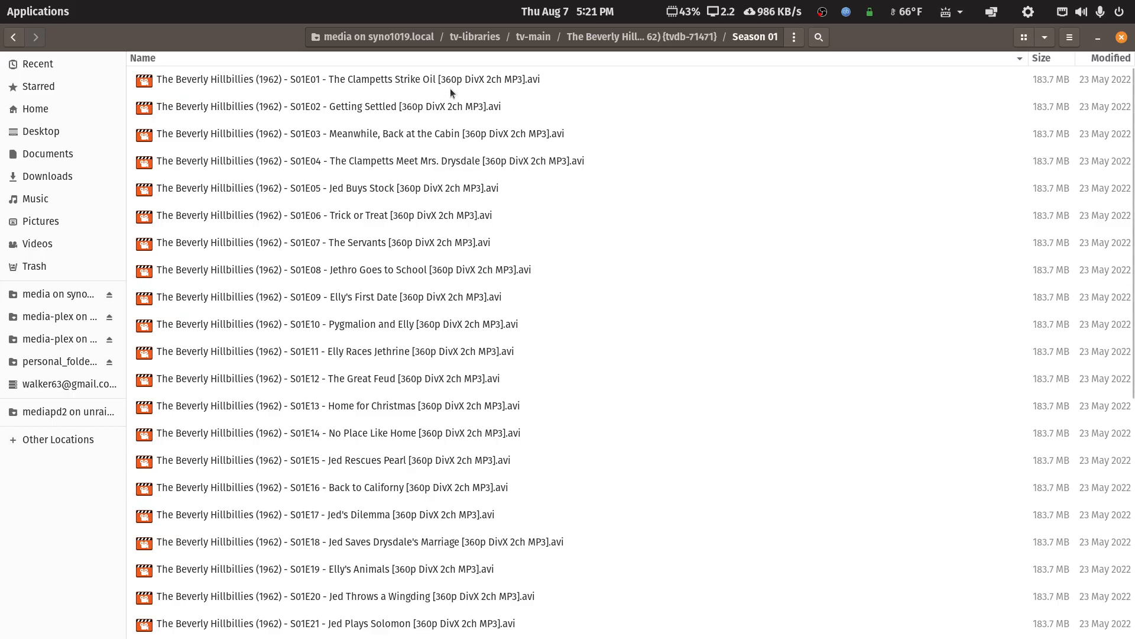
Restore the file manager window and review the Plex naming article's optional-info note in Chrome, highlighting [1080p Bluray].
double_click(878, 36)
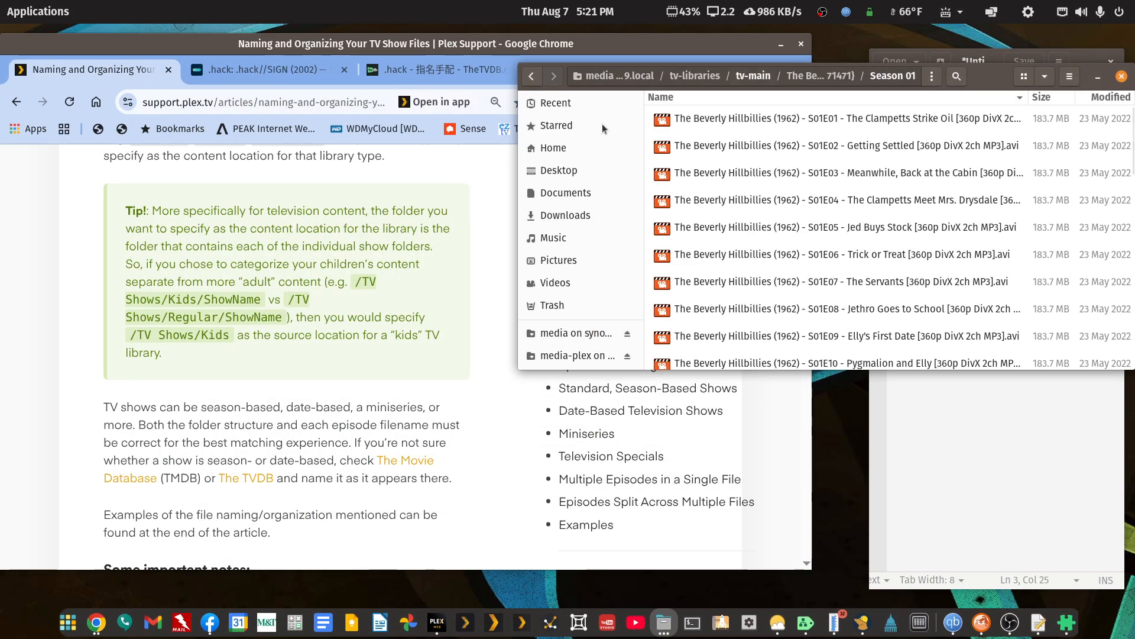
scroll(236, 378, "up", 15)
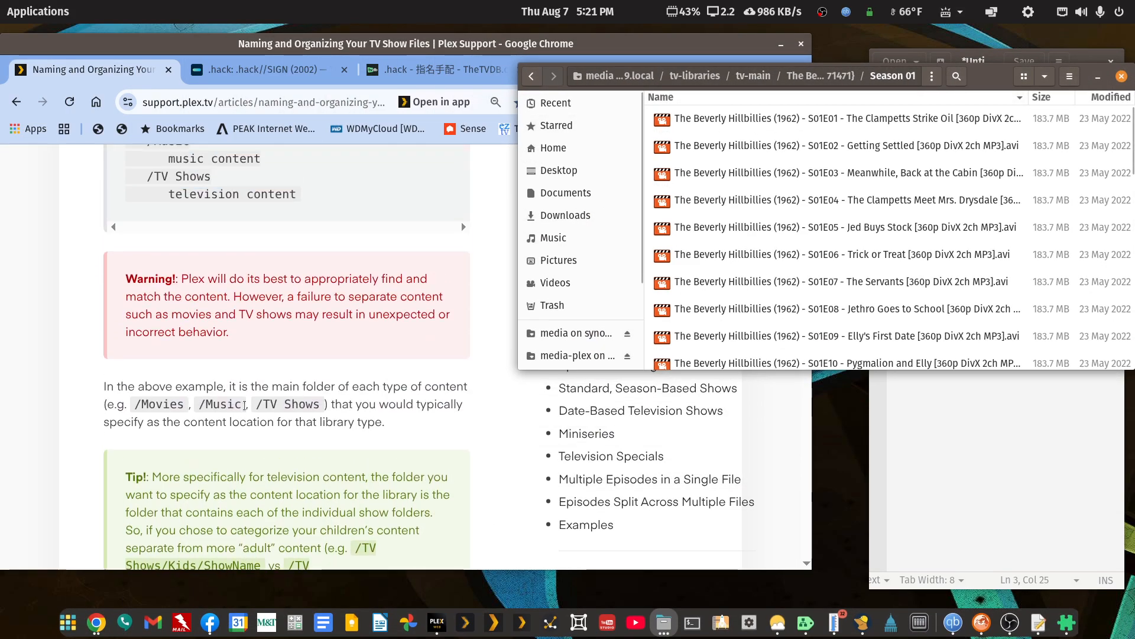
scroll(244, 403, "down", 9)
scroll(244, 403, "down", 8)
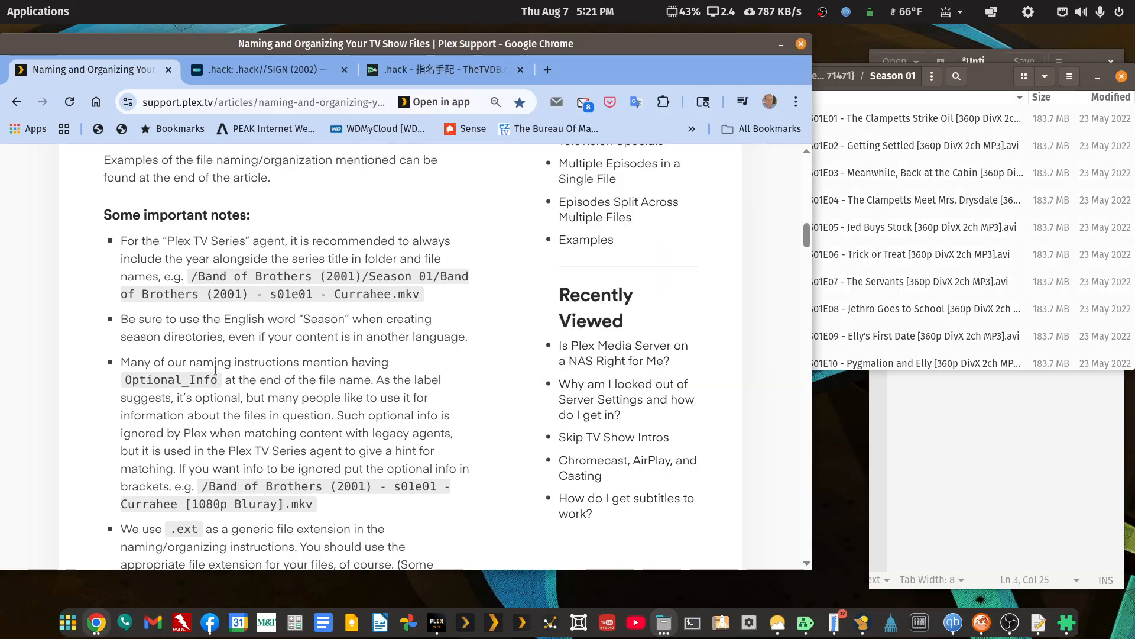
left_click_drag(217, 362, 218, 381)
scroll(189, 331, "down", 3)
left_click_drag(187, 327, 283, 324)
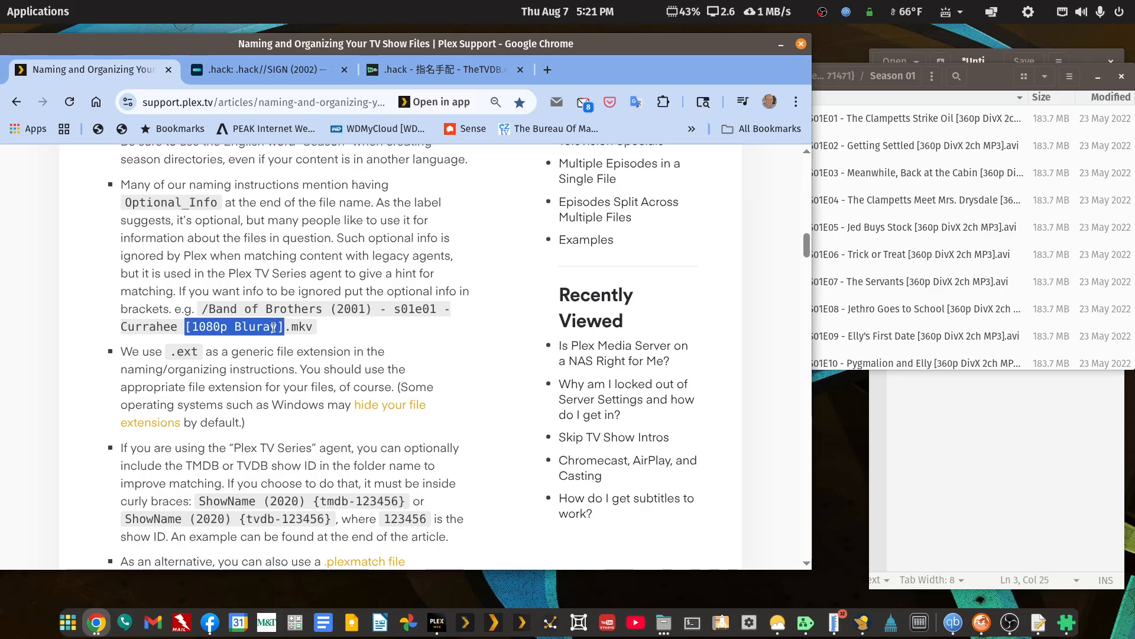
scroll(281, 360, "up", 15)
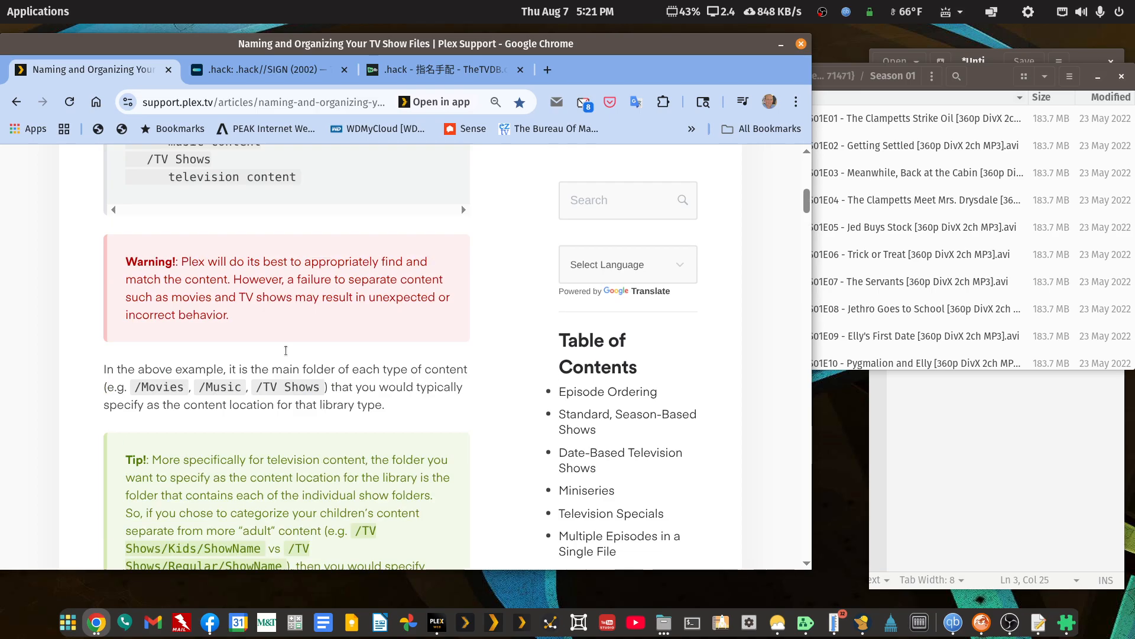